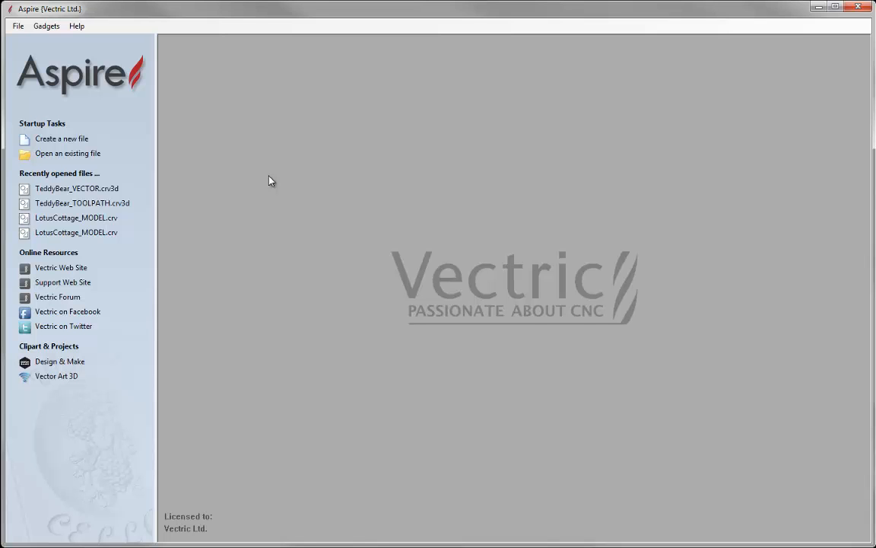
Create a wrapped job with the Wrapped Job Setup gadget, using a cylinder length of 26 inches and a diameter of 4 inches.
left_click(47, 27)
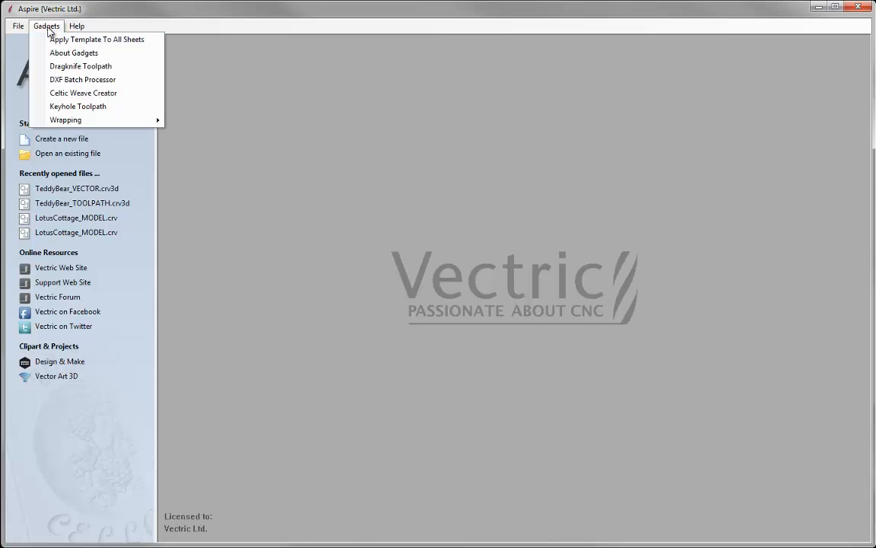
mouse_move(78, 120)
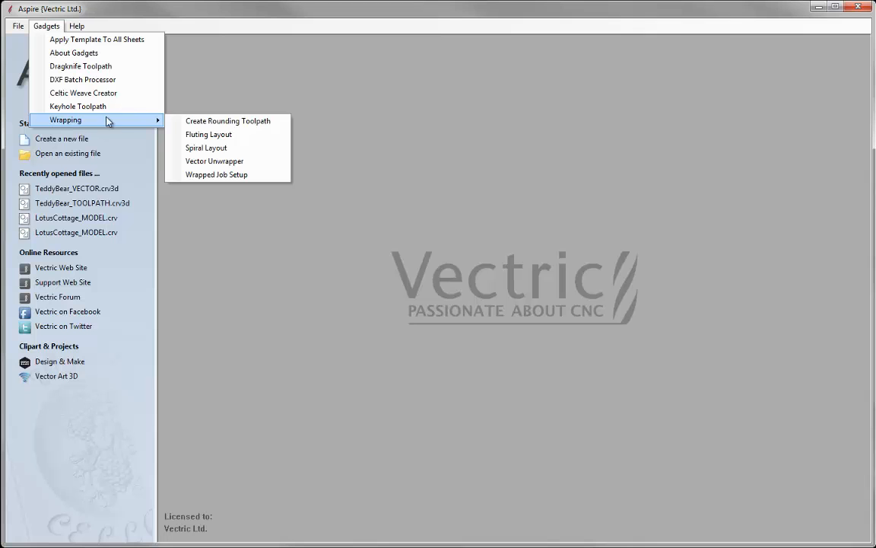
left_click(252, 175)
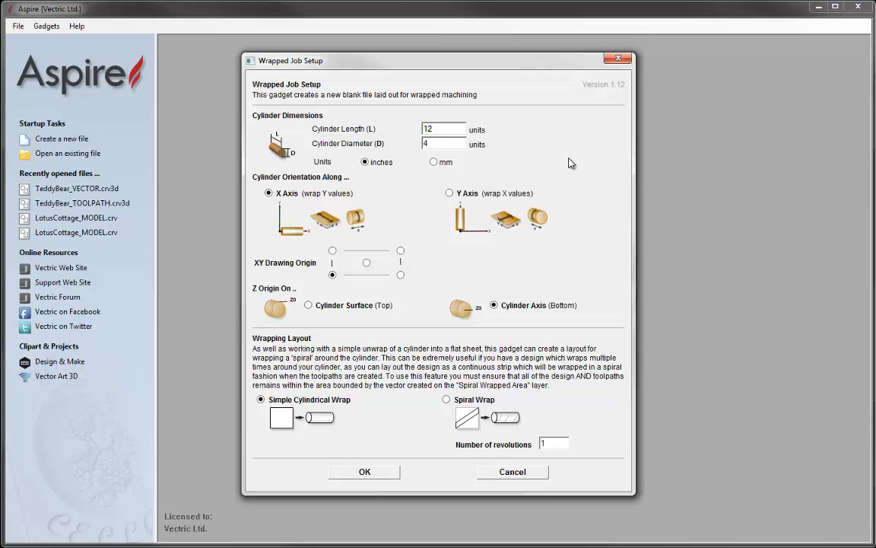
double_click(454, 131)
type("26")
double_click(452, 144)
type("4")
left_click(365, 473)
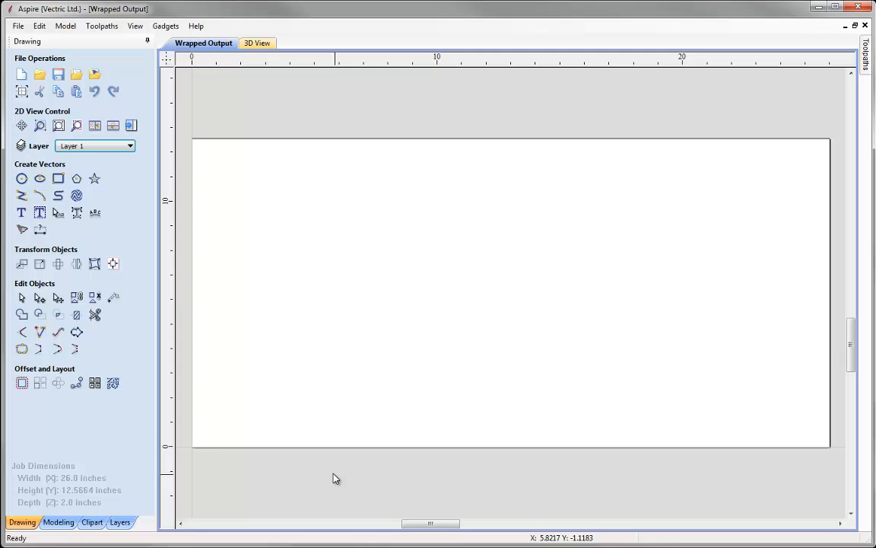
Make the 2Rail Sweep Rails and Bounding Box layers visible.
left_click(131, 147)
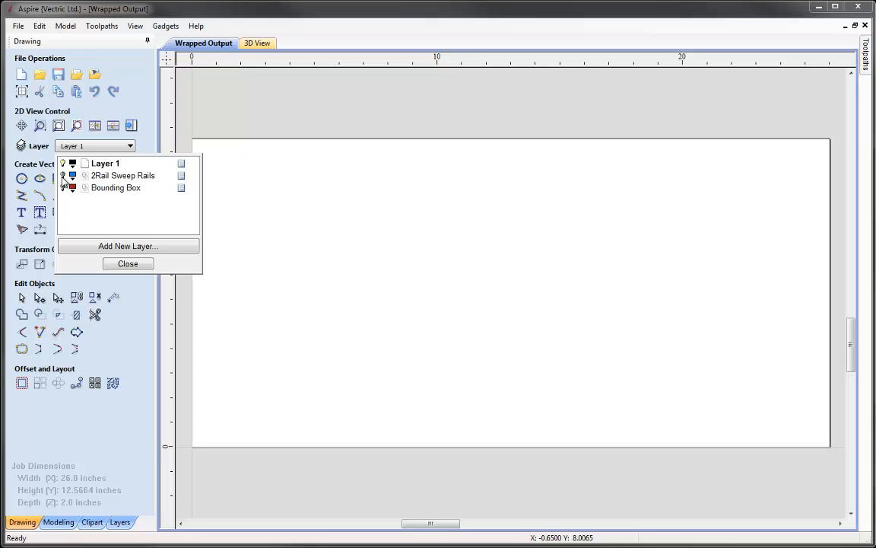
left_click(62, 177)
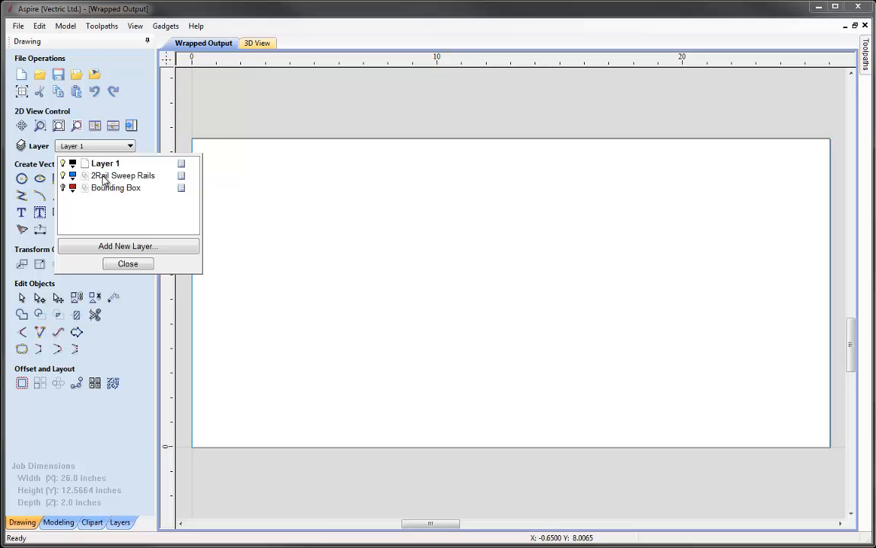
left_click(63, 188)
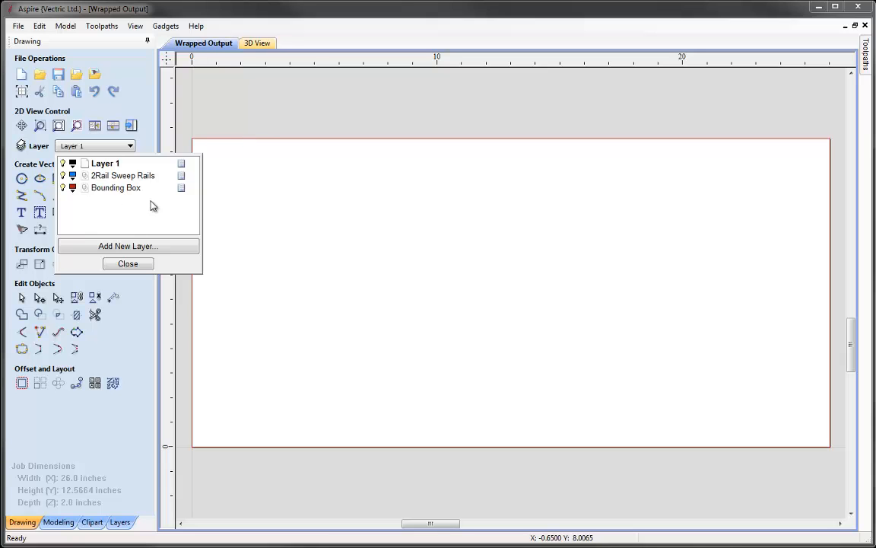
Delete the Bounding Box layer together with the data it contains.
right_click(105, 191)
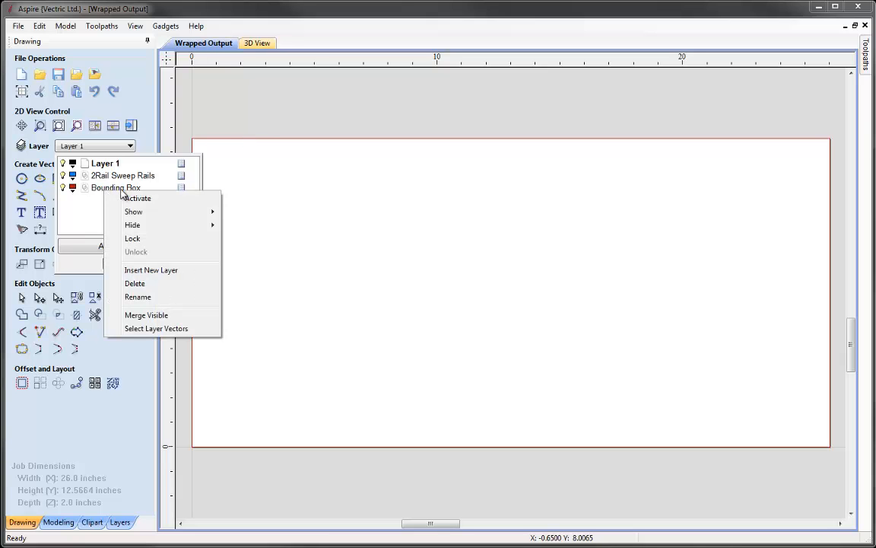
left_click(138, 284)
left_click(85, 251)
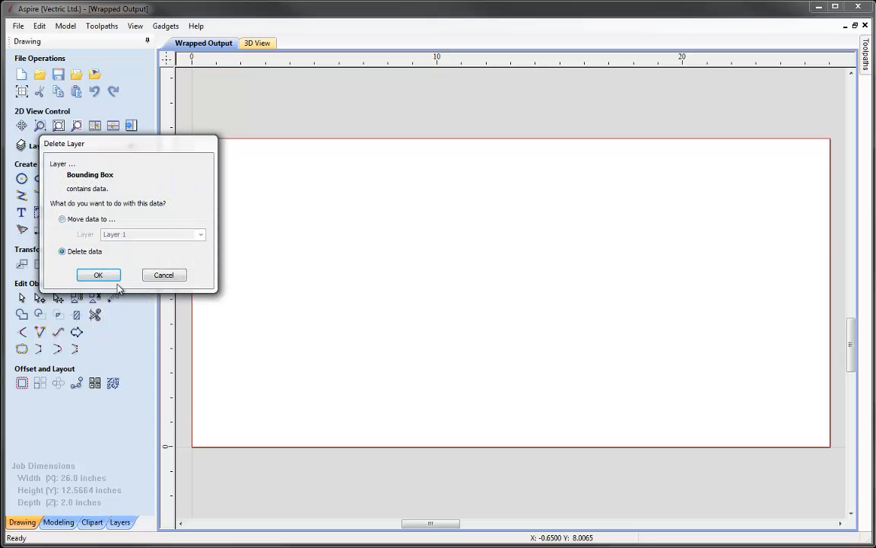
left_click(98, 274)
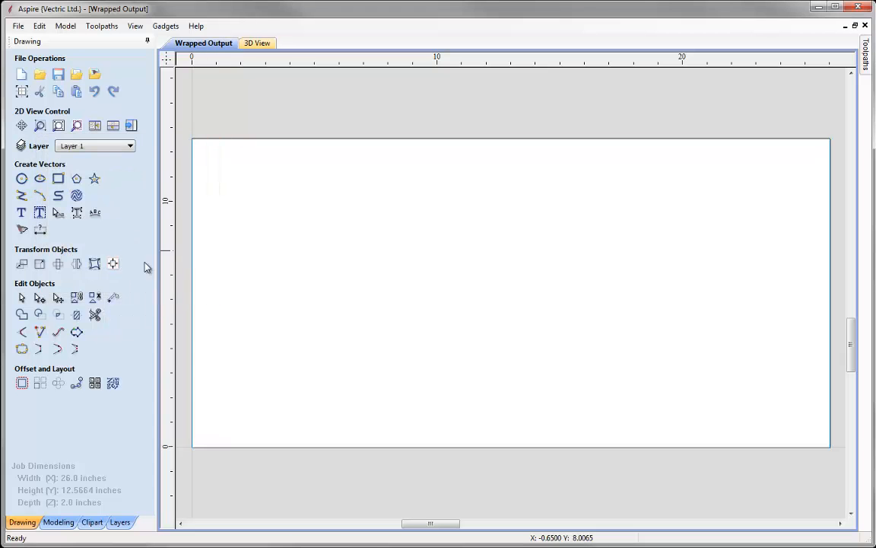
left_click(130, 147)
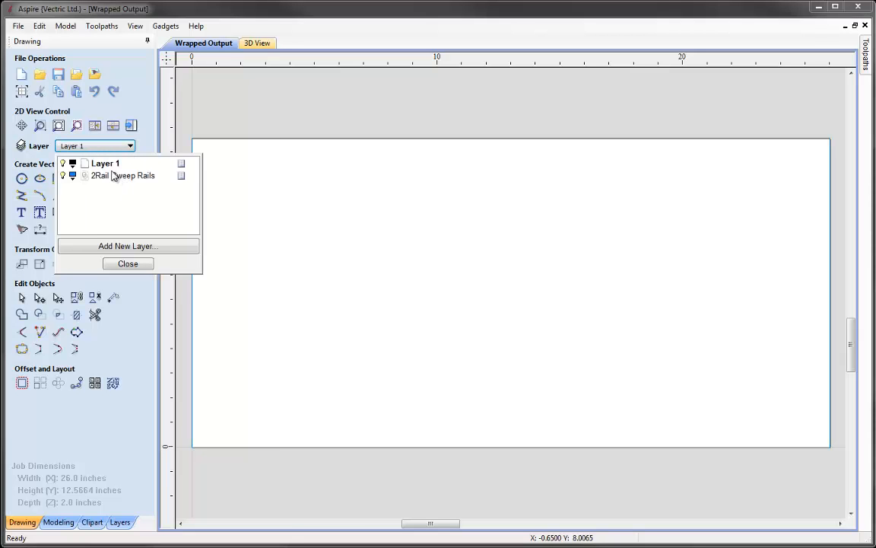
left_click(128, 264)
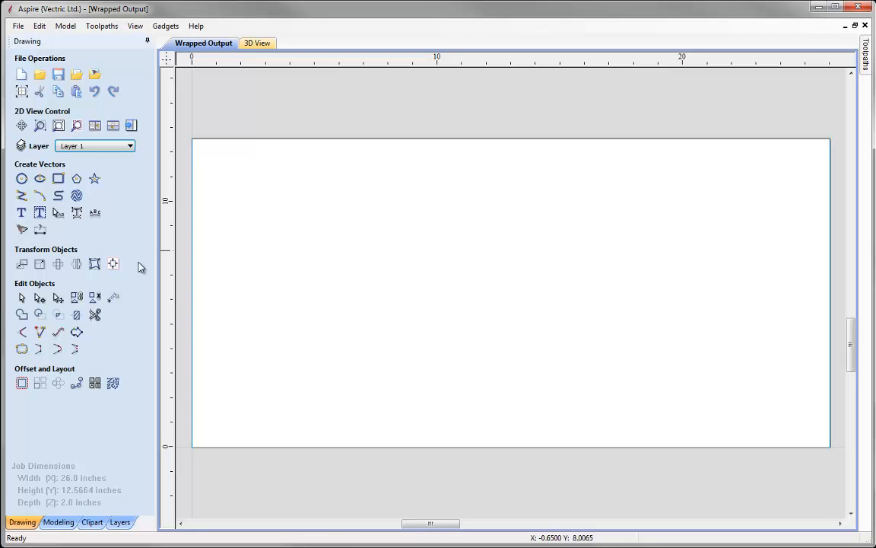
Import the vectors from Rotary_Profile.eps into the job and deselect them.
left_click(75, 74)
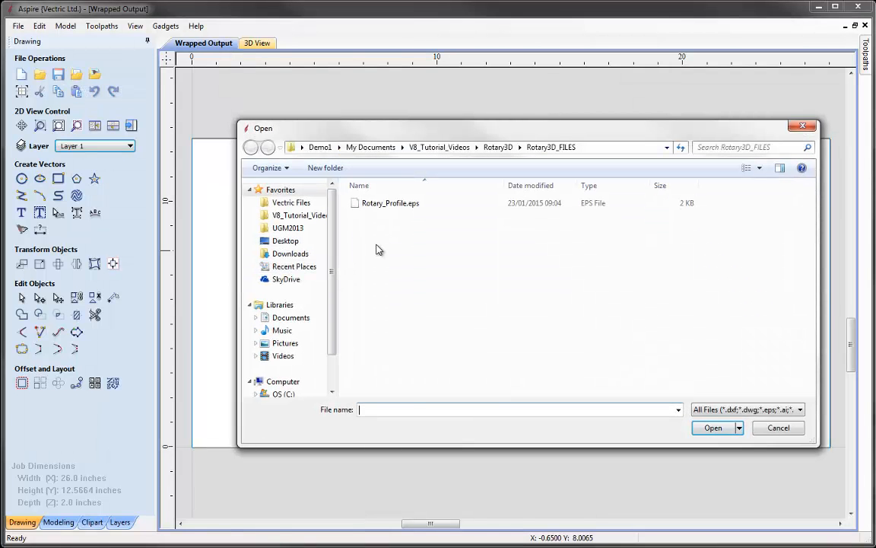
left_click(380, 206)
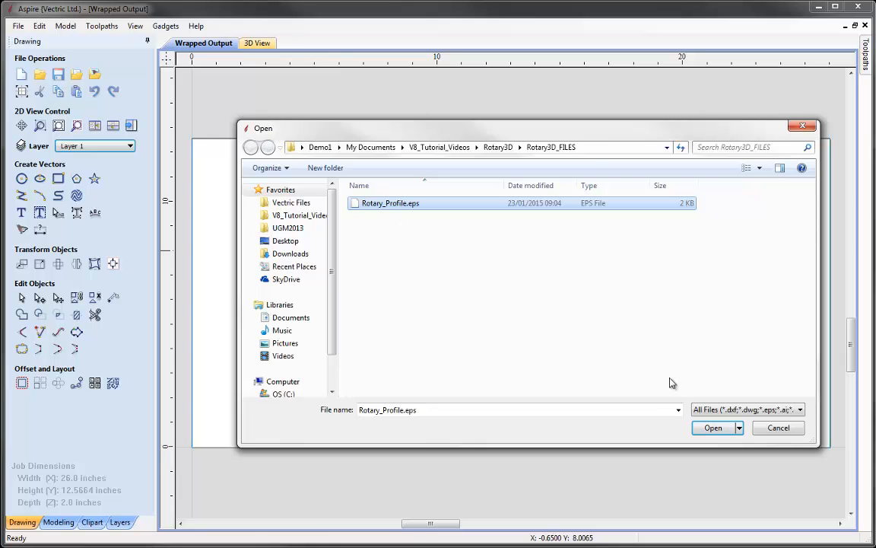
left_click(708, 430)
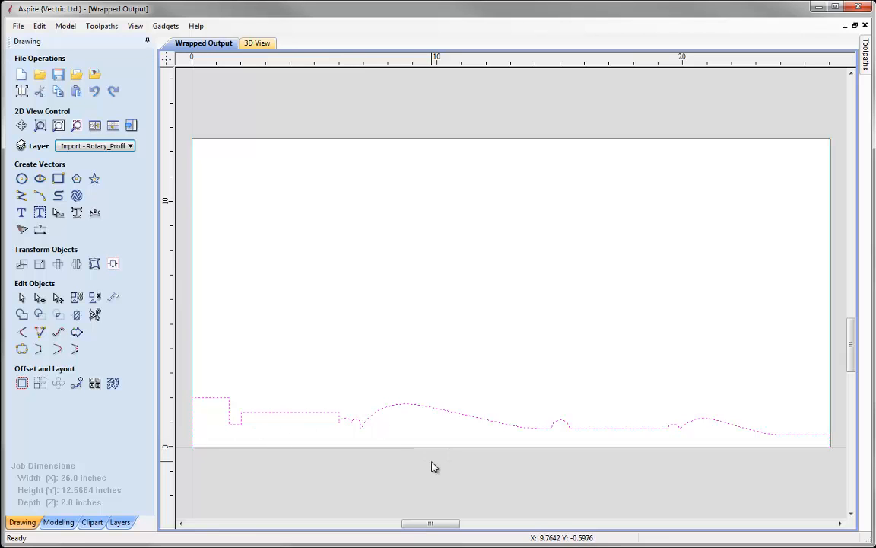
left_click(297, 337)
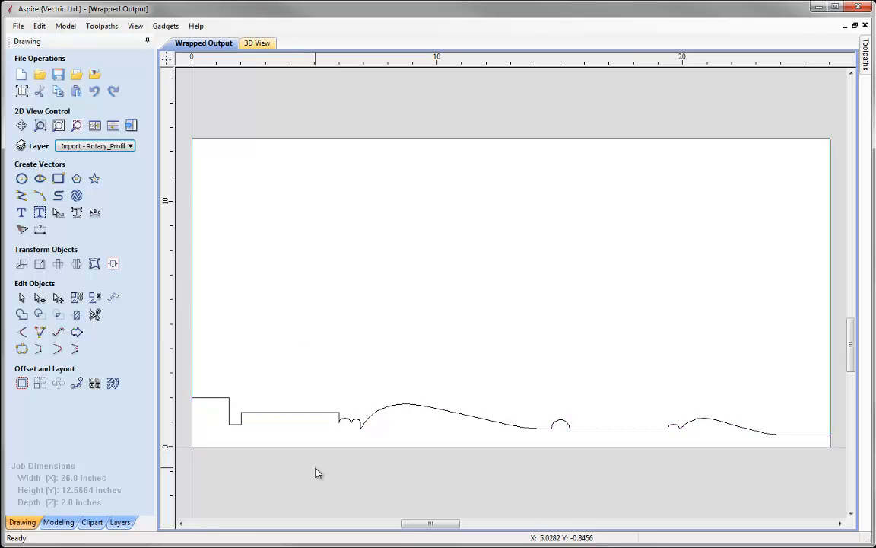
Move the imported profile vector straight down so it lies just below the job area, and deselect it.
left_click(301, 415)
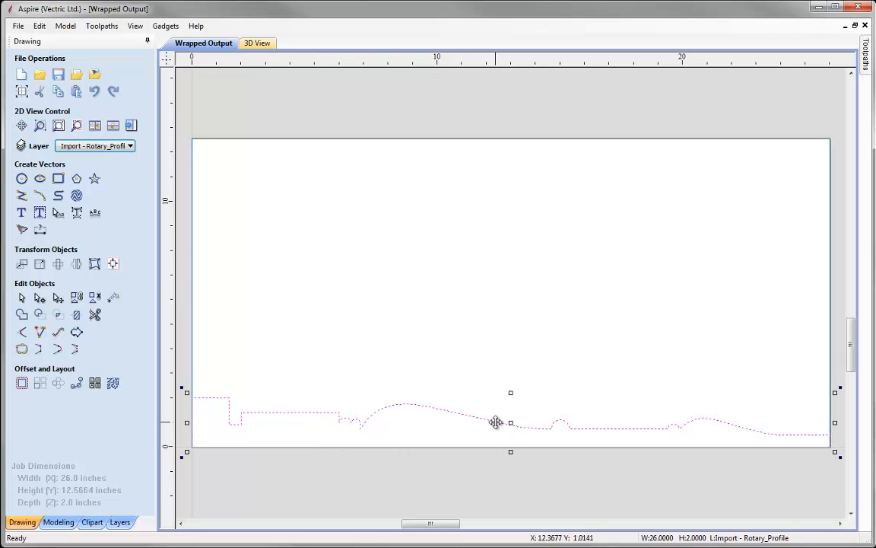
left_click_drag(496, 422, 496, 482)
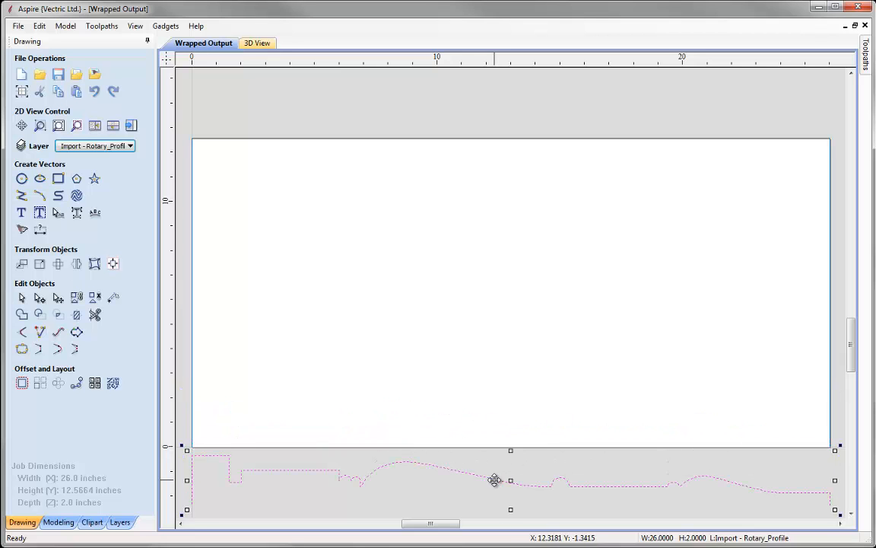
left_click(424, 488)
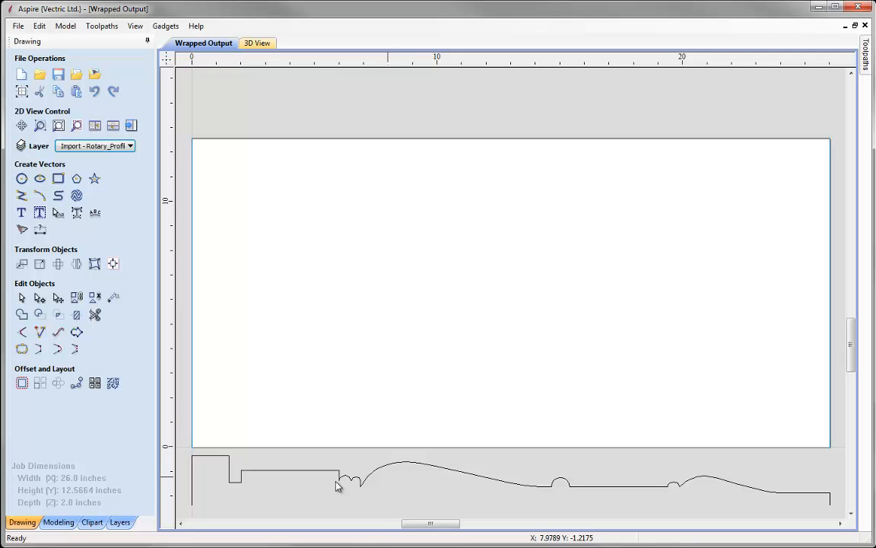
Delete the empty Layer 1 from the layers list.
left_click(120, 522)
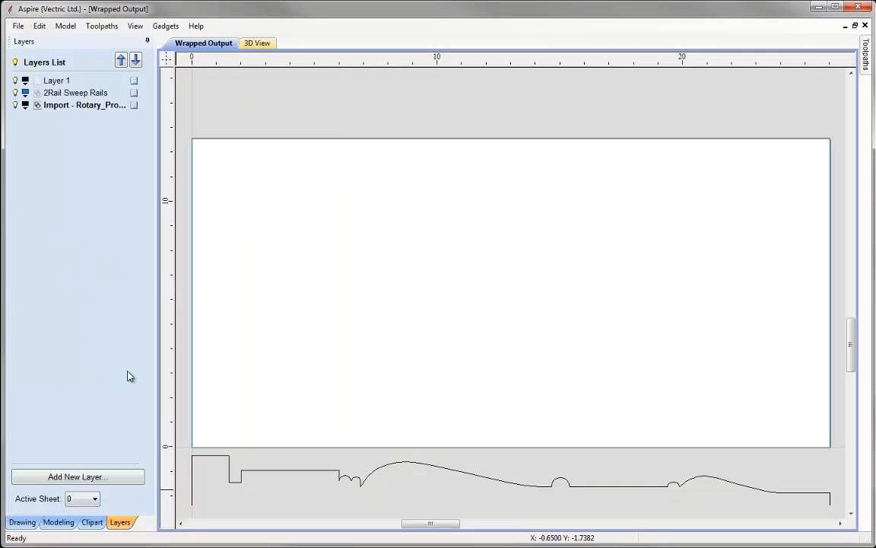
right_click(50, 84)
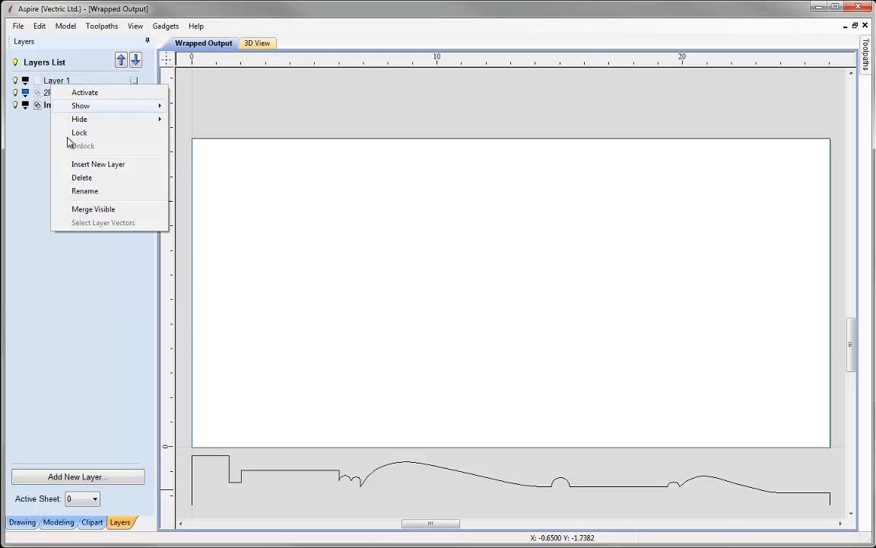
left_click(76, 179)
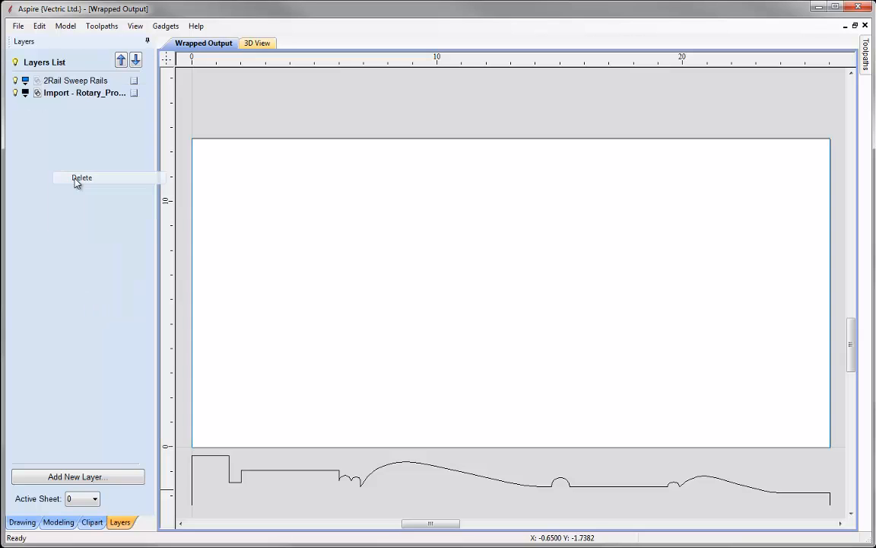
Rename the imported profile layer to Rotary_Profile by removing the "Import - " prefix.
right_click(60, 94)
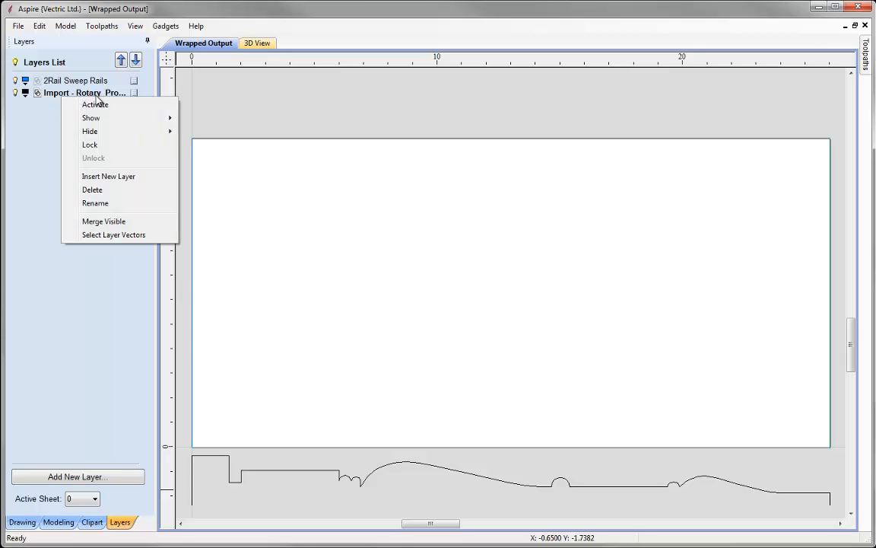
left_click(103, 203)
left_click_drag(72, 93, 36, 94)
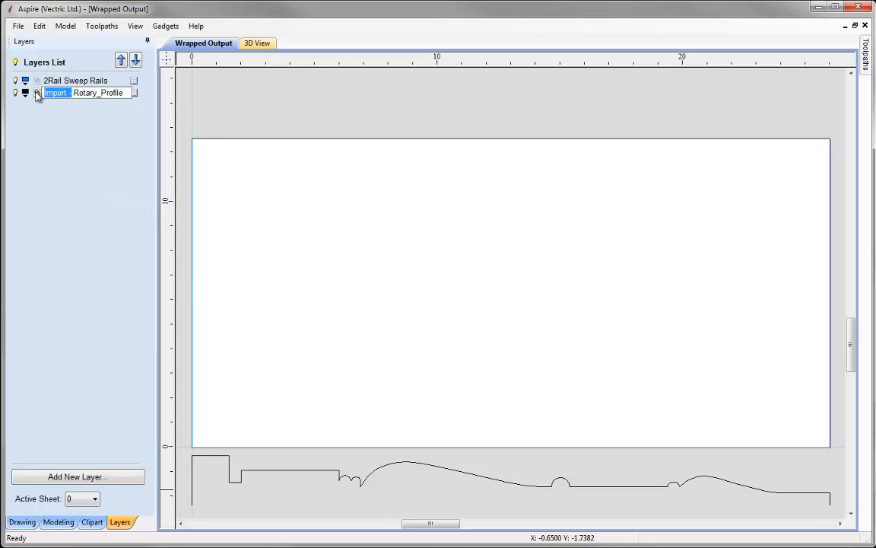
key("Delete")
left_click(66, 142)
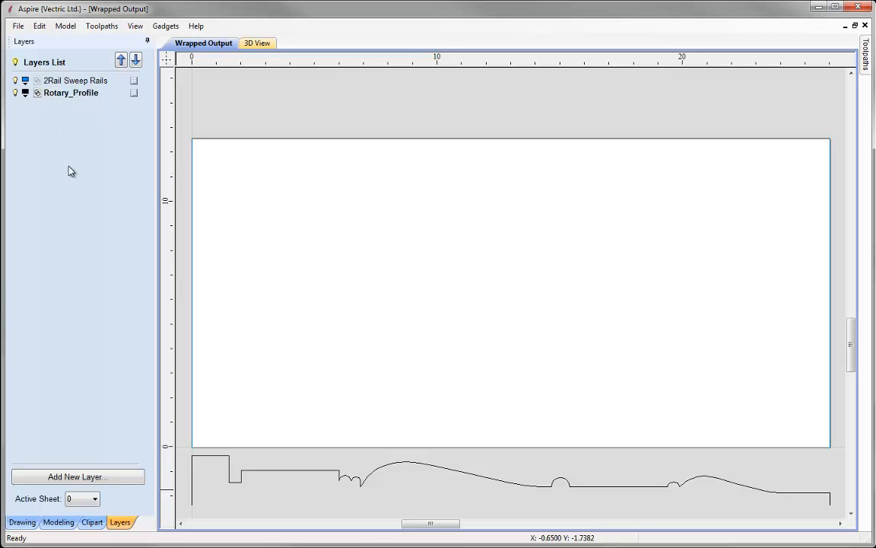
Add a new layer named Components and move it to the top of the layers list.
left_click(86, 477)
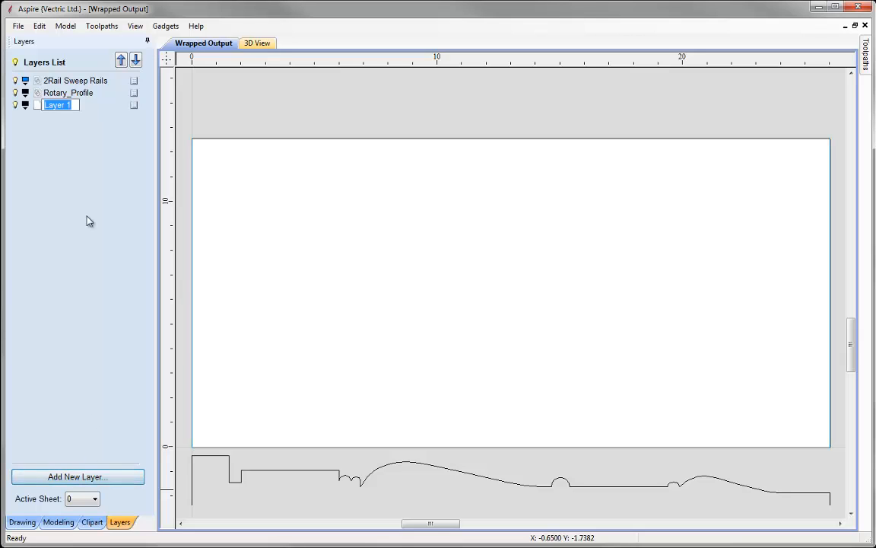
type("Components")
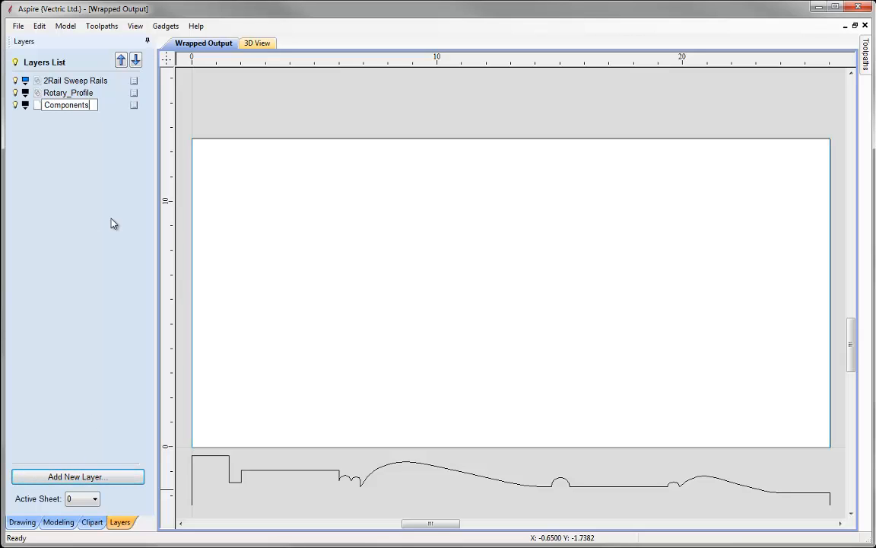
left_click(113, 156)
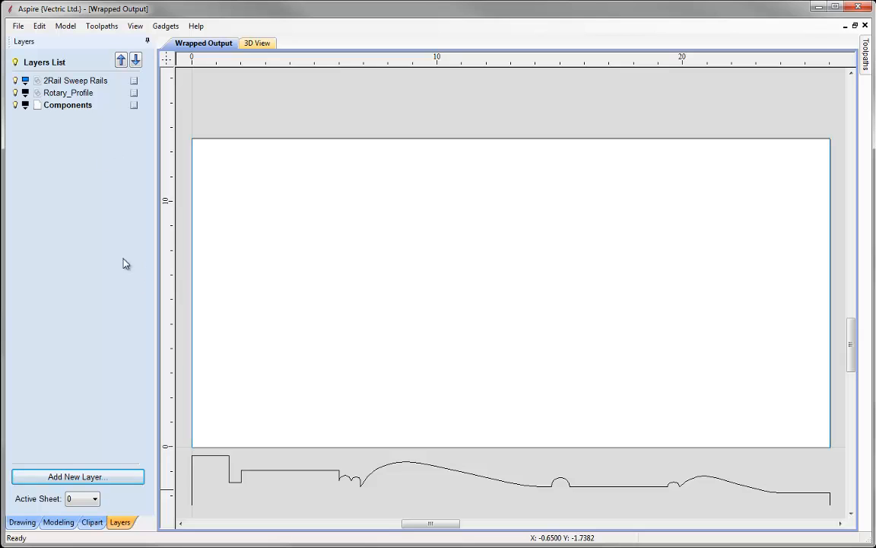
left_click(120, 61)
left_click(120, 61)
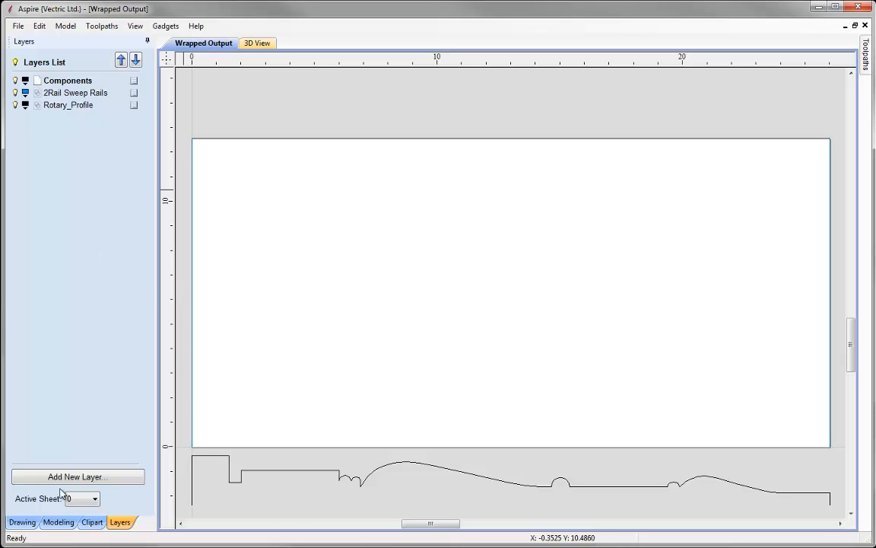
Start a Two Rail Sweep and set the vertical rail vectors at both ends of the job as its drive rails.
left_click(60, 522)
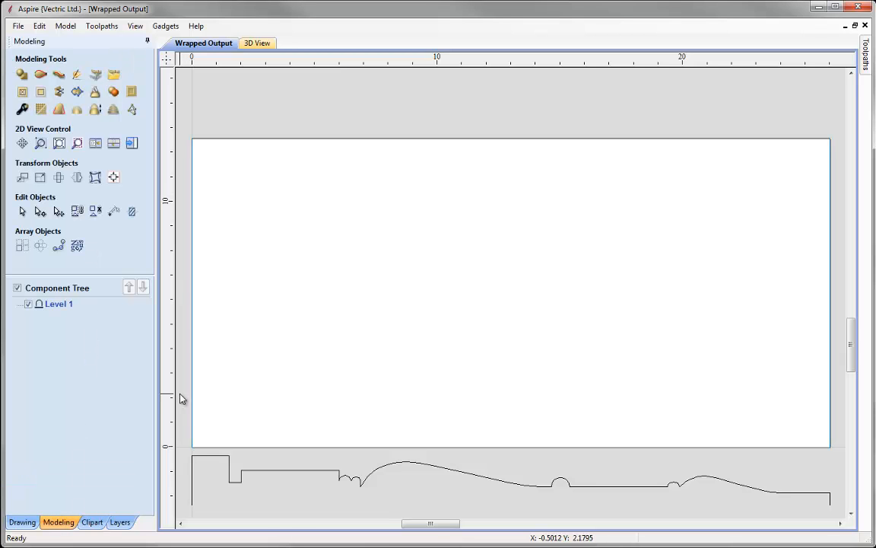
left_click(40, 77)
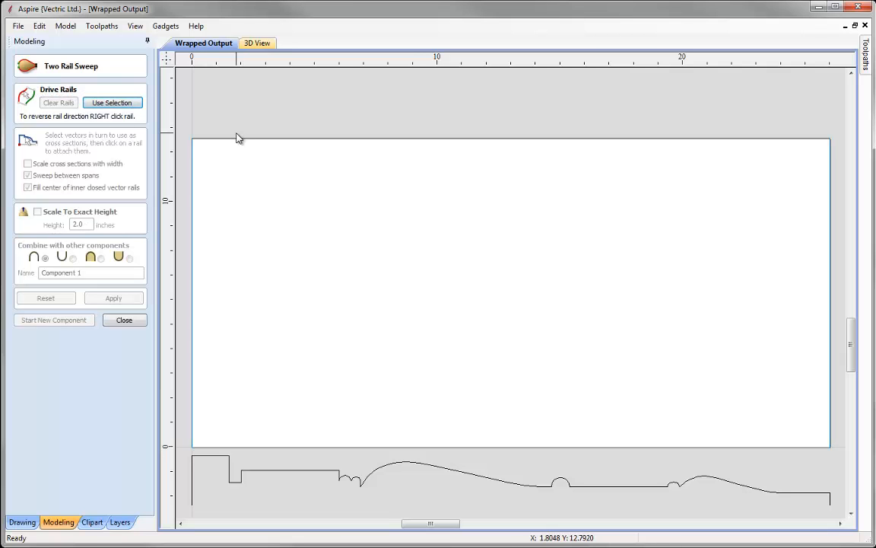
left_click(193, 169)
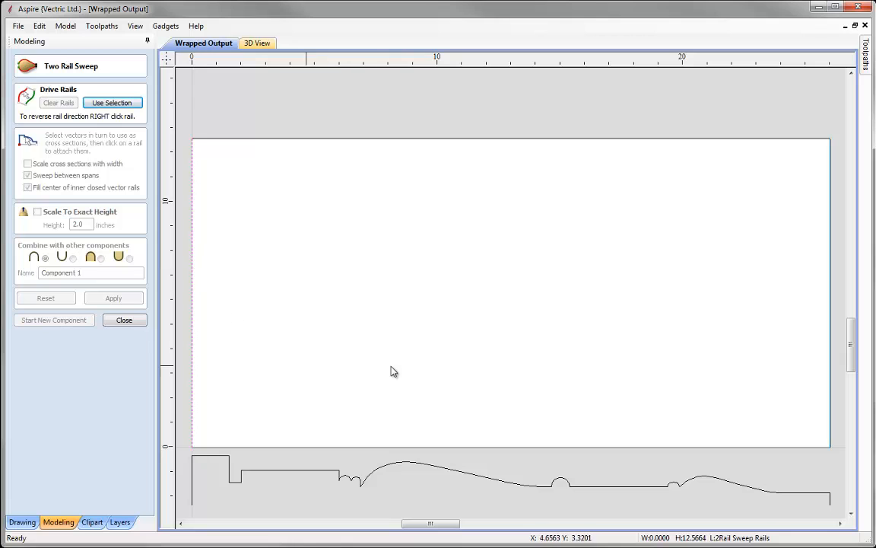
left_click(830, 215, "shift")
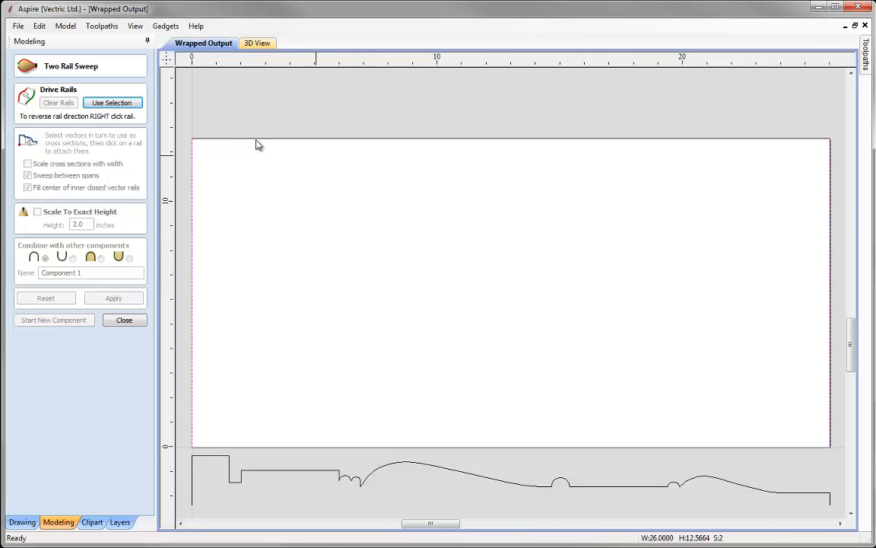
left_click(106, 106)
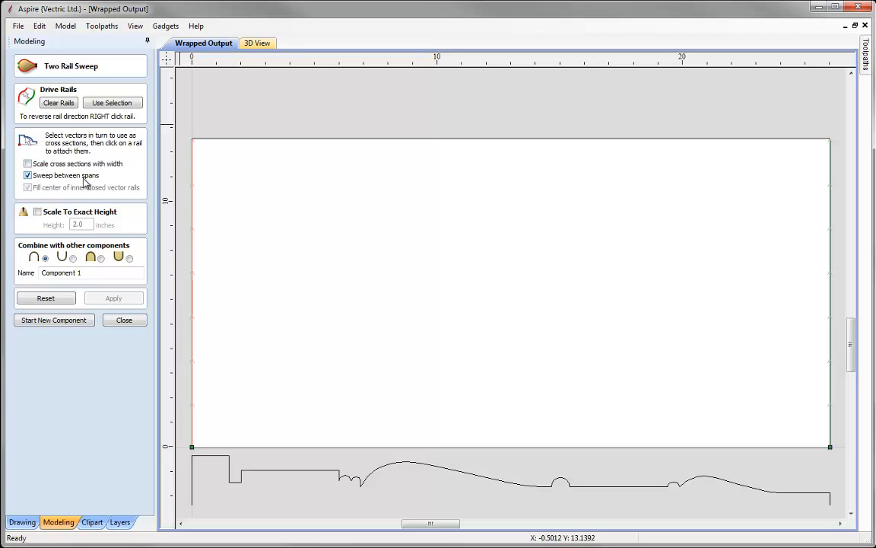
Use the imported profile as the sweep's cross section, name the component Main_Profile and apply the sweep.
left_click(294, 472)
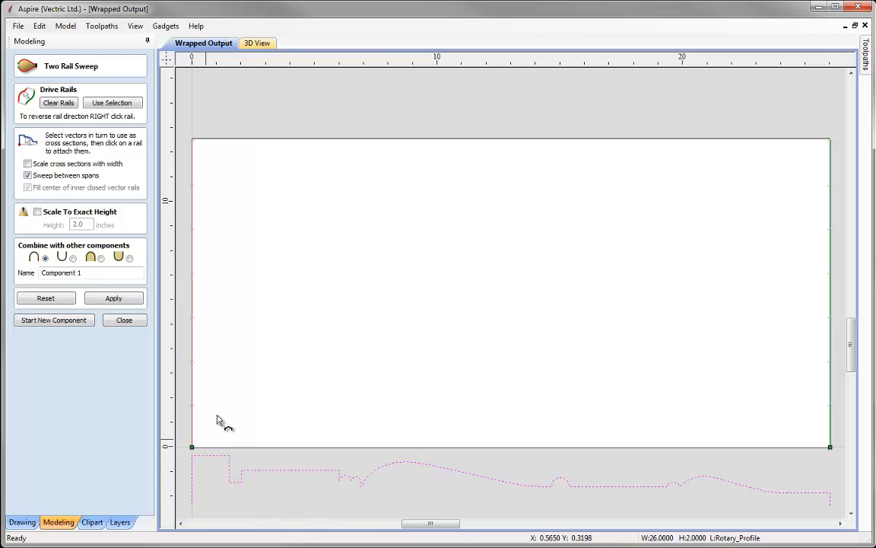
left_click_drag(90, 272, 40, 277)
type("Main")
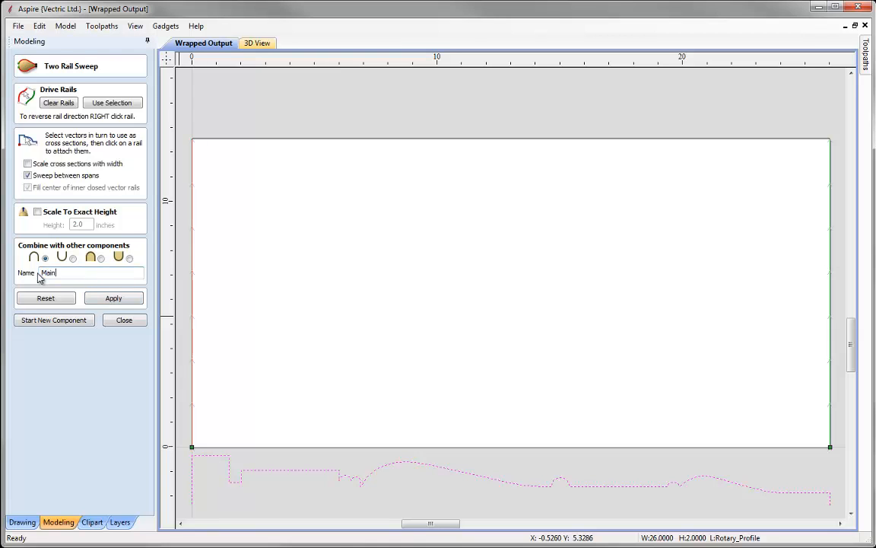
type("_Profile")
left_click(108, 303)
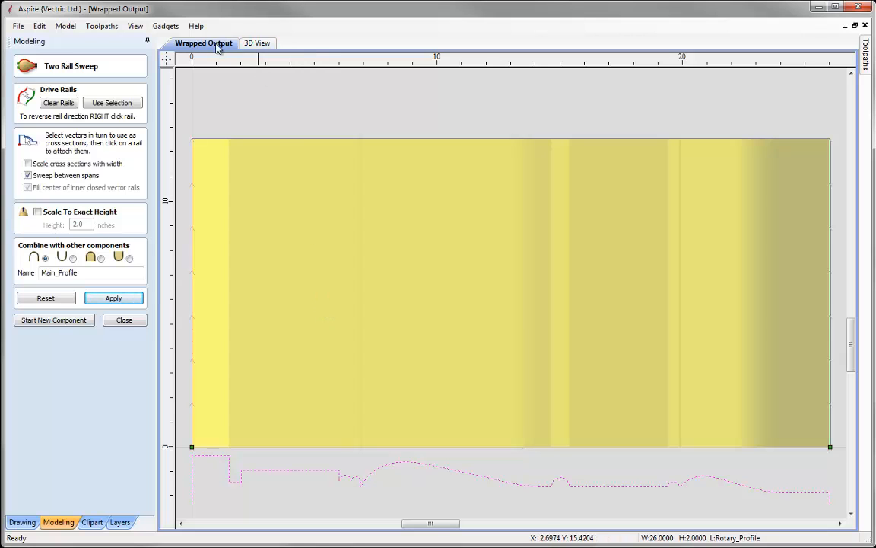
Tile the 2D and 3D windows horizontally and inspect the swept shape at an angle.
left_click(137, 28)
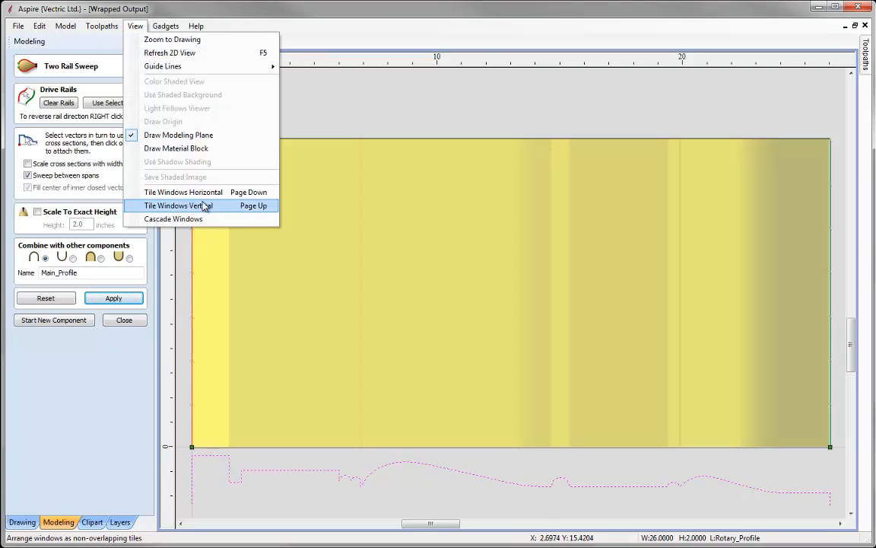
left_click(204, 199)
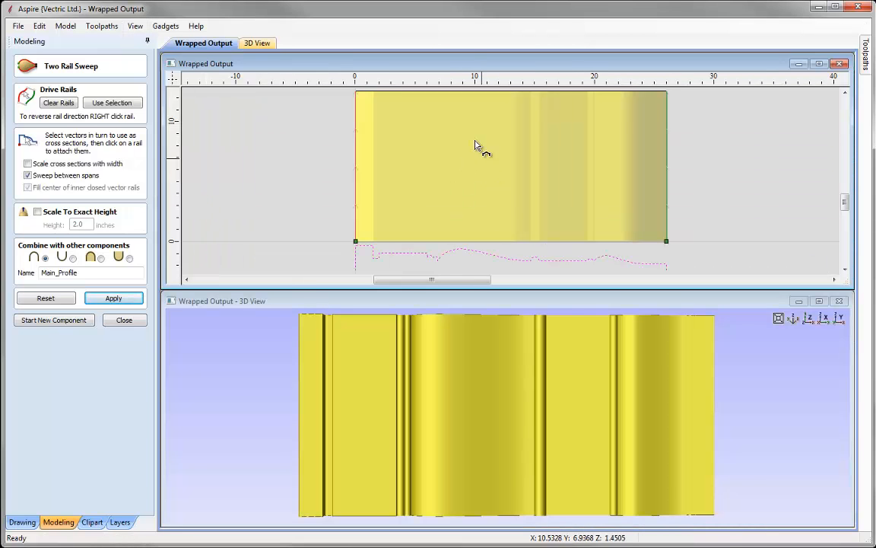
left_click_drag(518, 472, 483, 471)
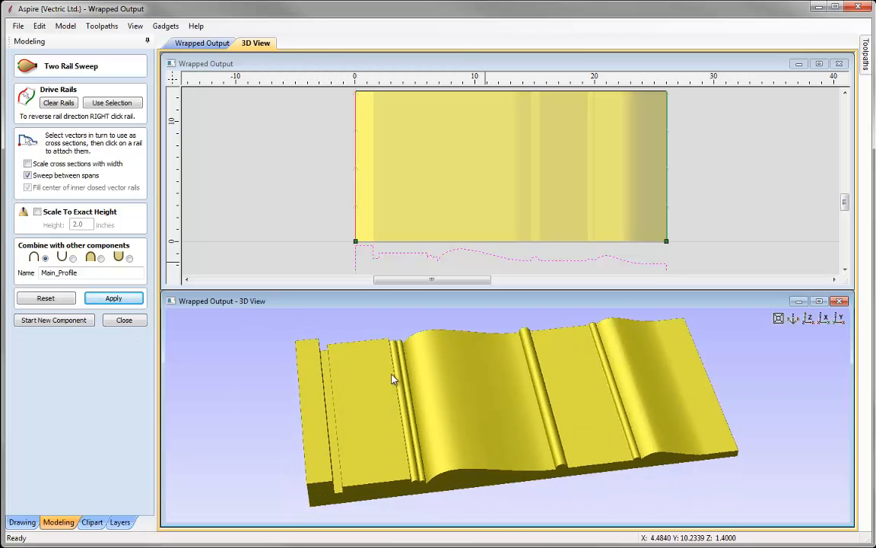
Close the Two Rail Sweep and rename Level 1 in the component tree to Basic Shape.
left_click(124, 320)
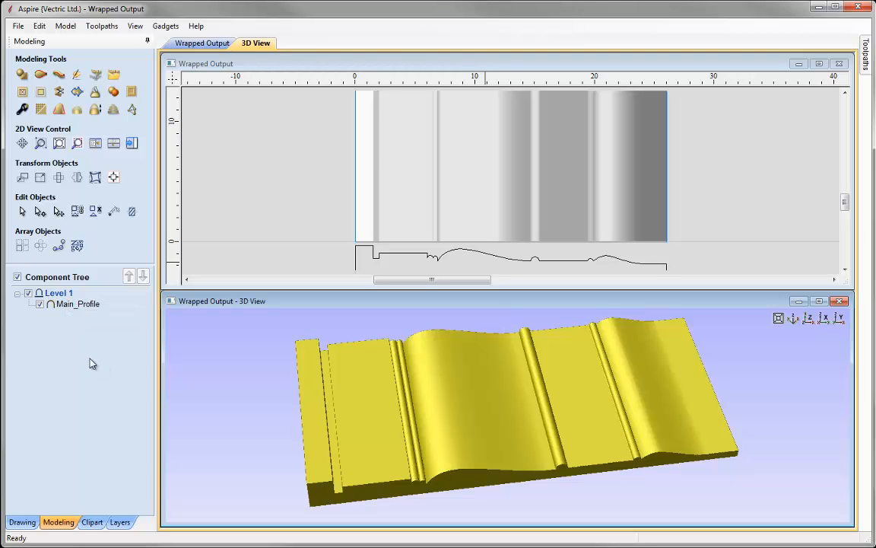
right_click(58, 294)
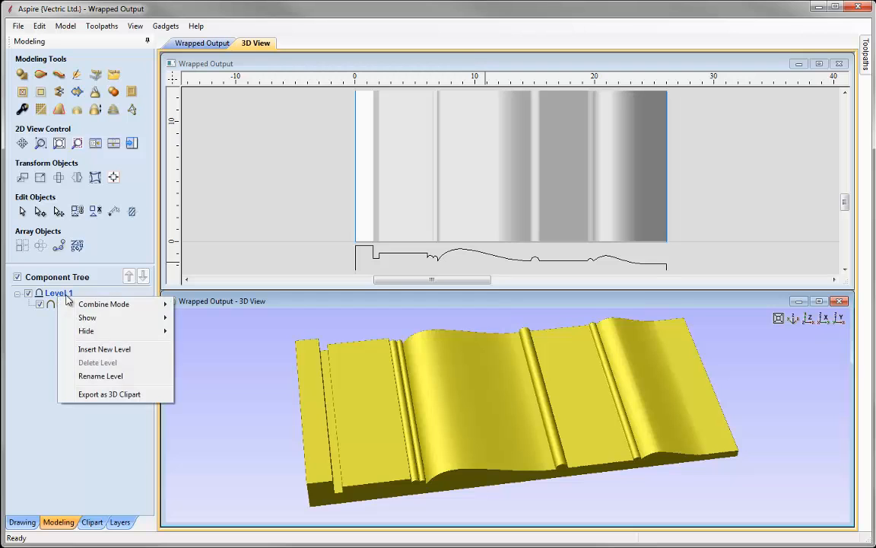
left_click(98, 377)
type("Ba")
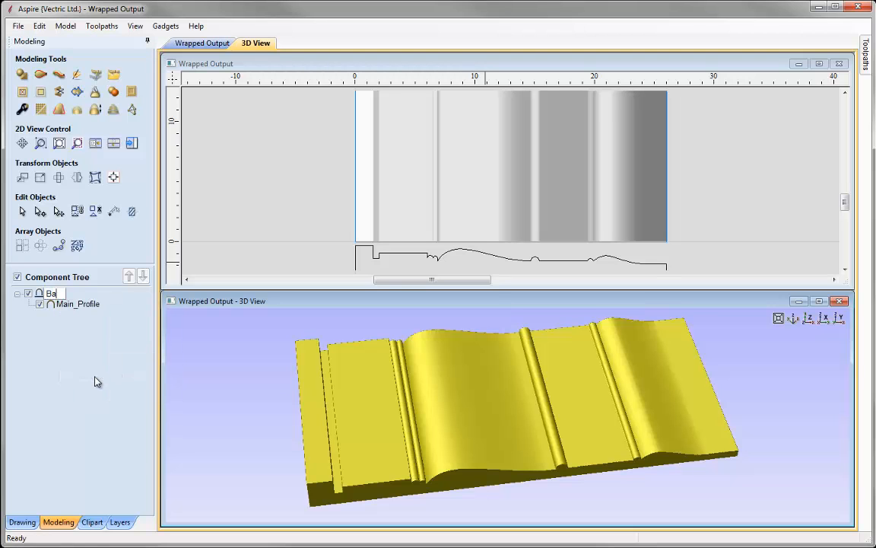
type("sic Shape")
key("Return")
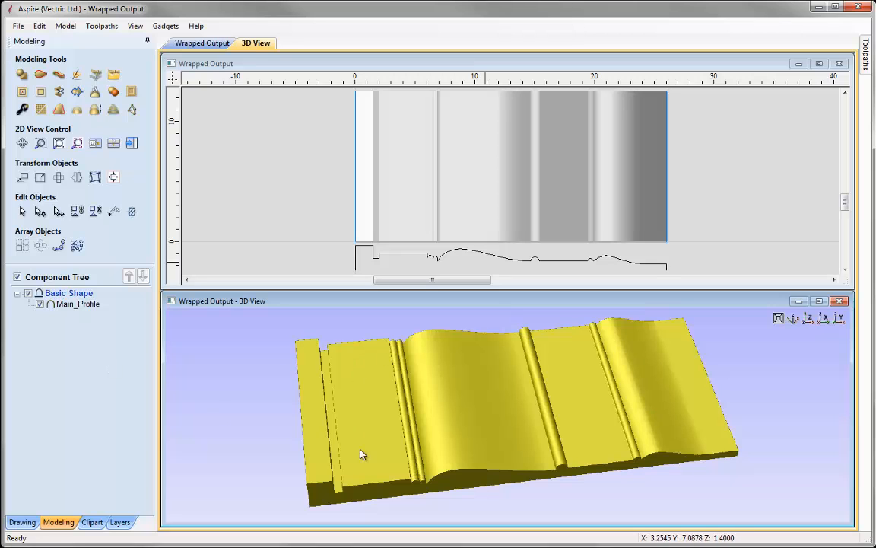
Enlarge the 3D view and wrap Y values around the X axis to inspect the turned shape from several angles.
left_click_drag(345, 437, 571, 434)
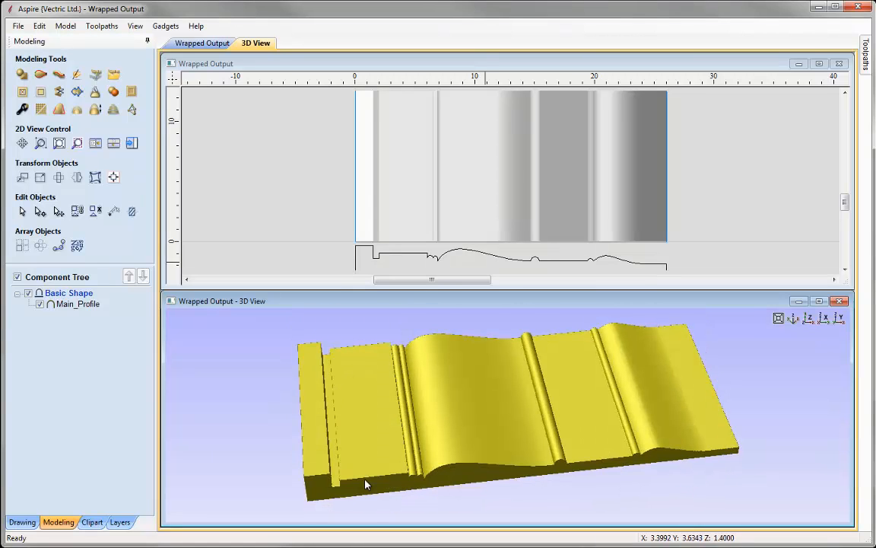
left_click_drag(640, 400, 541, 382)
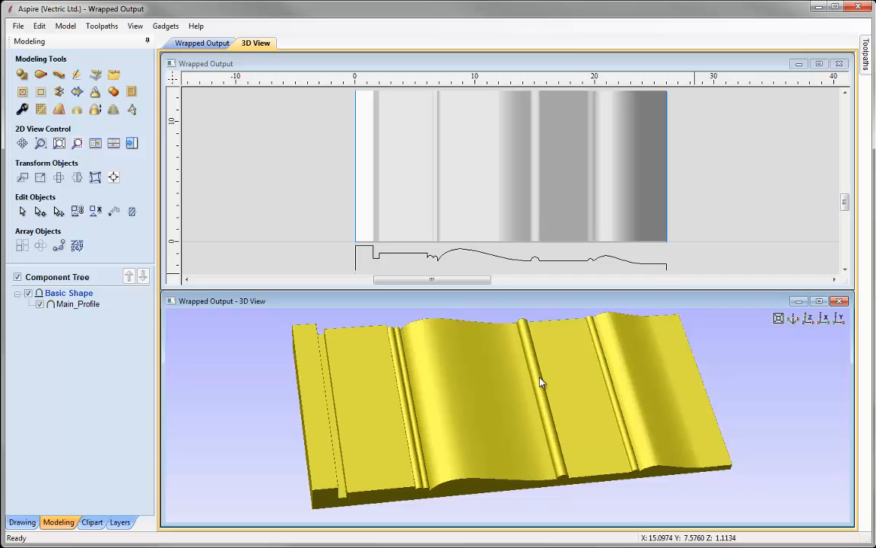
key("F3")
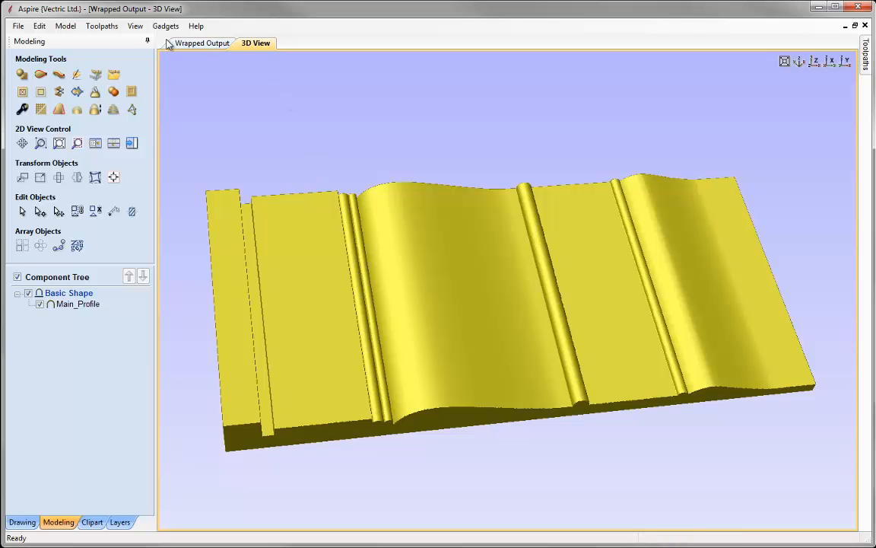
left_click(102, 26)
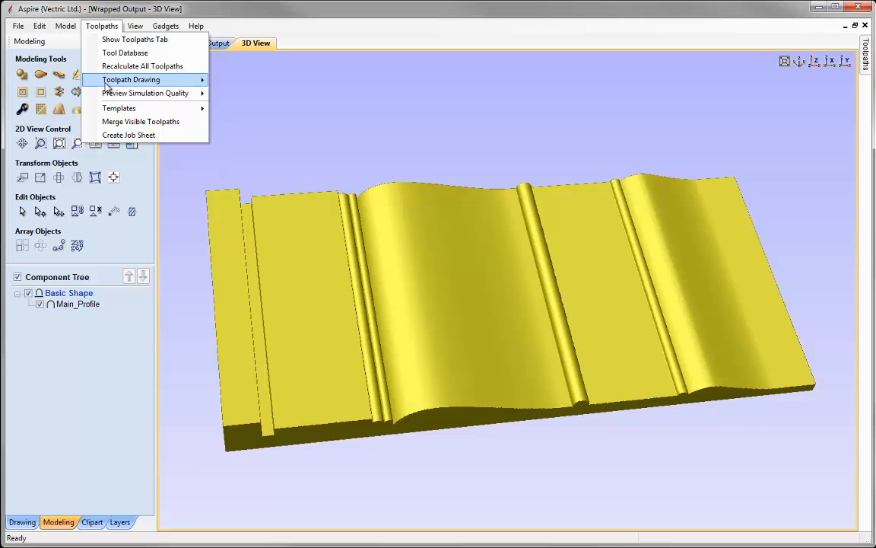
mouse_move(133, 79)
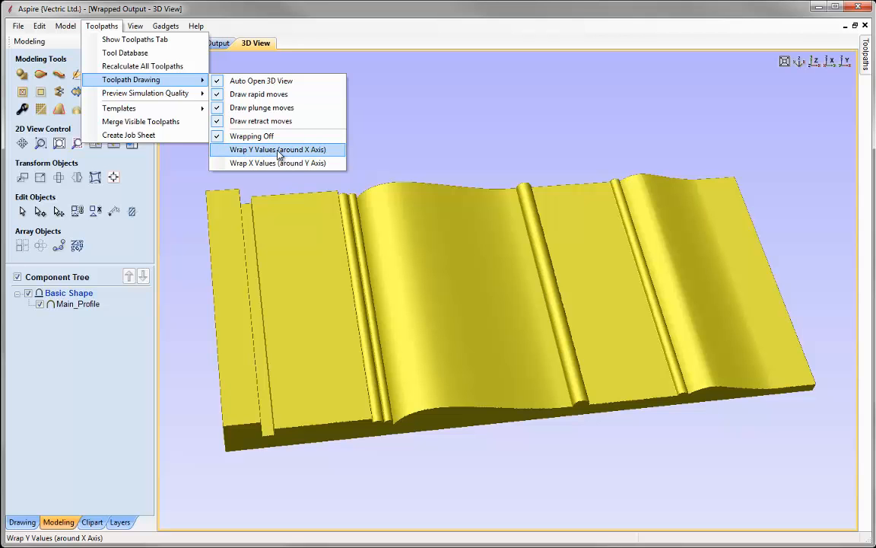
left_click(279, 151)
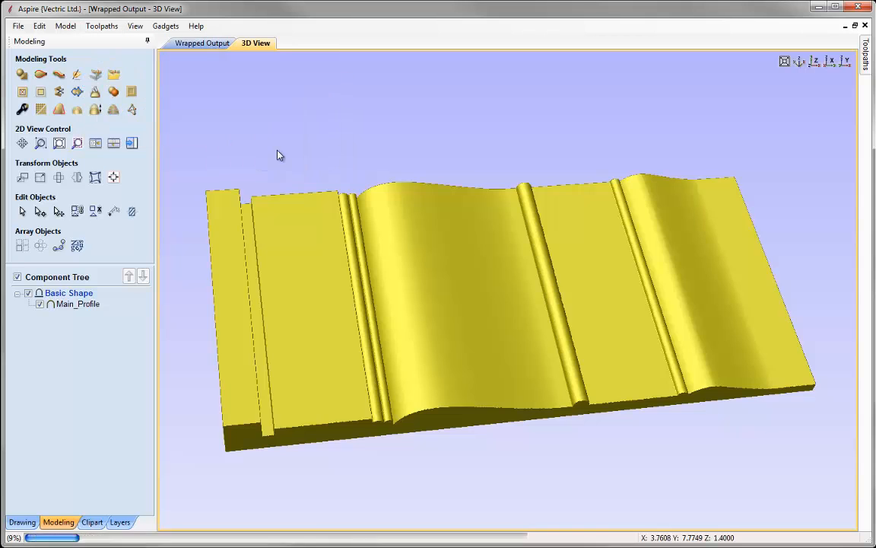
left_click_drag(697, 326, 454, 340)
left_click_drag(448, 256, 568, 350)
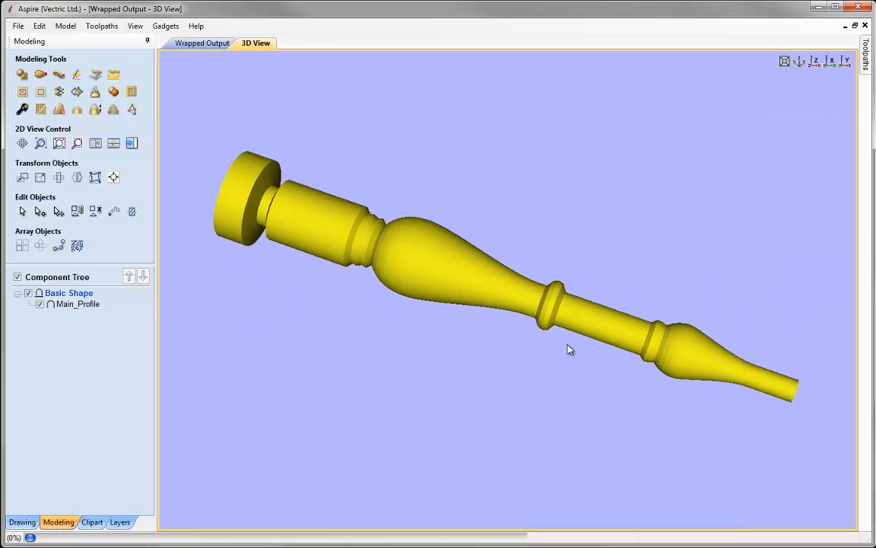
left_click_drag(477, 241, 497, 385)
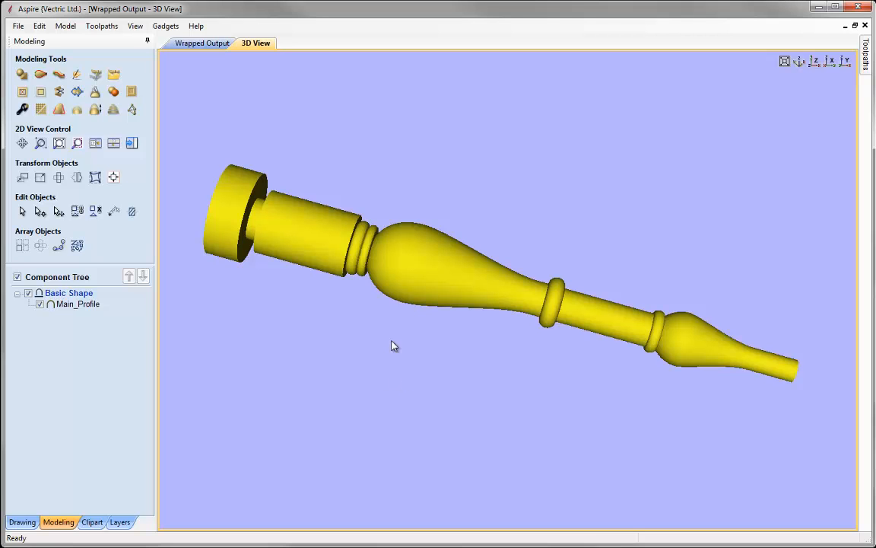
left_click_drag(333, 308, 510, 316)
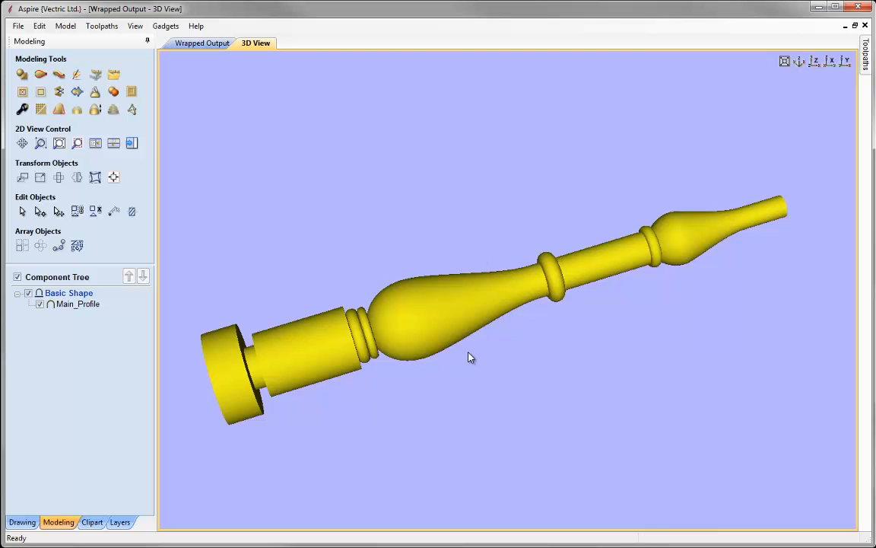
Turn wrapping off and return the flat model to the isometric view.
left_click(102, 26)
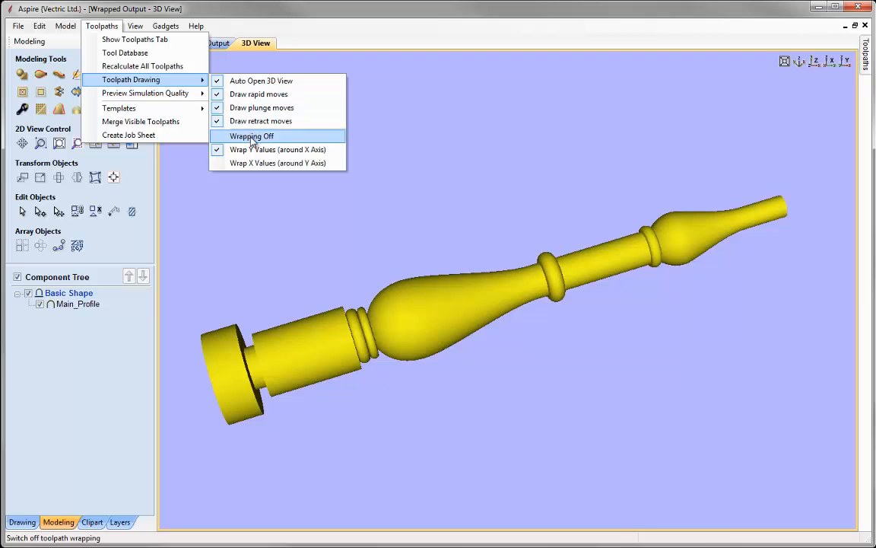
left_click(252, 137)
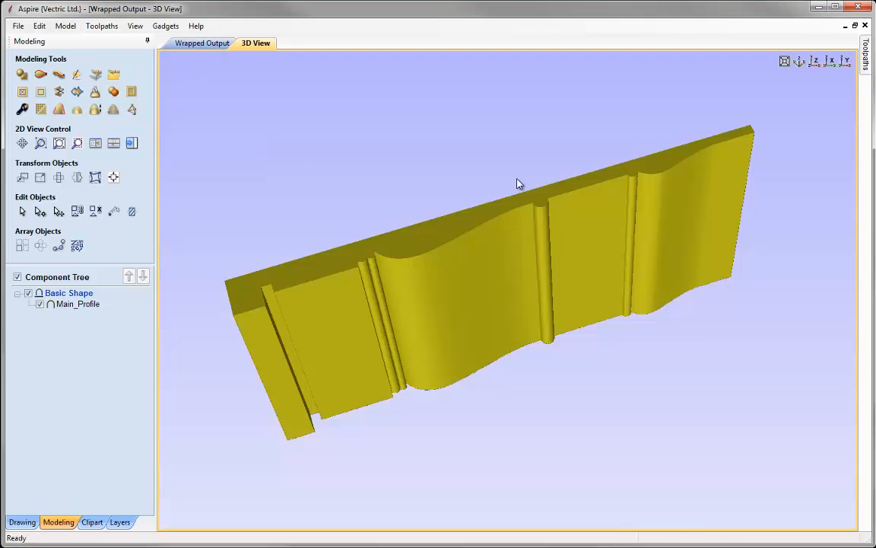
left_click(801, 66)
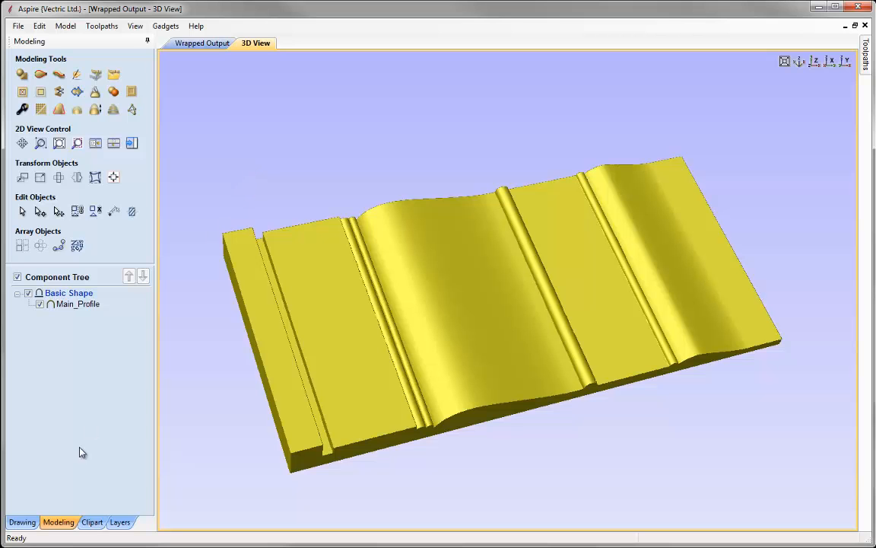
Return to the 2D view and hide the Components and 2Rail Sweep Rails layers.
left_click(22, 522)
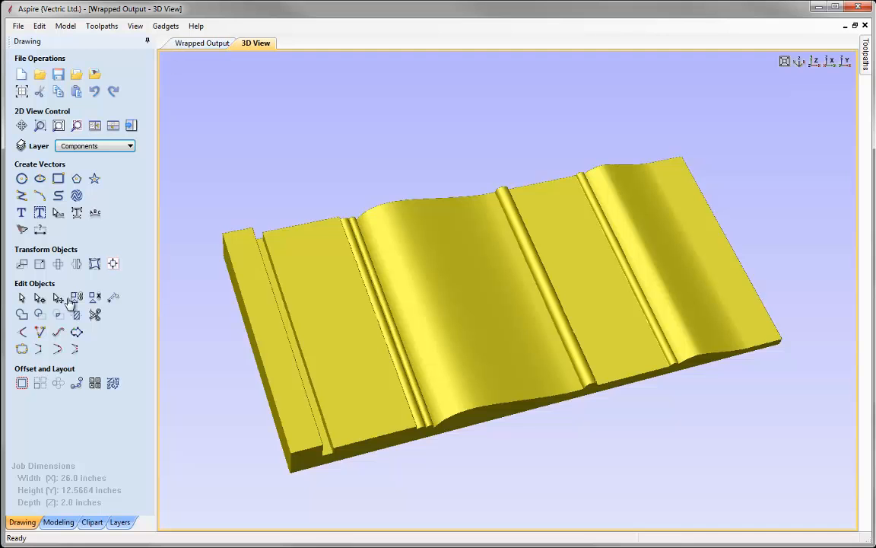
left_click(186, 44)
key("f")
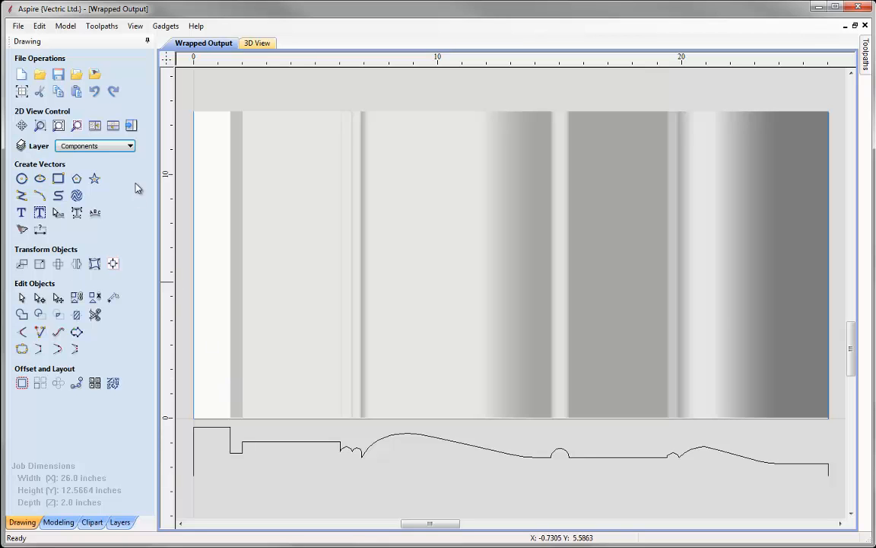
left_click(130, 147)
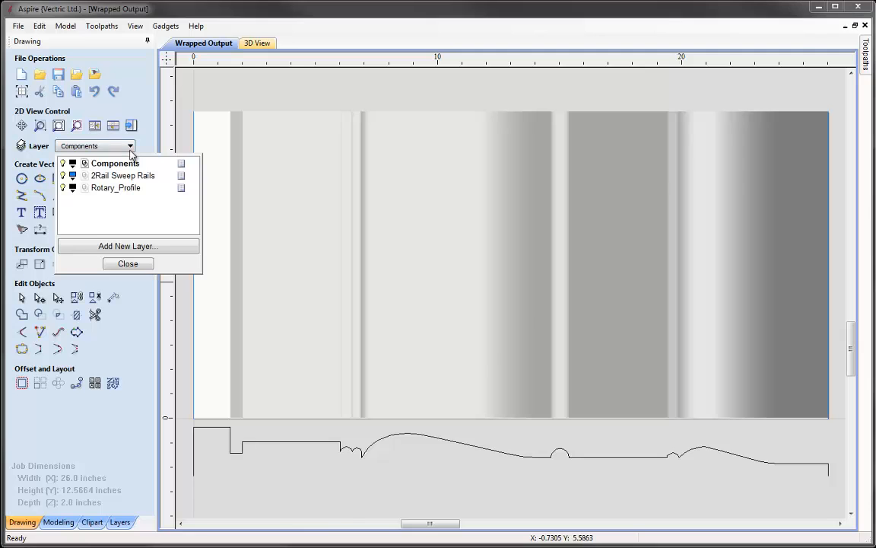
left_click(62, 164)
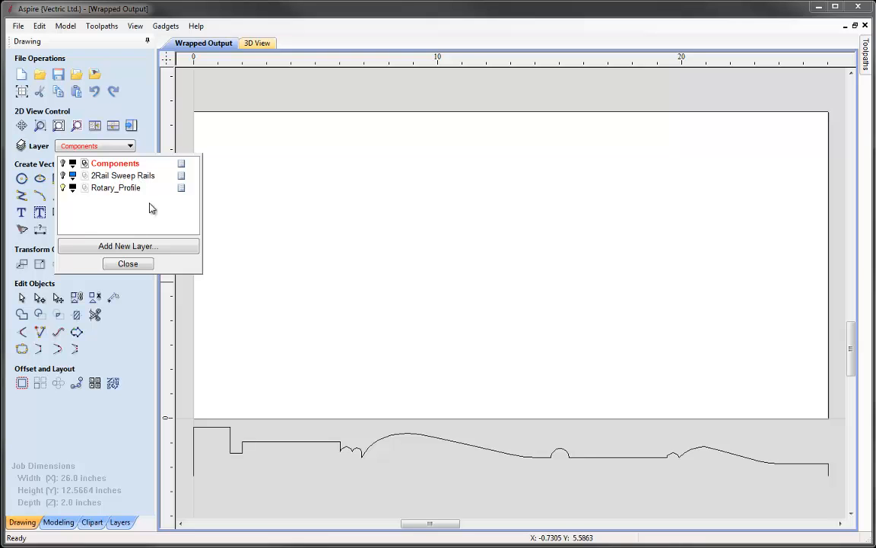
Add a new layer named 2D Pocket and close the layers list.
left_click(140, 248)
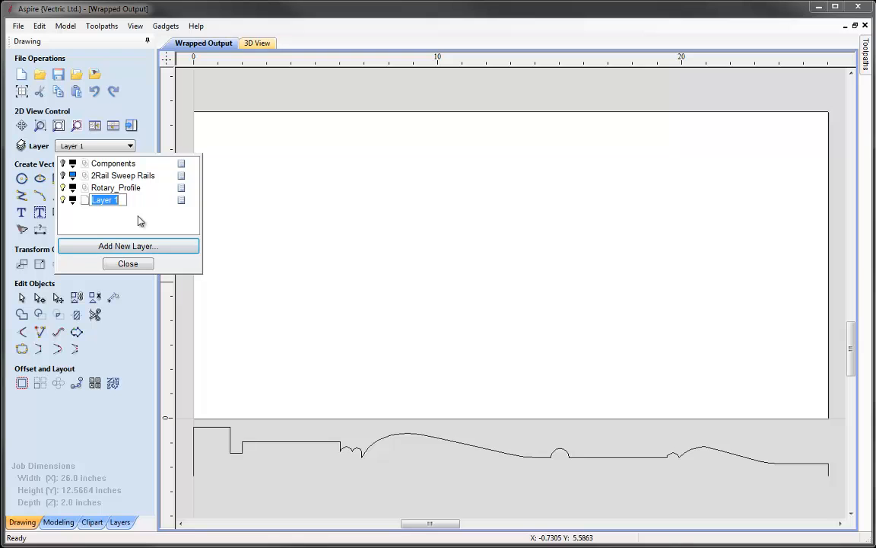
type("2D POcket")
left_click(116, 200)
key("BackSpace")
type("o")
key("Return")
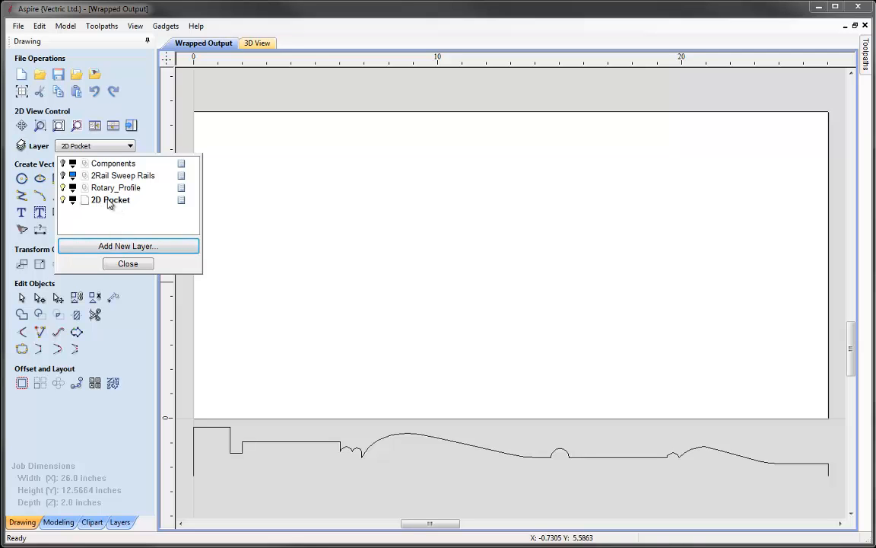
left_click(128, 264)
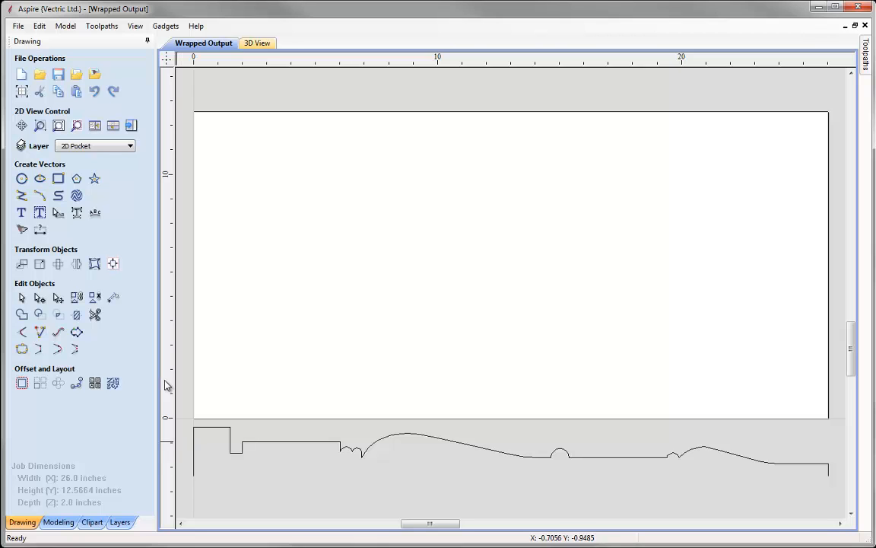
Place vertical guides at the profile's transitions, including X 1.5, and at the job's right edge, plus horizontal guides along its top and bottom edges.
left_click_drag(169, 445, 230, 440)
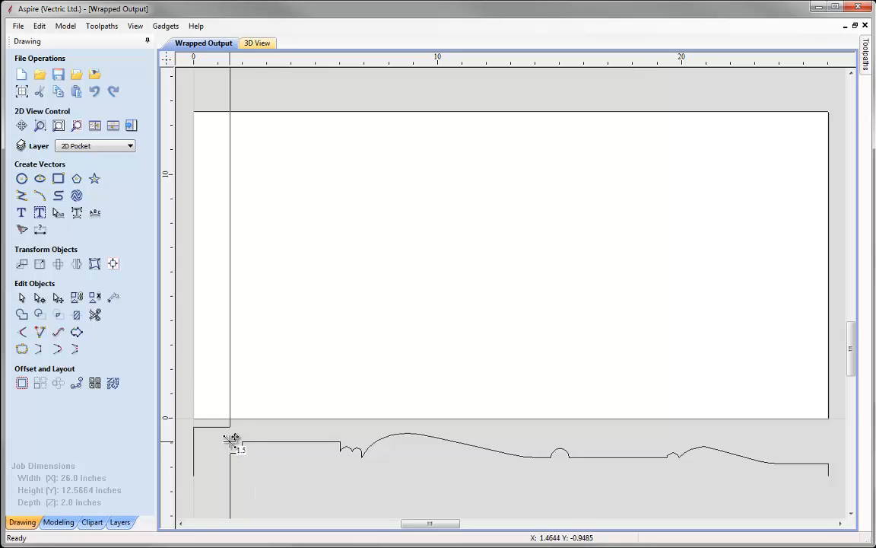
left_click_drag(232, 440, 231, 441)
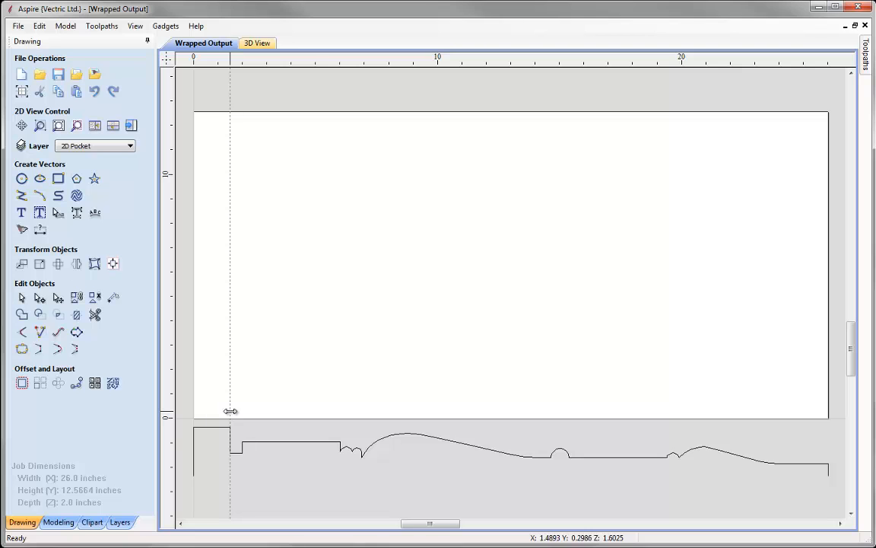
left_click_drag(230, 411, 669, 460)
left_click_drag(669, 440, 829, 470)
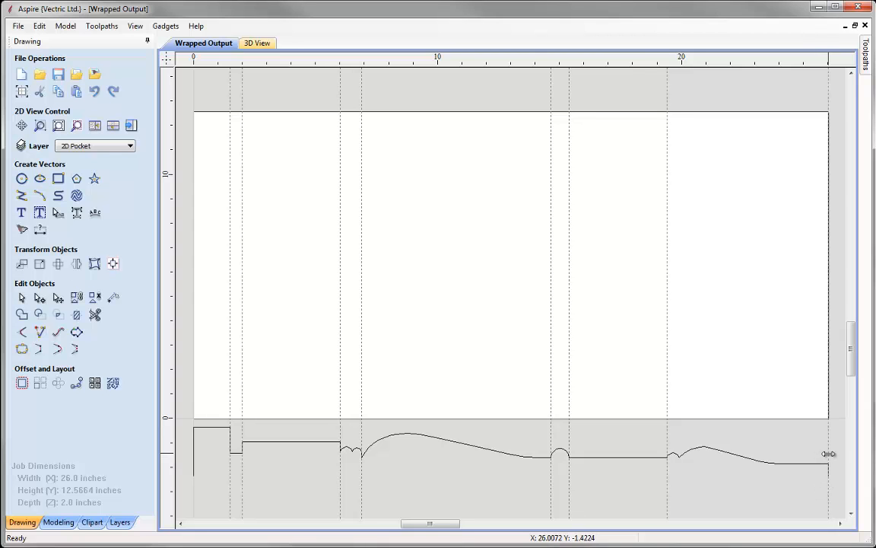
left_click_drag(829, 454, 778, 464)
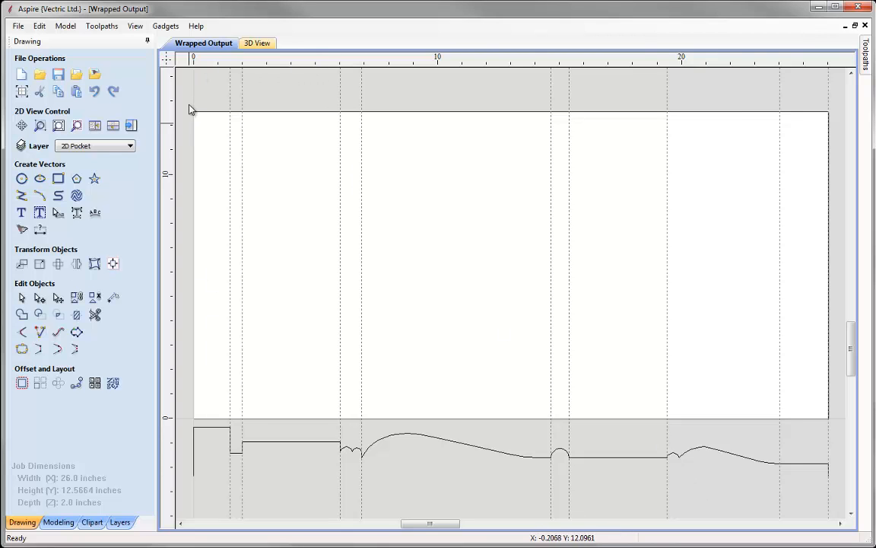
left_click_drag(204, 63, 194, 419)
left_click_drag(183, 63, 194, 112)
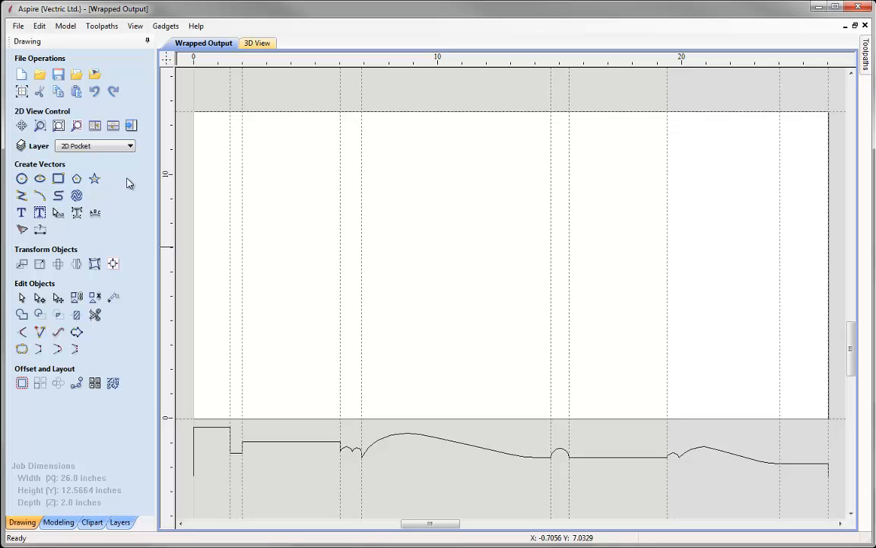
Draw three full-height rectangles on the 2D Pocket layer, 0.5, 4.0 and 2.0 inches wide, snapped to guides over the profile's flat recesses.
left_click(58, 181)
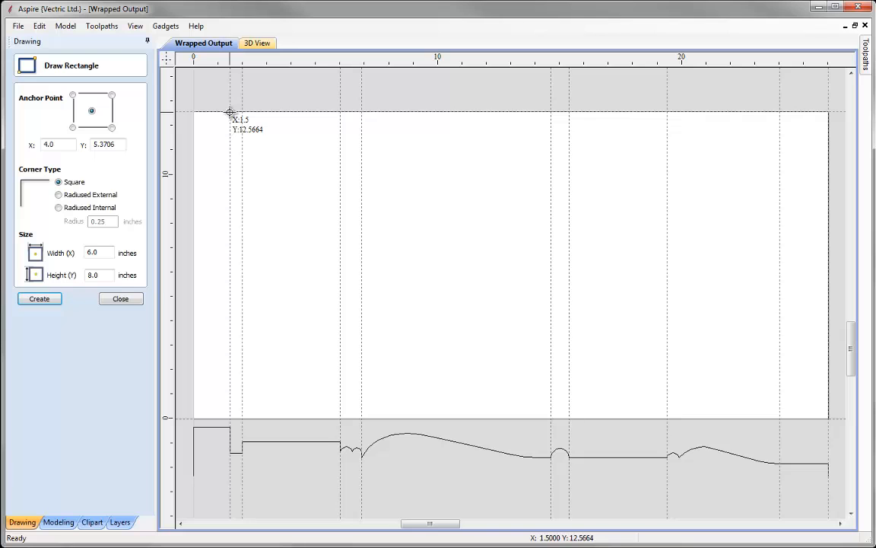
left_click_drag(230, 113, 243, 419)
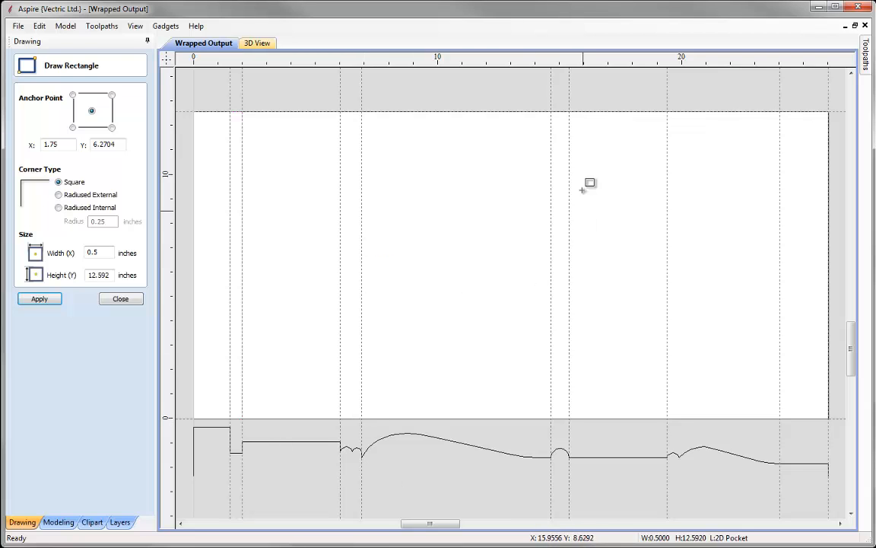
left_click_drag(570, 112, 668, 419)
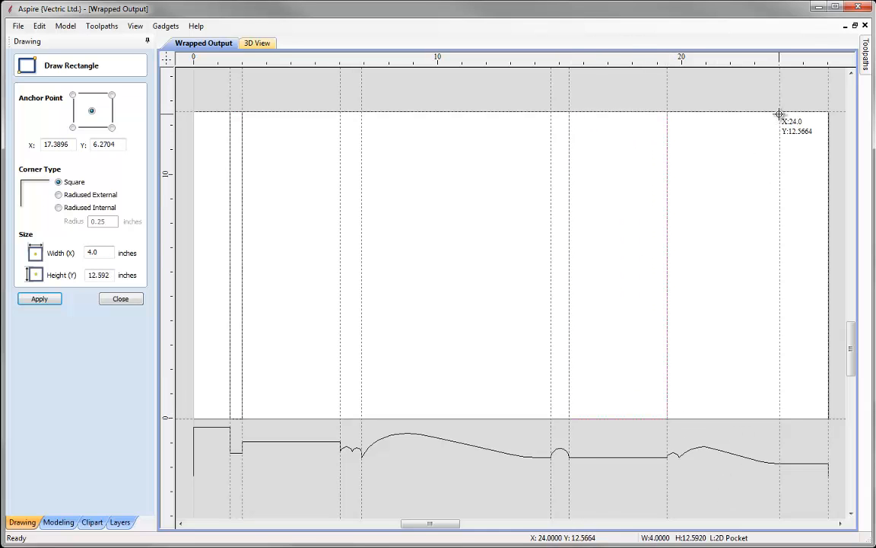
left_click_drag(780, 114, 829, 419)
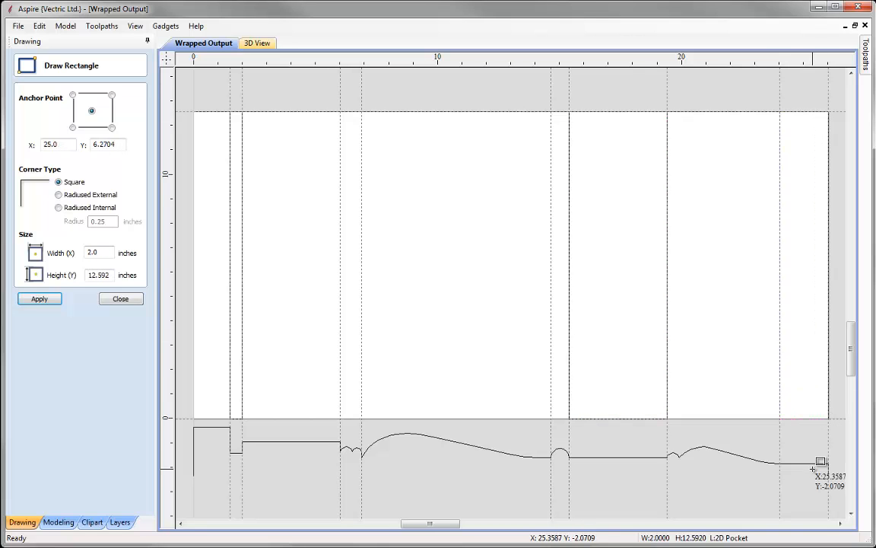
left_click(121, 300)
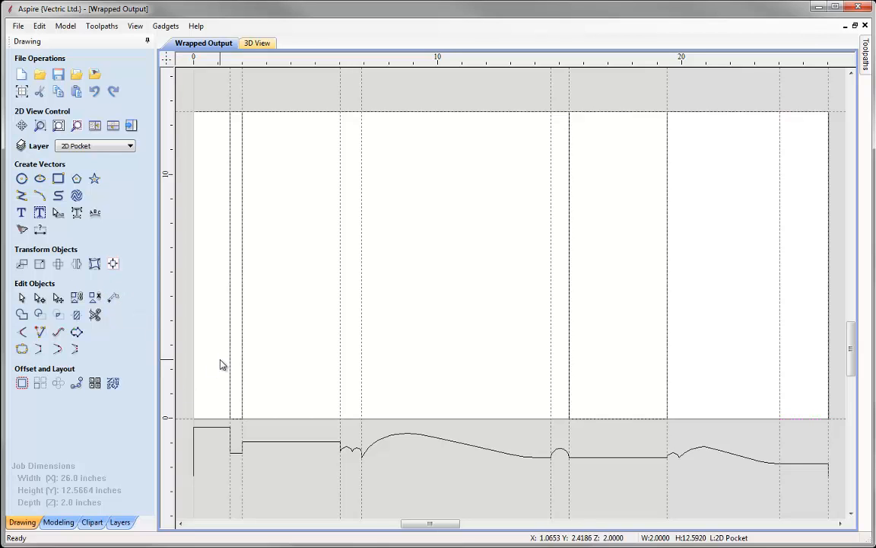
Set the 2D Pocket layer's color to orange and hide the guide lines.
left_click(130, 147)
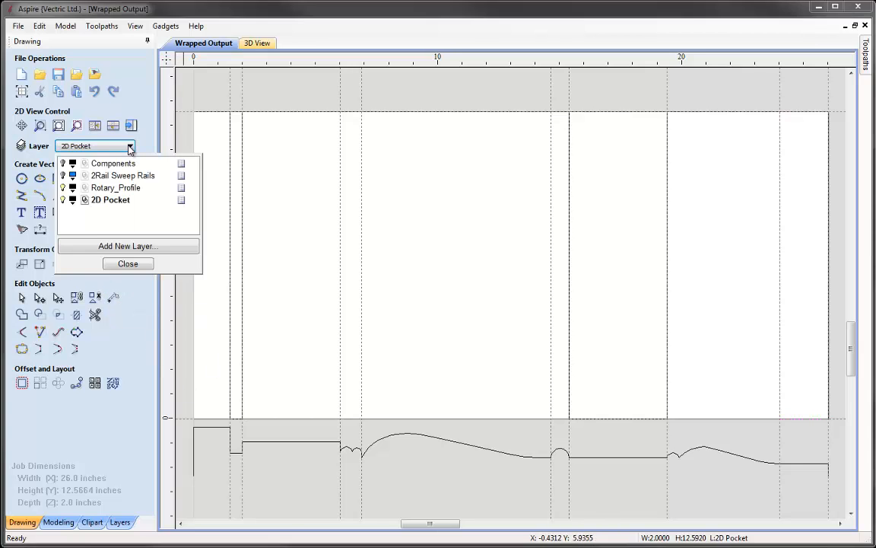
left_click(72, 199)
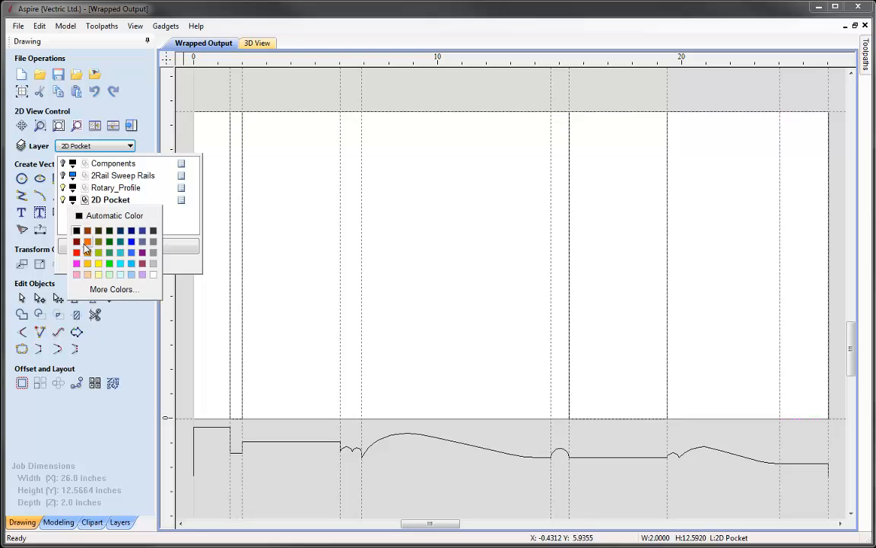
left_click(86, 242)
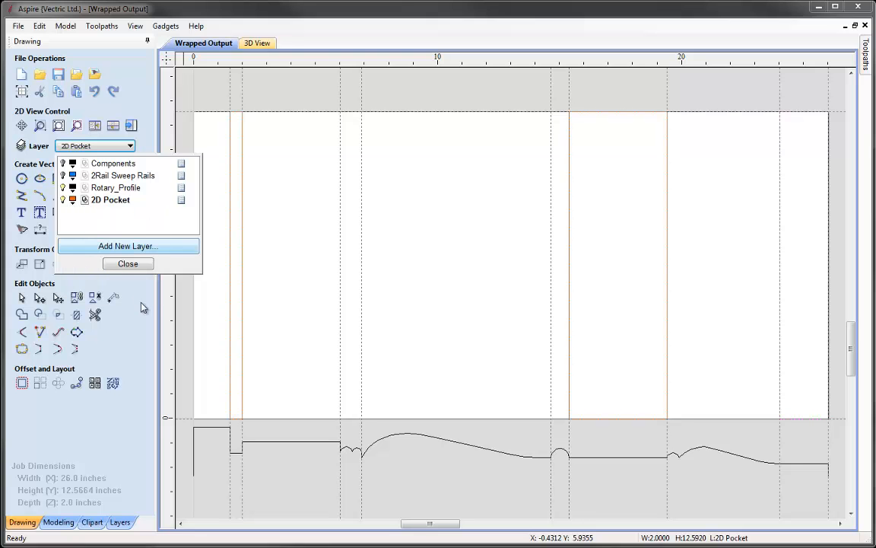
left_click(128, 264)
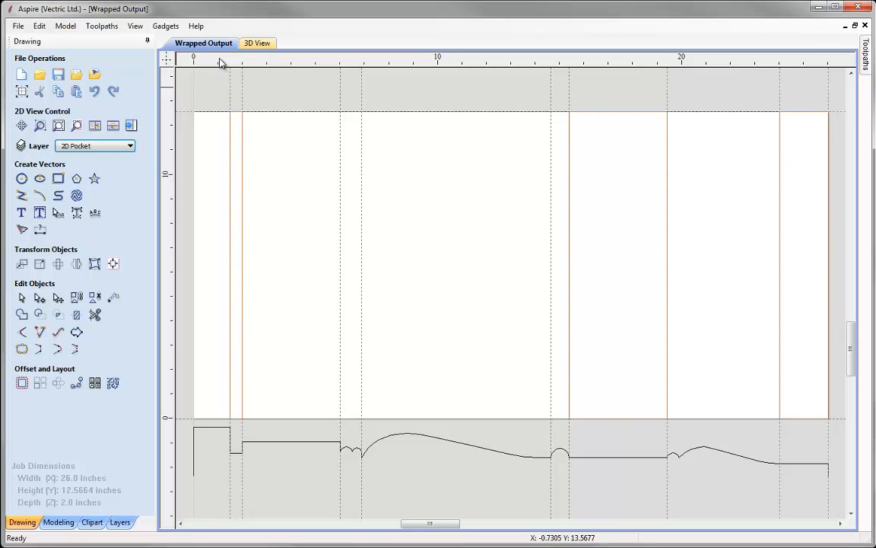
left_click(163, 64)
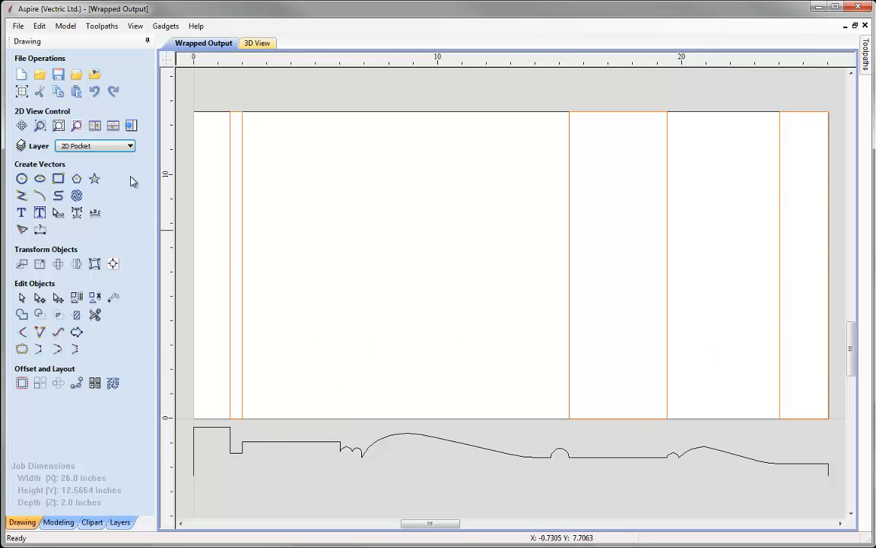
Add a new layer named 3D Boundary, color it teal green and close the layers list.
left_click(114, 145)
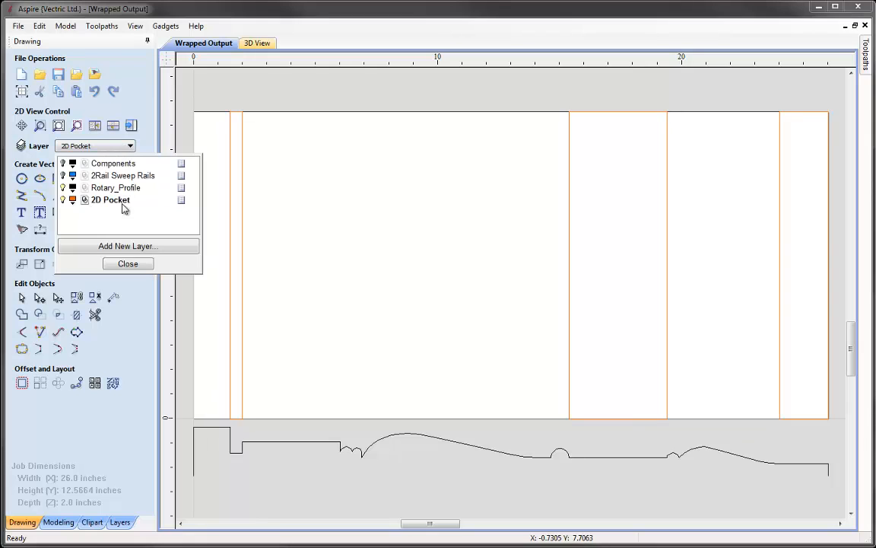
left_click(122, 247)
type("3D")
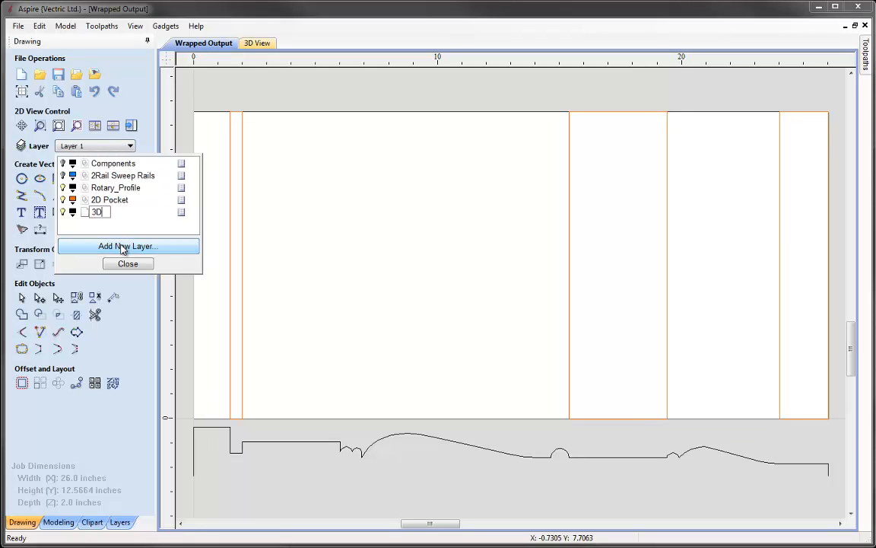
type(" Boundary")
key("Return")
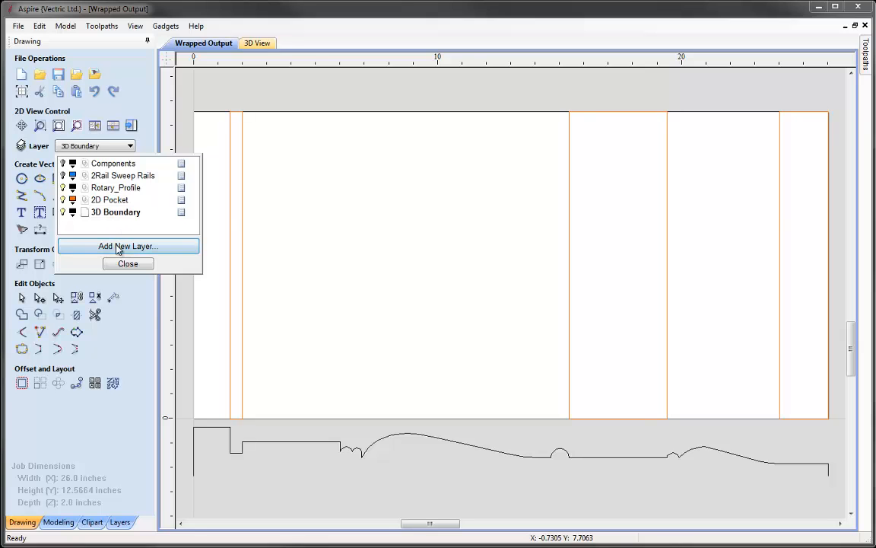
left_click(83, 212)
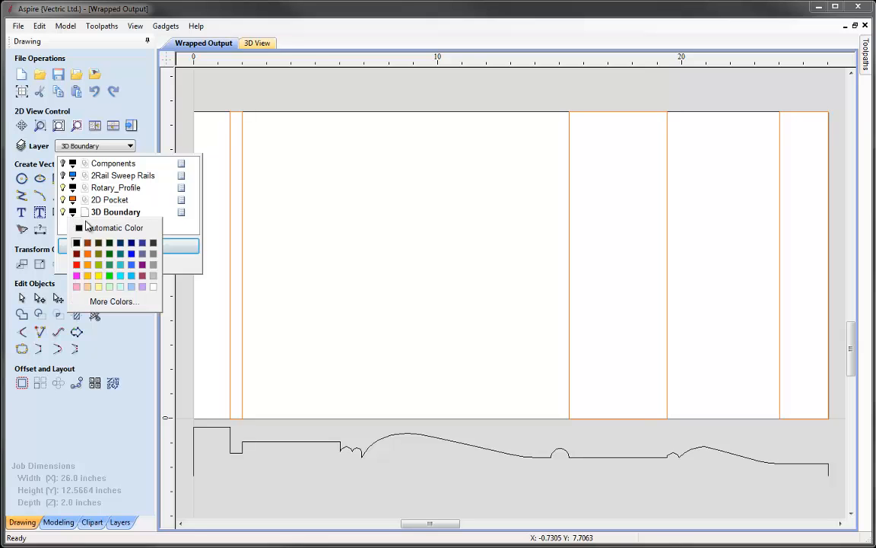
left_click(110, 266)
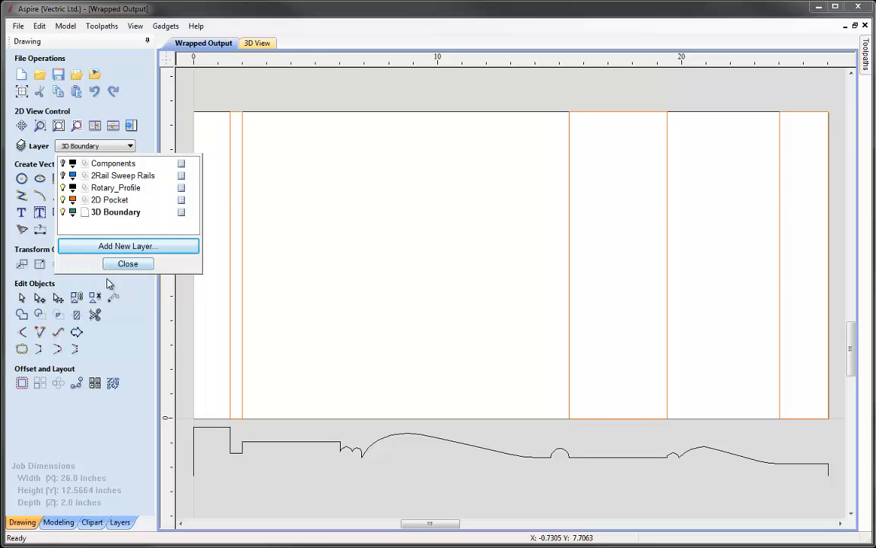
left_click(117, 264)
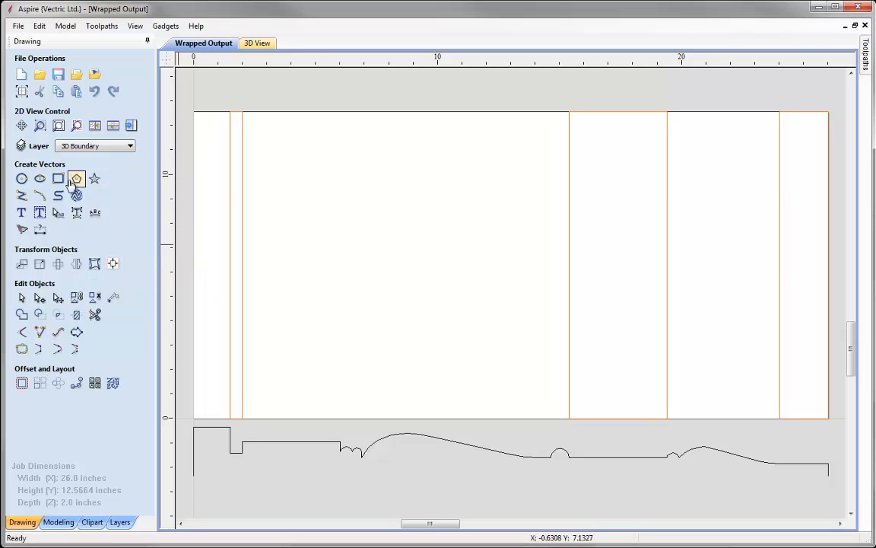
Draw two full-height rectangles on the 3D Boundary layer, 13.3896 and 4.6104 inches wide, filling the gaps between the pocket rectangles.
left_click(58, 181)
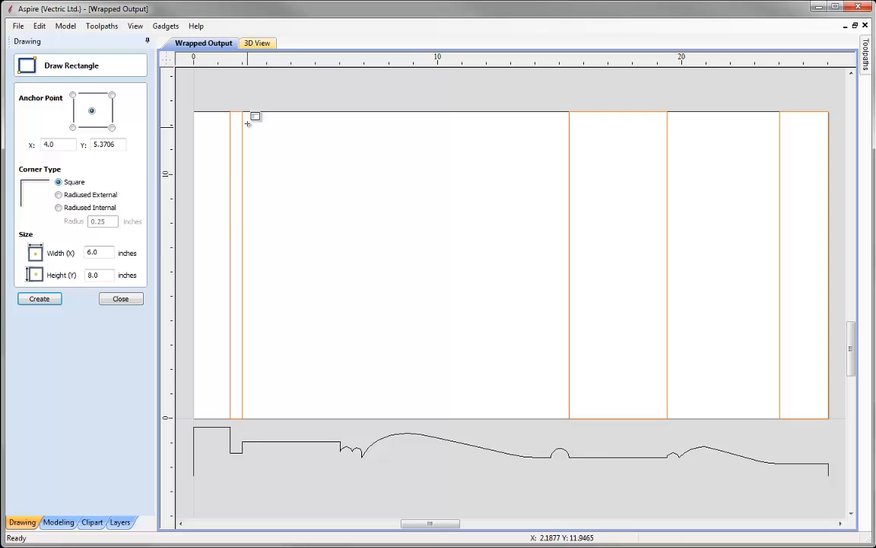
left_click_drag(244, 113, 568, 420)
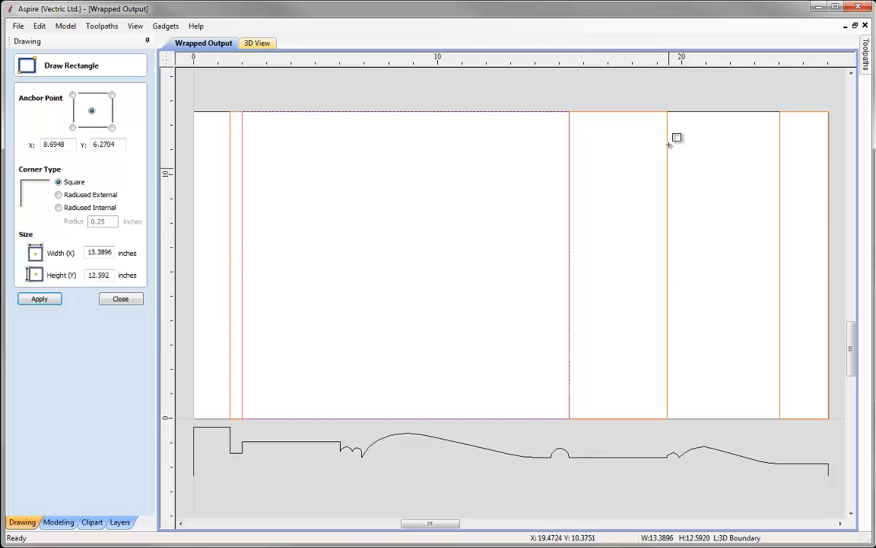
left_click_drag(668, 112, 781, 419)
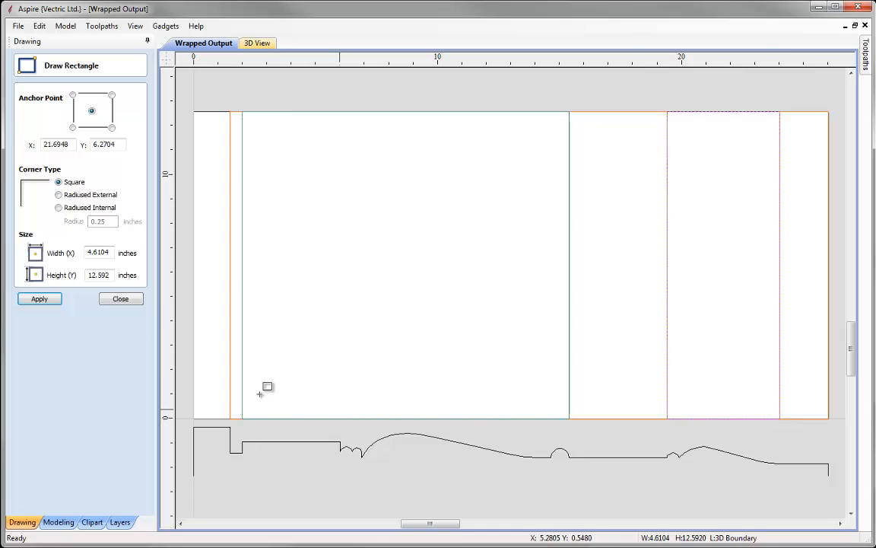
left_click(40, 298)
left_click(121, 298)
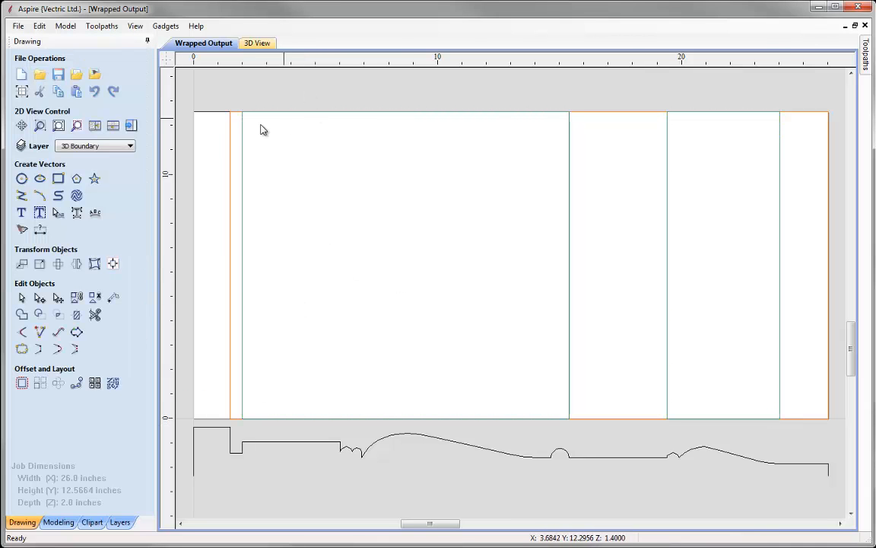
Toggle the visibility of the 2D Pocket and 3D Boundary layers to check which vectors each contains.
left_click(105, 146)
left_click(63, 201)
left_click(63, 200)
left_click(63, 212)
left_click(63, 212)
left_click(64, 200)
left_click(63, 200)
left_click(126, 263)
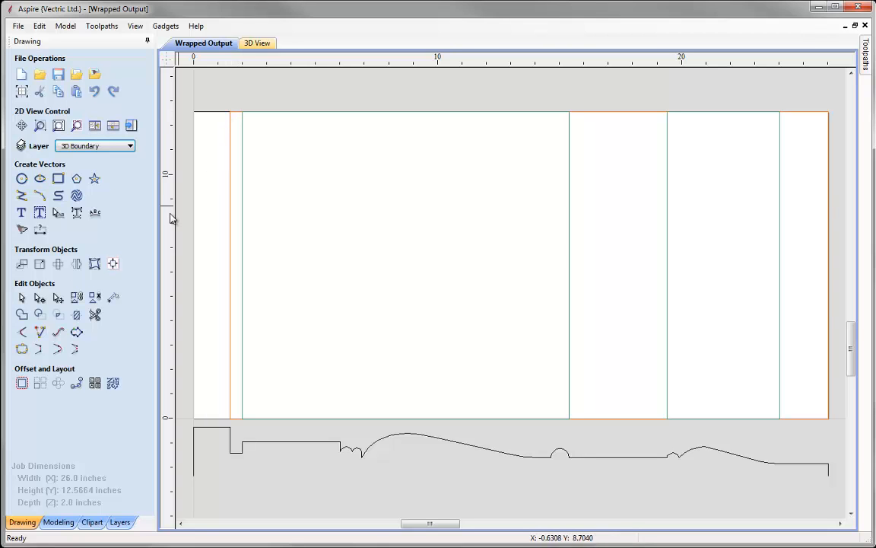
Select all vectors on the 2D Pocket layer and set their height to 13 inches about the center with X and Y unlinked.
left_click(131, 146)
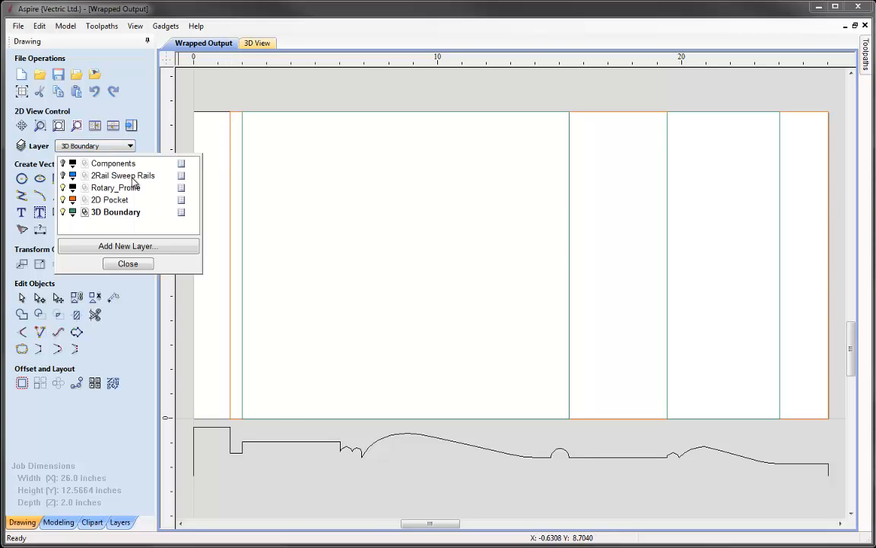
right_click(184, 204)
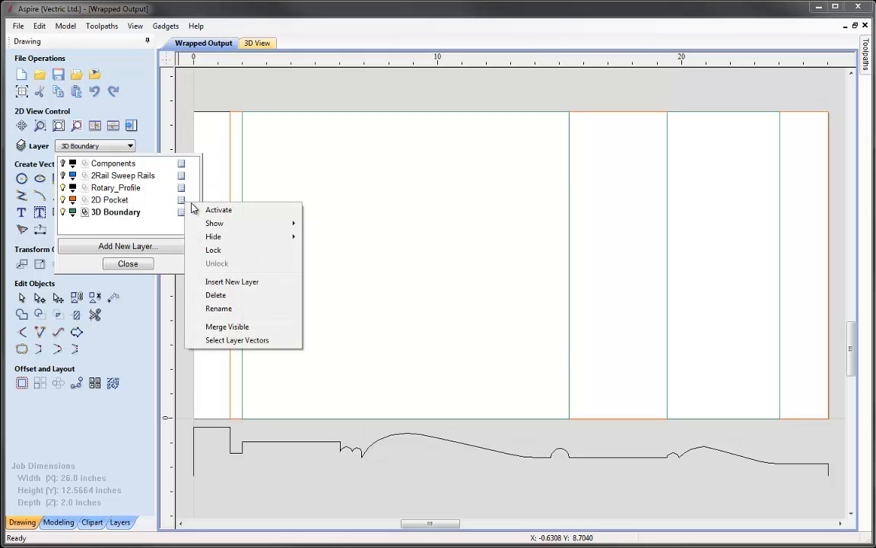
left_click(232, 340)
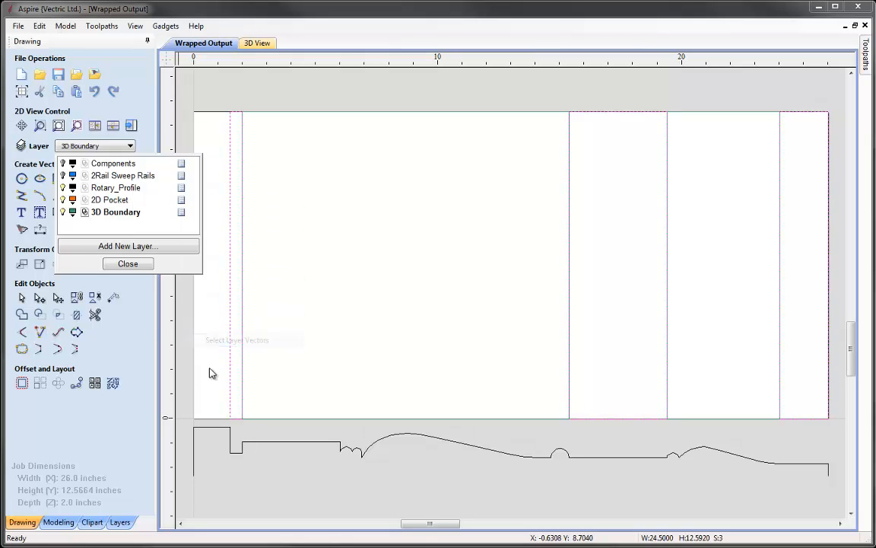
left_click(134, 267)
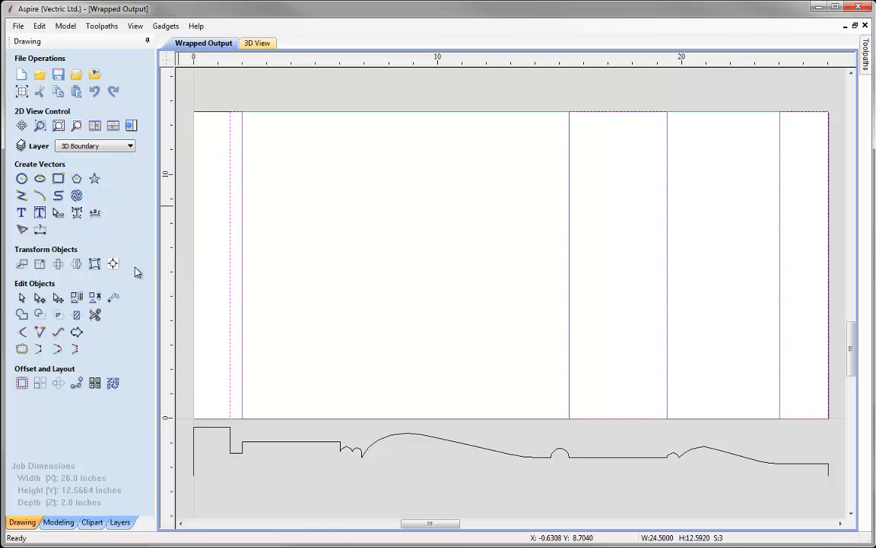
left_click(40, 264)
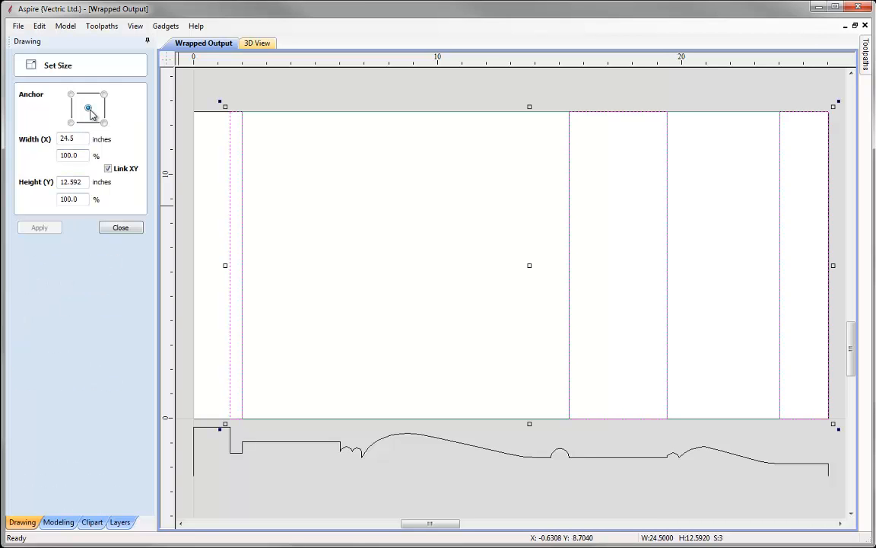
left_click(107, 168)
left_click_drag(83, 181, 48, 187)
type("13")
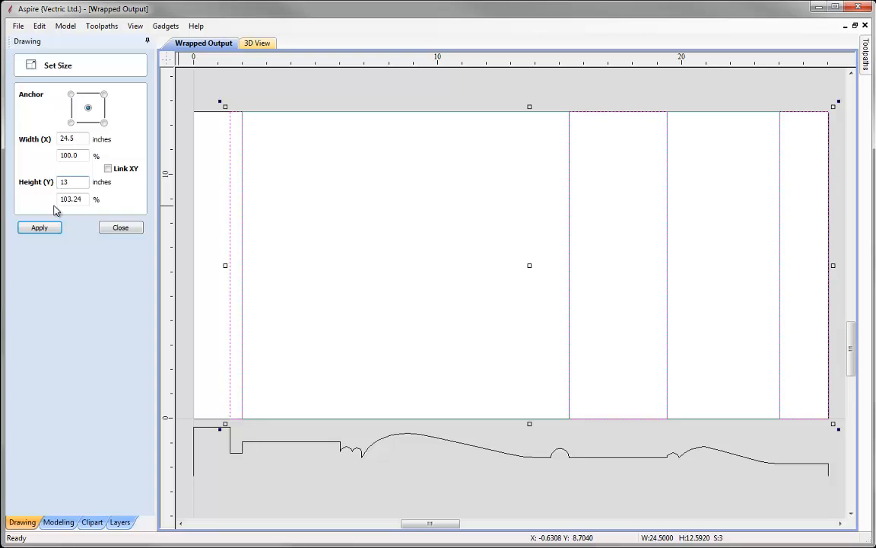
left_click(41, 228)
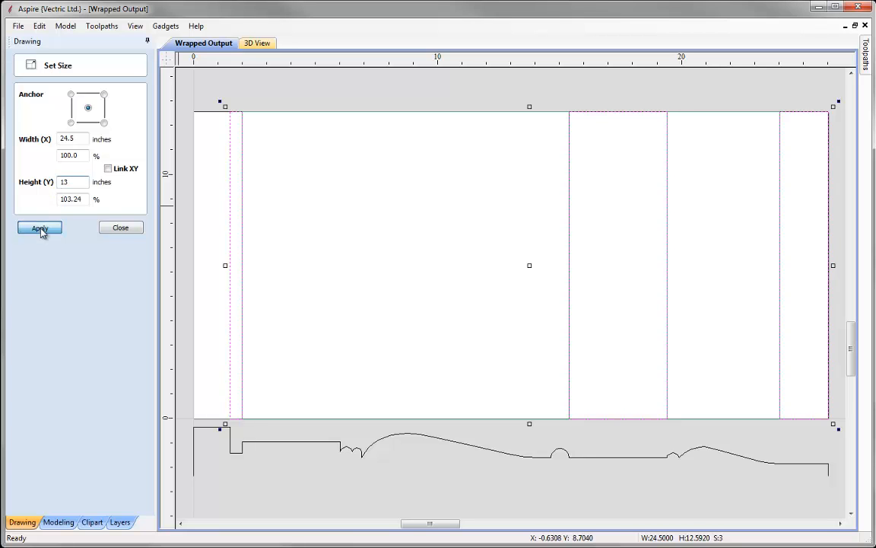
left_click(119, 228)
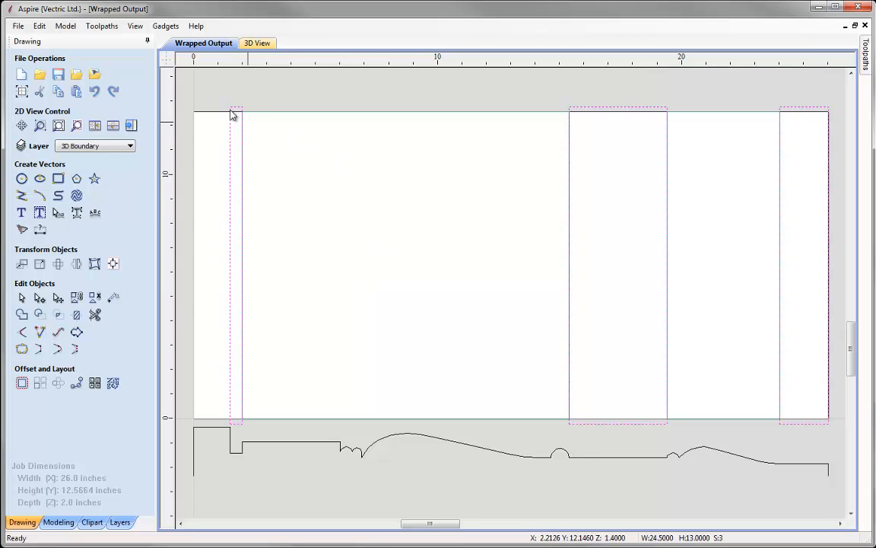
left_click(198, 141)
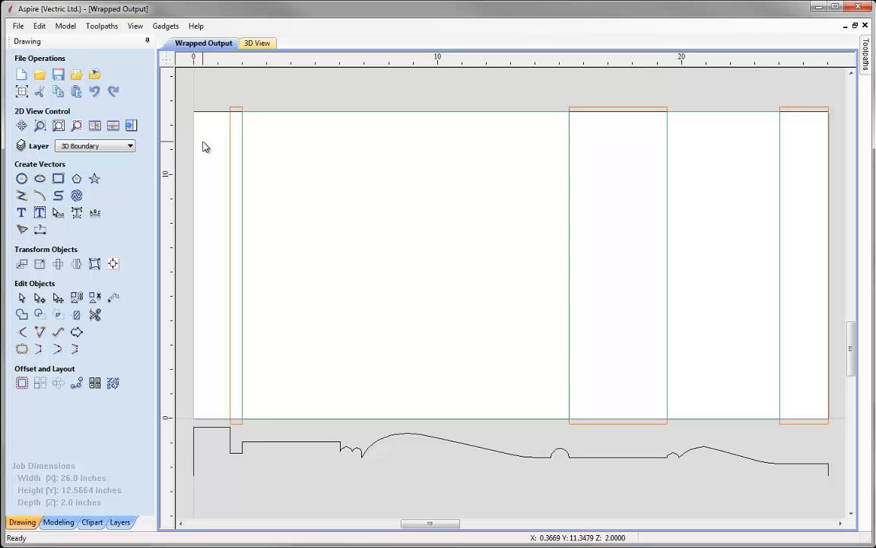
Show the 3D model with the modeling tools and toggle the Main_Profile component off and on to check it.
left_click(258, 43)
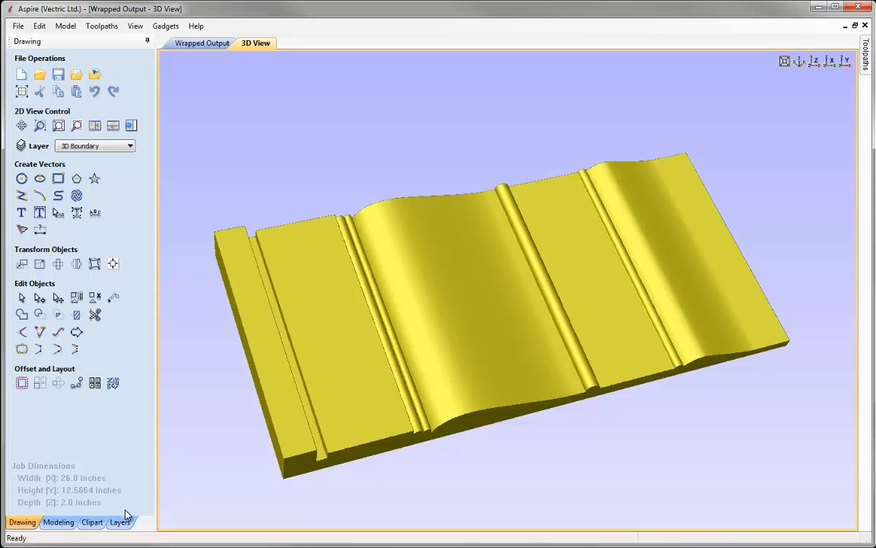
left_click(60, 522)
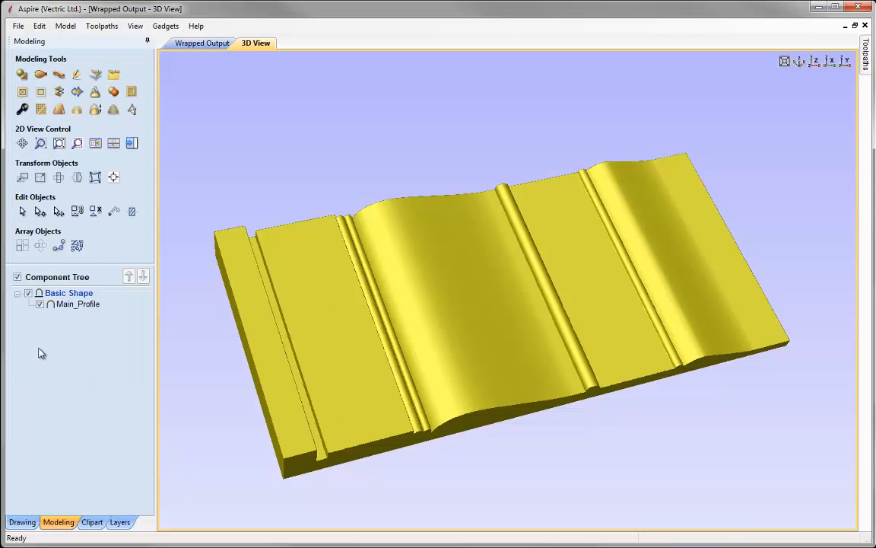
left_click(40, 303)
left_click(40, 304)
Tile the 2D and 3D views with the toolpath tools showing, and set the material setup's home Z position to 2.5 inches.
left_click(113, 143)
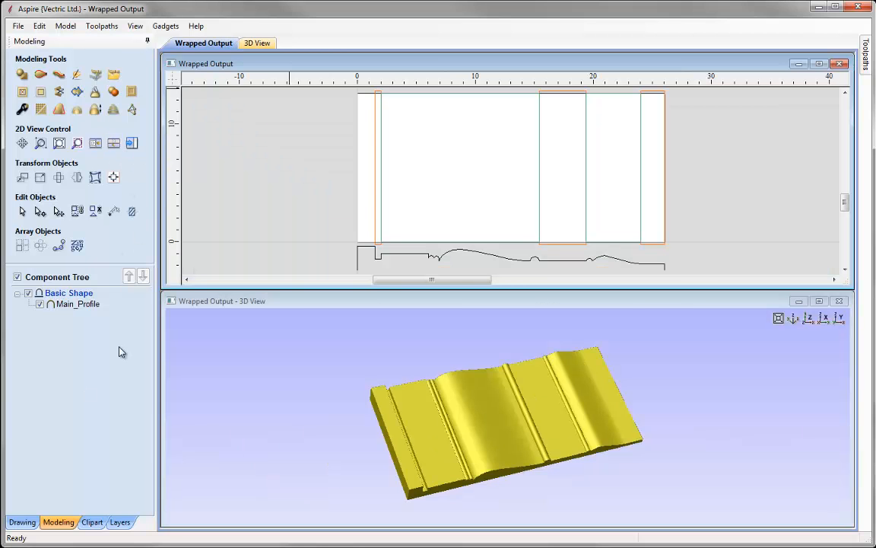
left_click(133, 144)
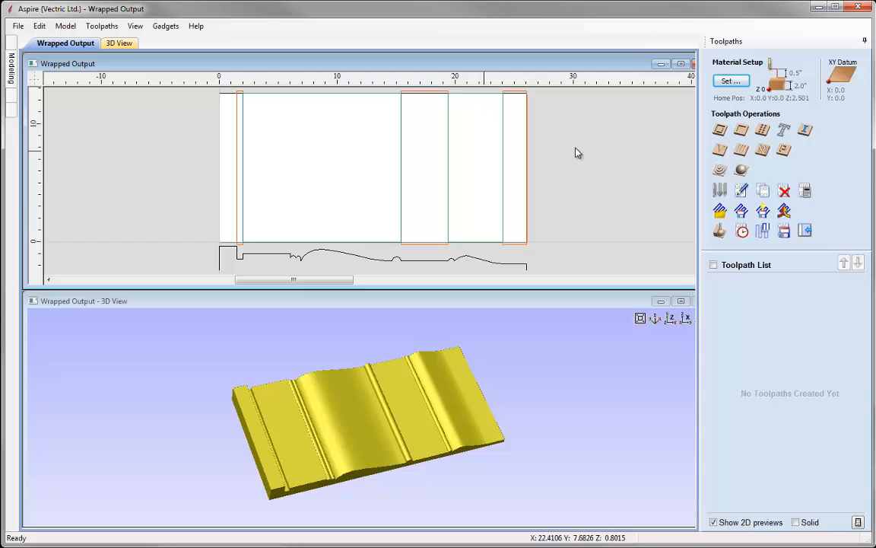
left_click(736, 84)
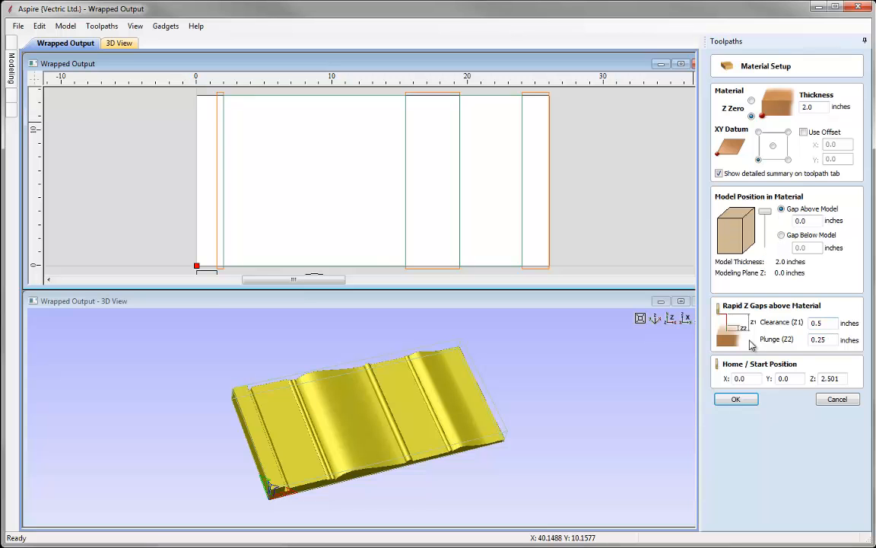
double_click(830, 378)
type("2")
left_click(732, 402)
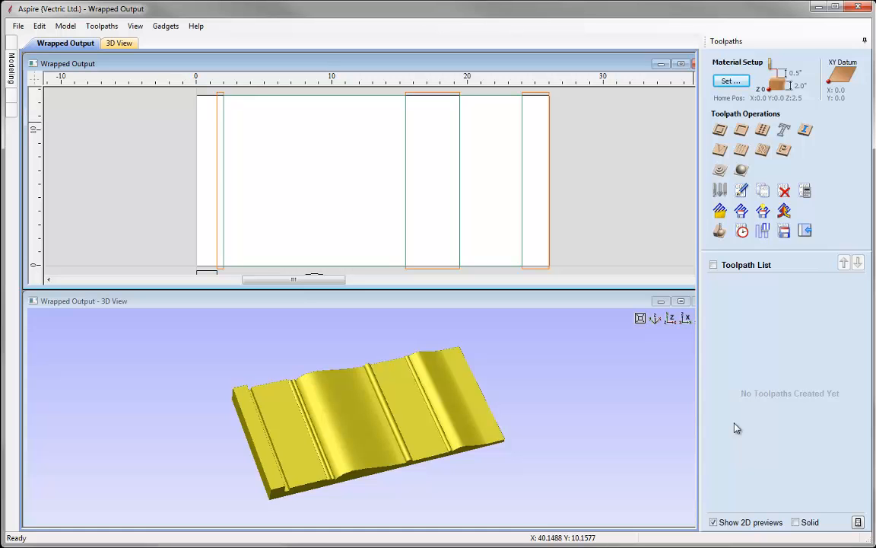
Start a 3D rough machining toolpath using the End Mill (0.25 inch) with its pass depth set to 0.25 inches.
left_click(719, 172)
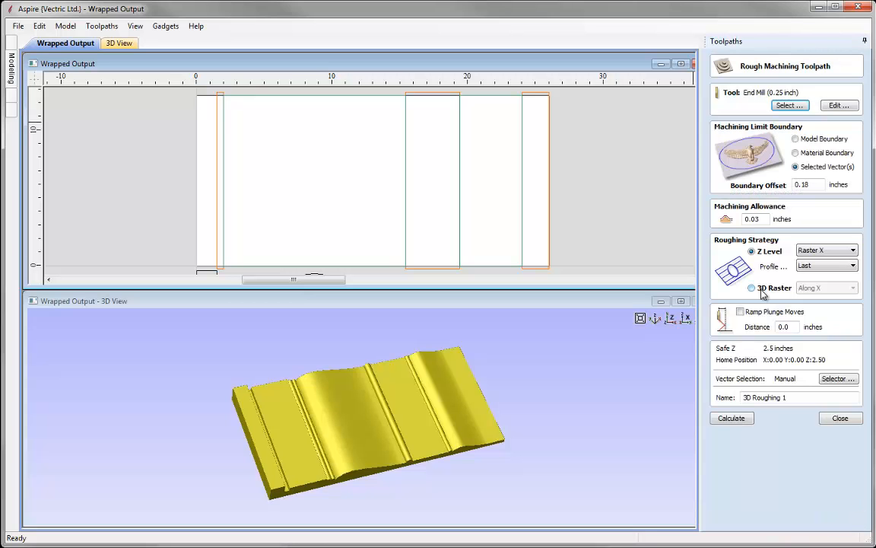
left_click(789, 105)
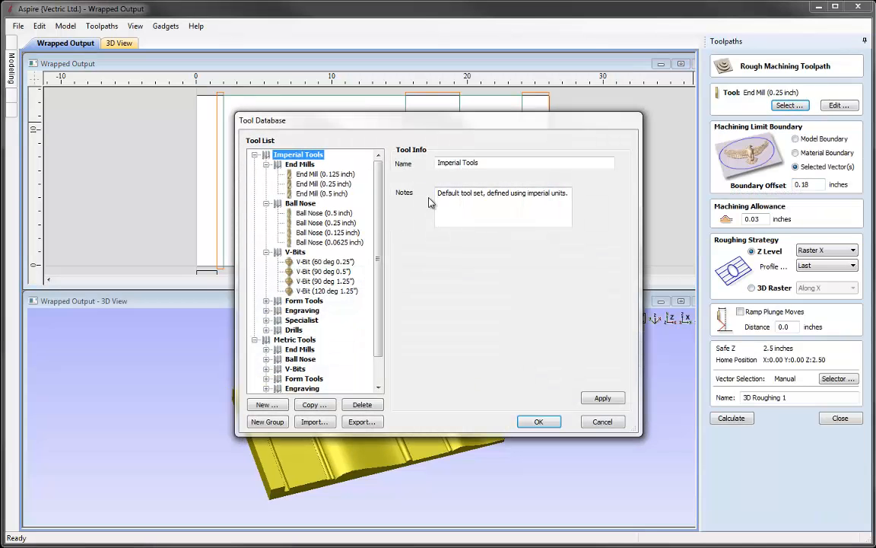
left_click(322, 183)
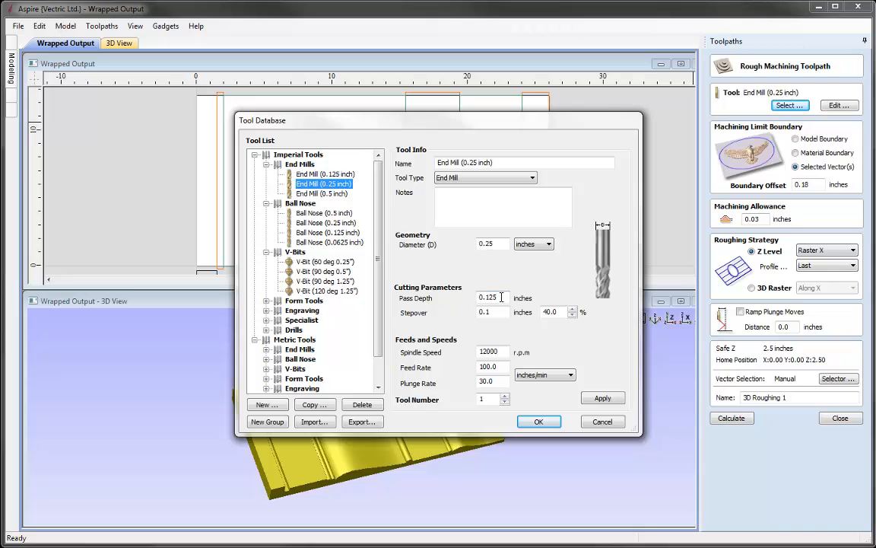
left_click_drag(501, 297, 447, 300)
type("0.")
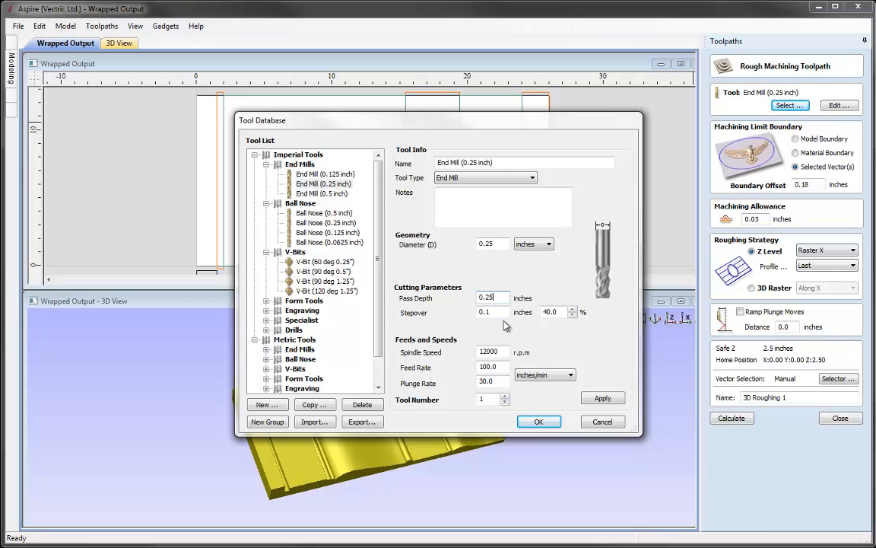
left_click(598, 398)
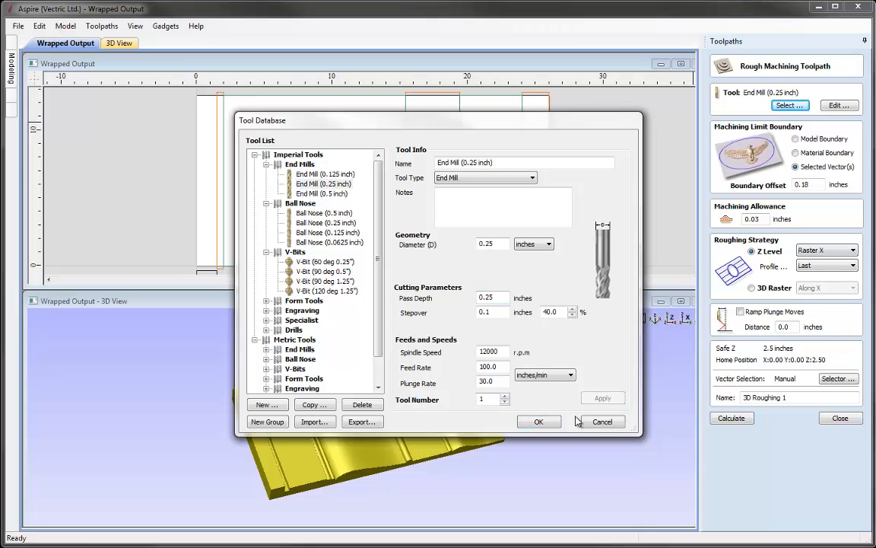
left_click(538, 423)
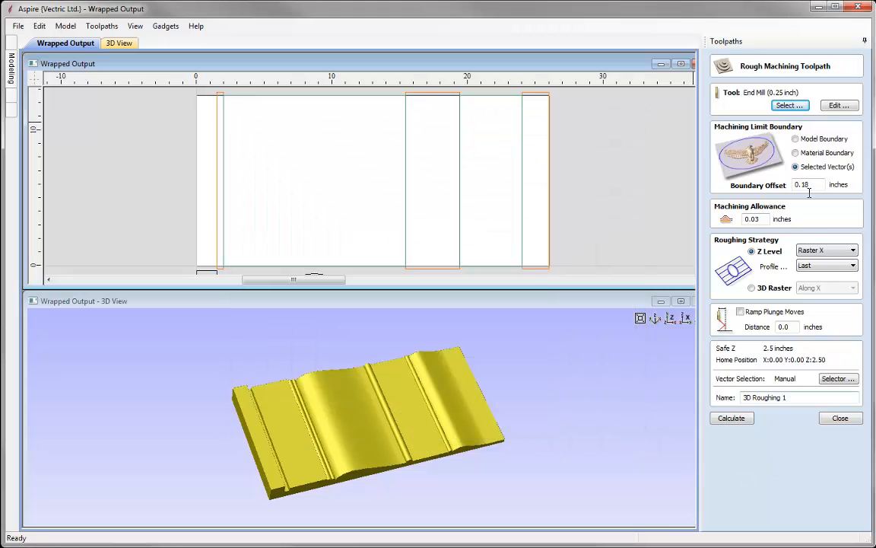
Limit the roughing to the model boundary with a boundary offset of 0 and a machining allowance of 0.05 inches.
left_click(801, 138)
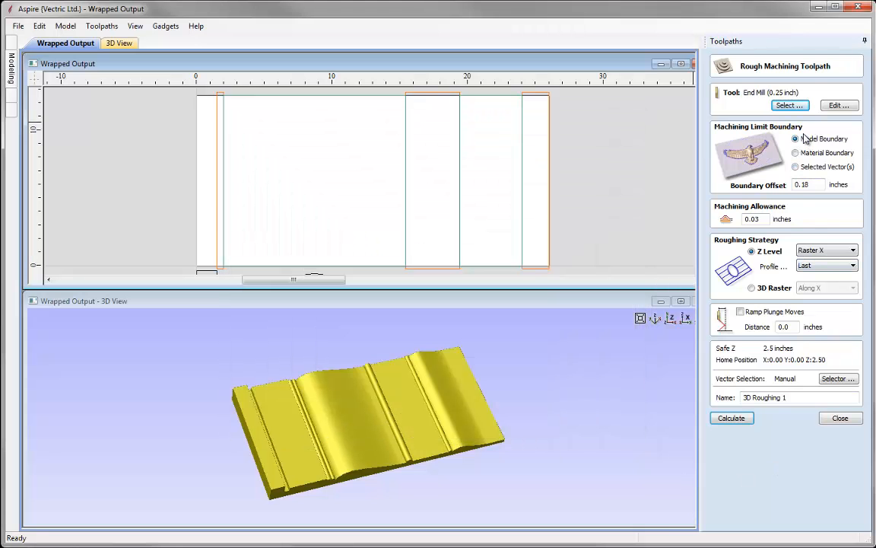
double_click(817, 184)
type("0")
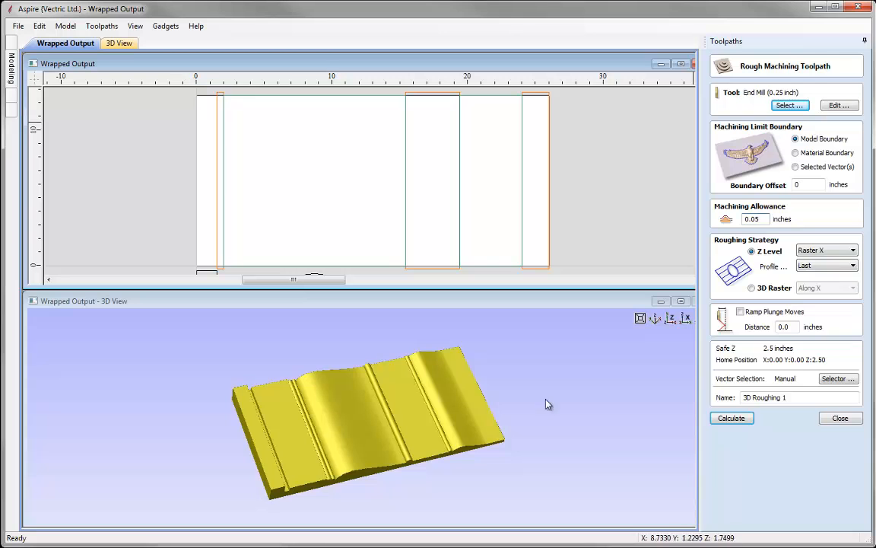
left_click(846, 251)
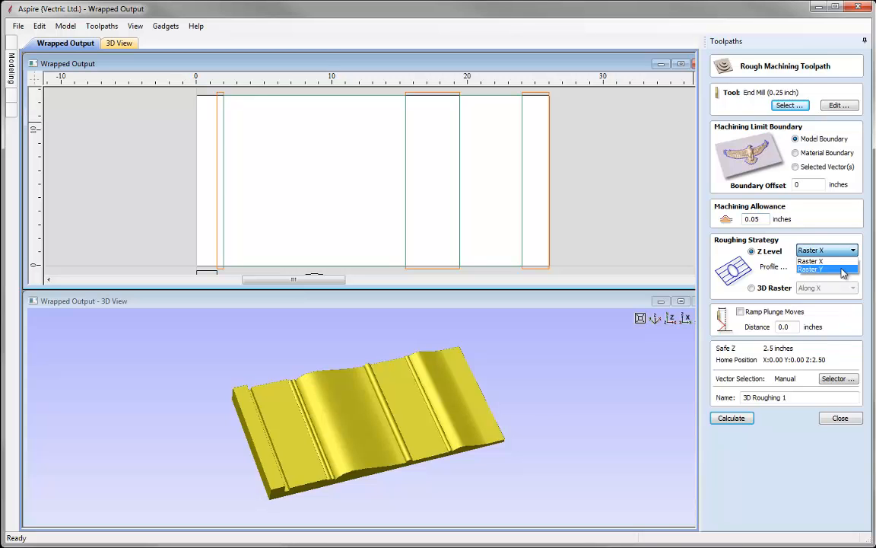
left_click(842, 269)
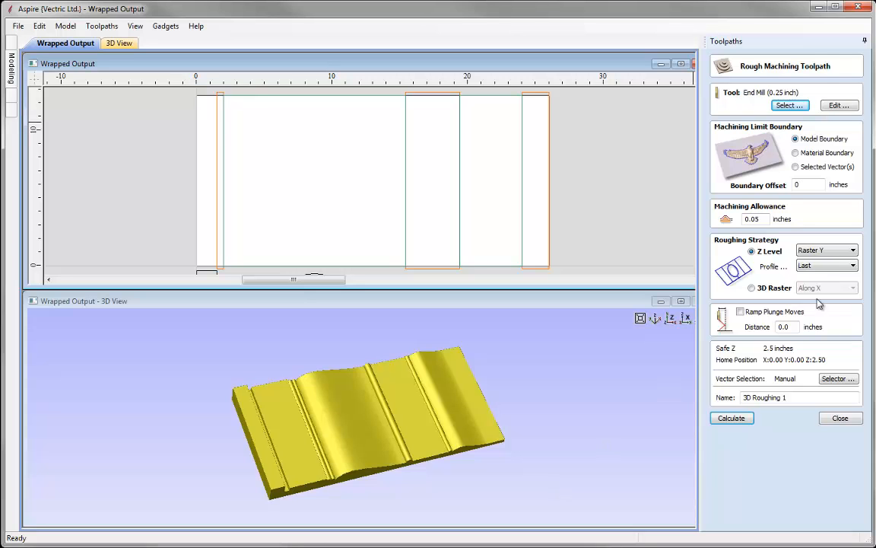
left_click(841, 251)
left_click(822, 262)
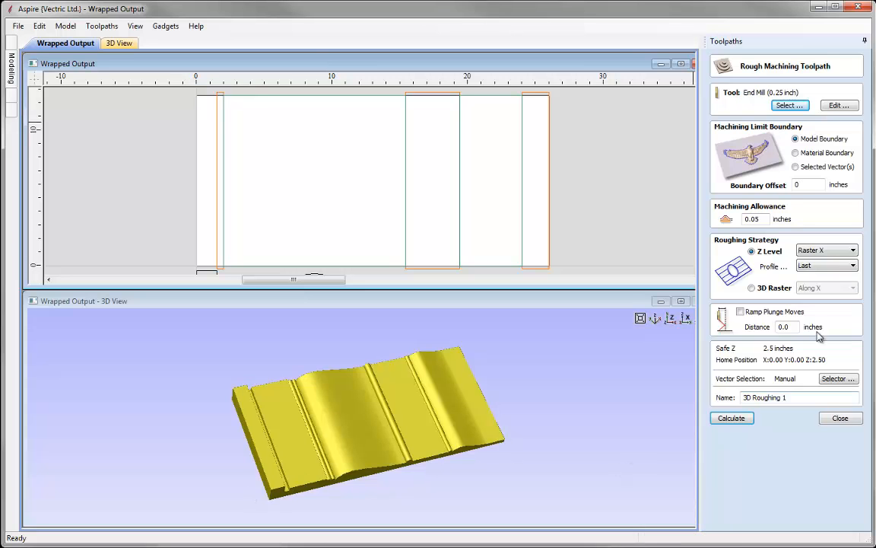
Name the rough machining toolpath 3D Roughing and calculate it.
left_click(797, 398)
left_click(742, 421)
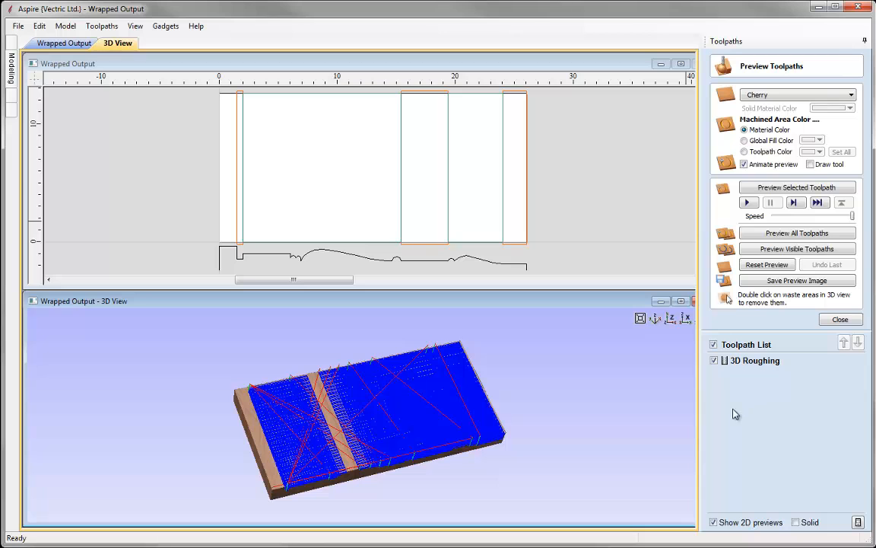
Maximize the 3D view and preview the 3D Roughing toolpath cut in the material.
left_click(682, 302)
left_click_drag(470, 425, 479, 304)
left_click(636, 61)
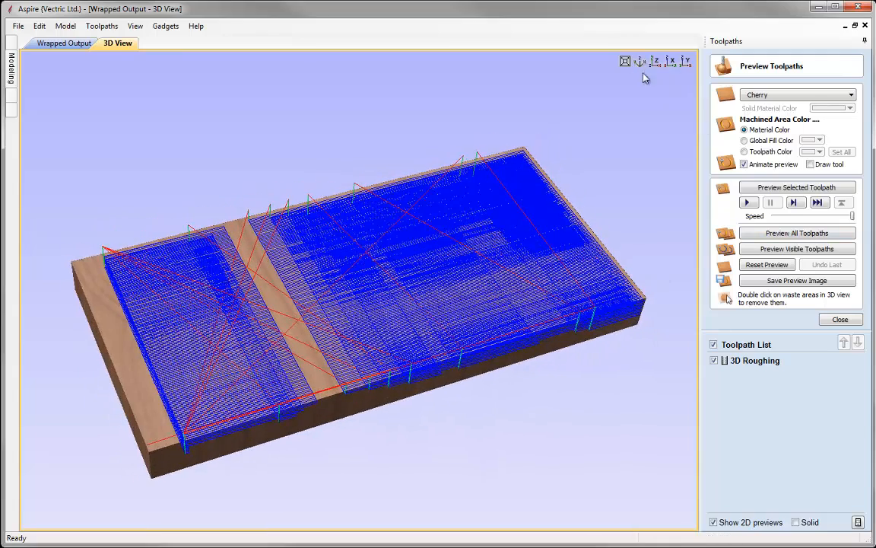
left_click(761, 190)
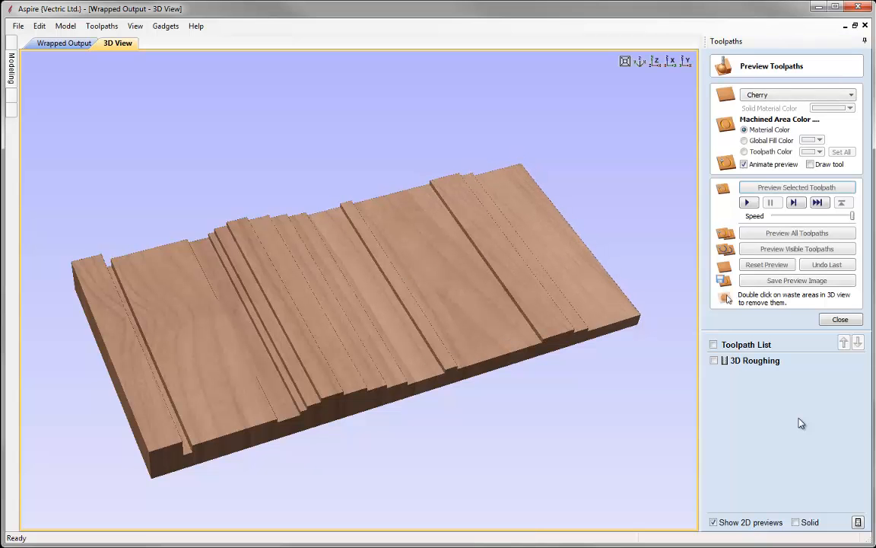
left_click_drag(602, 375, 408, 287)
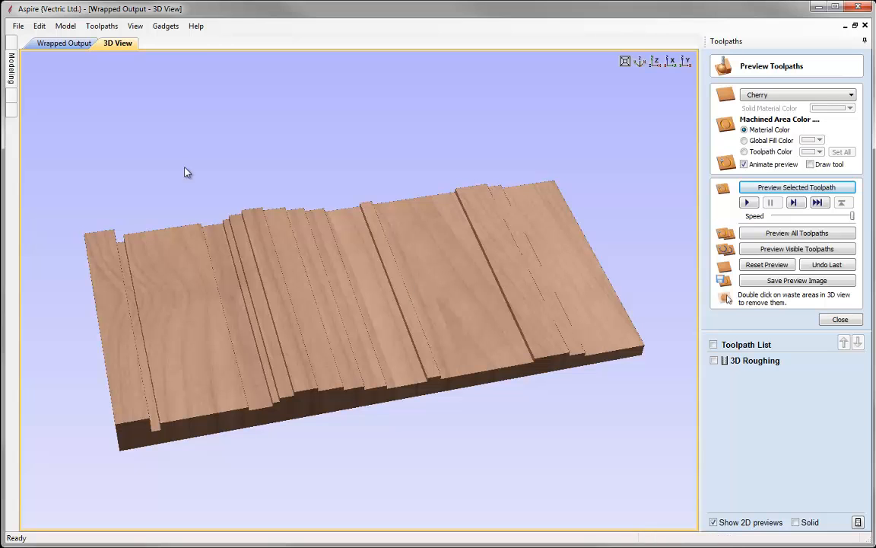
Wrap the toolpath drawing's Y values around the X axis and inspect the rolled roughing preview from several angles.
left_click(101, 28)
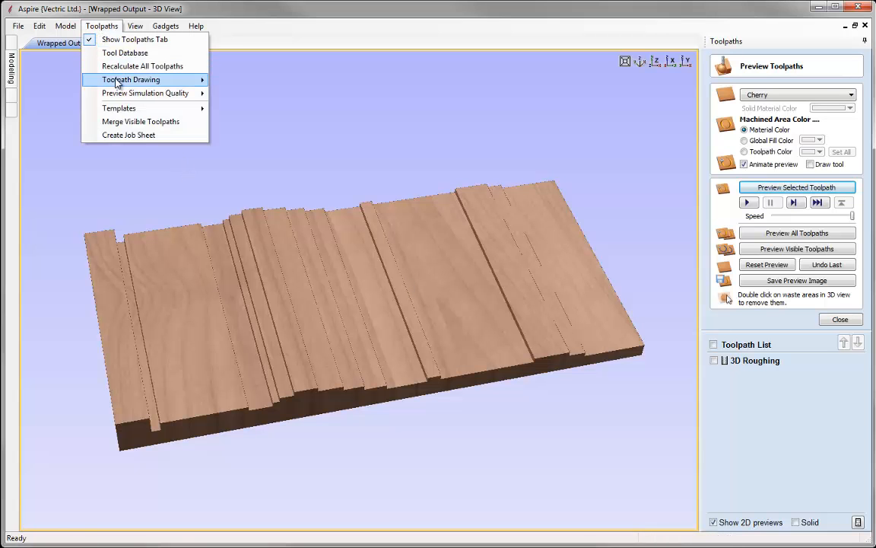
mouse_move(172, 79)
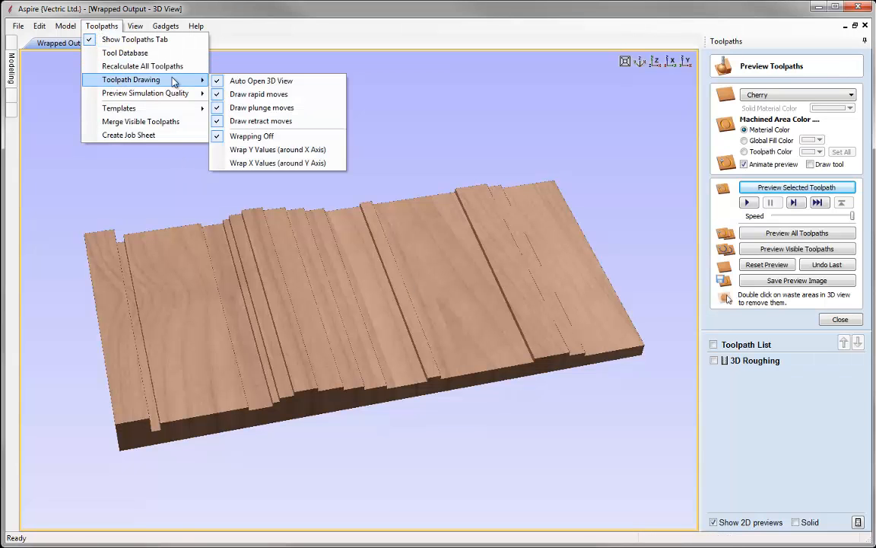
left_click(270, 150)
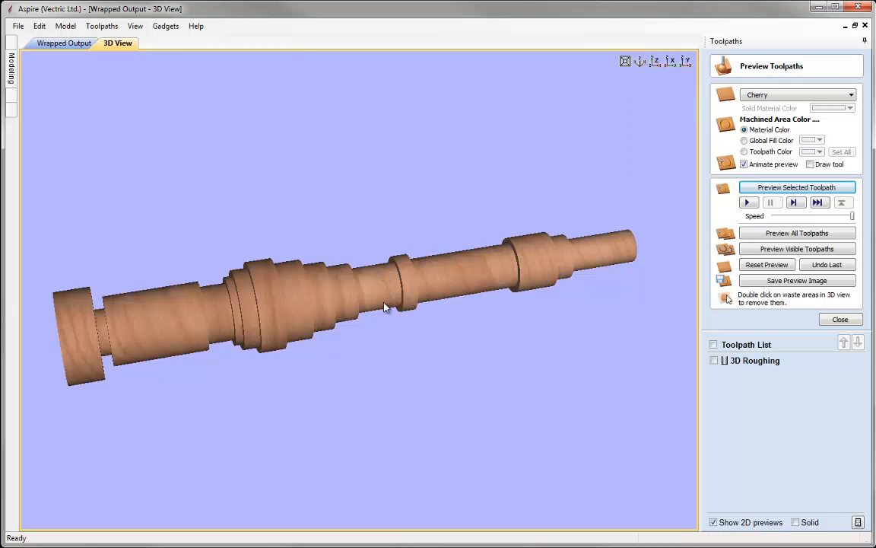
left_click_drag(340, 332, 255, 290)
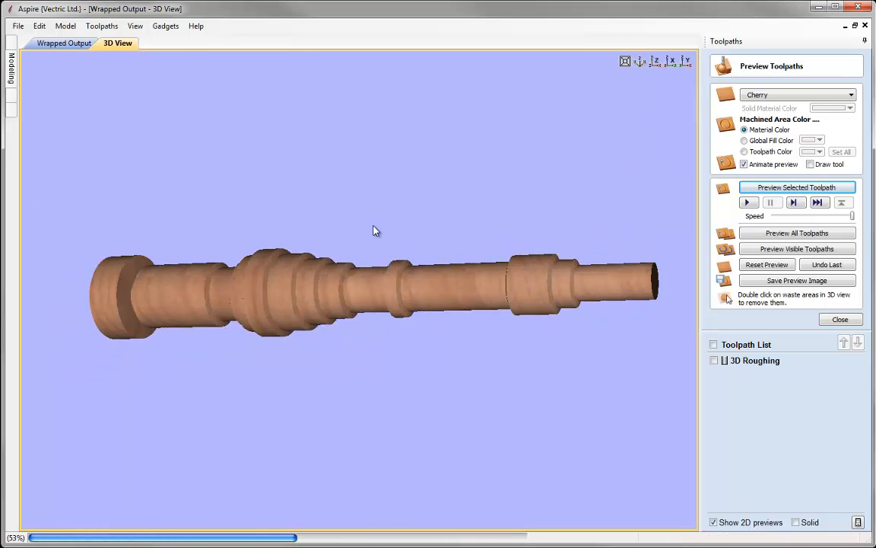
left_click_drag(386, 221, 441, 401)
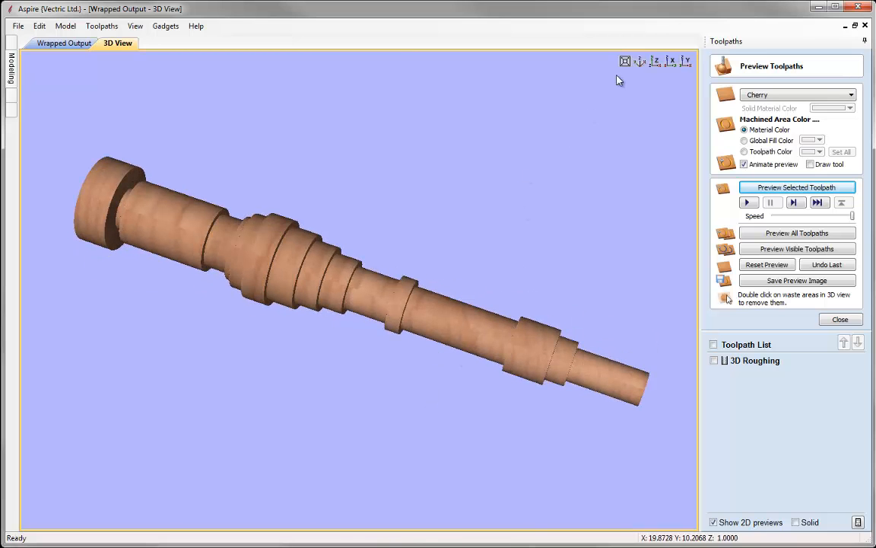
left_click(641, 63)
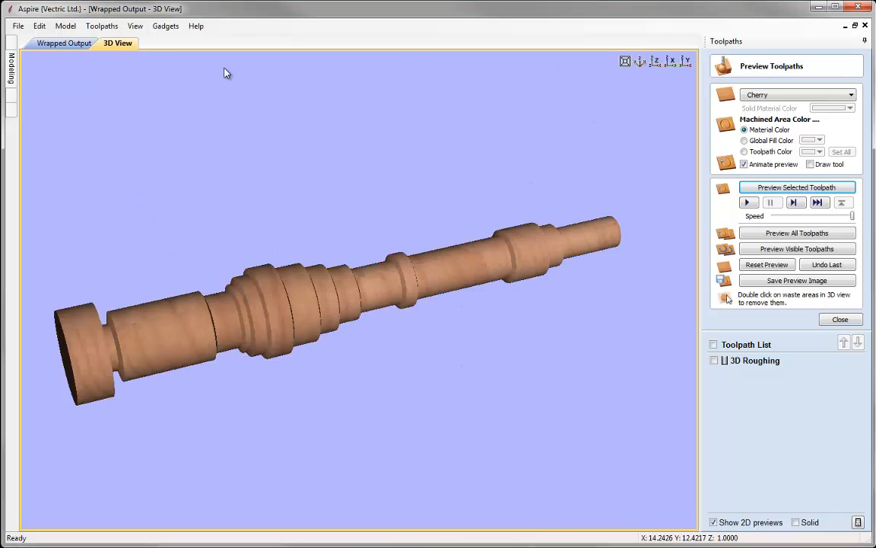
Set the toolpath drawing back to Wrapping Off and close the toolpath preview.
left_click(134, 28)
mouse_move(105, 29)
mouse_move(122, 85)
left_click(237, 136)
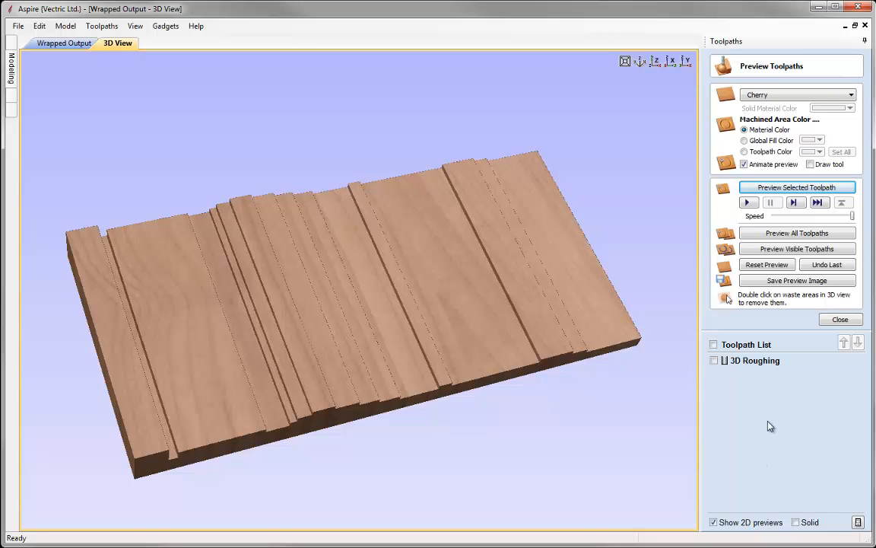
left_click(838, 320)
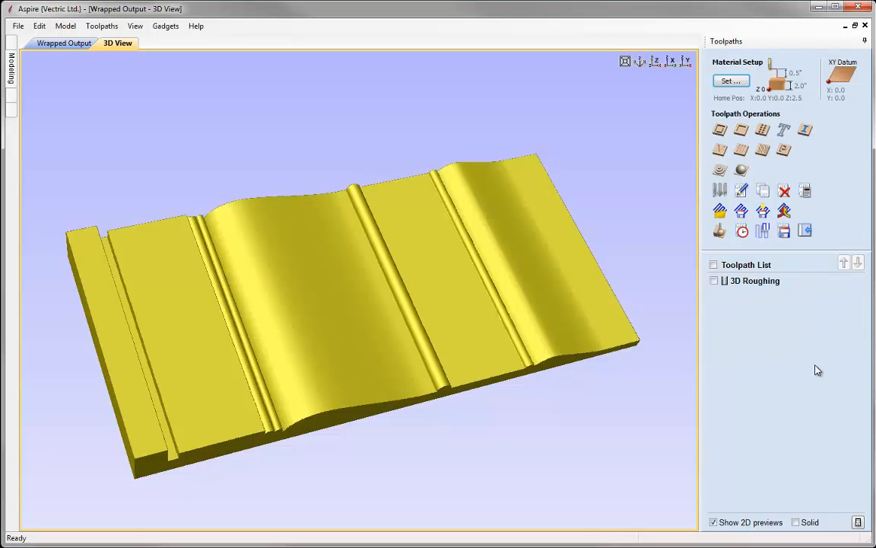
Switch to the modeling tools and show the whole job and its profile in the 2D view.
left_click(805, 230)
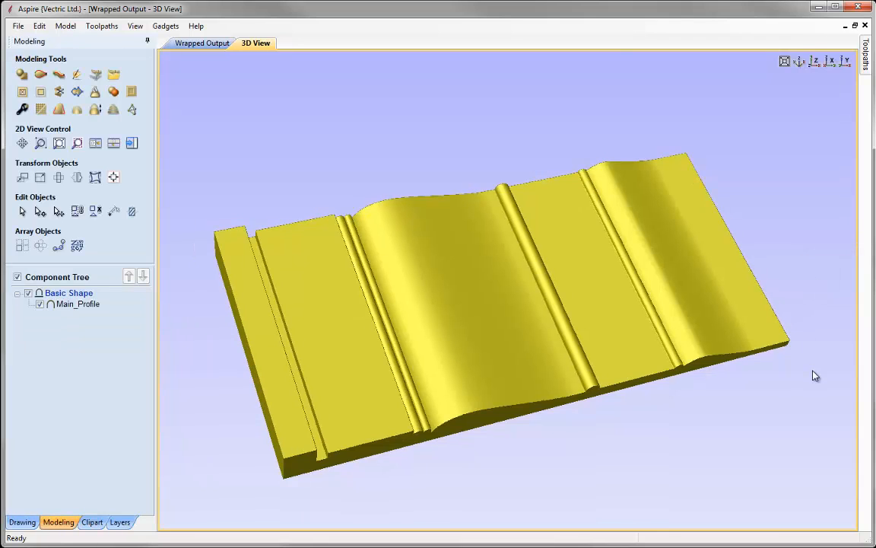
left_click(217, 44)
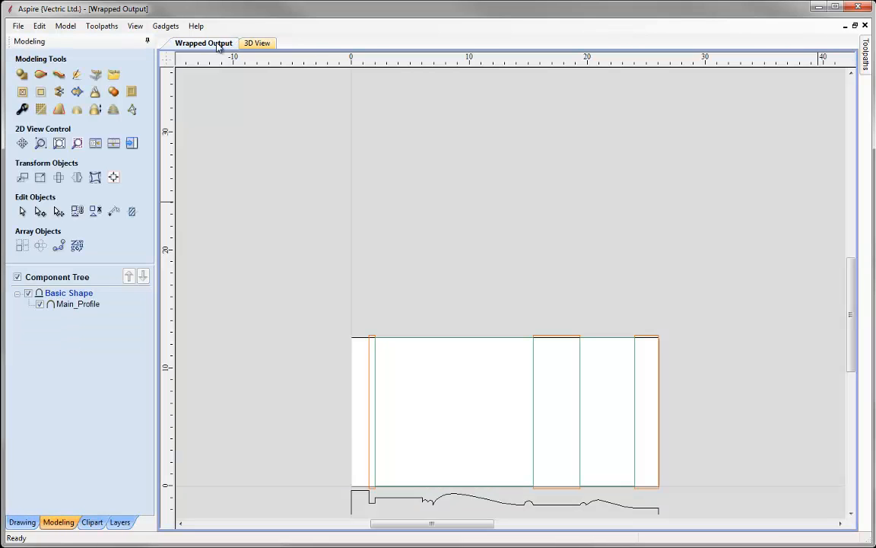
left_click(58, 143)
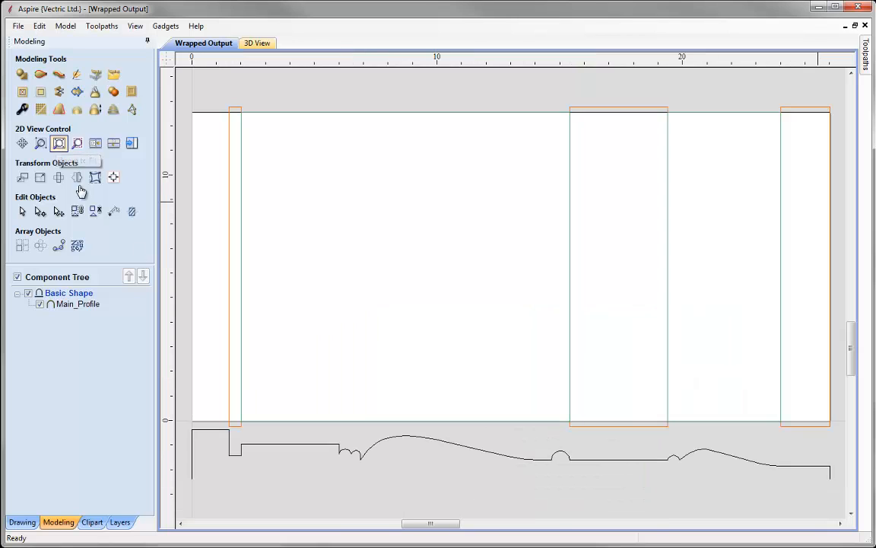
left_click(386, 443)
left_click(394, 468)
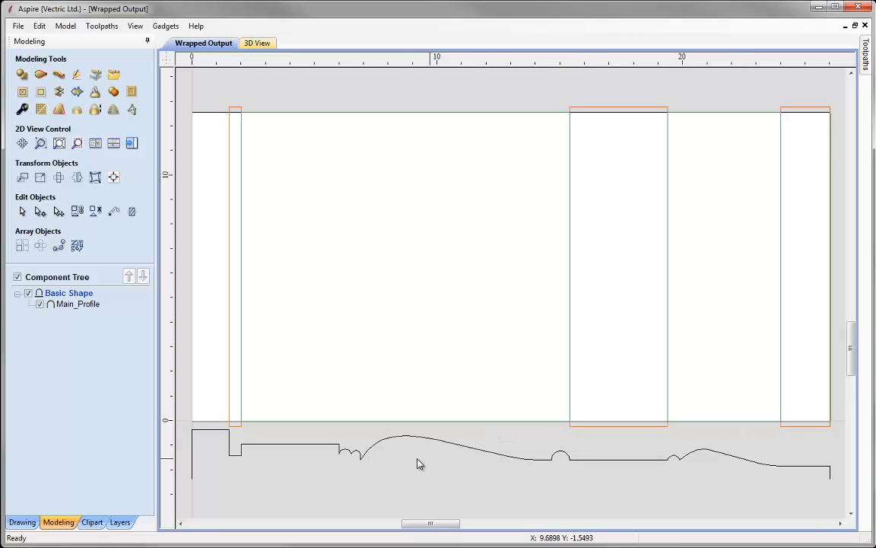
Measure the vertical depths from the profile's upper shoulder corner to the floors of the narrow groove and the two wider flat sections.
left_click(113, 213)
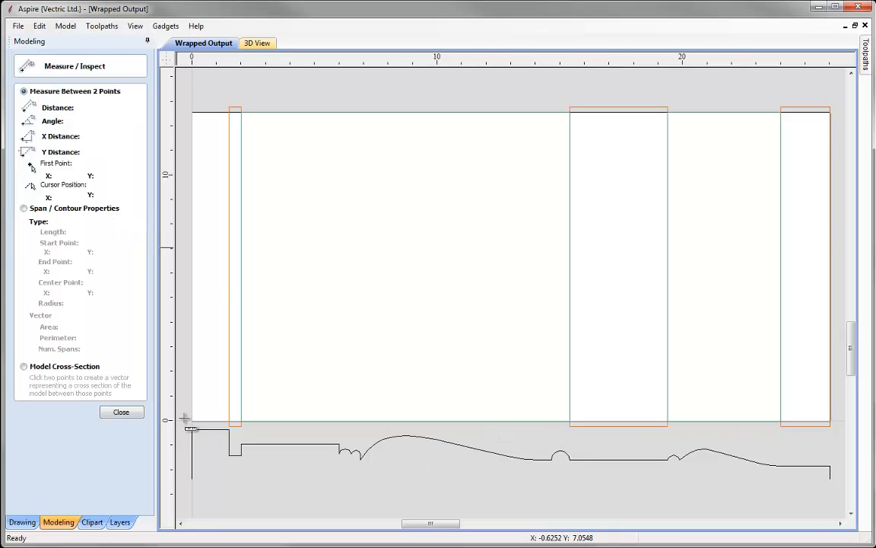
left_click(230, 429)
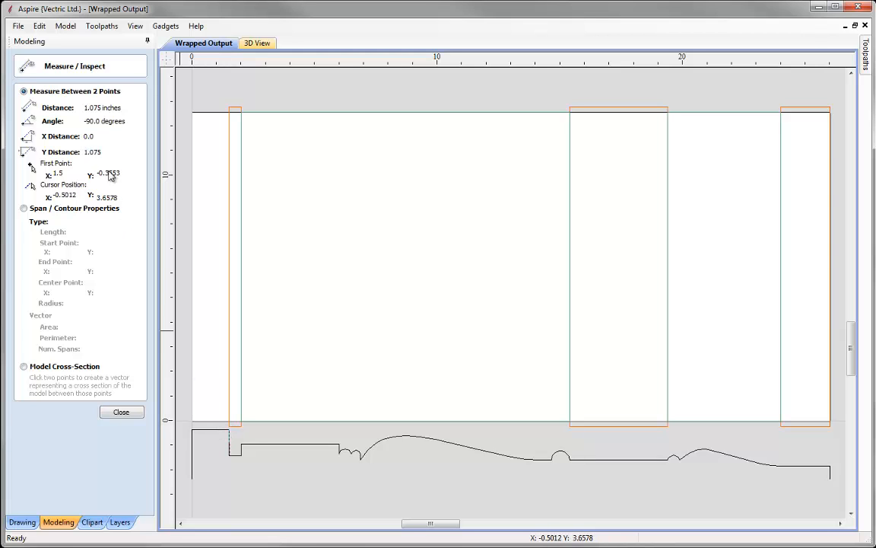
left_click(230, 430)
left_click(569, 458)
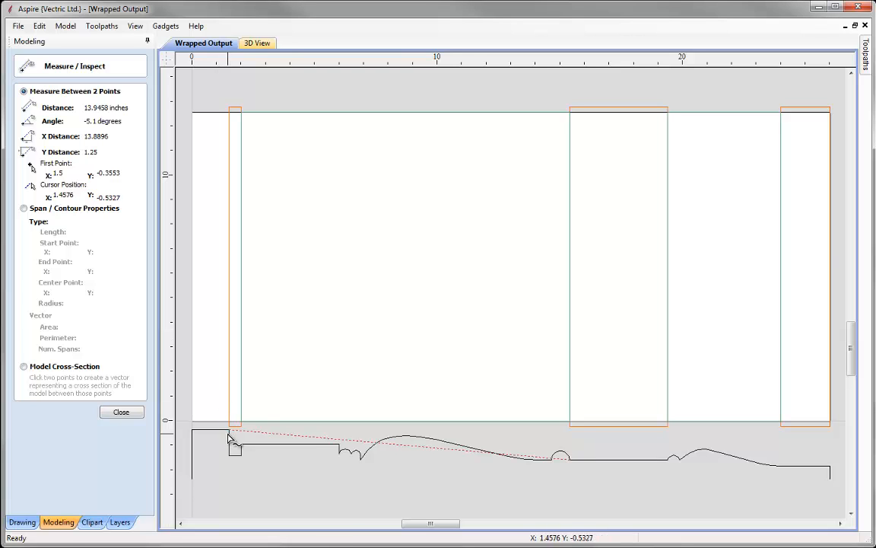
left_click_drag(228, 430, 780, 466)
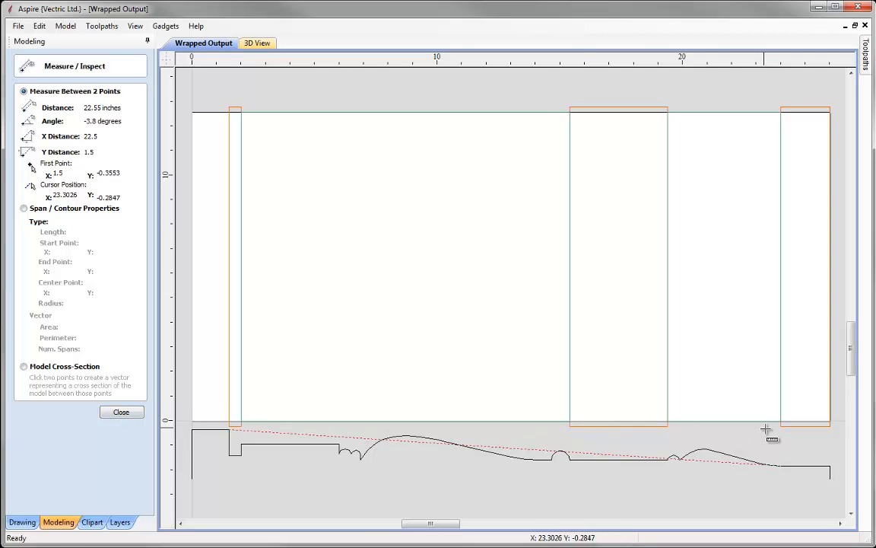
Finish measuring, switch to the toolpath operations and tile the 2D and 3D views one above the other.
left_click(116, 416)
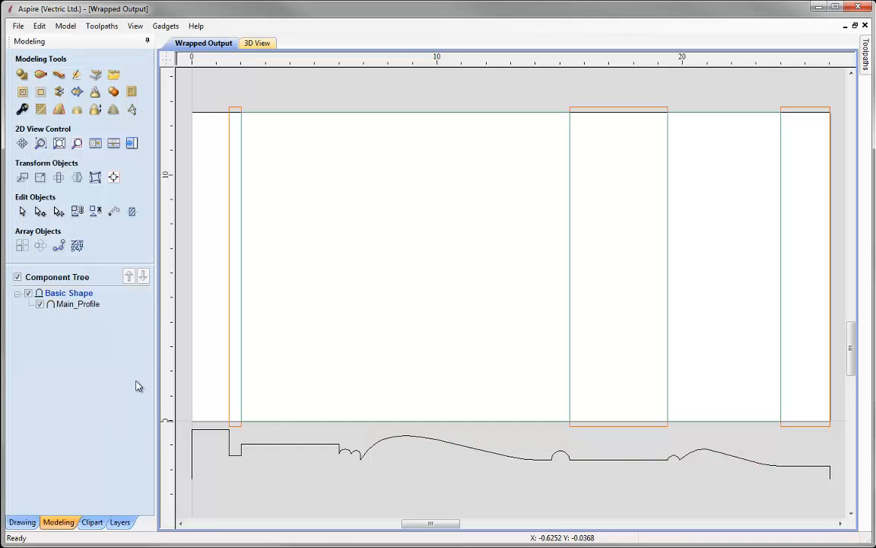
left_click(131, 144)
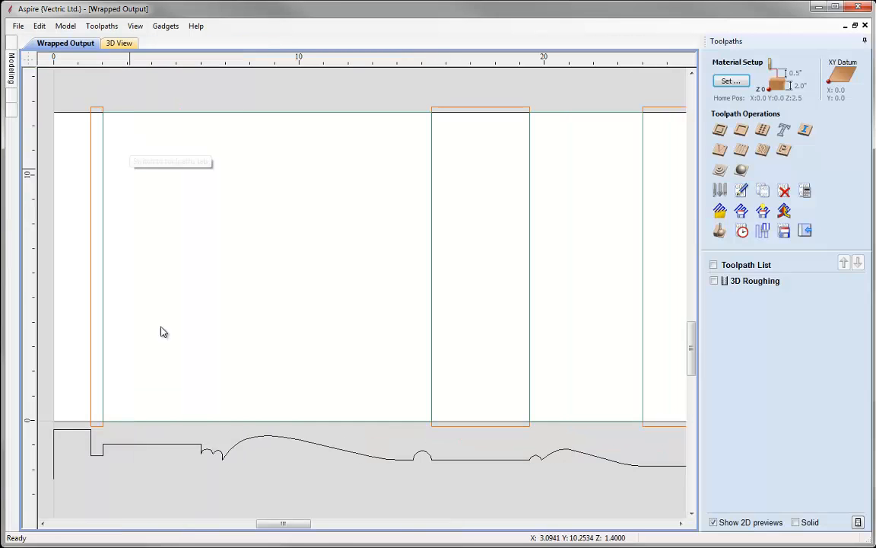
left_click(136, 26)
left_click(182, 195)
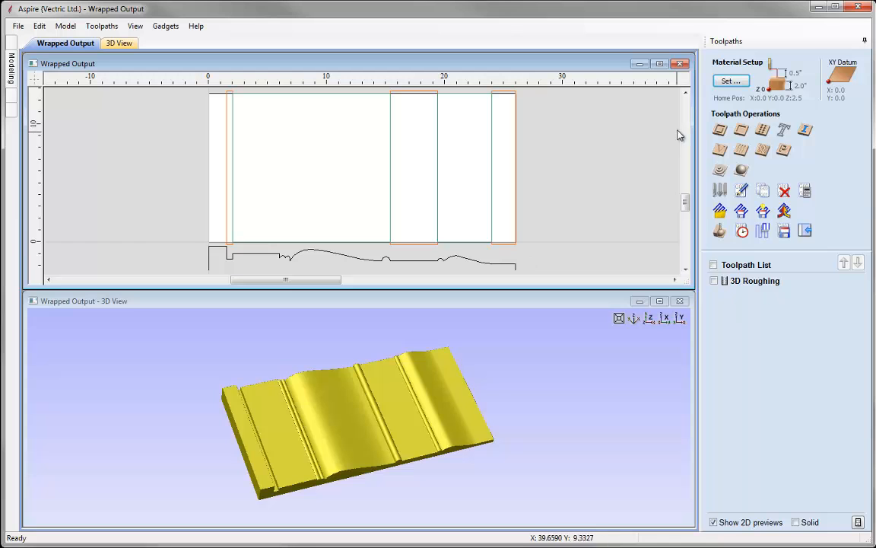
Start a pocket toolpath on the narrow groove rectangle with a start depth of 1 inch and a cut depth of 0.075 inches.
left_click(228, 96)
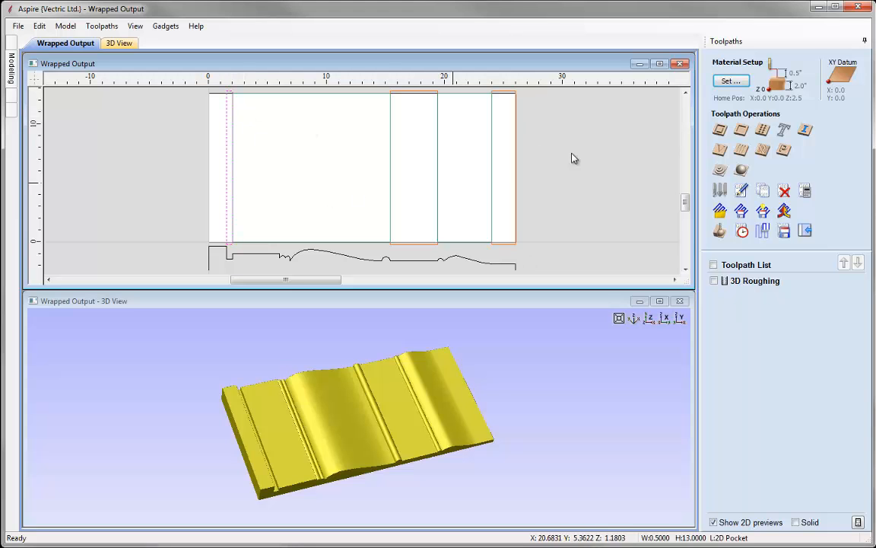
left_click(742, 131)
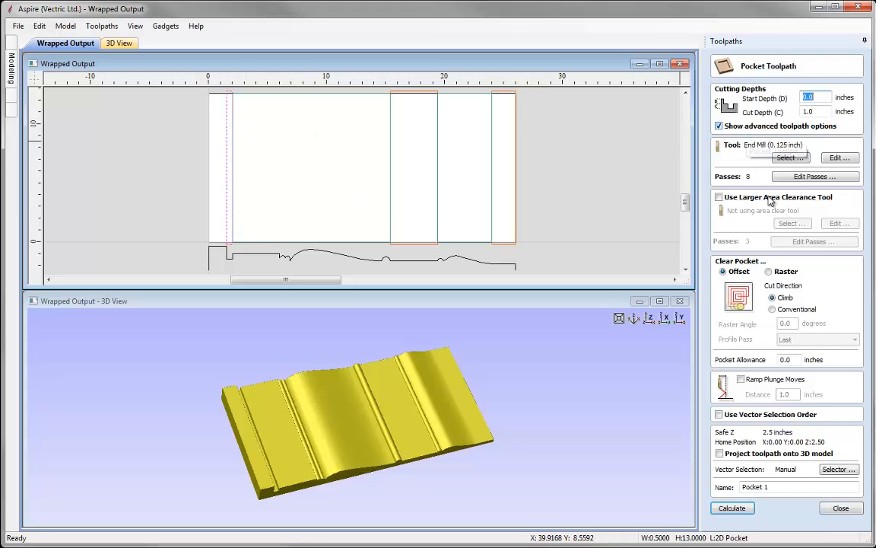
left_click(823, 98)
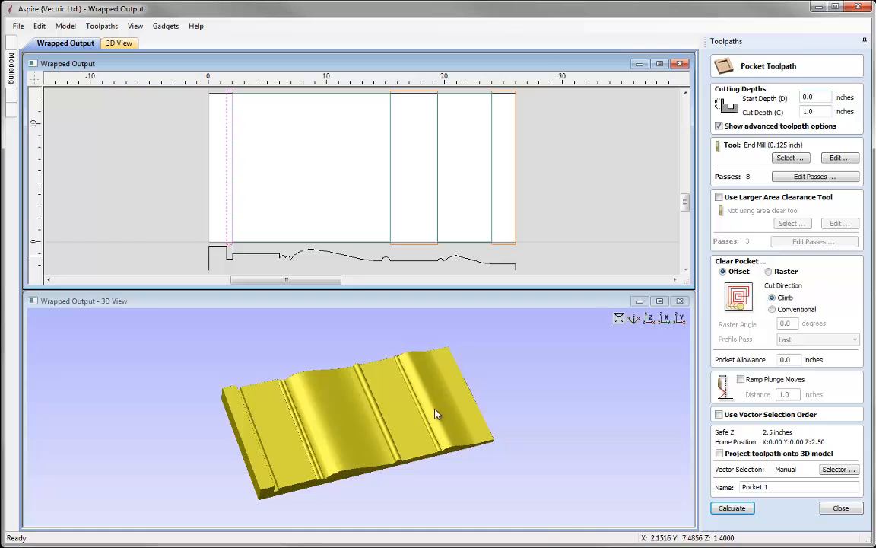
left_click_drag(825, 100, 793, 101)
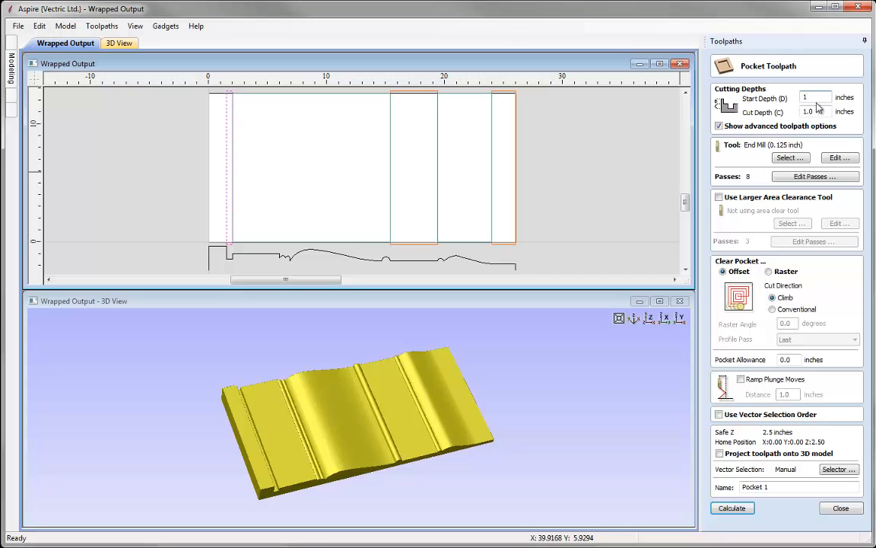
key("Tab")
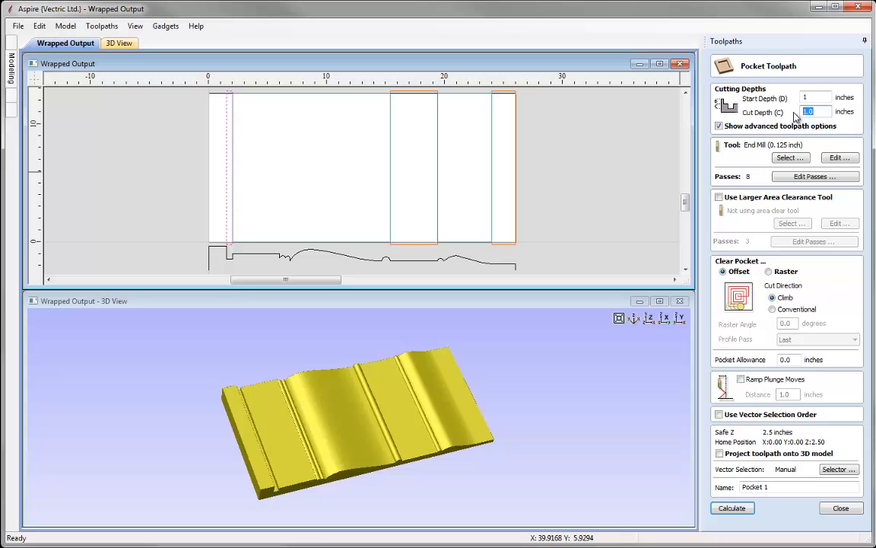
type("0.")
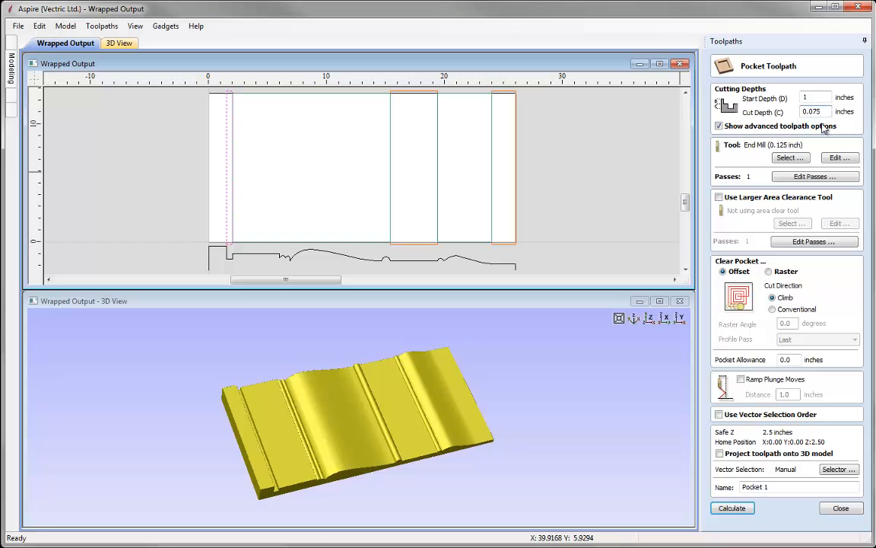
Assign the 0.25 inch End Mill to the groove pocket and set Raster clearing with a 0.0 degree raster angle.
left_click(789, 157)
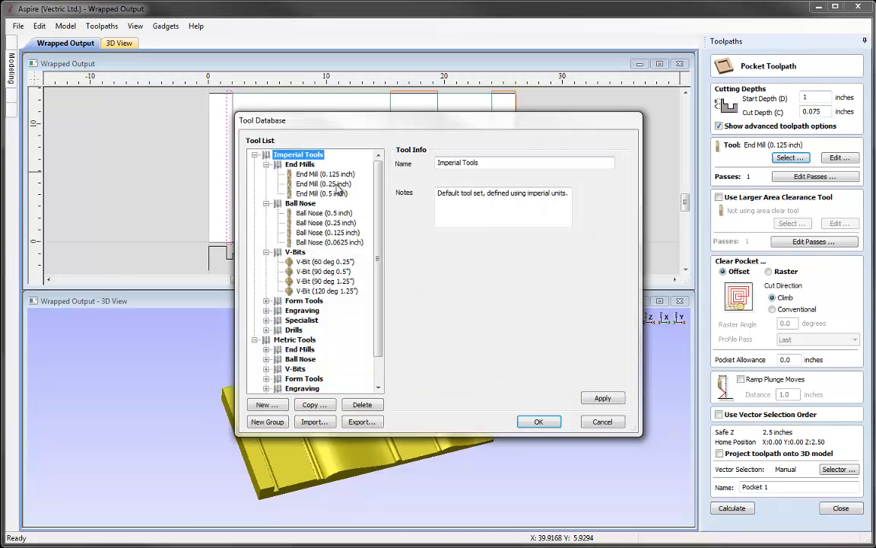
left_click(335, 184)
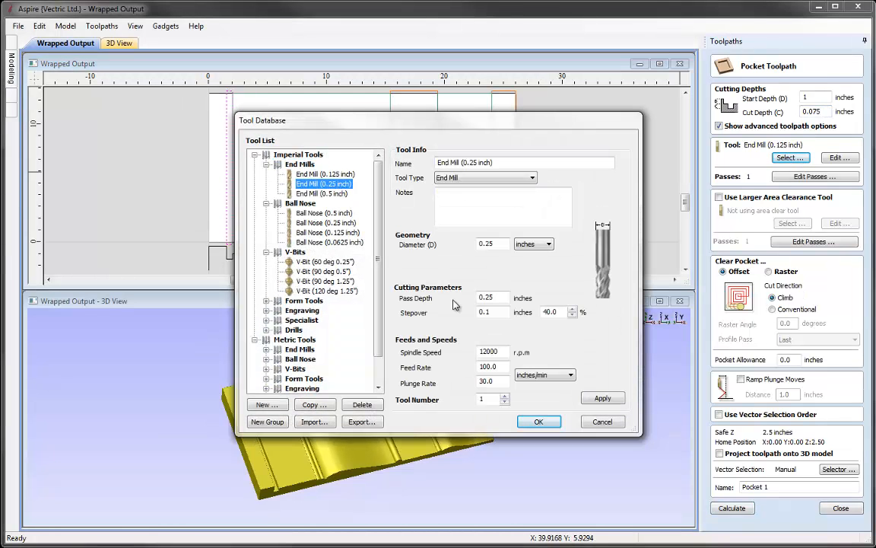
left_click(538, 423)
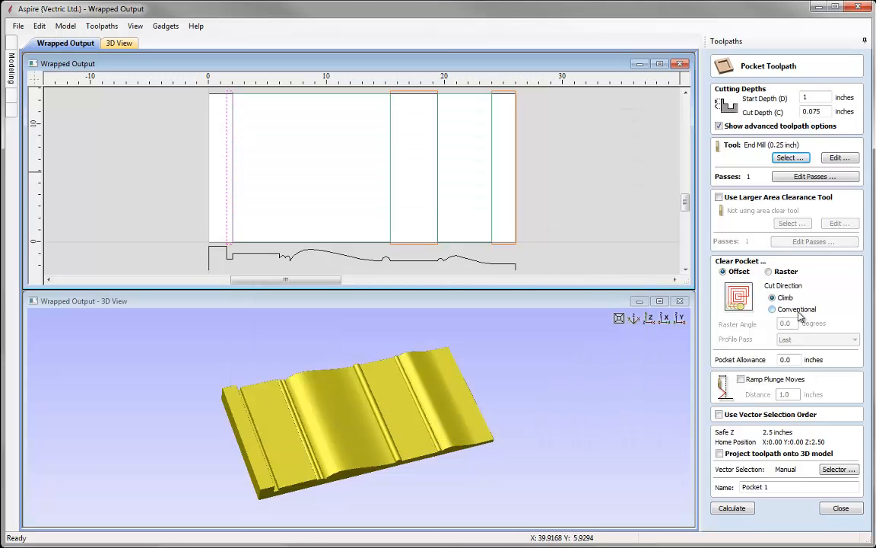
left_click(769, 271)
left_click_drag(797, 323, 771, 327)
left_click(794, 325)
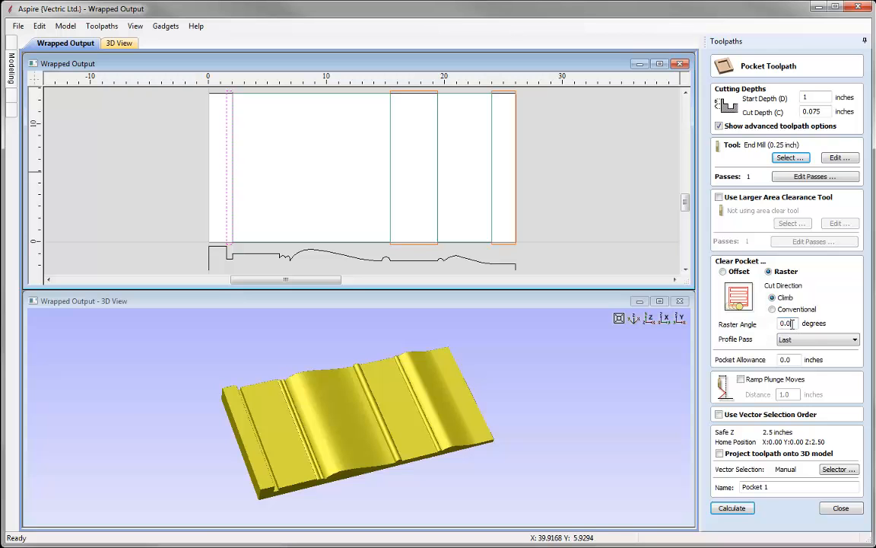
Name the groove toolpath Pocket1, calculate it and close the toolpath preview.
left_click(781, 484)
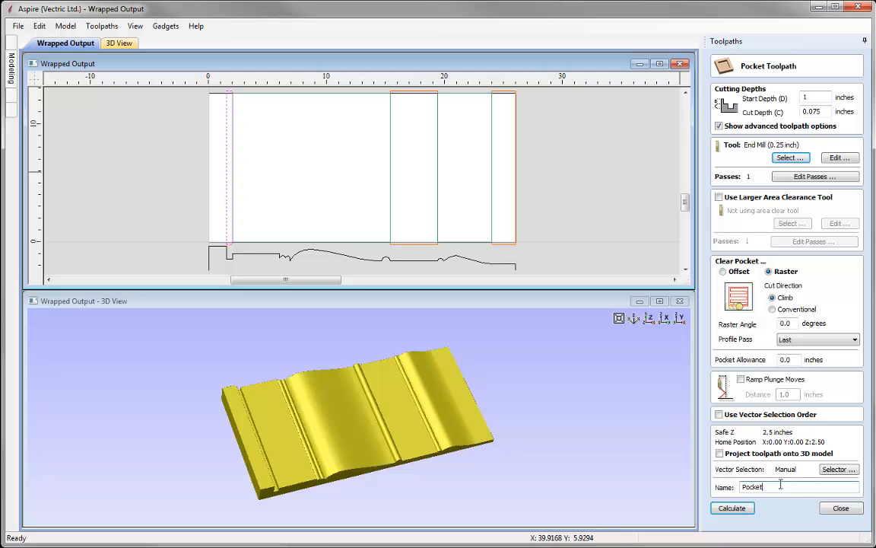
left_click(732, 507)
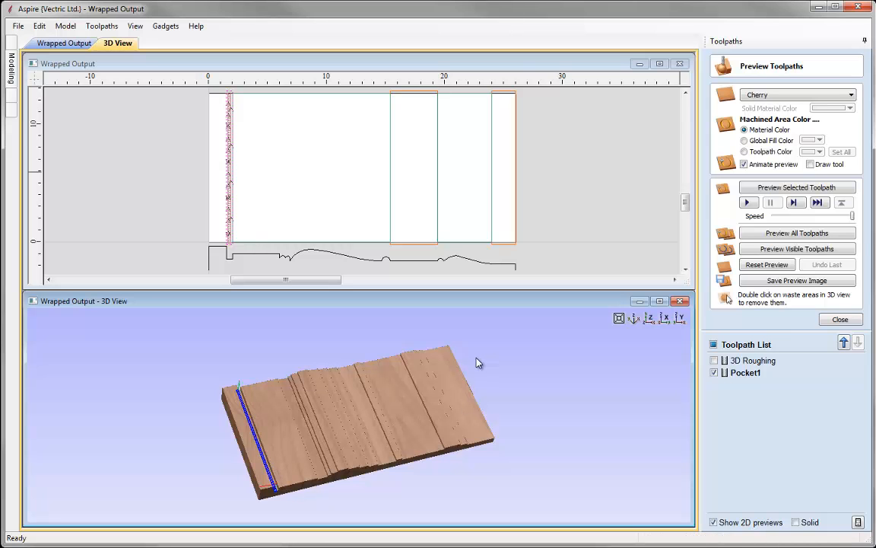
left_click(837, 320)
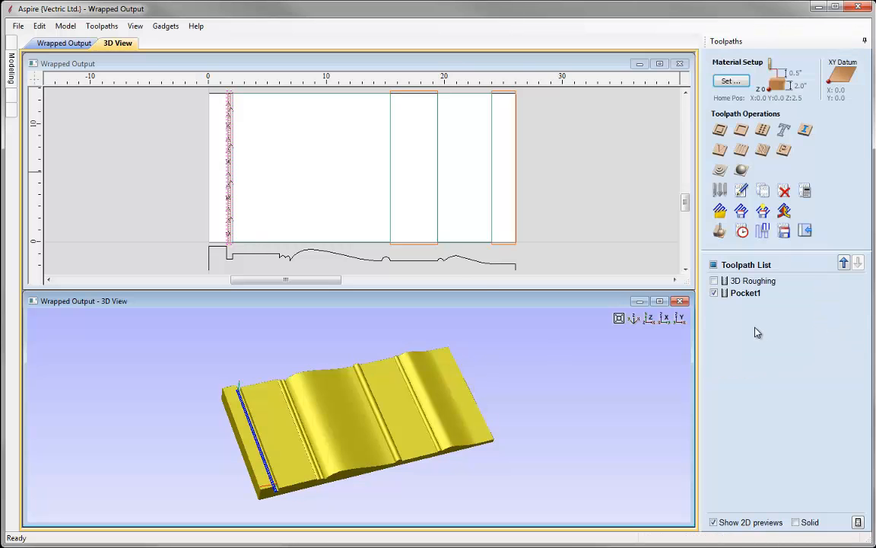
Calculate a pocket toolpath named Pocket2 for the 4 inch wide middle rectangle, starting at 1 inch with a 0.25 inch cut depth.
left_click(414, 227)
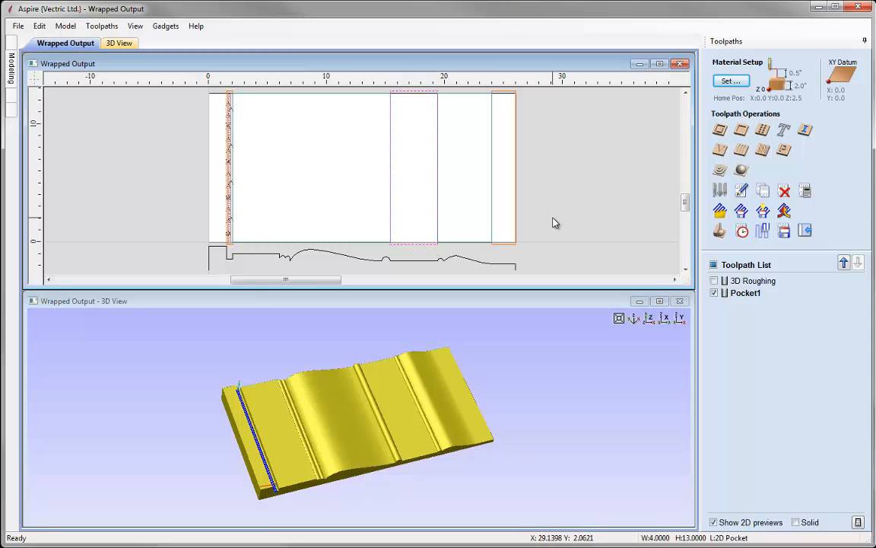
left_click(741, 132)
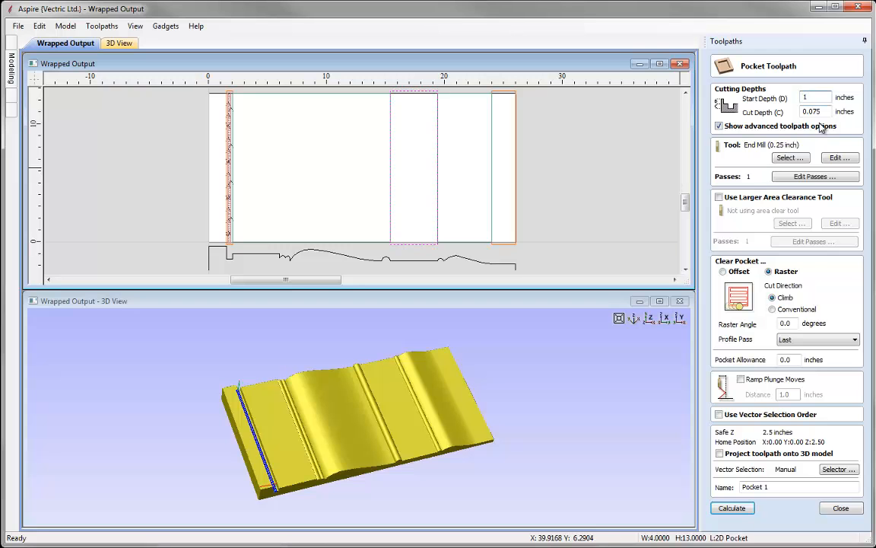
left_click_drag(797, 111, 789, 114)
type("0.25")
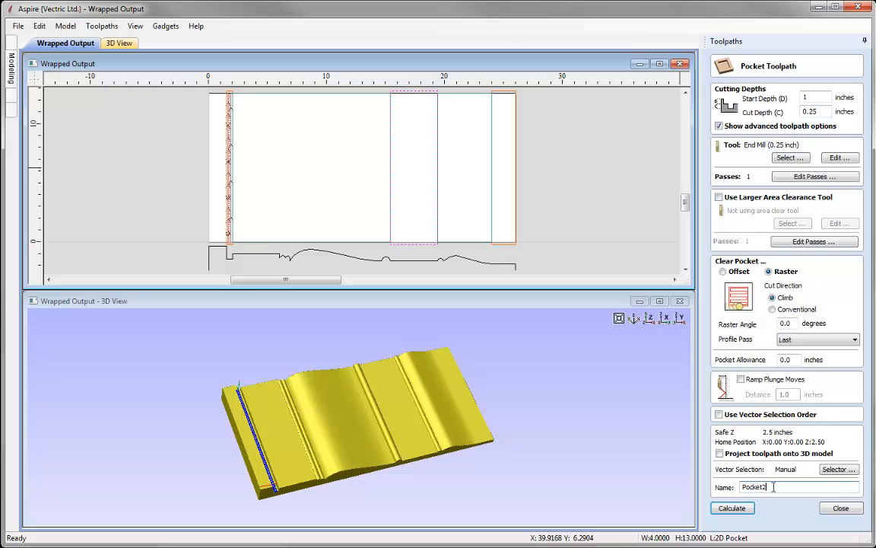
left_click(735, 507)
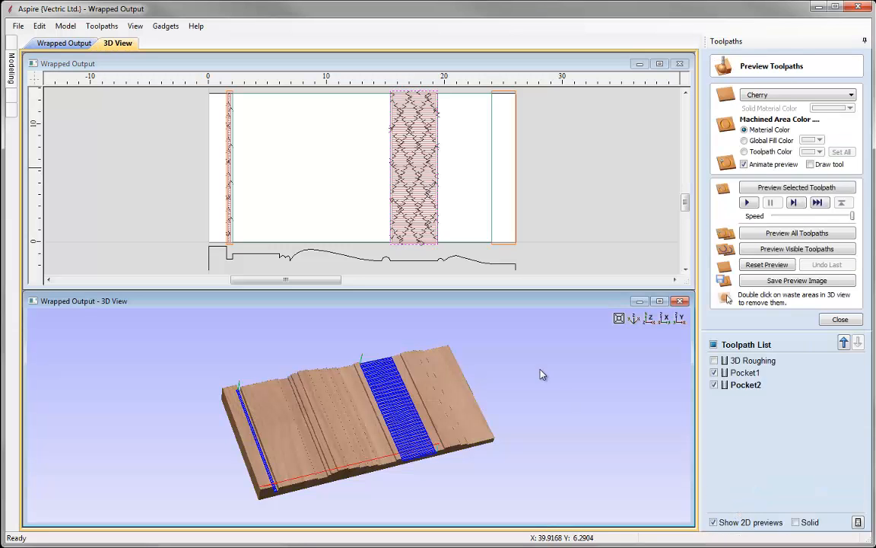
left_click(840, 319)
Calculate a pocket toolpath named Pocket3 for the 2 inch wide end rectangle, starting at 1.25 inches with a 0.25 inch cut depth.
left_click(510, 248)
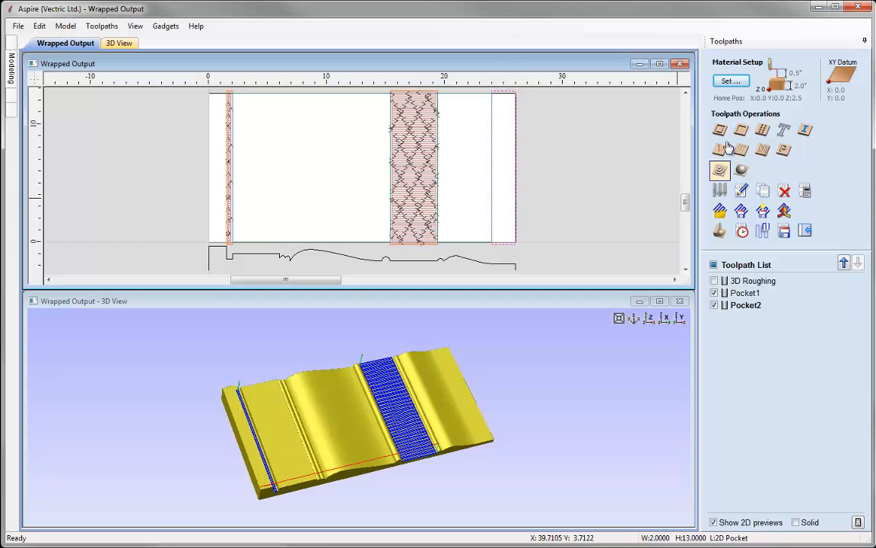
left_click(741, 130)
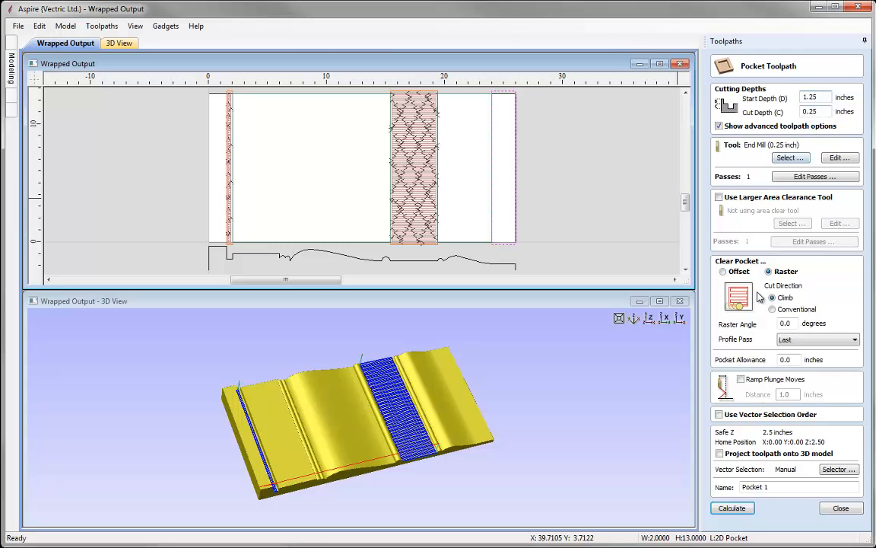
left_click(791, 487)
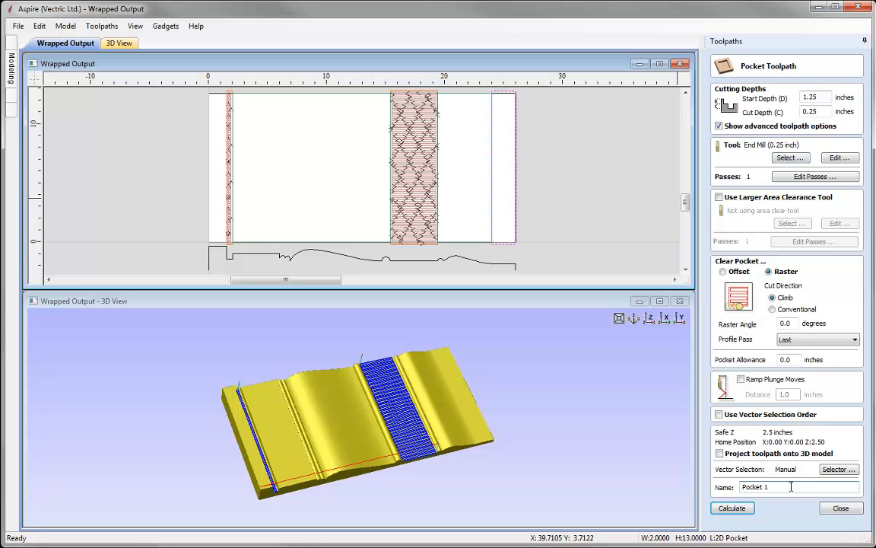
left_click(731, 509)
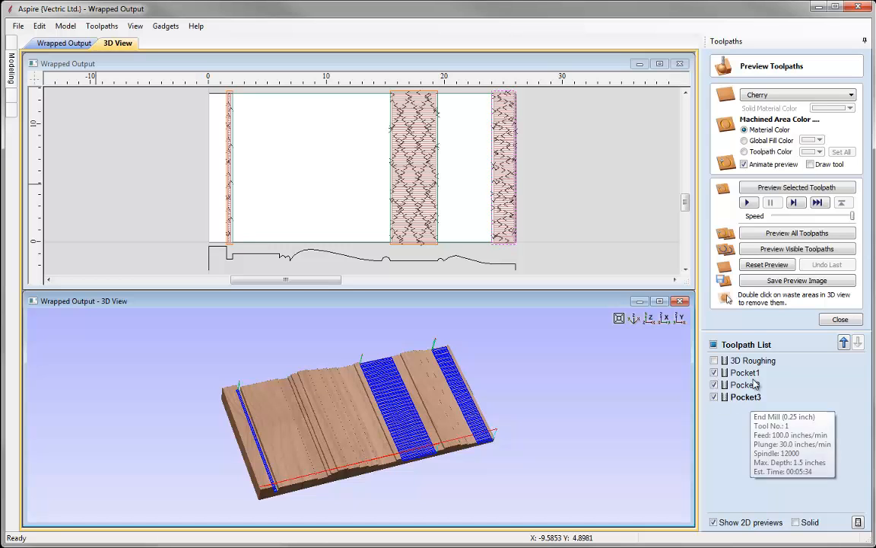
Simulate the three visible pocket toolpaths on the roughed model, inspect the cut from a closer angle and close the preview.
left_click(780, 250)
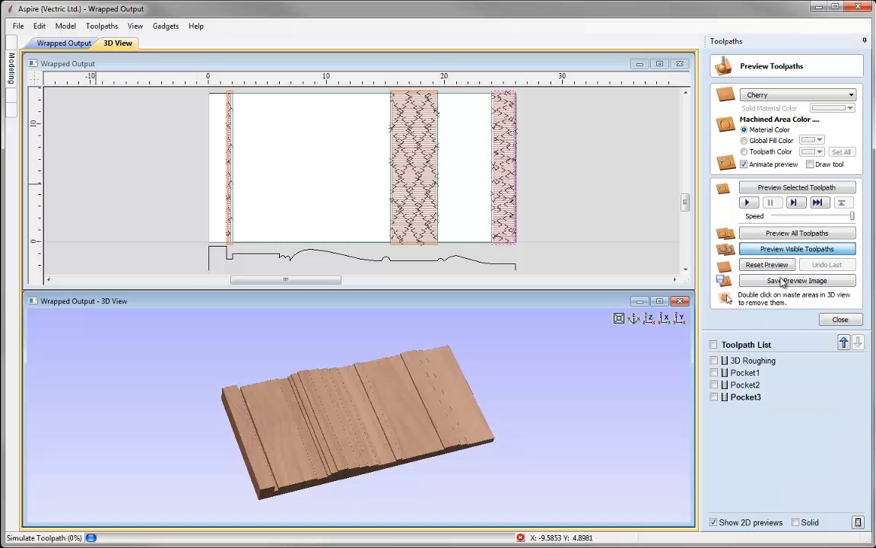
left_click_drag(397, 470, 318, 444)
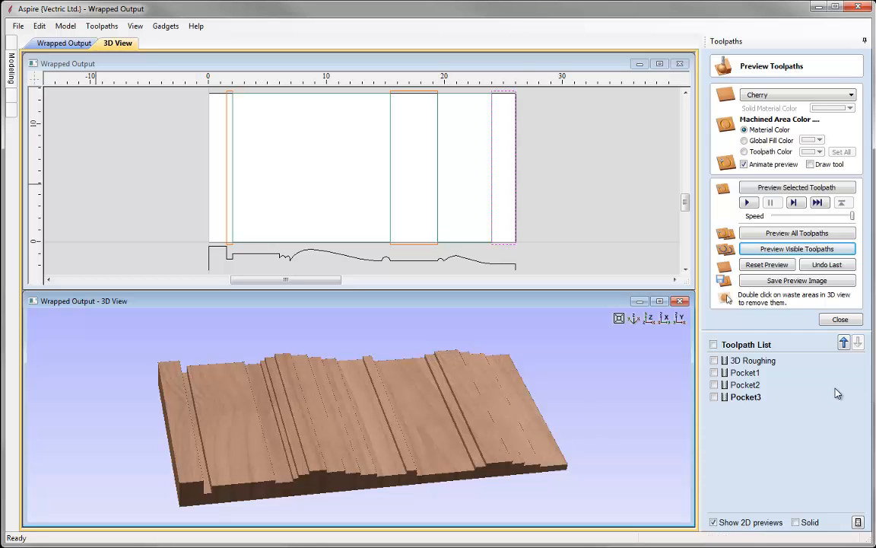
left_click(840, 319)
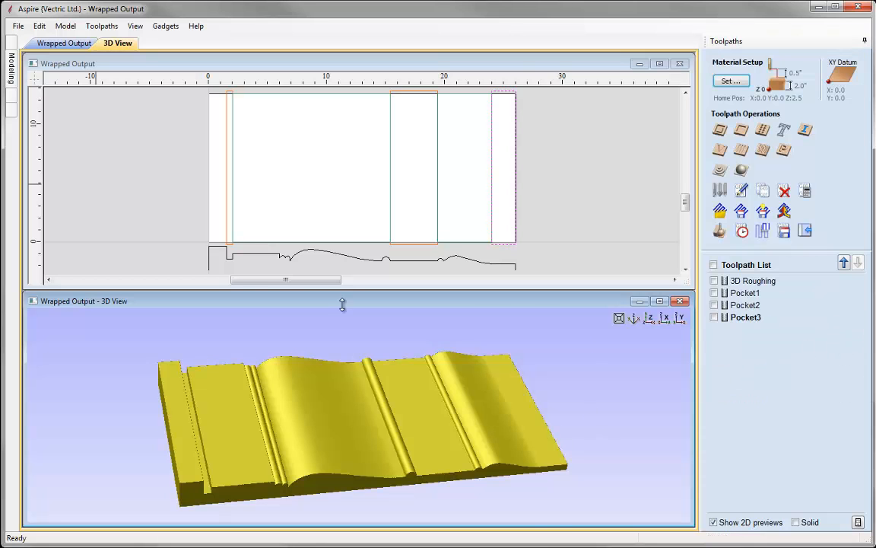
Select the two 3D Boundary vectors, hide the 2D Pocket layer and return to the toolpath layout.
left_click(250, 249)
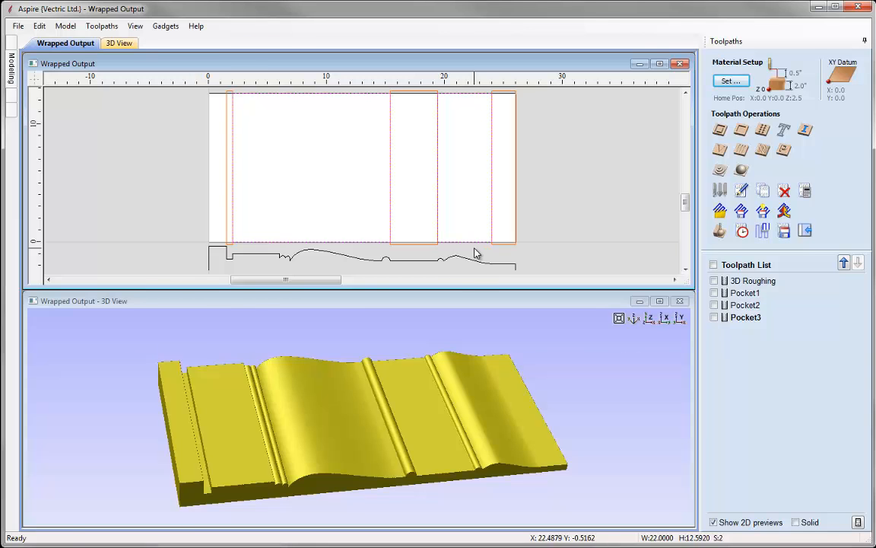
key("ctrl+l")
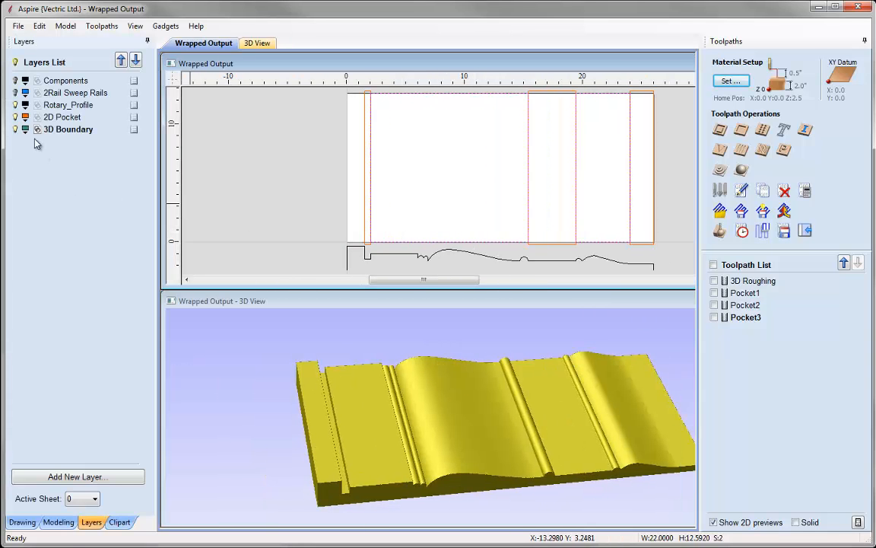
left_click(15, 118)
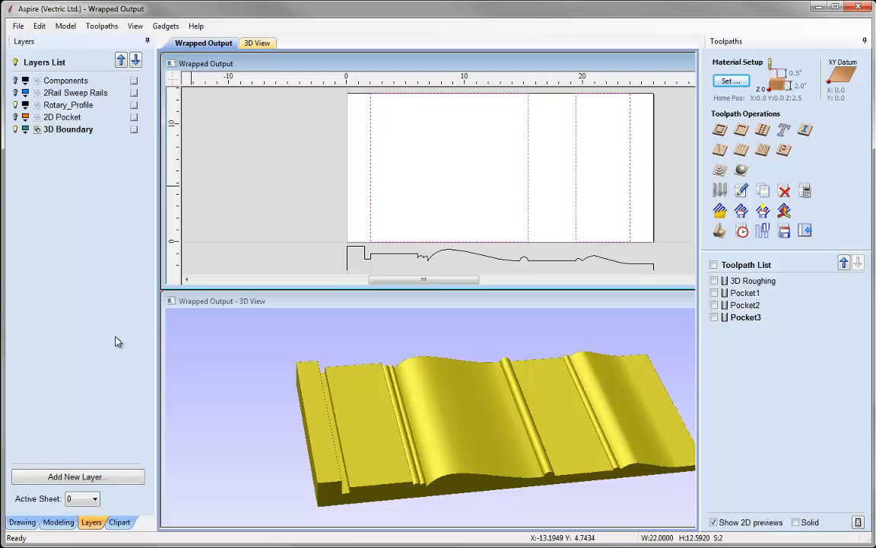
key("F12")
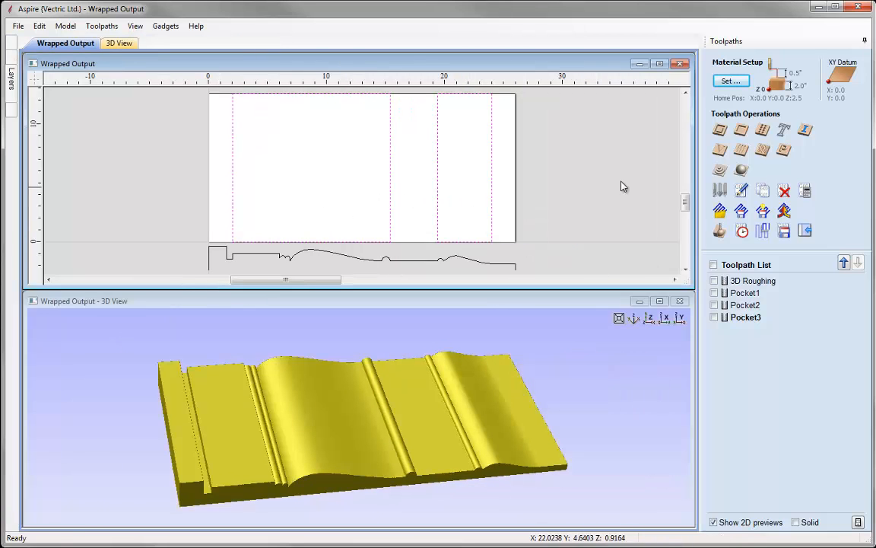
Start a 3D finish machining toolpath for the selected boundaries and choose the 0.25 inch Ball Nose tool.
left_click(741, 172)
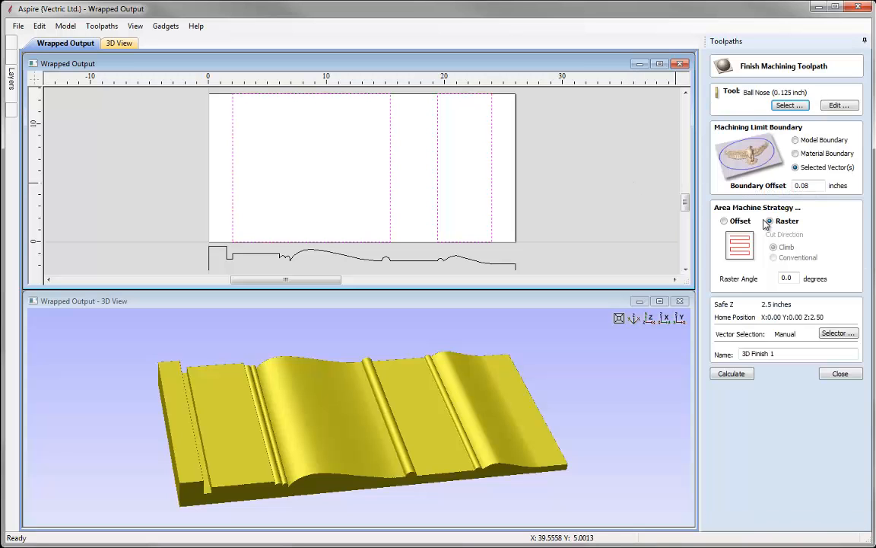
left_click(790, 105)
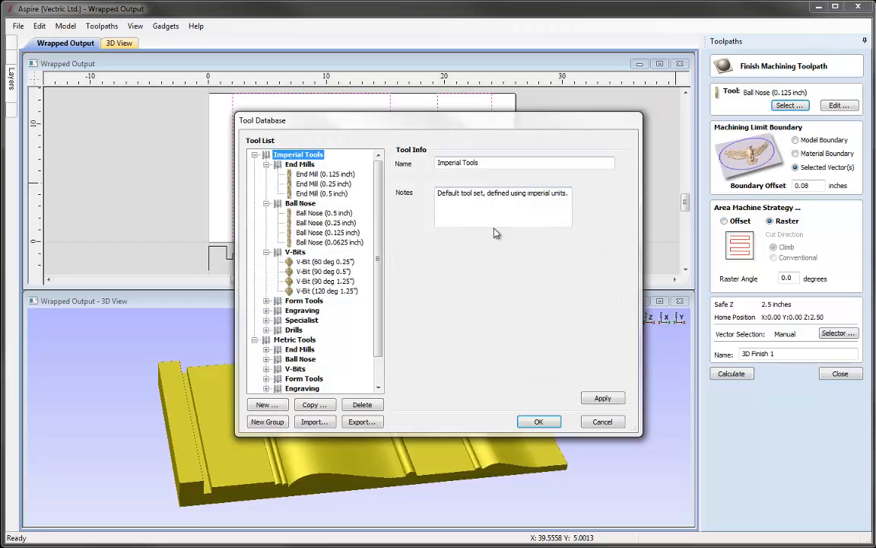
left_click(322, 223)
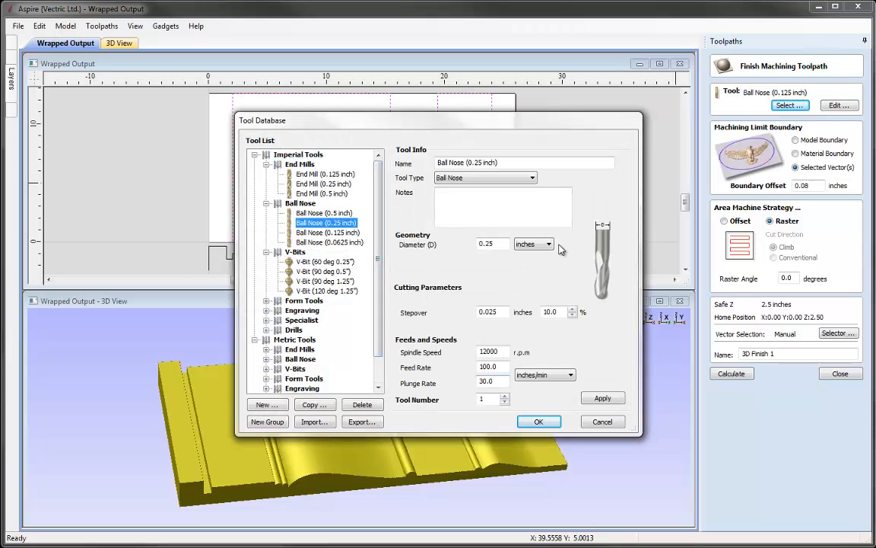
left_click(539, 422)
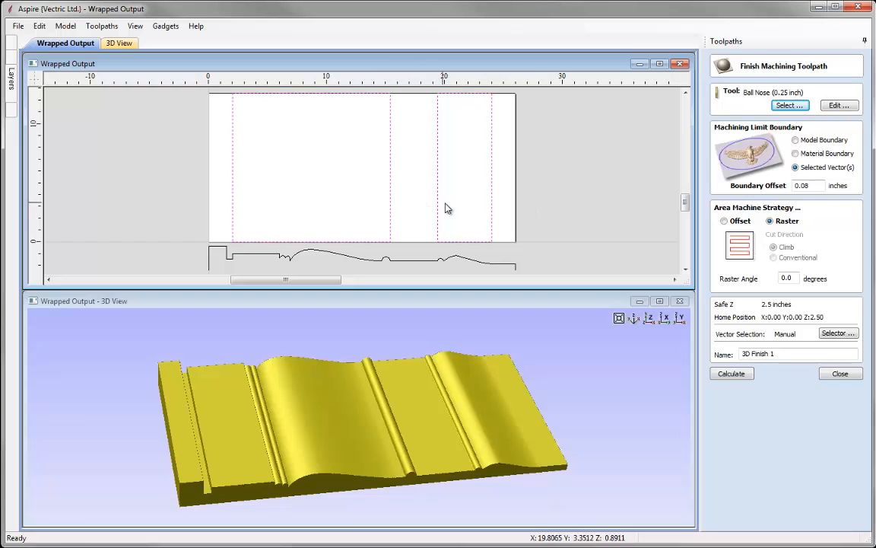
Calculate the finishing toolpath as 3D Finish with a 0.1 inch boundary offset and a raster strategy at 0 degrees.
left_click_drag(819, 185, 763, 185)
type("0")
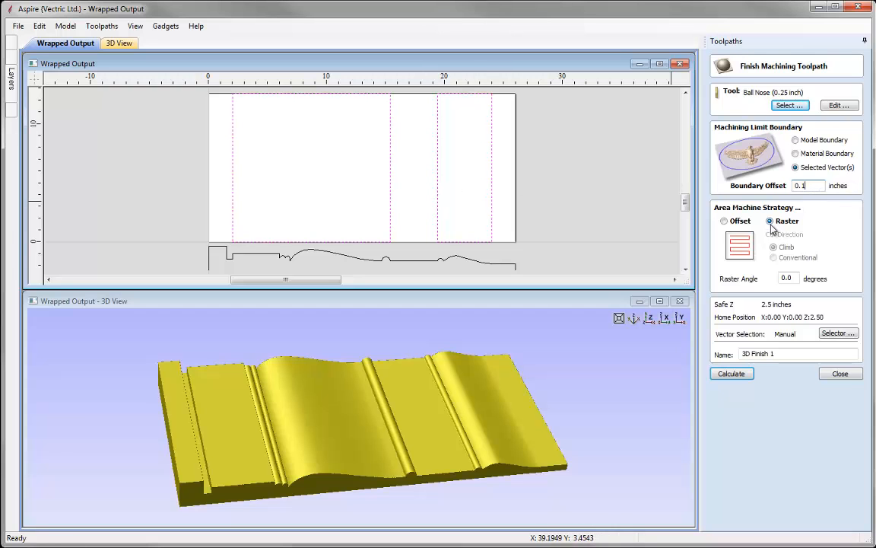
double_click(783, 279)
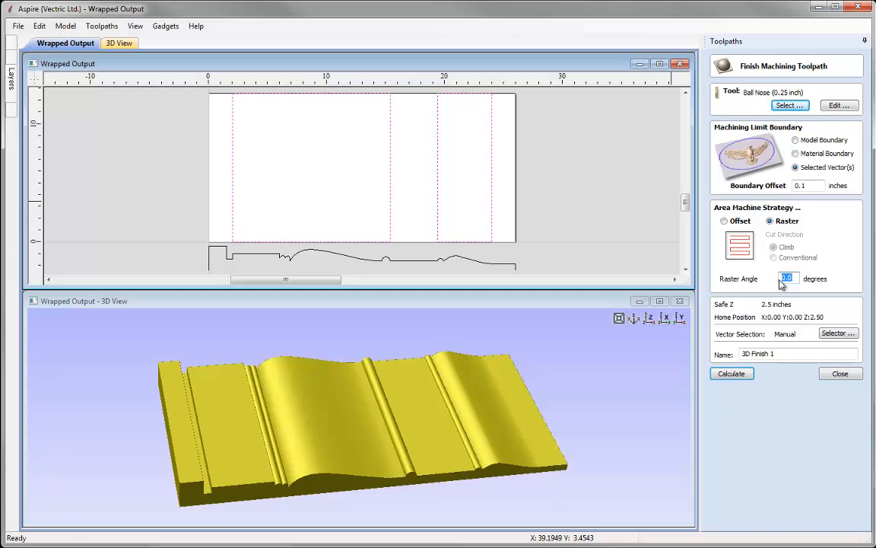
left_click(783, 355)
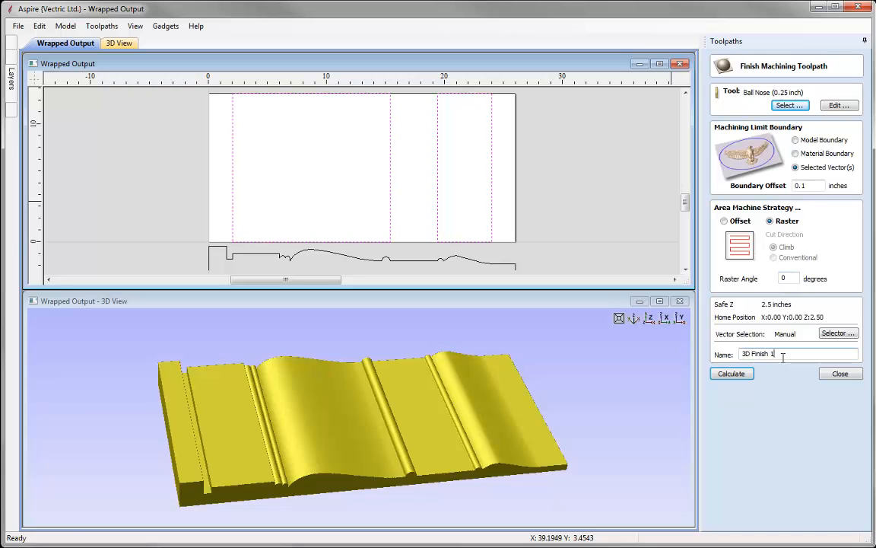
left_click(734, 374)
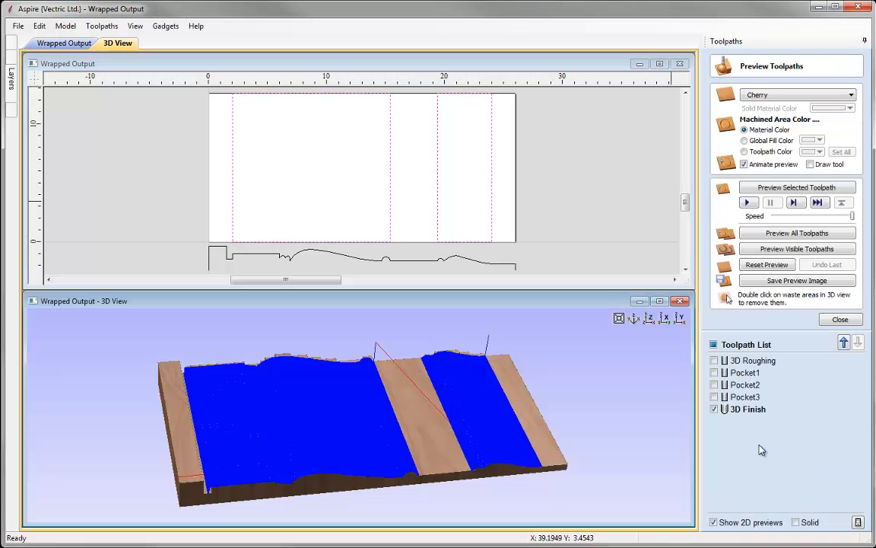
Inspect the 3D Finish toolpath in the enlarged 3D view and simulate the finishing cut on the material.
left_click_drag(406, 468, 397, 490)
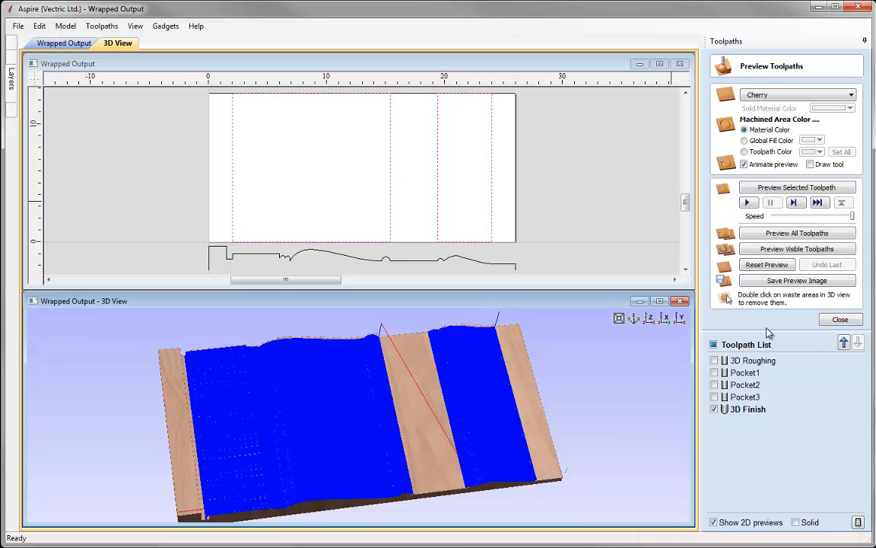
left_click(659, 301)
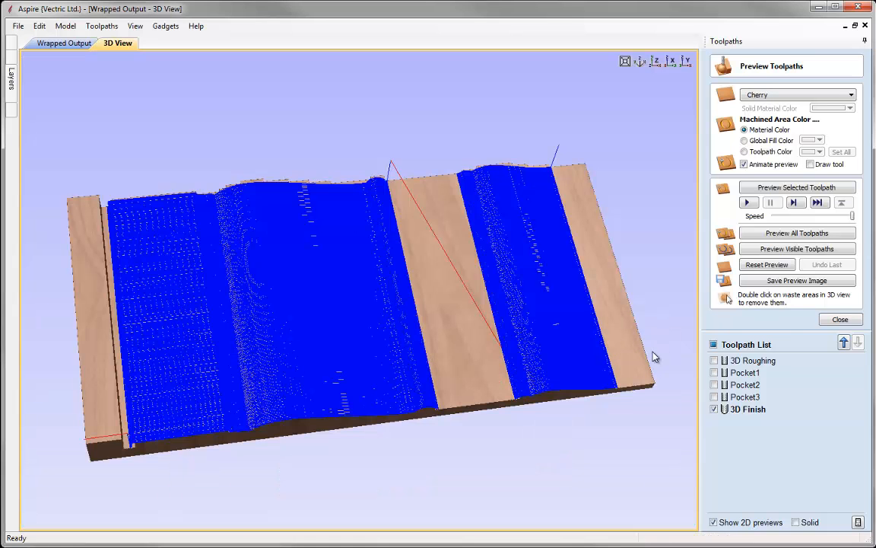
left_click(775, 235)
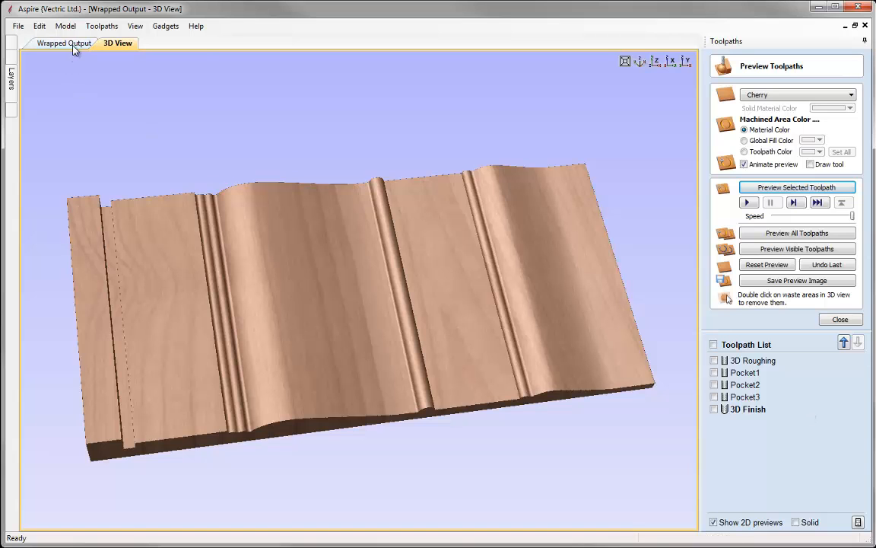
Display the simulated part wrapped around the cylinder, inspect it from several angles and close the preview.
left_click(87, 28)
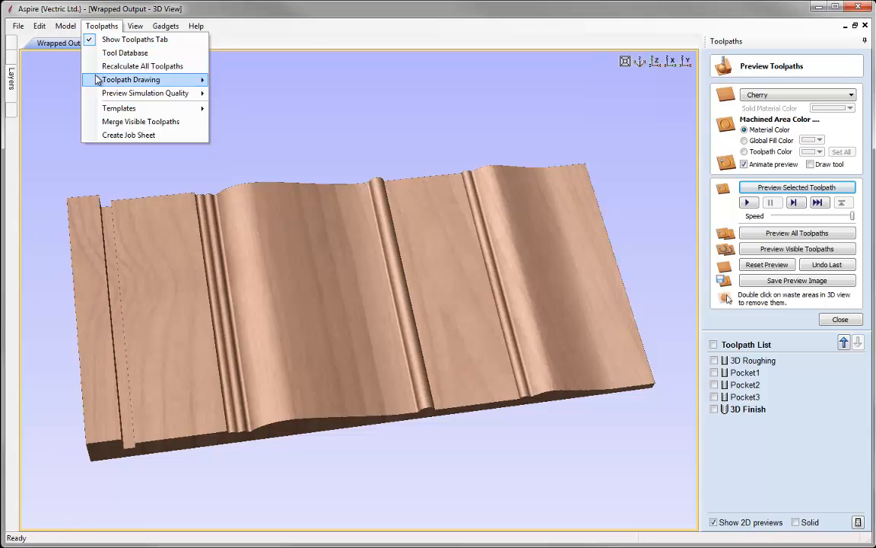
mouse_move(114, 80)
left_click(257, 150)
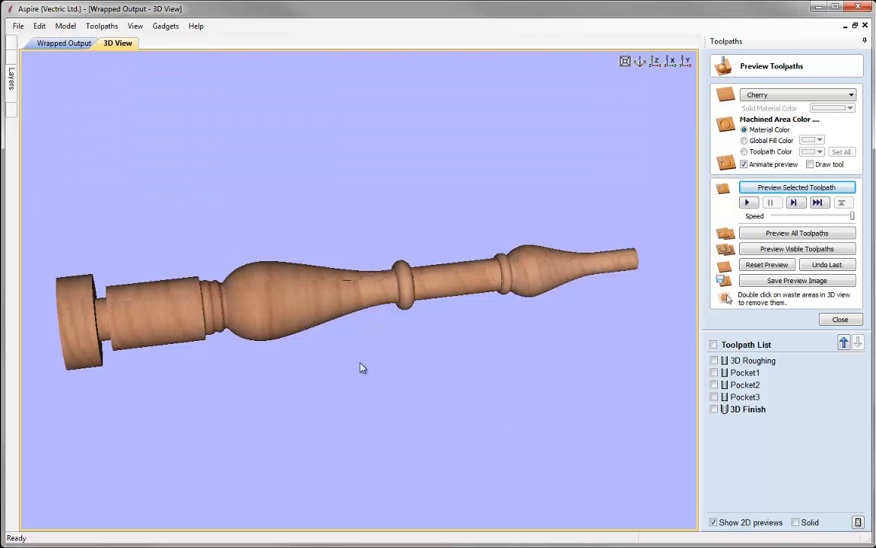
left_click_drag(362, 368, 250, 510)
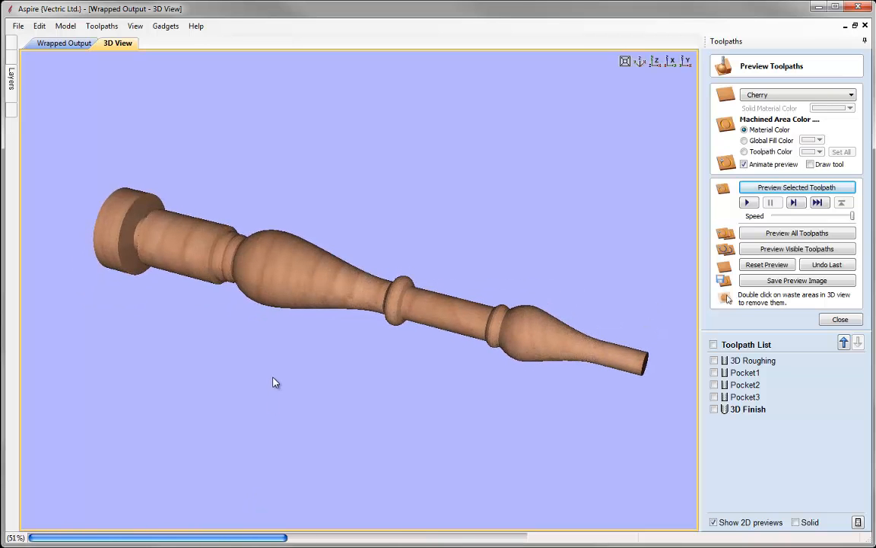
left_click_drag(272, 353, 407, 404)
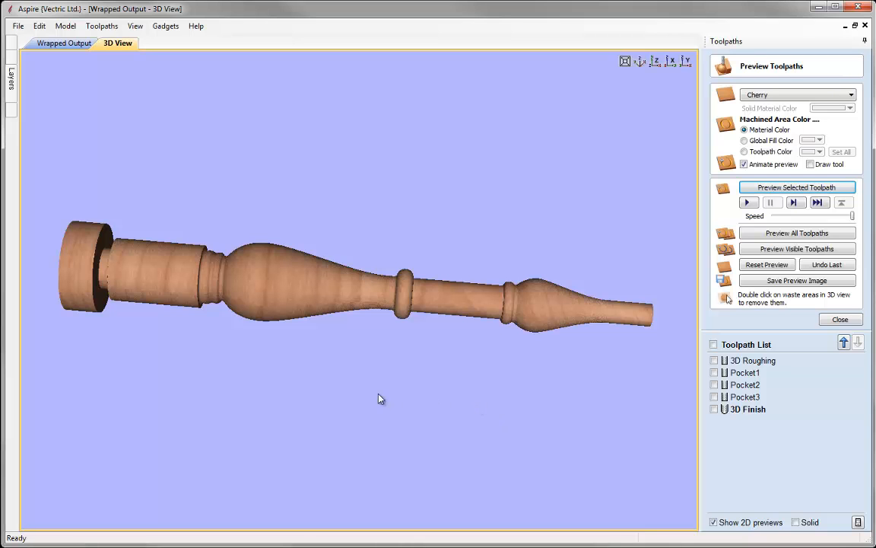
left_click(843, 320)
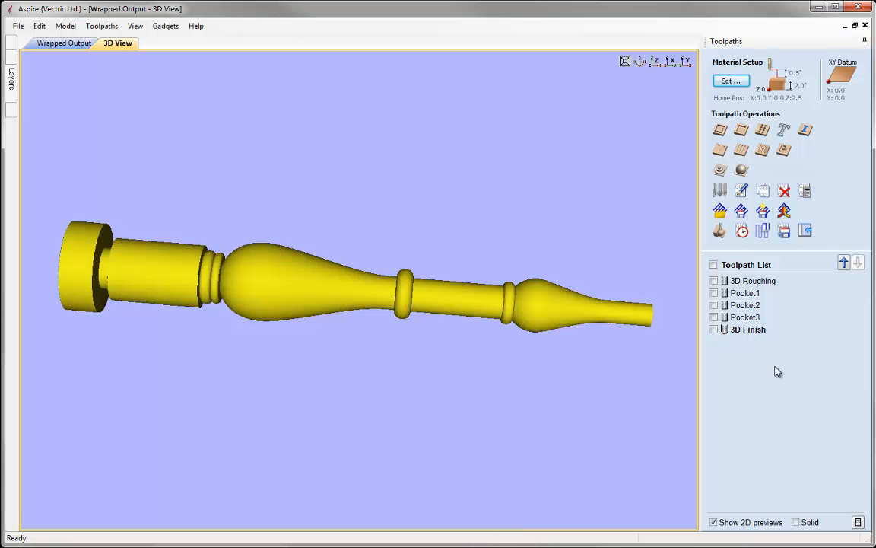
Set up saving of the 3D Roughing toolpath with the Mach2/3-WrapY2A ATC(inch)(*.txt) post processor.
left_click(745, 281)
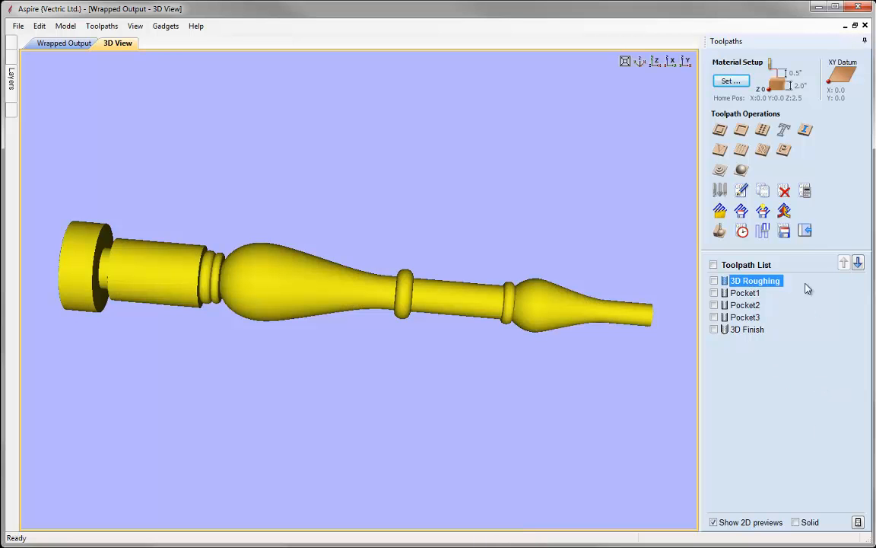
left_click(784, 231)
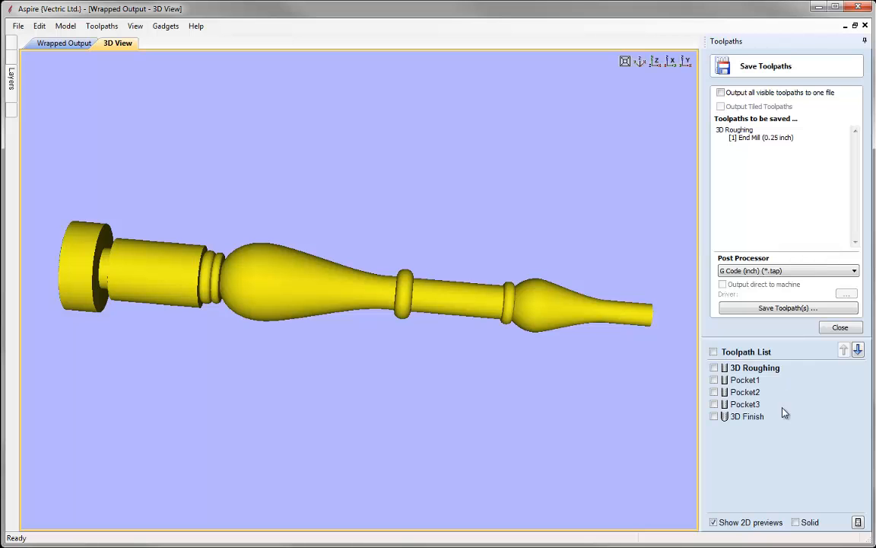
left_click(834, 272)
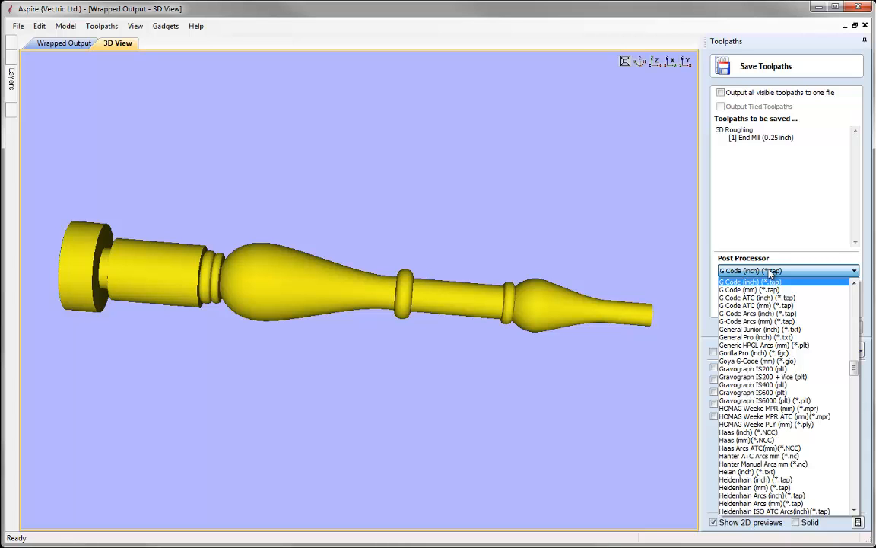
key("m")
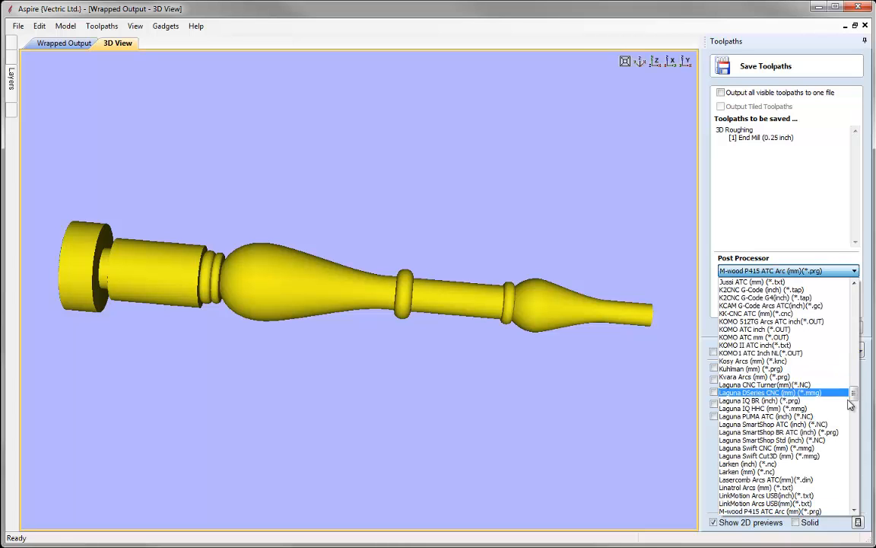
left_click_drag(856, 399, 856, 410)
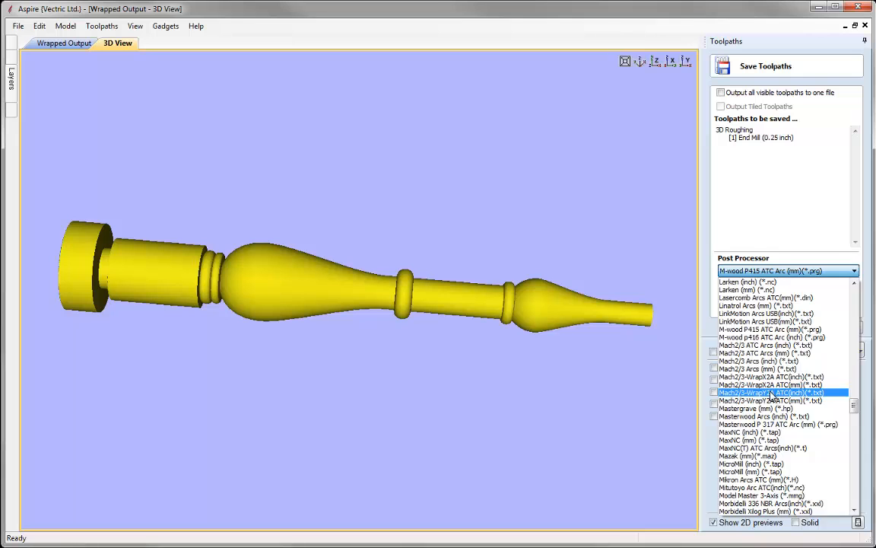
left_click(771, 392)
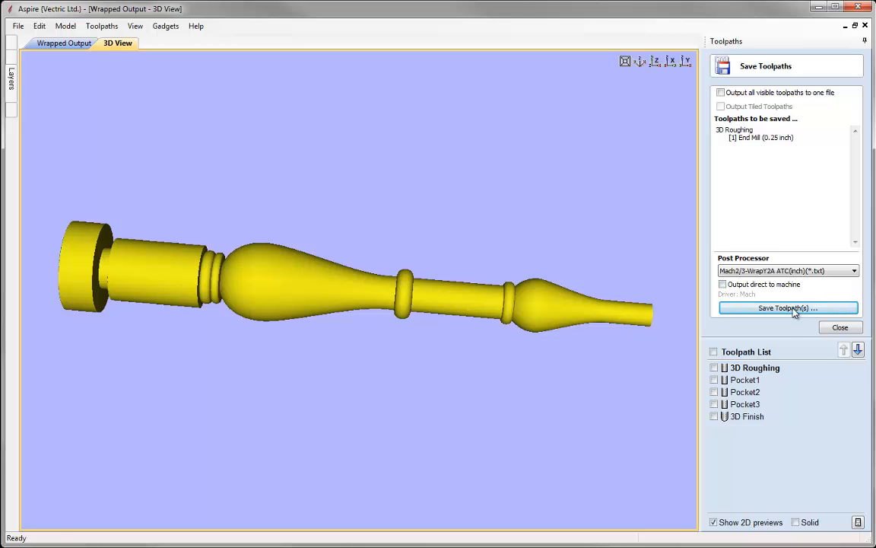
Try saving 3D Roughing wrapped on a 4.0 inch cylinder with Z zero at its center, and cancel at the file name.
left_click(794, 309)
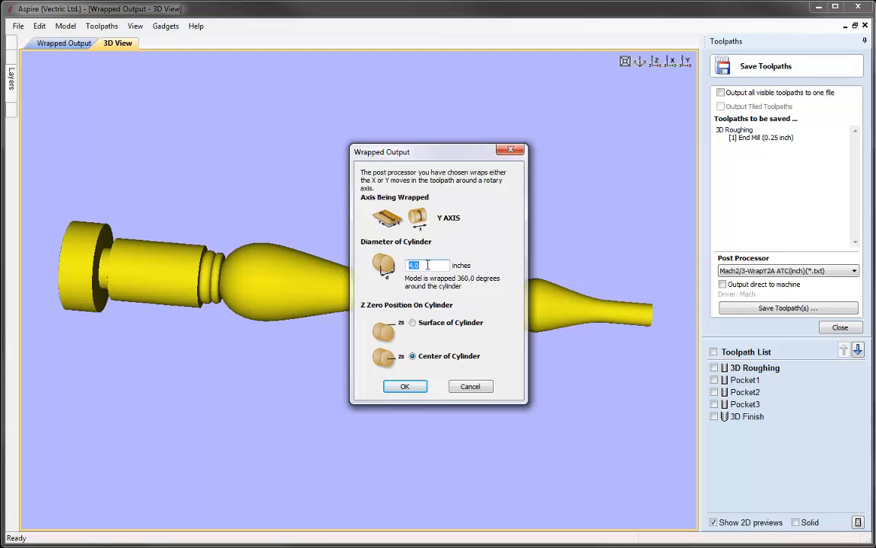
left_click(405, 386)
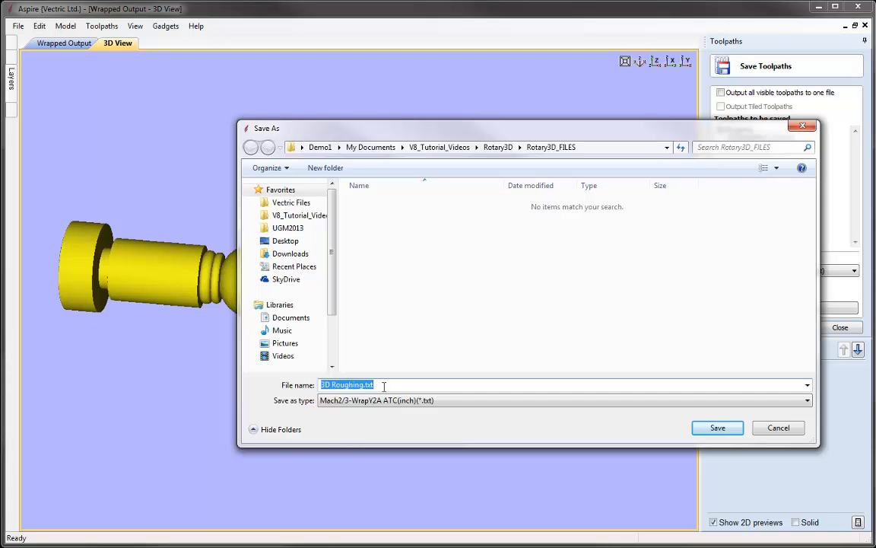
left_click(779, 428)
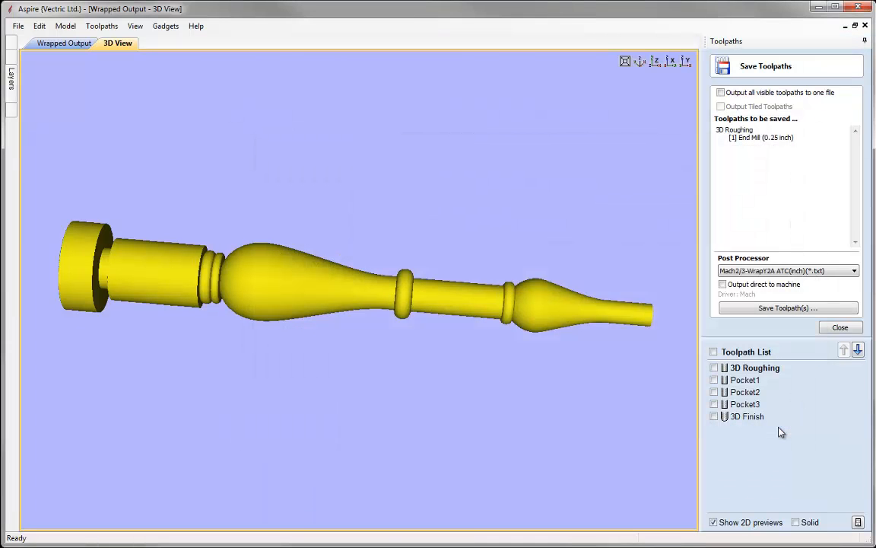
Make 3D Roughing, Pocket1, Pocket2 and Pocket3 visible and set all visible toolpaths to output to one file.
left_click(747, 380)
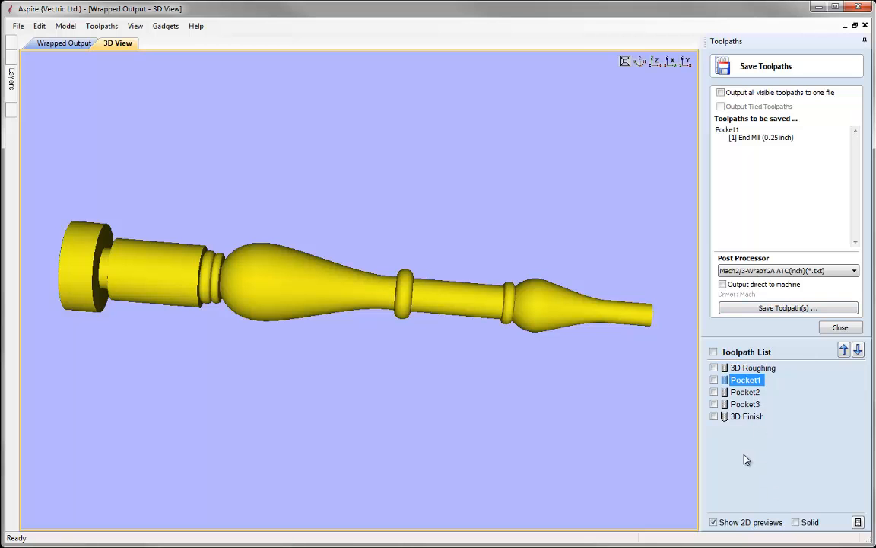
left_click(714, 368)
left_click(713, 379)
left_click(714, 392)
left_click(714, 404)
left_click(721, 93)
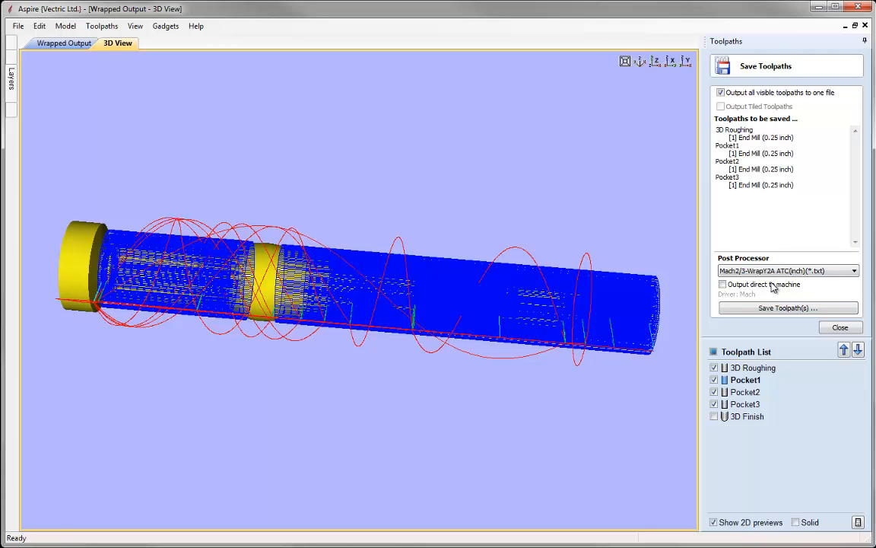
Disable the single-file output, hide all the toolpaths and close the toolpath saving form.
left_click(721, 93)
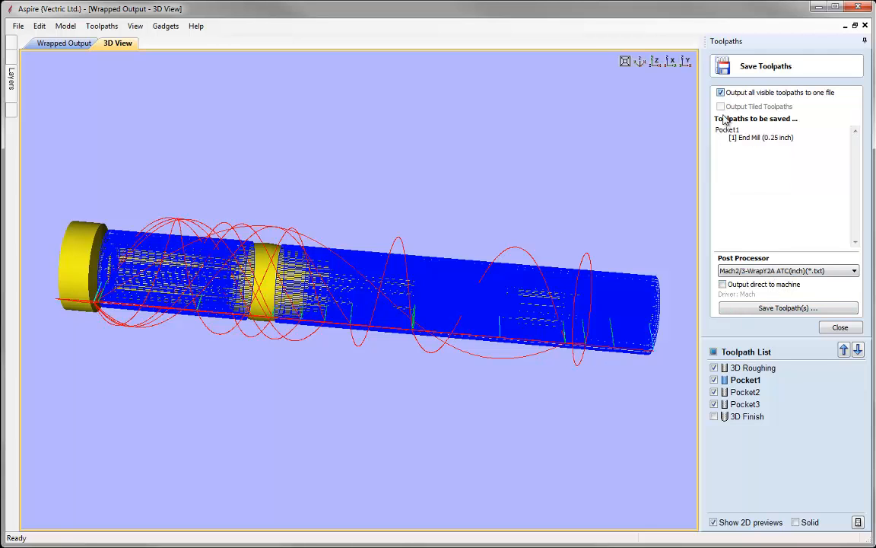
left_click(713, 404)
left_click(714, 392)
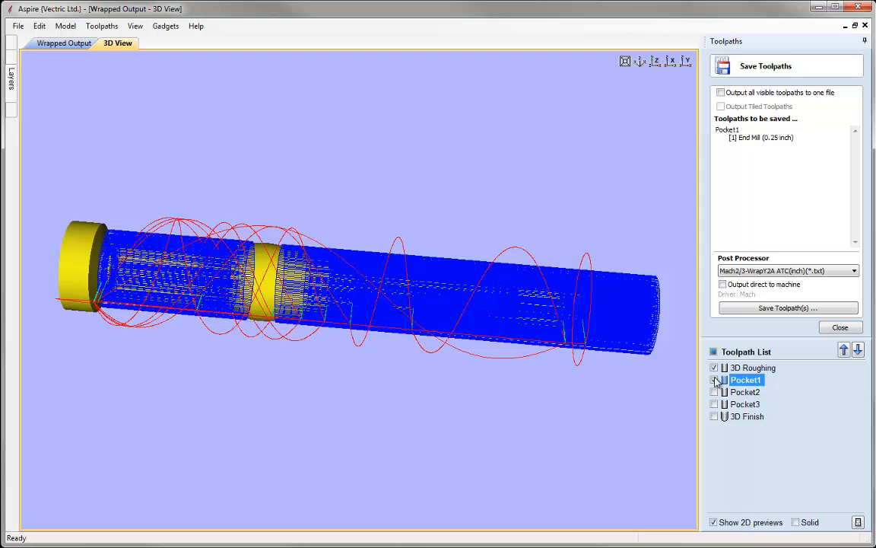
left_click(714, 351)
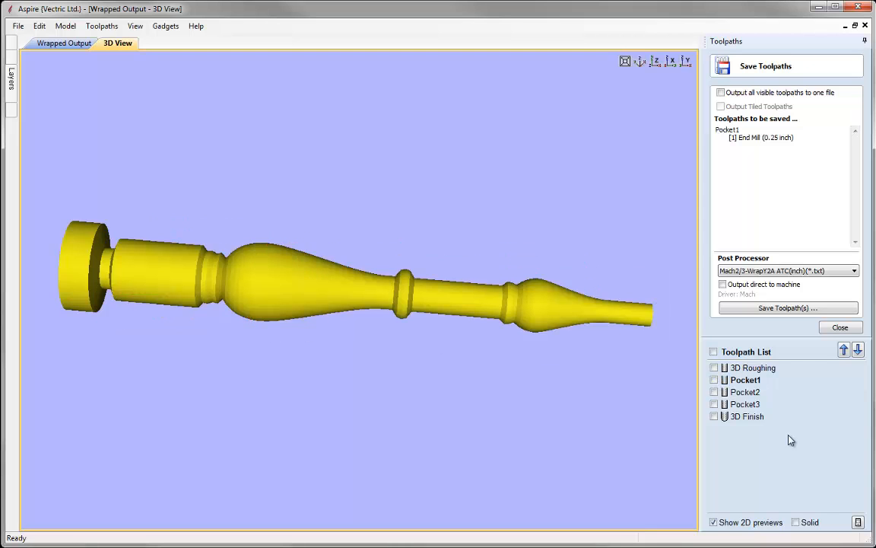
left_click(838, 327)
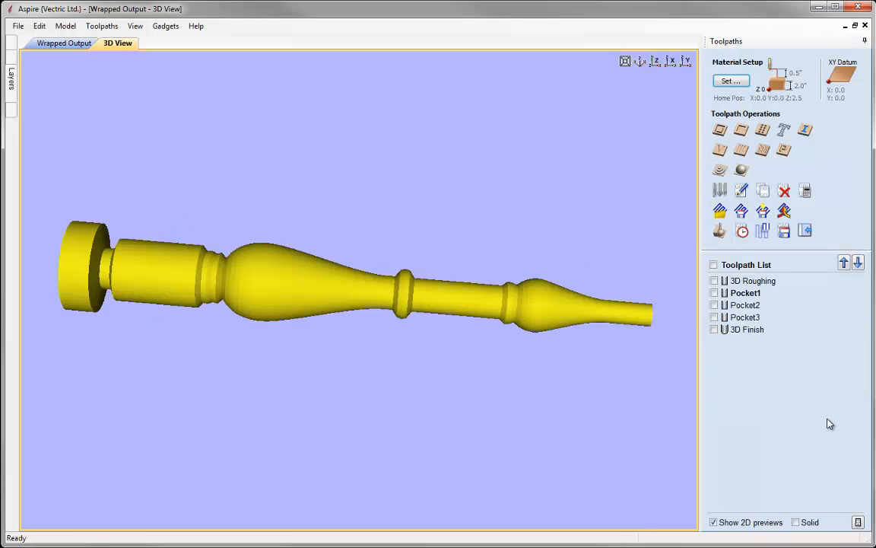
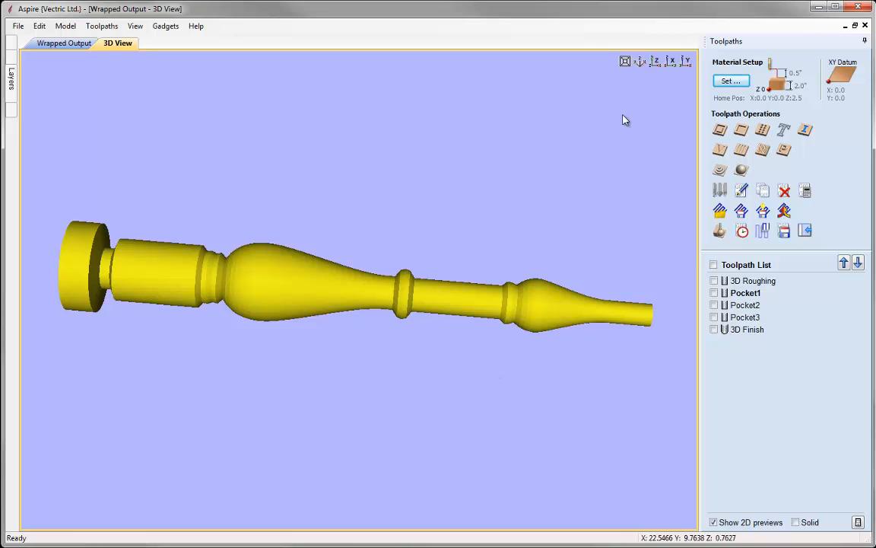
Reset the 3D view to isometric and turn off the wrapped display so the model is drawn flat.
left_click(640, 62)
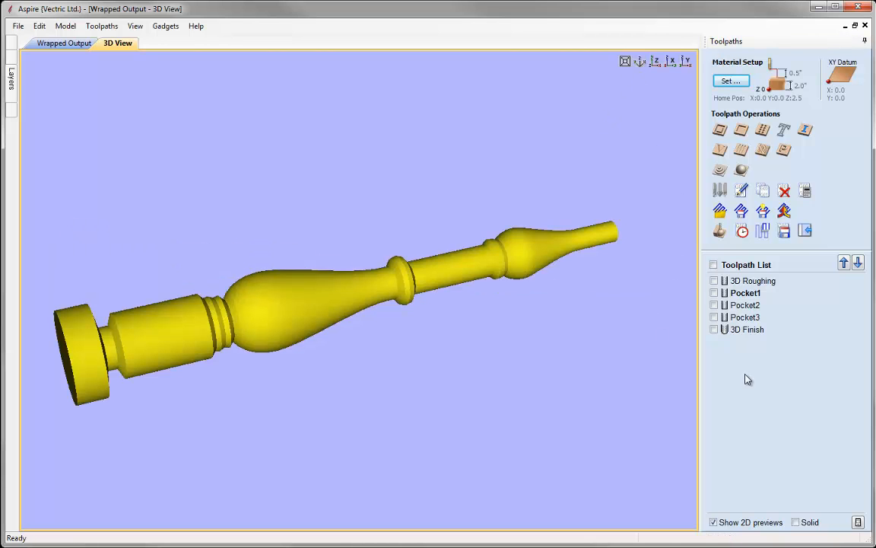
left_click(101, 26)
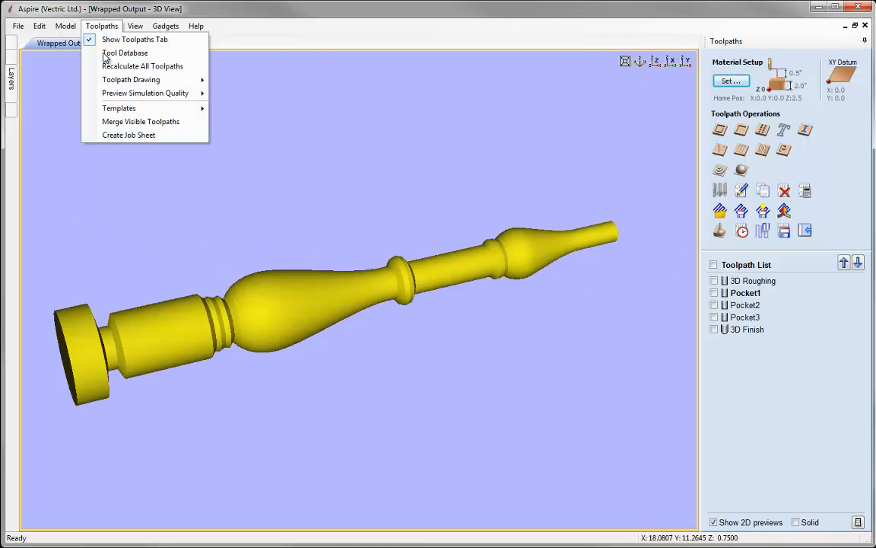
mouse_move(109, 80)
left_click(229, 135)
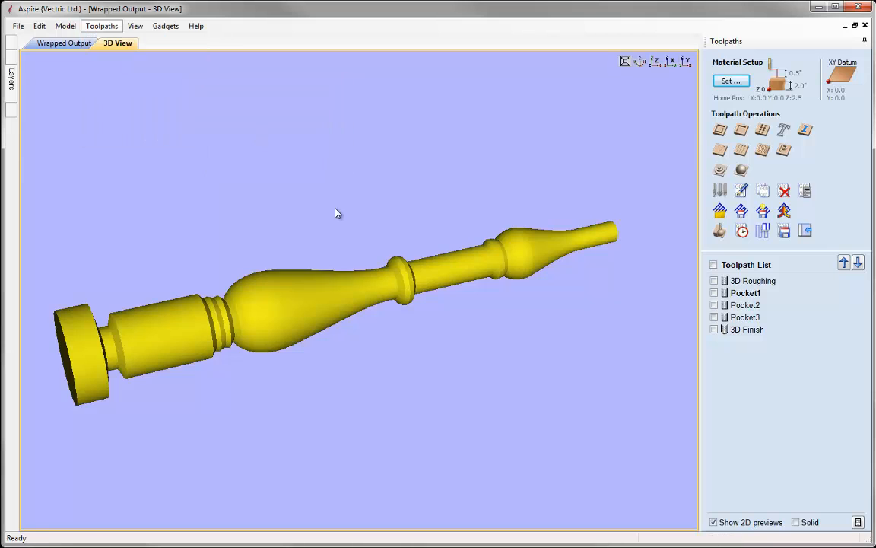
Return to the drawing layout with the 2D and 3D views stacked, select the turned profile vector and zoom to it.
left_click(807, 233)
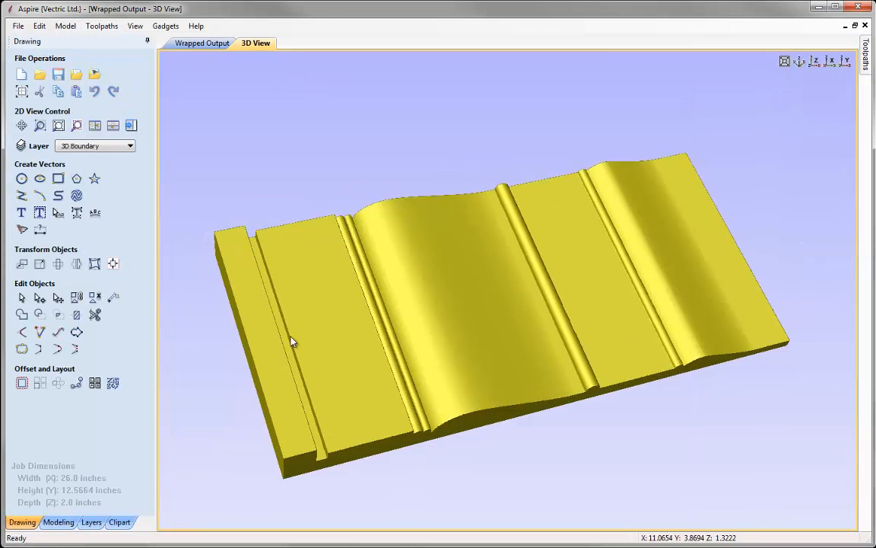
left_click(113, 127)
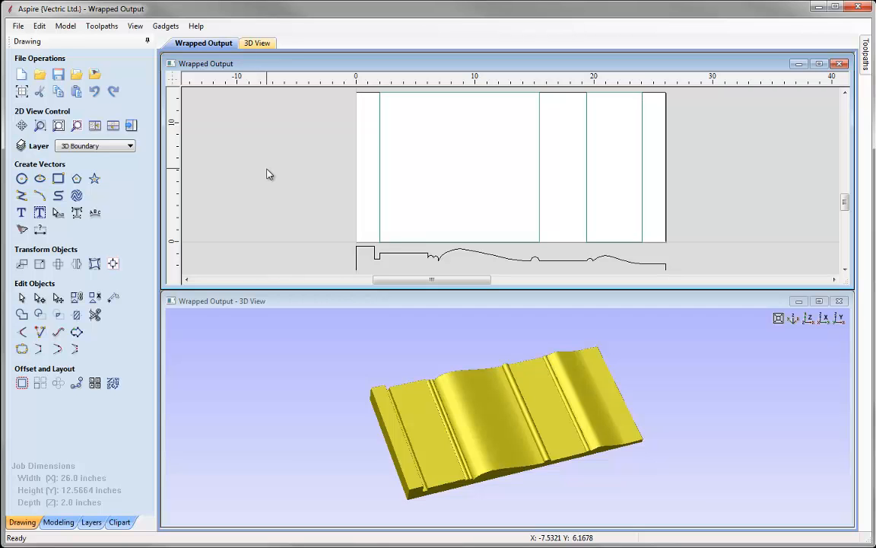
left_click(423, 253)
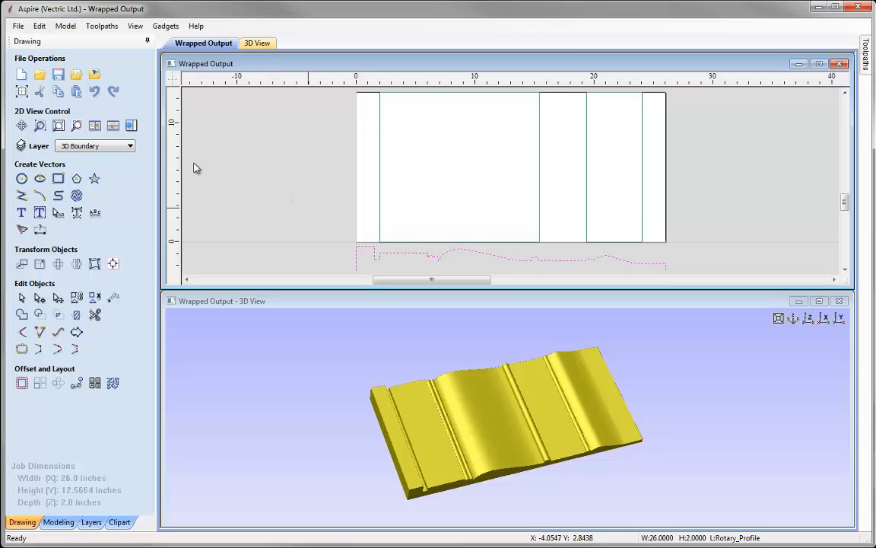
left_click(76, 126)
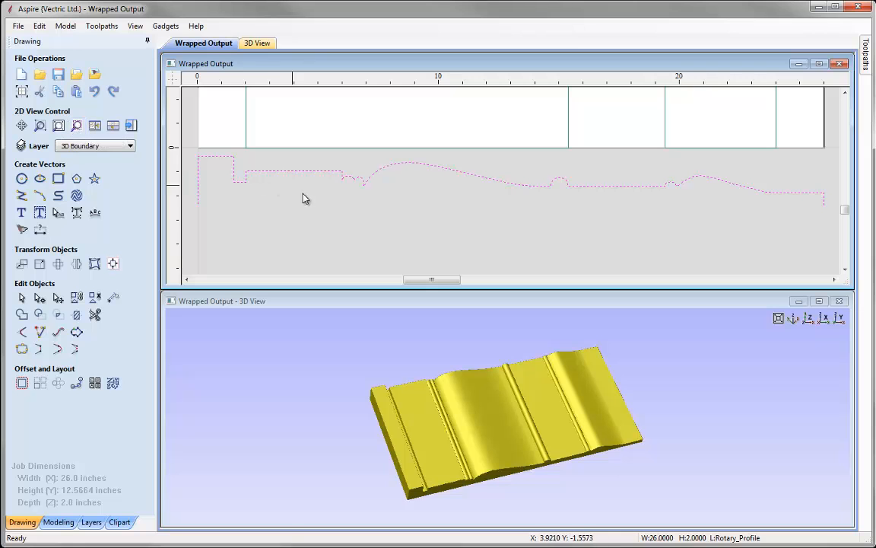
Measure from the profile's lower start point to the corner where its long straight raised section begins.
left_click(313, 224)
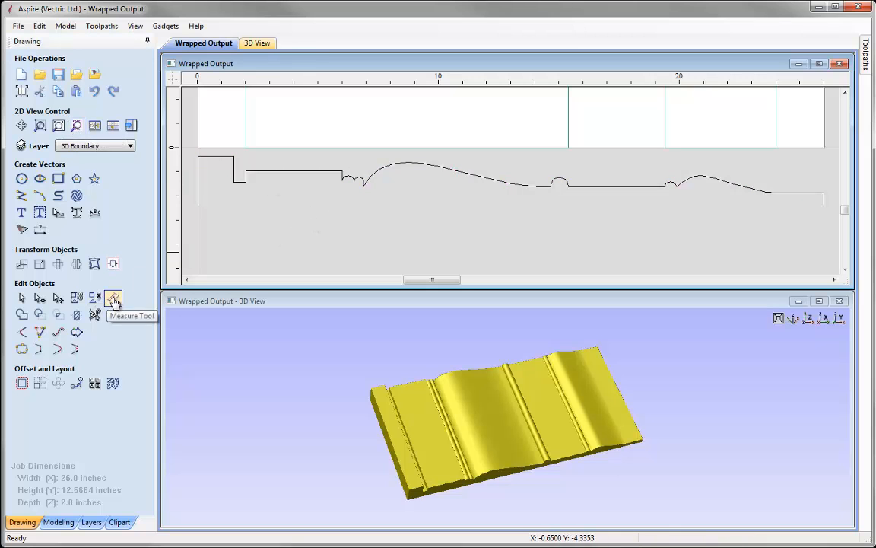
left_click(113, 299)
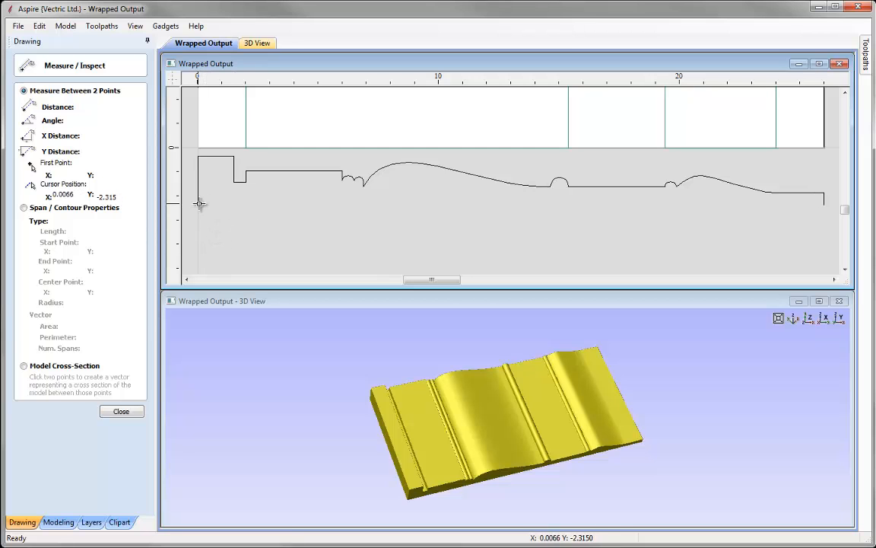
left_click(199, 203)
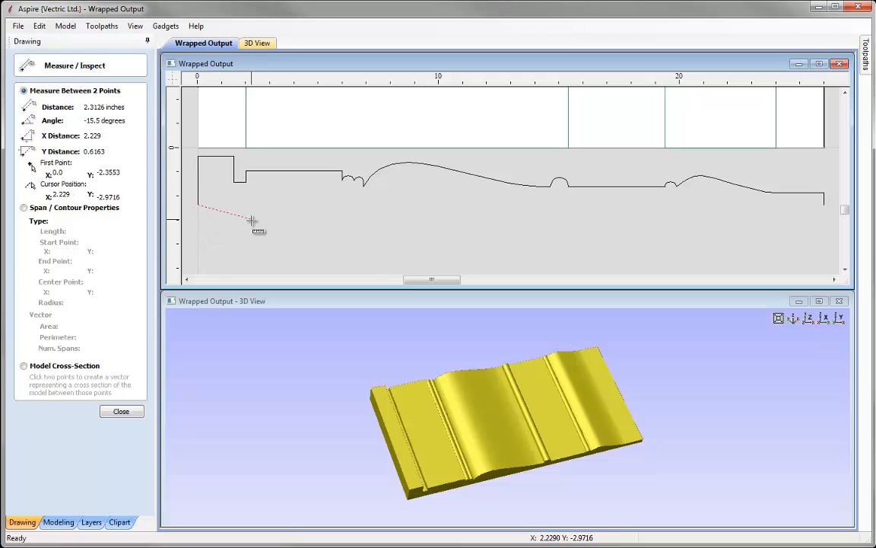
left_click(245, 170)
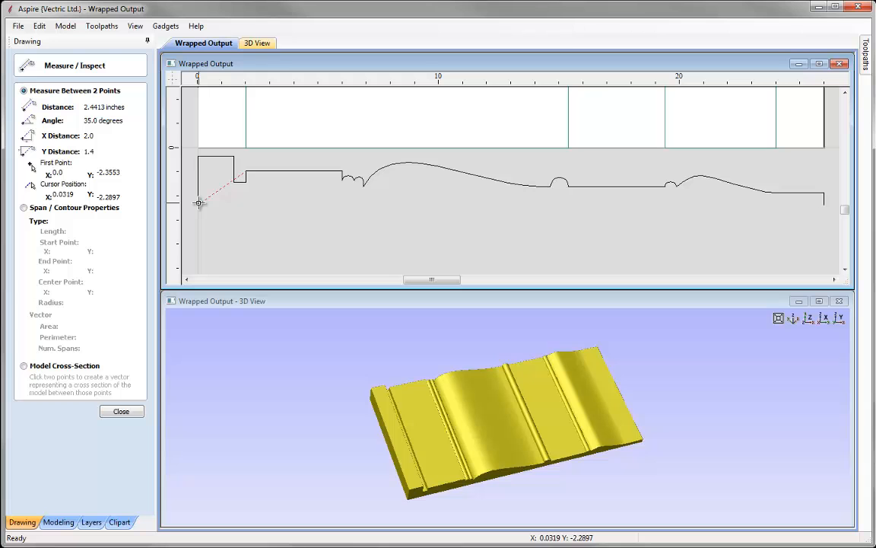
Measure from the profile's lower start point to the start of the long curve and to its peak, and close the measuring form.
left_click_drag(198, 203, 365, 186)
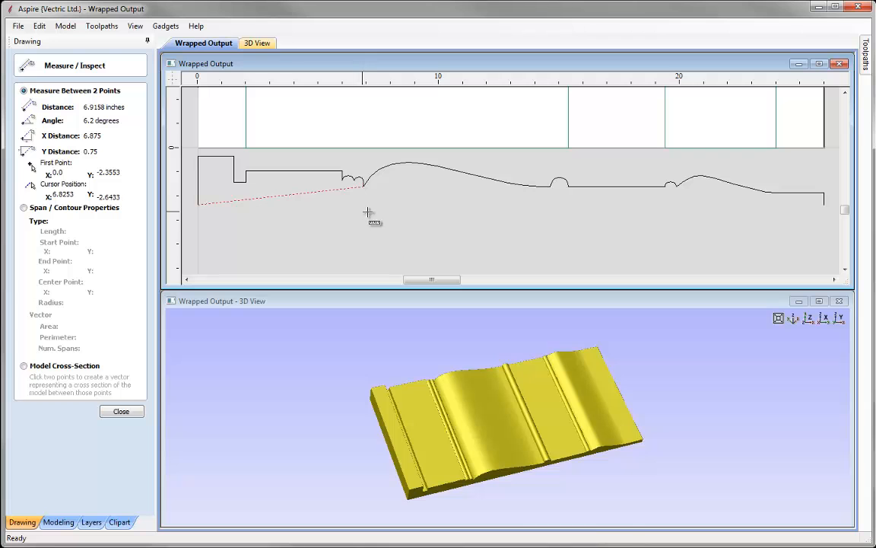
double_click(199, 206)
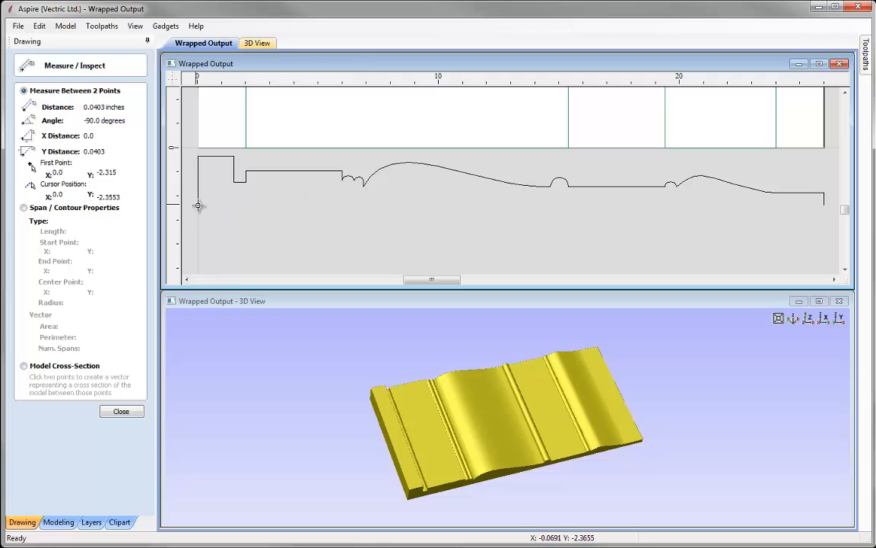
left_click(198, 204)
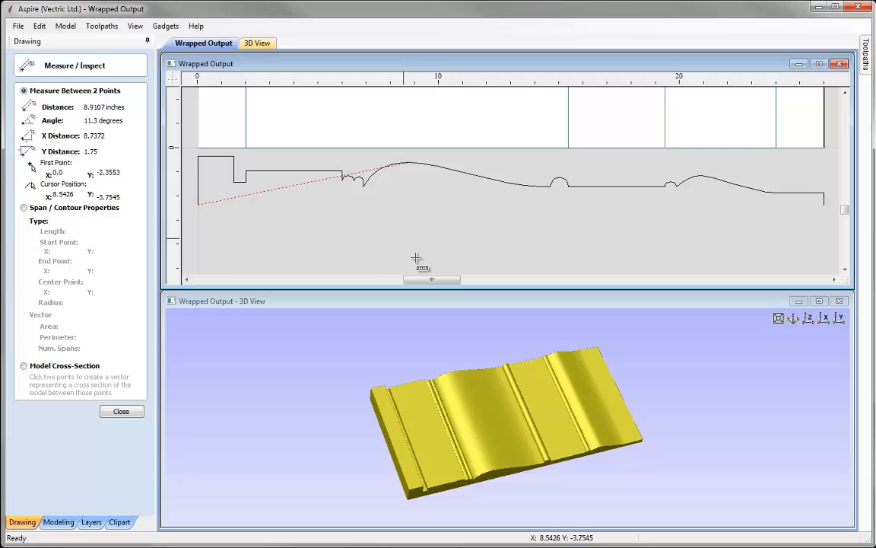
left_click(121, 411)
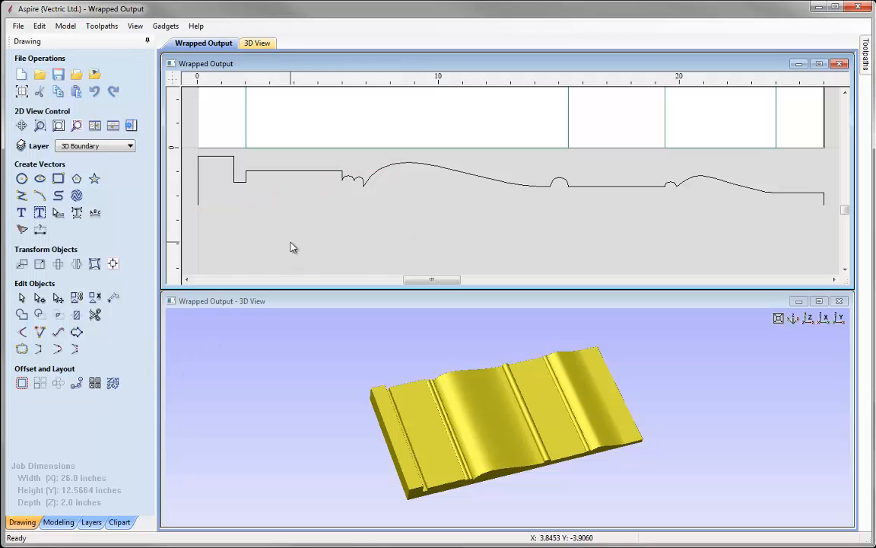
Maximize the 2D view and create a square-cornered 2.8 by 2.8 inch rectangle centred at X 0.0, Y 0.0.
key("f")
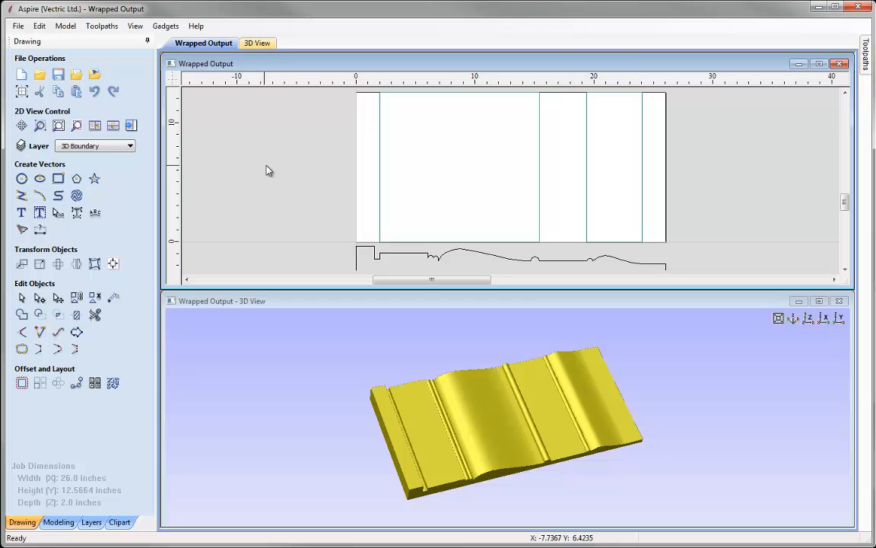
left_click(820, 64)
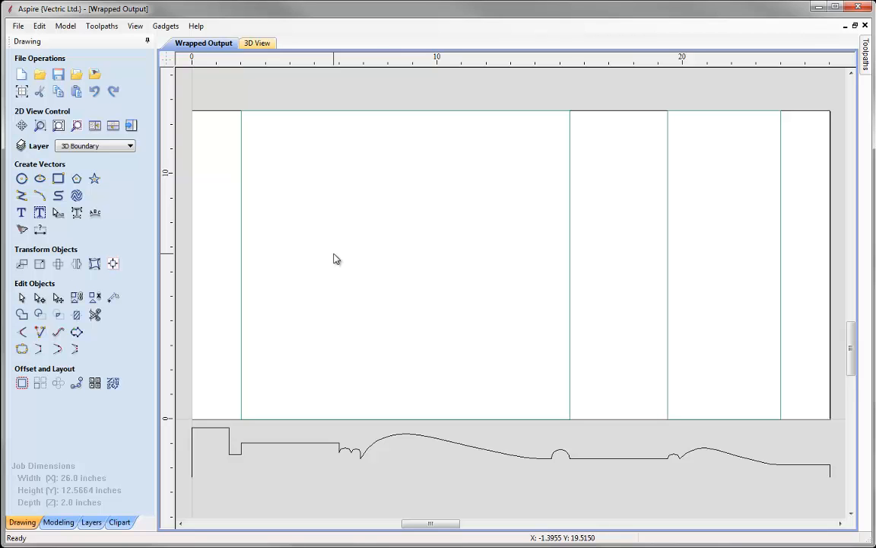
left_click(58, 179)
left_click_drag(105, 256, 65, 279)
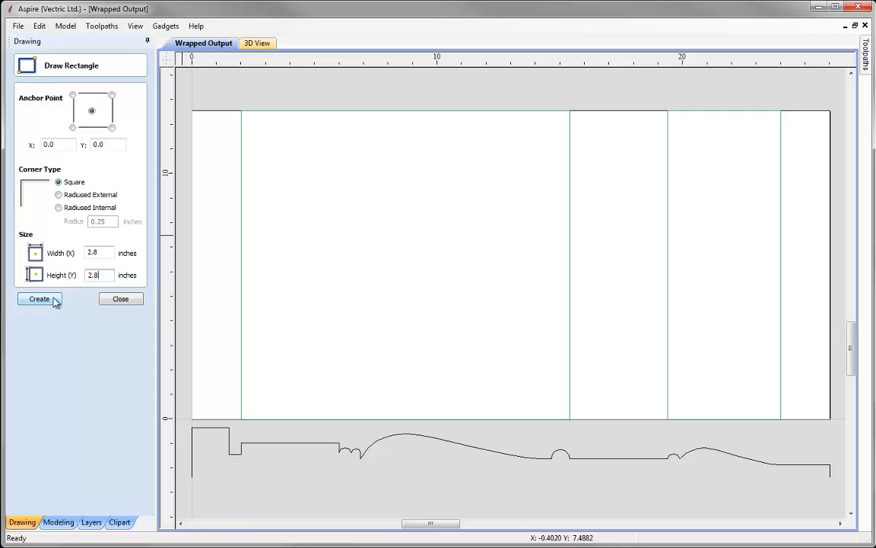
left_click(40, 299)
left_click(139, 300)
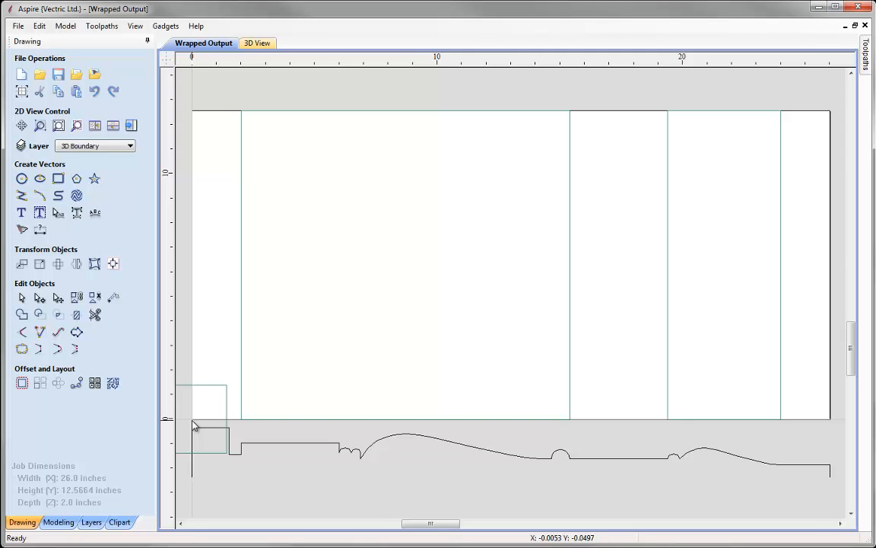
Centre the 2.8 inch square in the job and deselect it.
left_click(199, 387)
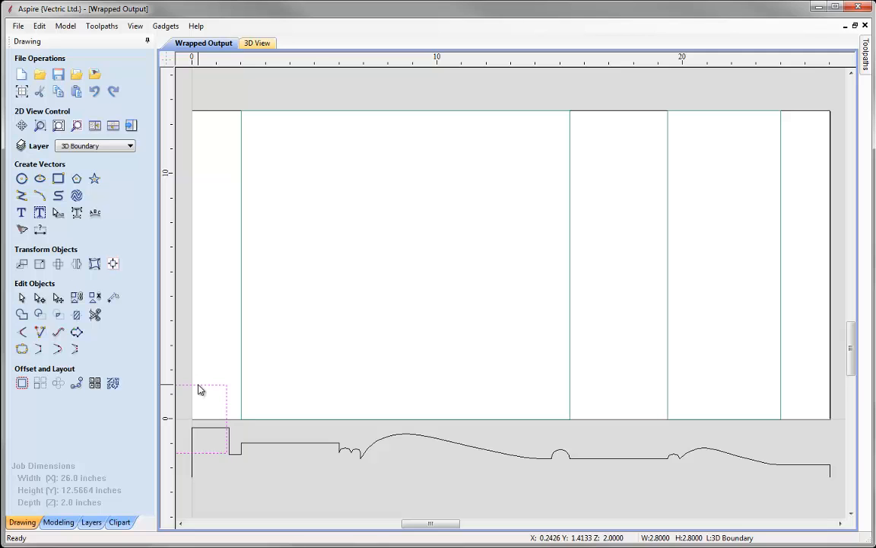
key("F9")
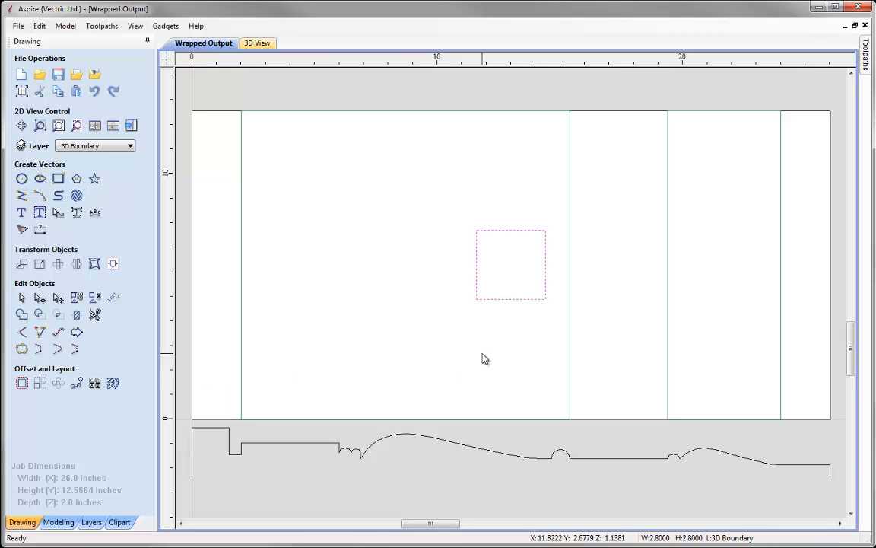
left_click(527, 353)
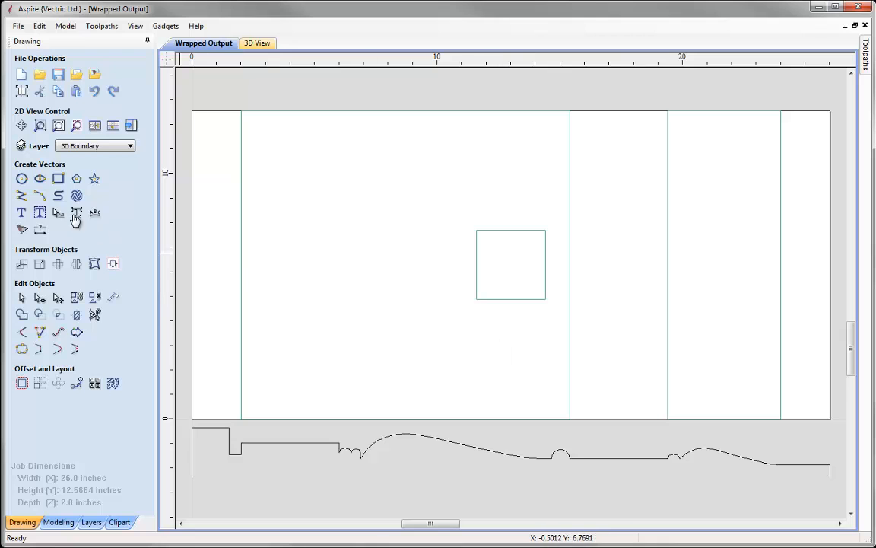
Draw a 4 inch diameter circle centred on the square and compare it with the square's corners.
left_click(21, 179)
left_click_drag(71, 157, 16, 157)
type("4")
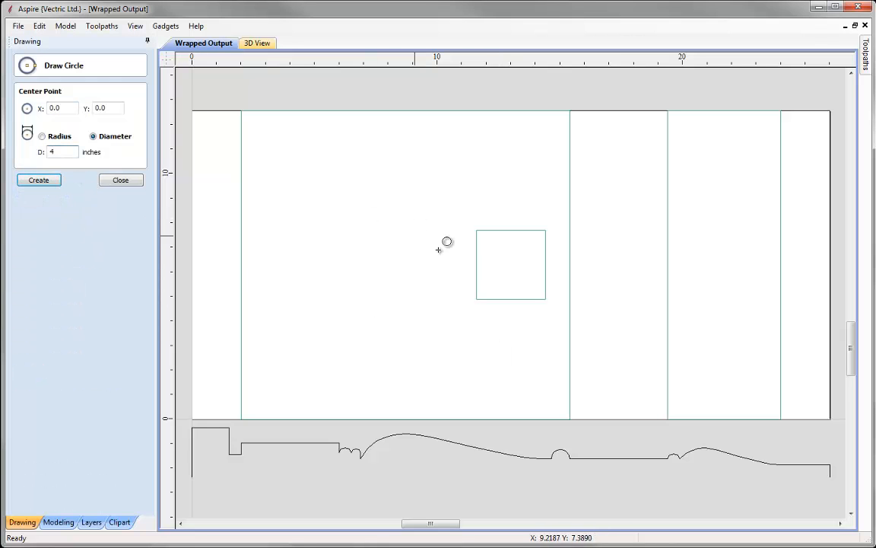
left_click(510, 265)
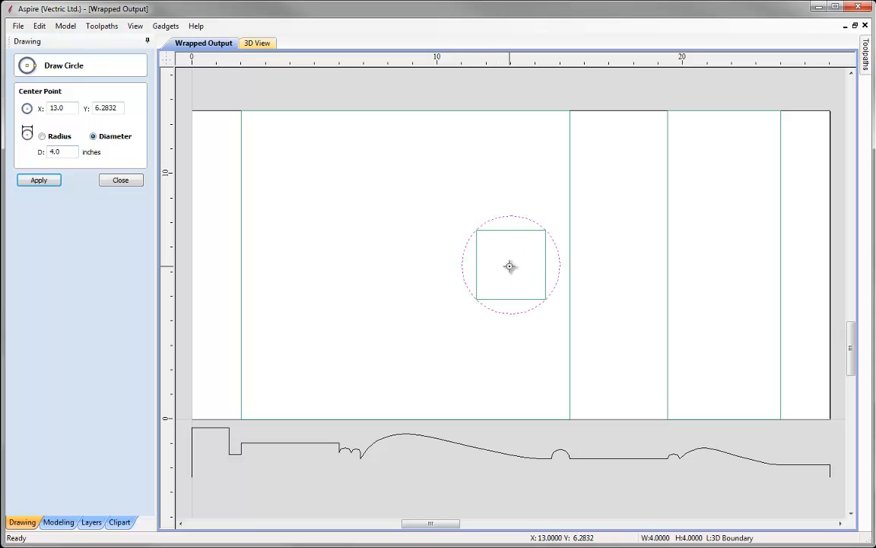
key("Escape")
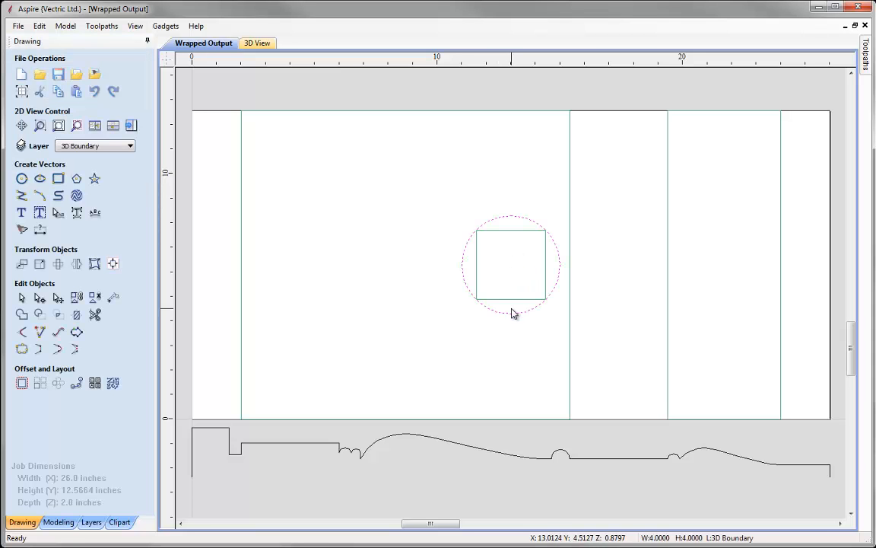
scroll(517, 267, "up", 3)
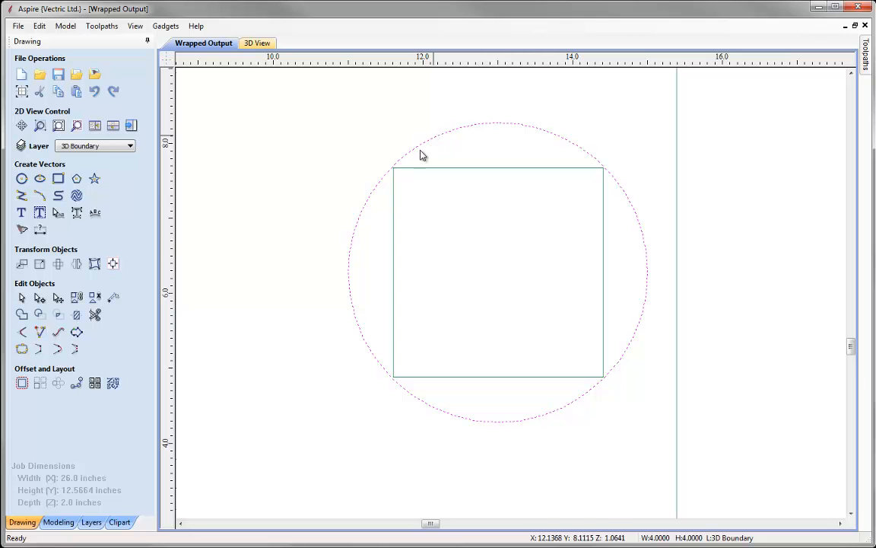
left_click(545, 441)
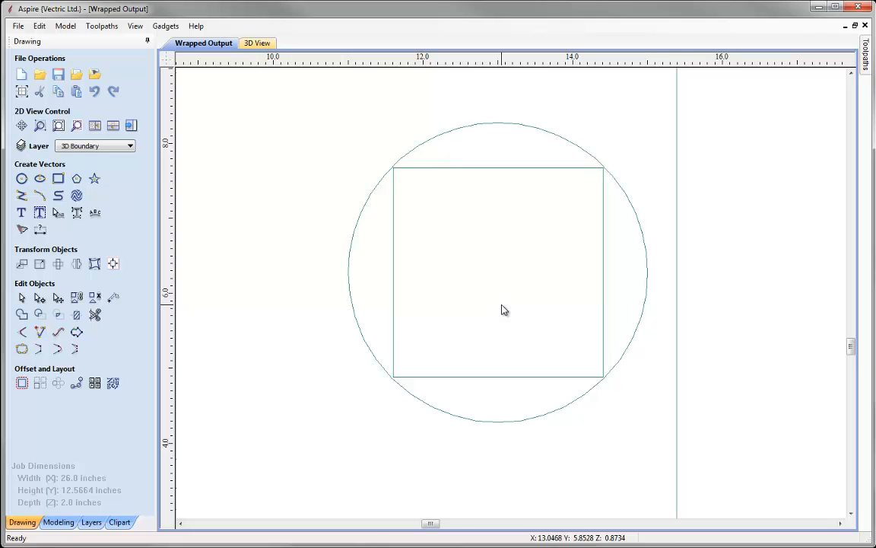
Delete the circle around the square.
key("f")
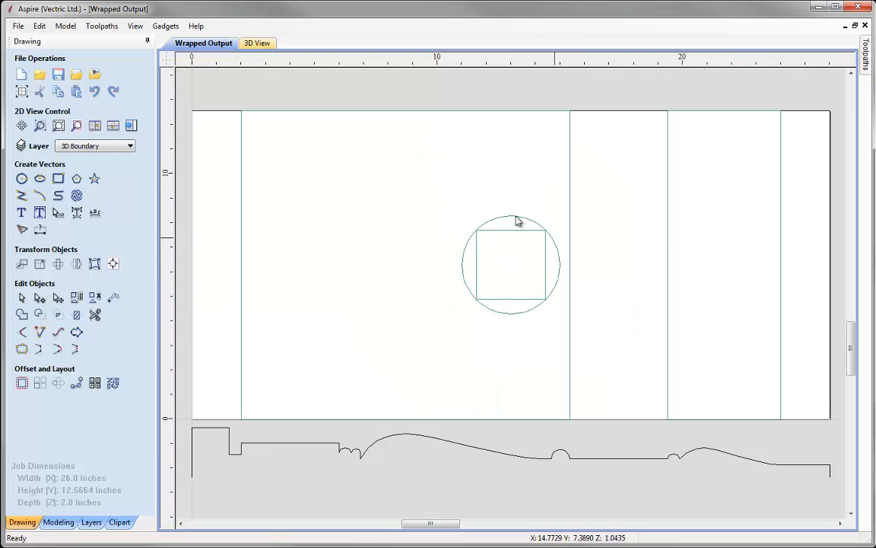
left_click(493, 312)
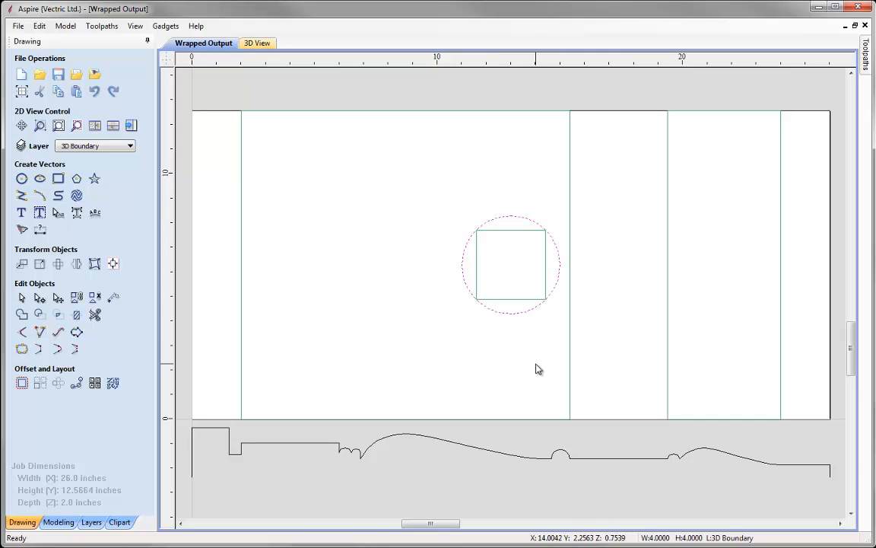
key("Delete")
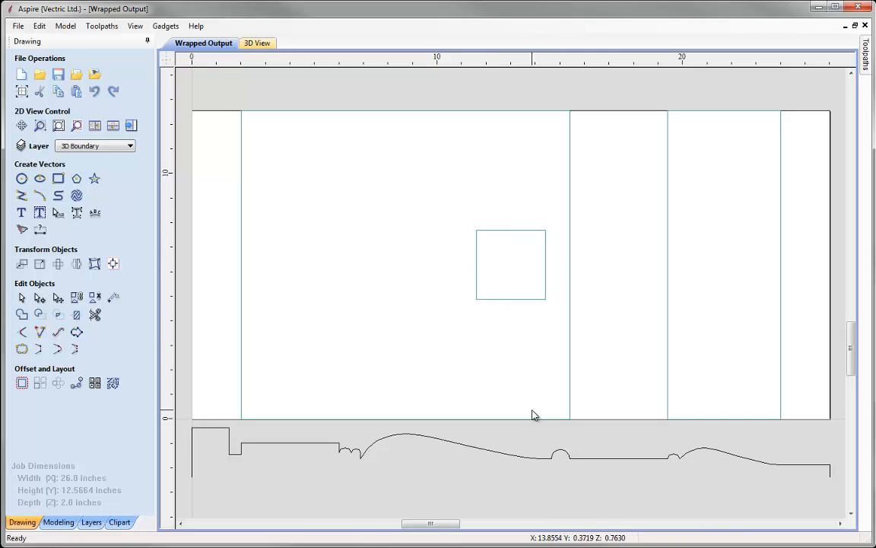
Unwrap the 2.8 inch square around the cylinder with the Vector Unwrapper gadget.
left_click(501, 300)
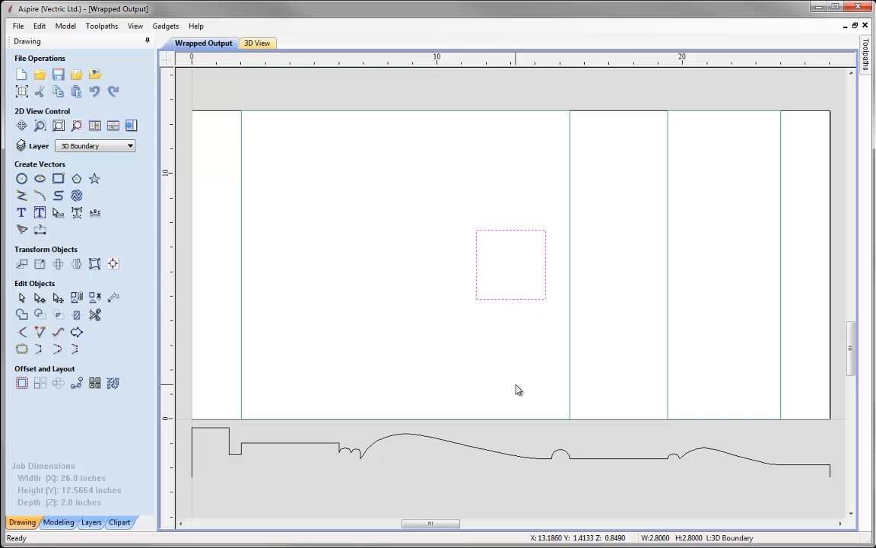
left_click(165, 26)
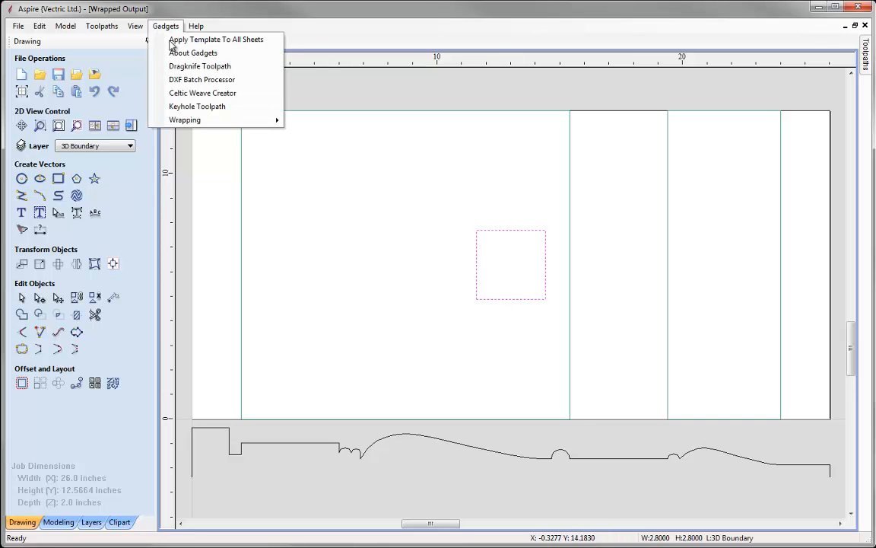
mouse_move(223, 130)
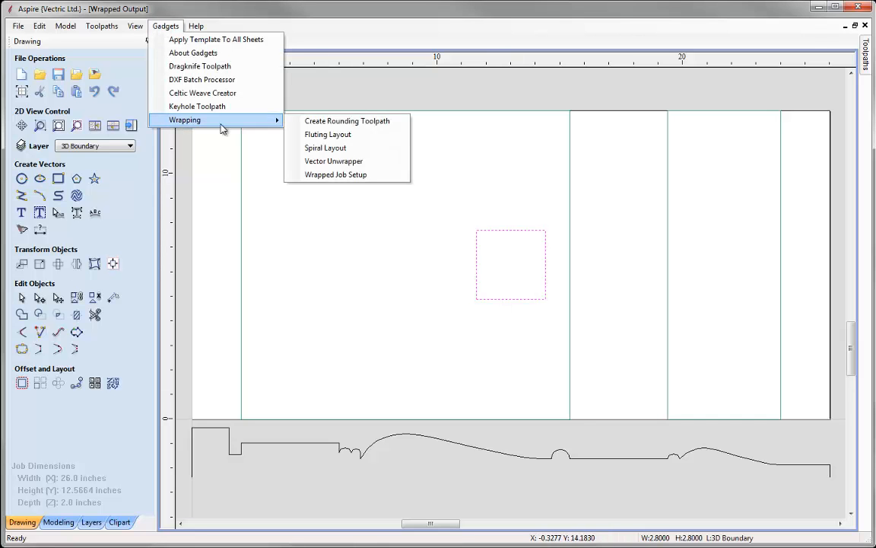
left_click(335, 161)
left_click(554, 314)
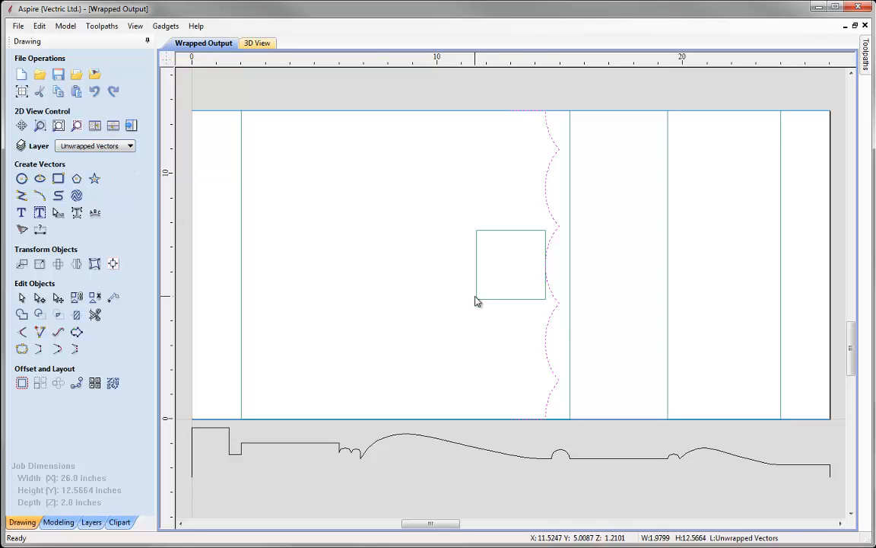
Rotate the scalloped vector 90 degrees counterclockwise and move it below the long profile, aligned with the profile's start at X 0.
left_click(532, 332)
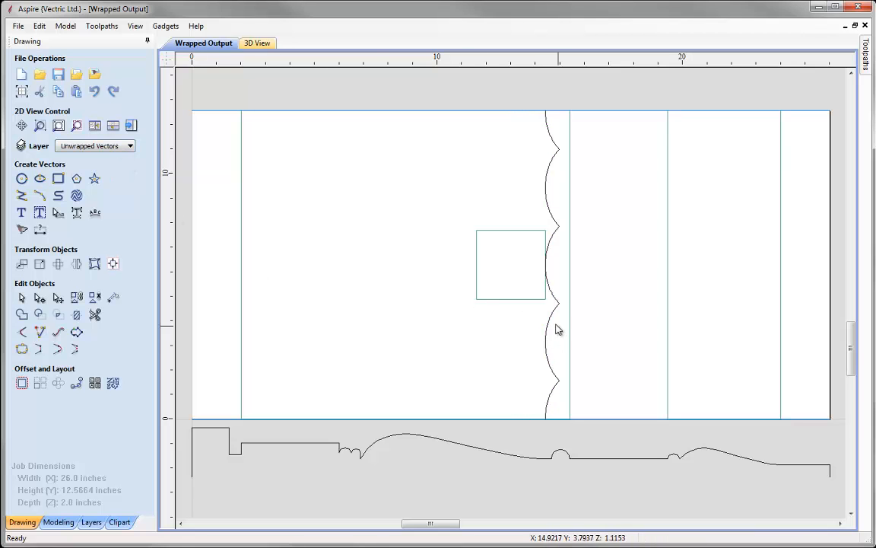
left_click(542, 354)
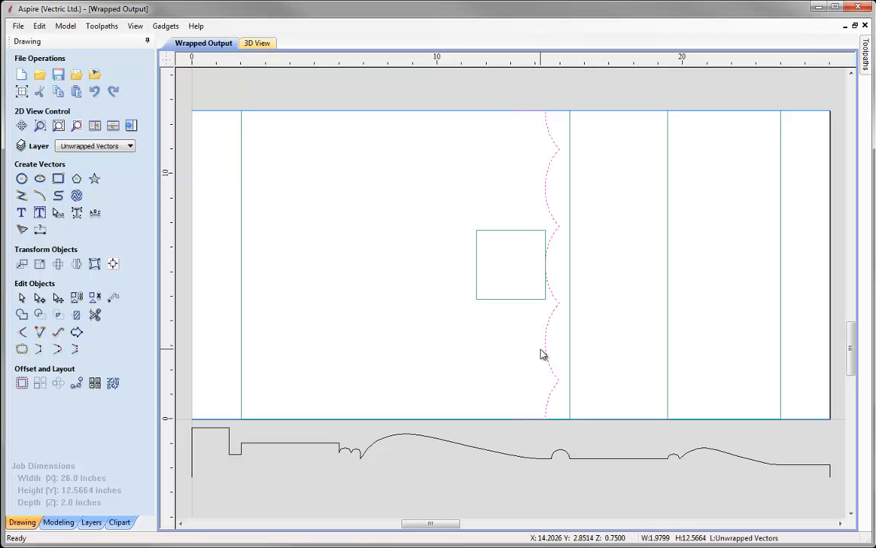
key("4")
key("4")
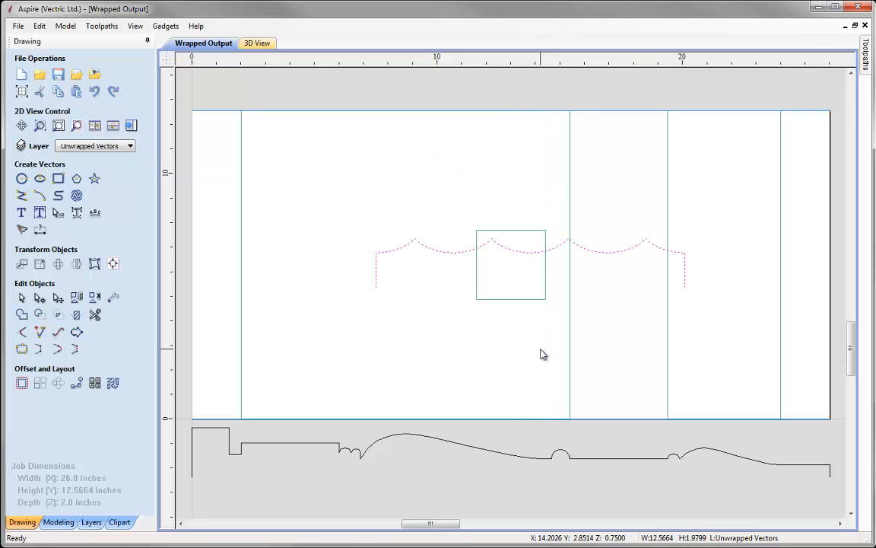
left_click(517, 258)
mouse_move(544, 248)
left_mouse_down()
mouse_move(420, 441)
mouse_move(369, 499)
mouse_move(356, 491)
left_mouse_up()
left_click(593, 509)
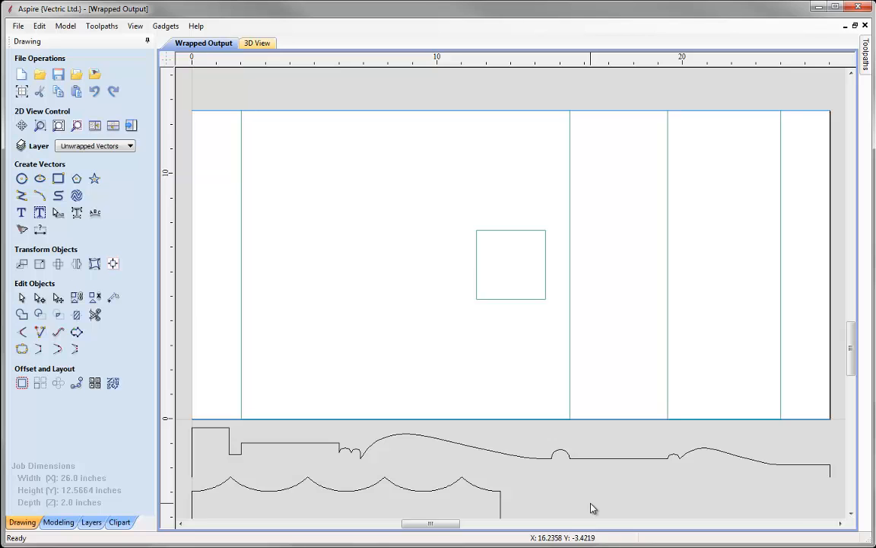
Delete the square vector in the middle of the job area.
scroll(591, 508, "down", 1)
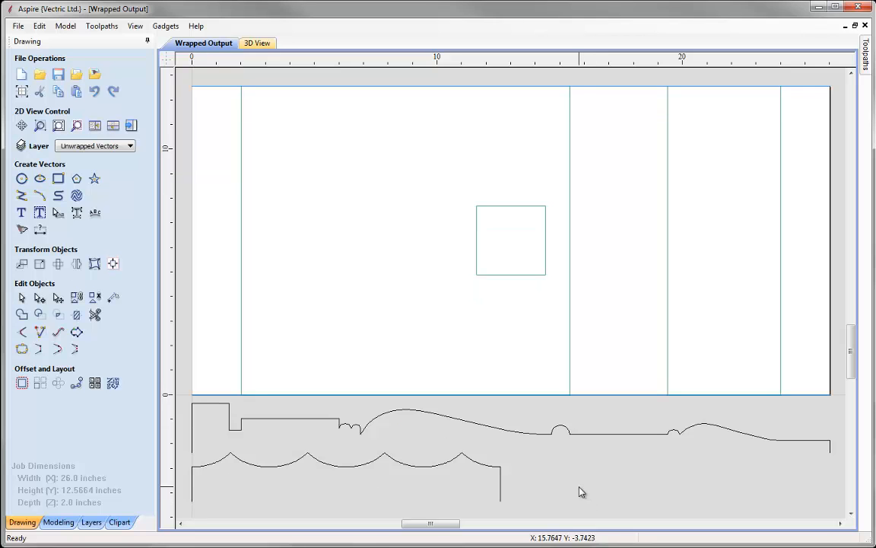
left_click(486, 277)
key("Delete")
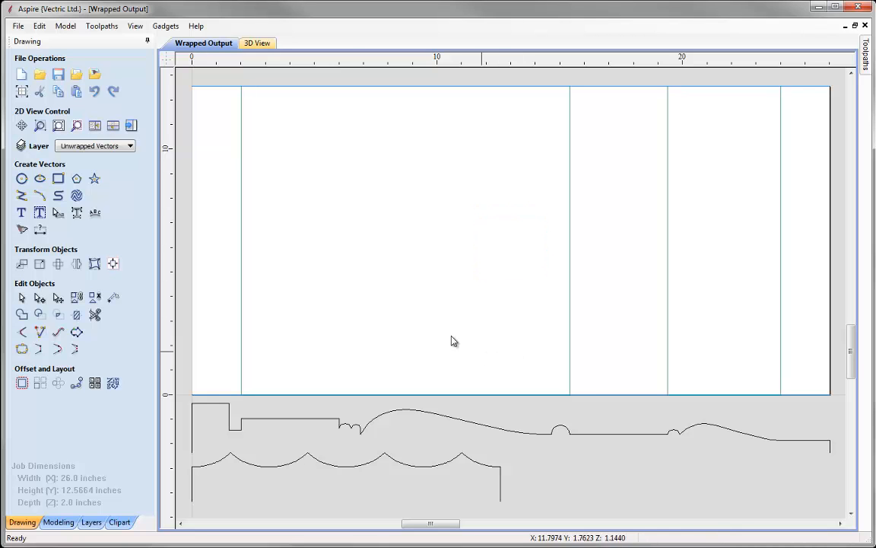
Toggle the visibility of the Unwrapped Vectors layer to check which vectors it holds.
left_click(118, 146)
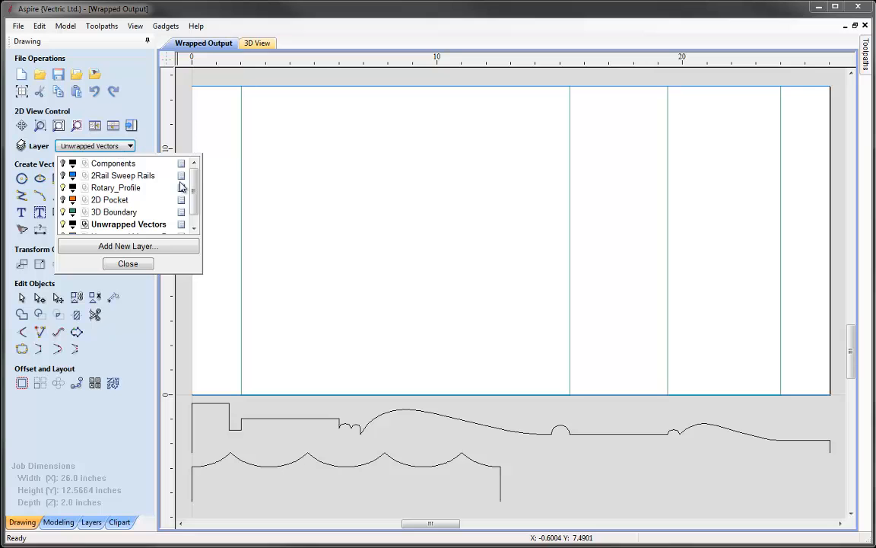
left_click_drag(196, 190, 197, 205)
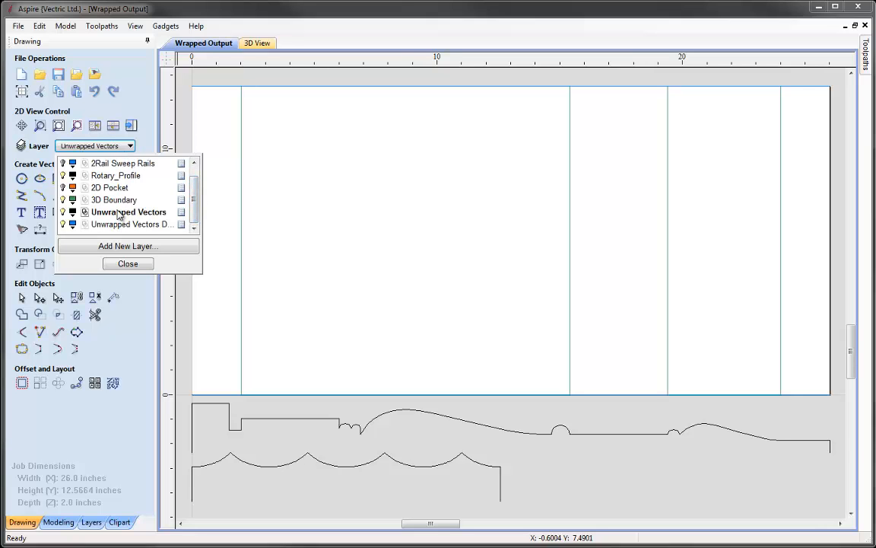
left_click(63, 212)
left_click(64, 212)
left_click(63, 212)
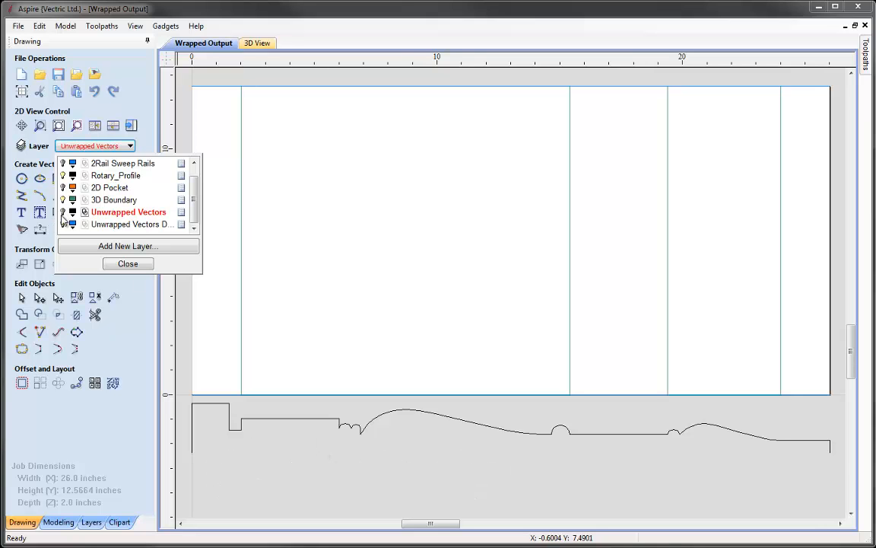
left_click(64, 213)
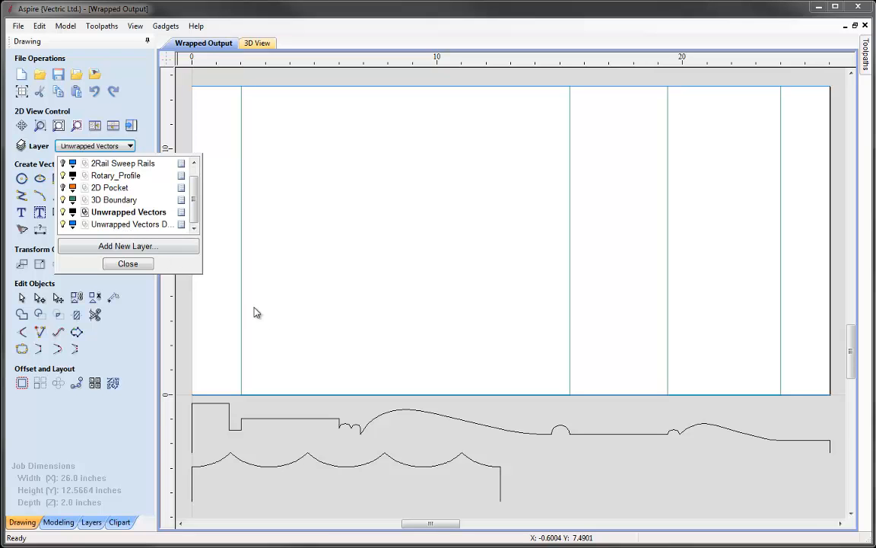
Delete the Unwrapped Vectors Drive Rails layer together with its data.
right_click(116, 226)
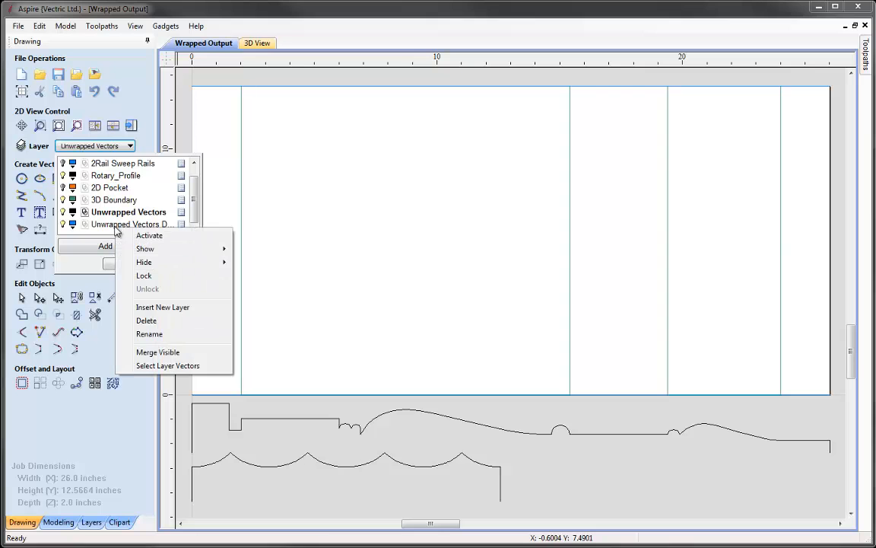
left_click(147, 320)
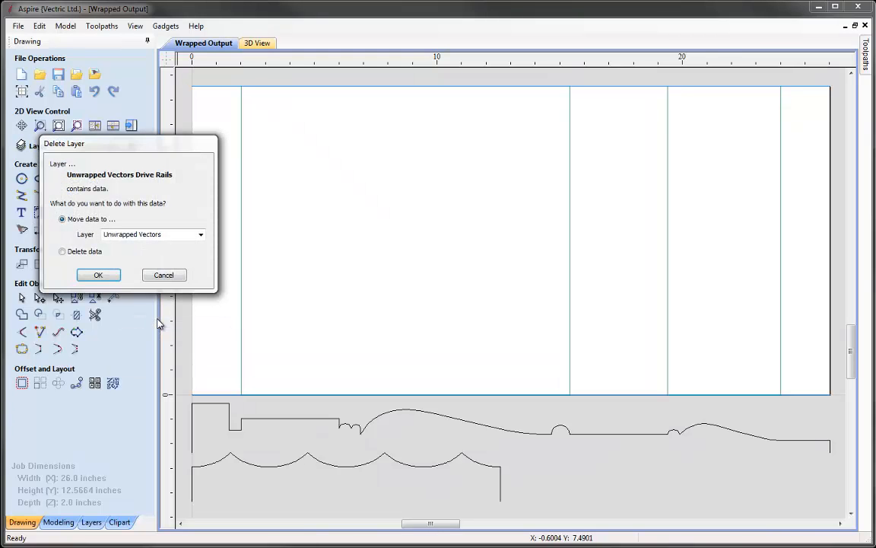
left_click(76, 251)
left_click(99, 276)
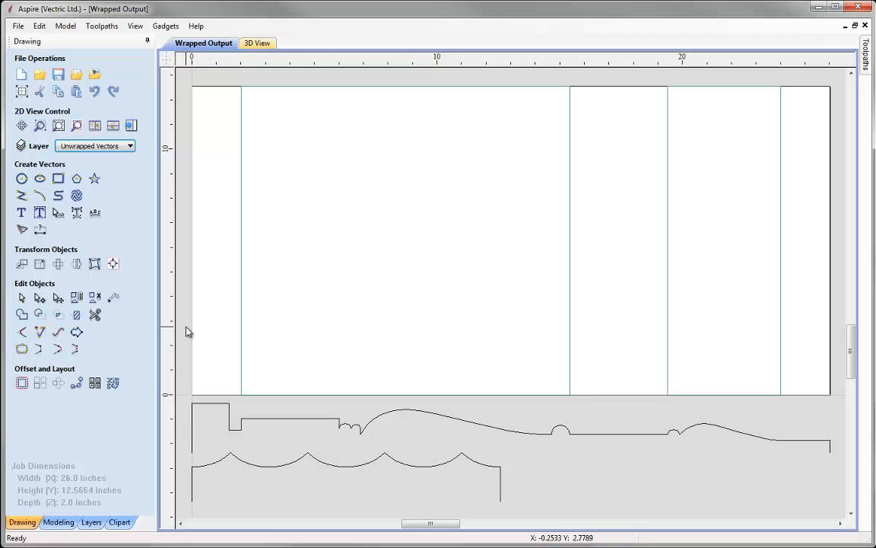
Hide the 3D Boundary layer and add a new layer named Rails.
left_click(124, 149)
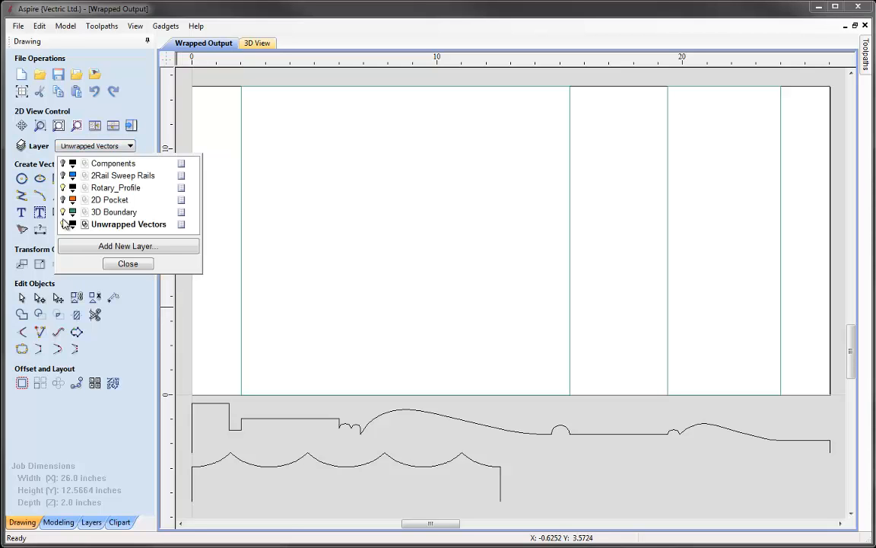
left_click(63, 213)
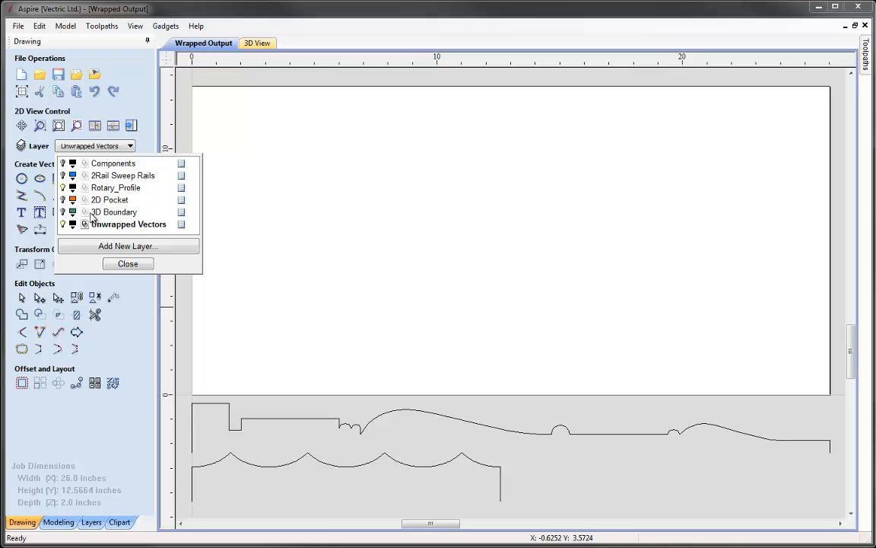
left_click(117, 246)
type("Rail")
key("Return")
type("s")
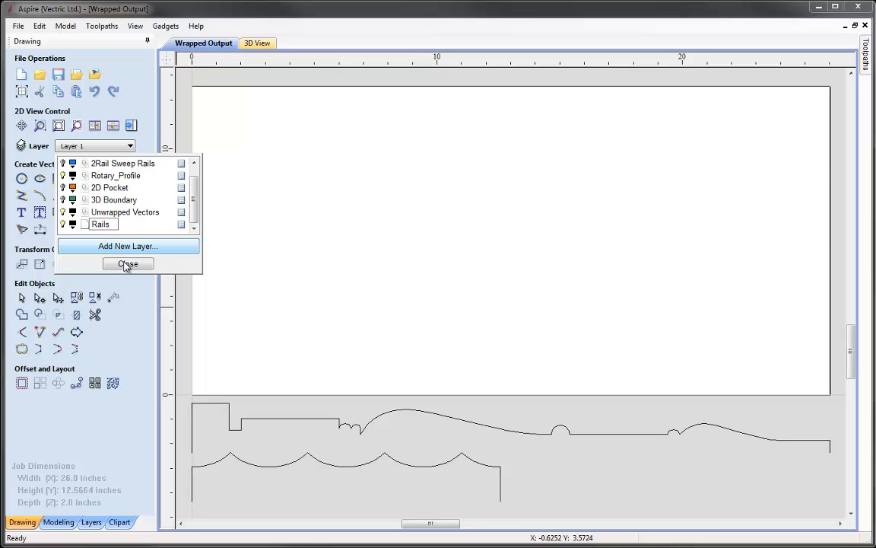
Set the Rails layer's color to orange and finish editing the layers.
left_click(72, 226)
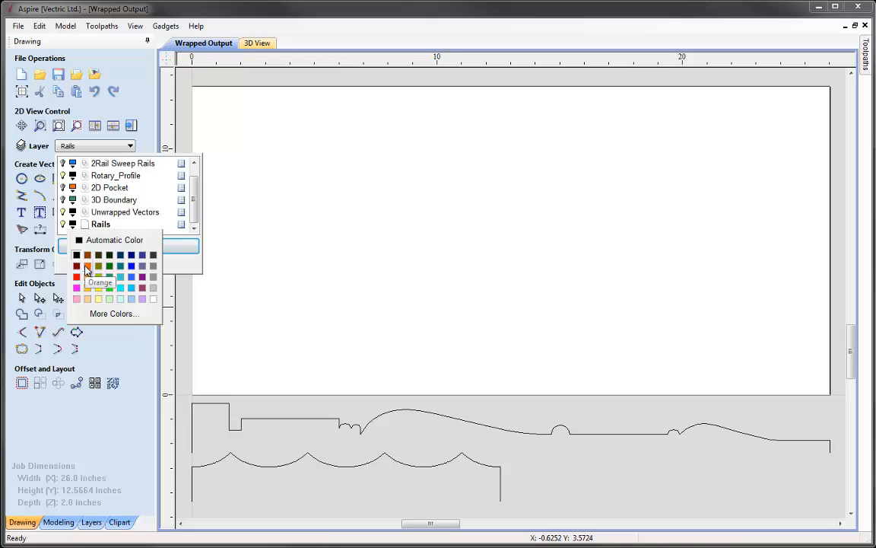
left_click(87, 266)
left_click(127, 264)
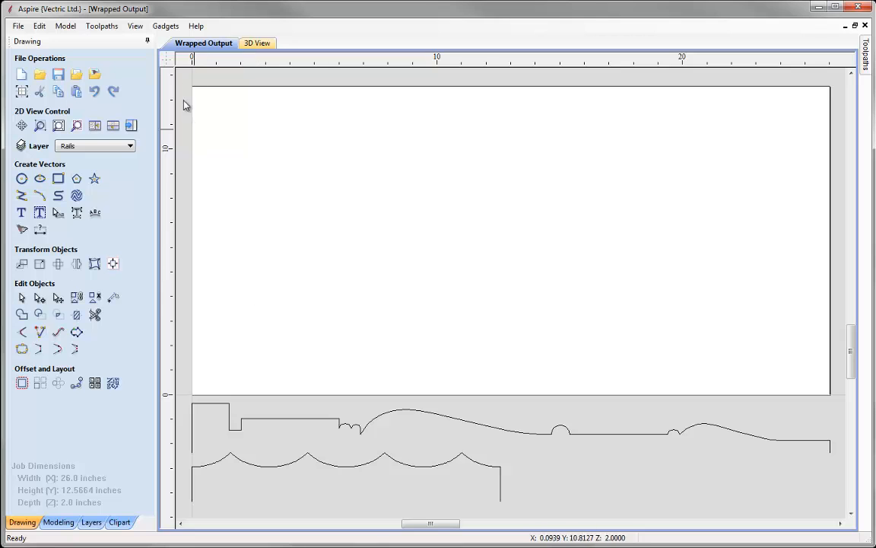
Show the guidelines and draw a 4-inch line along the job's lower edge from X 2 to X 6.
left_click(167, 63)
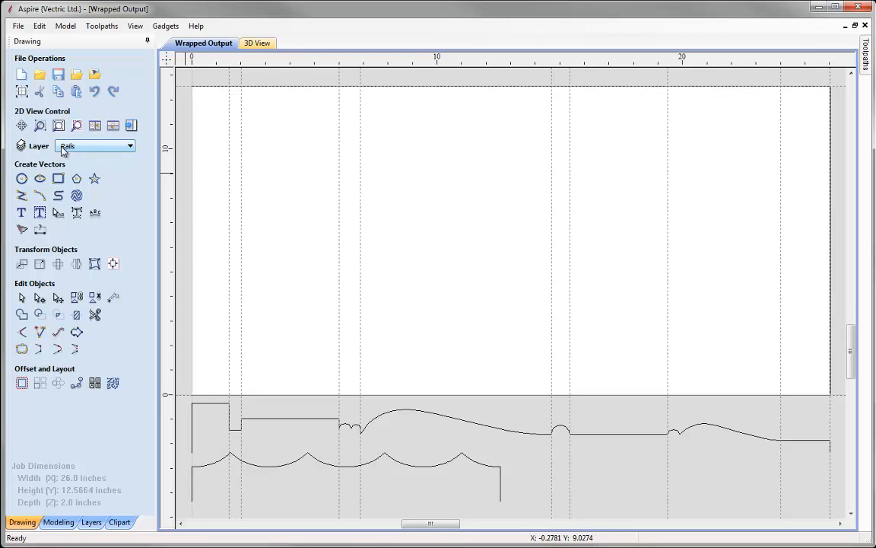
left_click(22, 197)
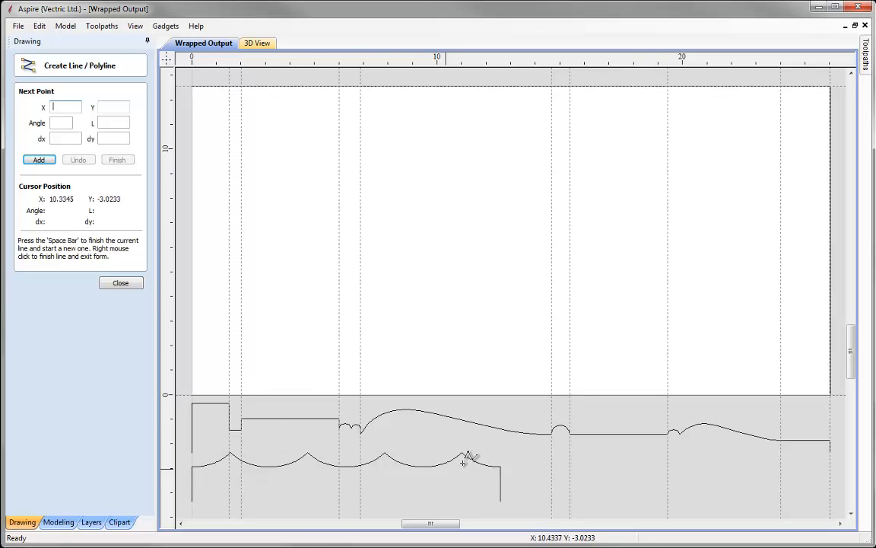
left_click(242, 395)
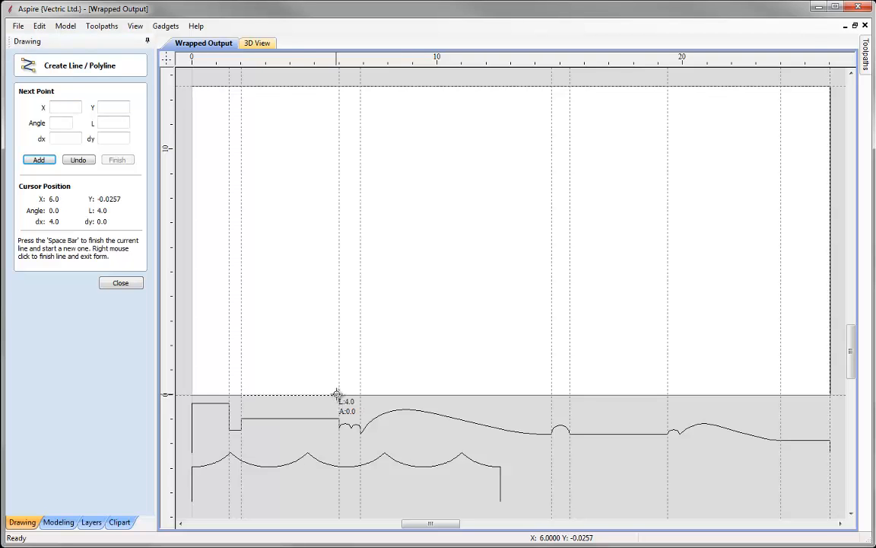
left_click(339, 394)
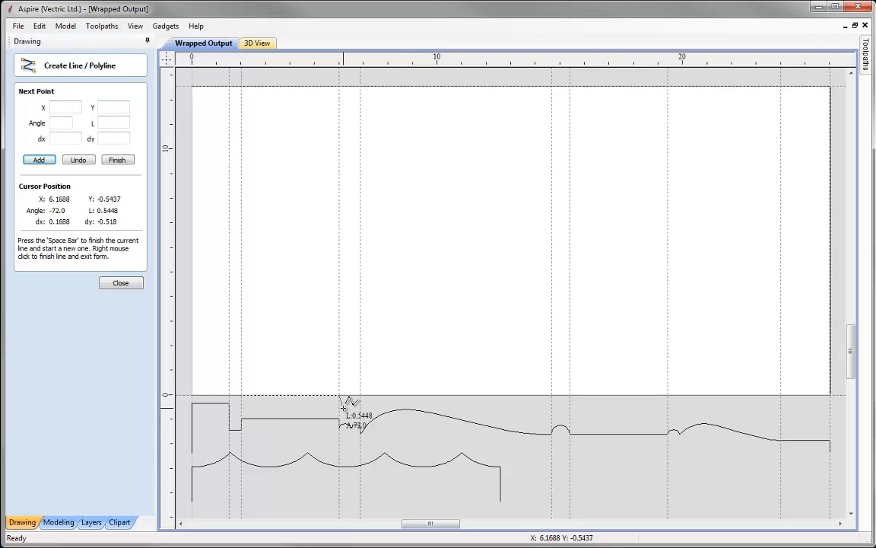
key("space")
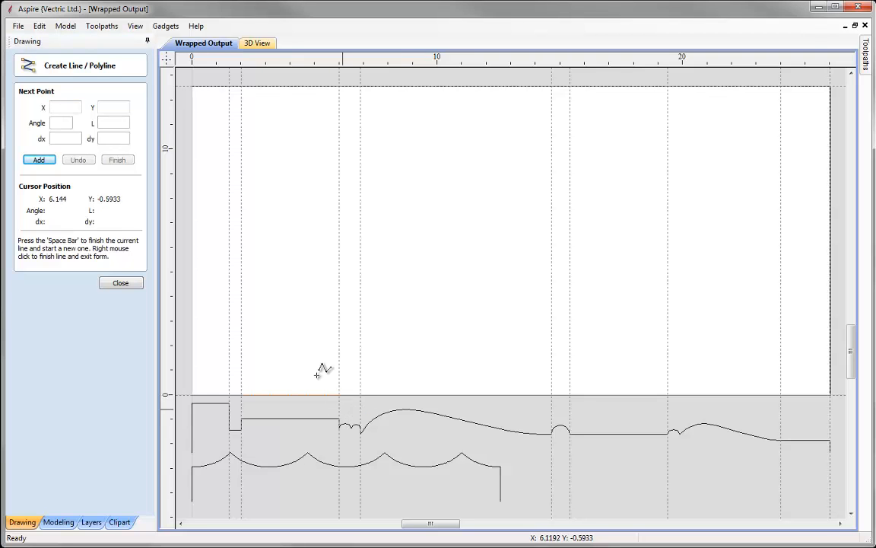
Draw a matching line along the job's upper edge at Y 12.5664 from X 2 to X 6 and finish the polyline.
left_click(241, 88)
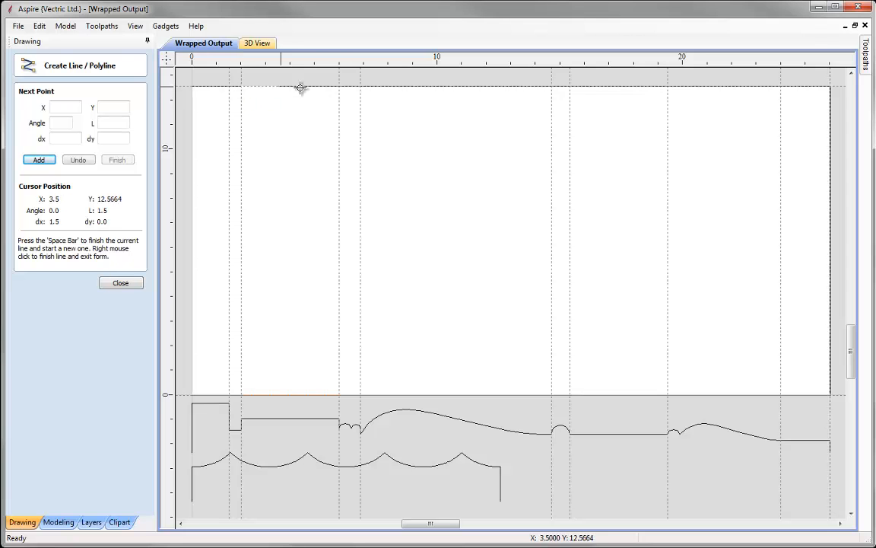
left_click(339, 87)
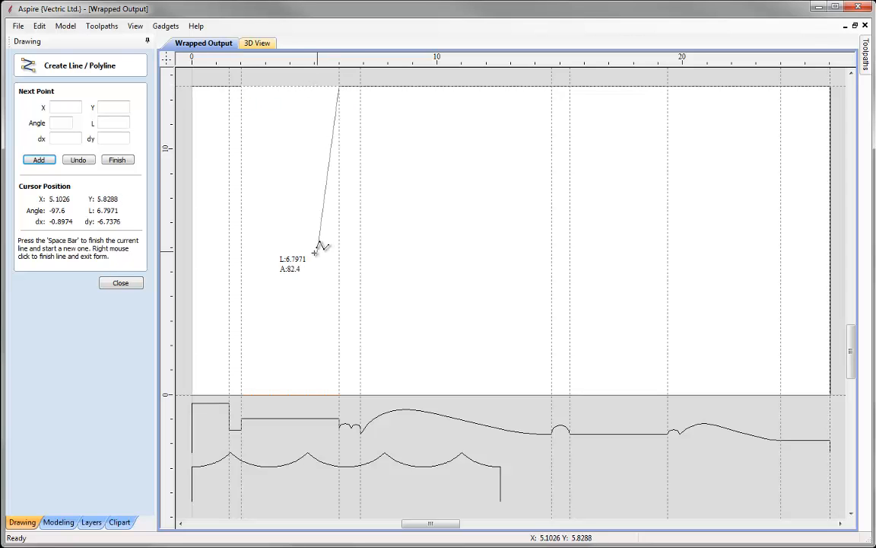
right_click(278, 244)
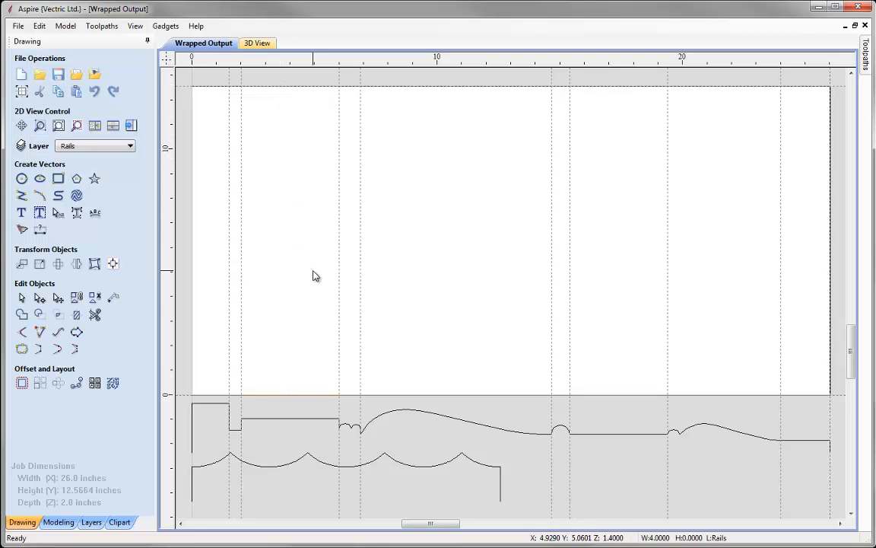
Hide the guidelines and check the two rail lines on the lower and upper edges by selecting them.
left_click(166, 59)
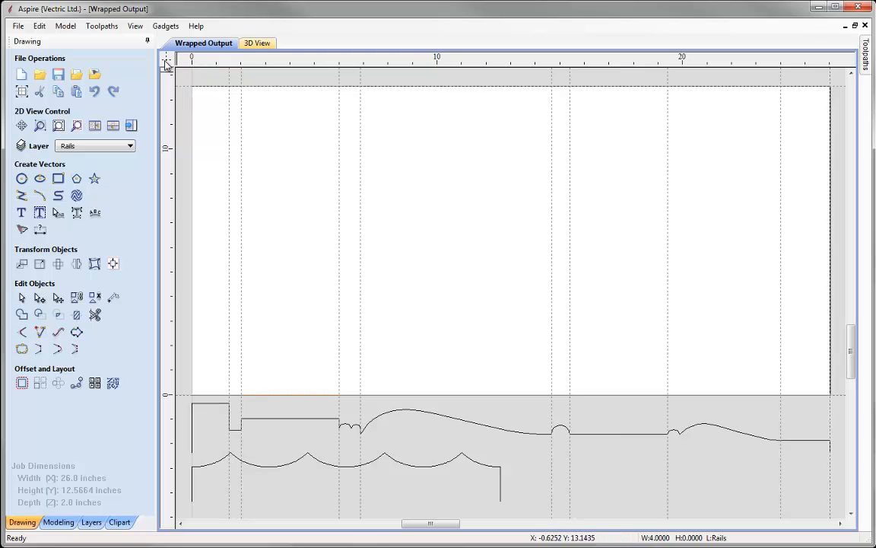
left_click(329, 295)
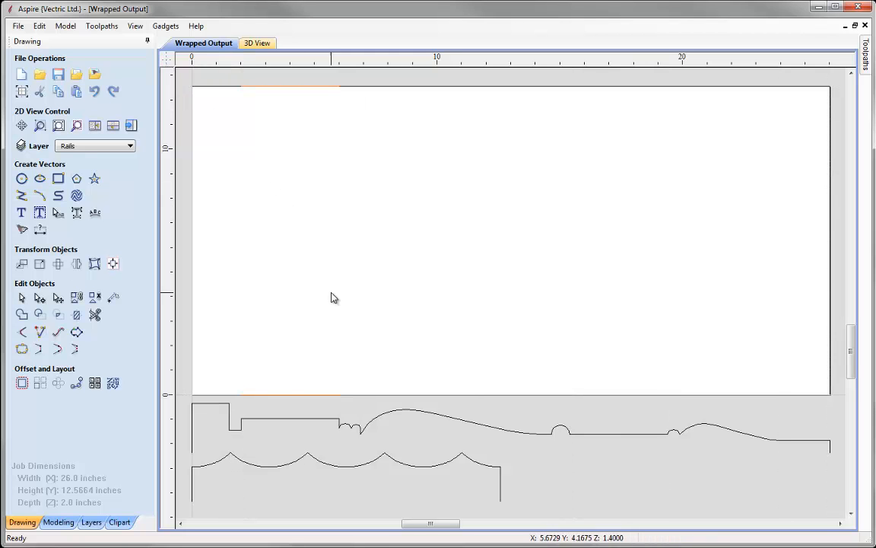
left_click(282, 395)
left_click(281, 86)
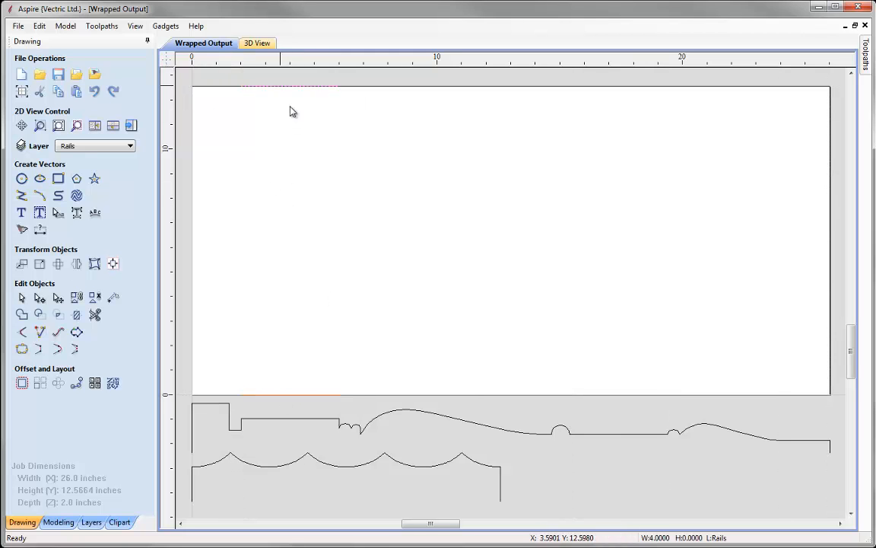
left_click(327, 271)
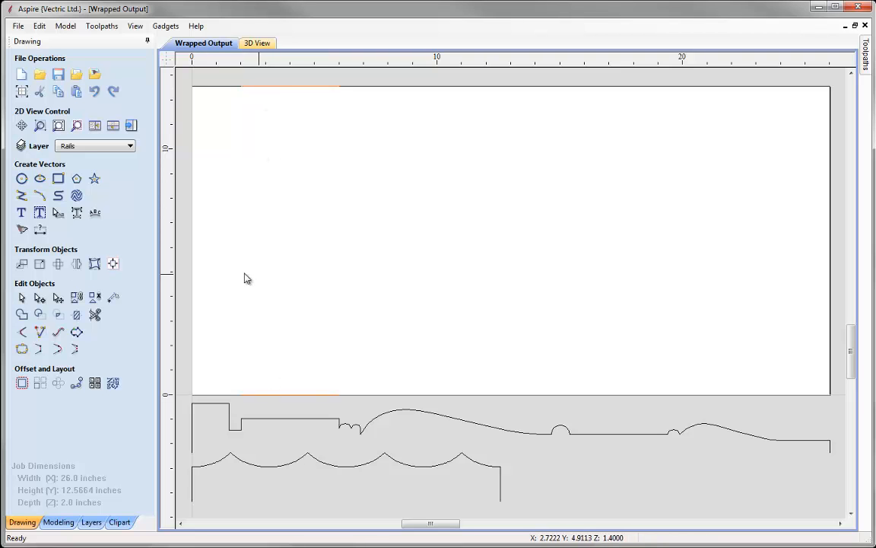
Show the Components layer, make it active, and tile the 2D view above the 3D view.
left_click(130, 146)
left_click_drag(193, 198, 193, 182)
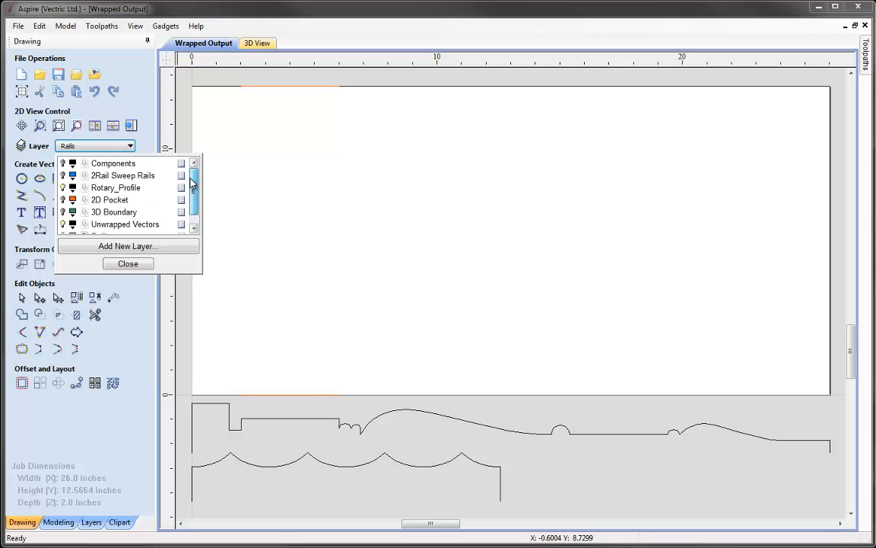
left_click(63, 162)
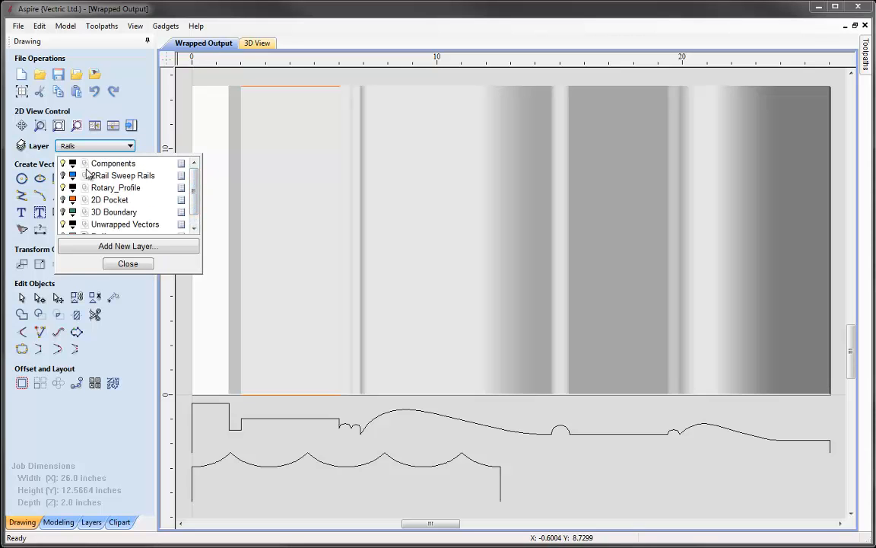
left_click(114, 164)
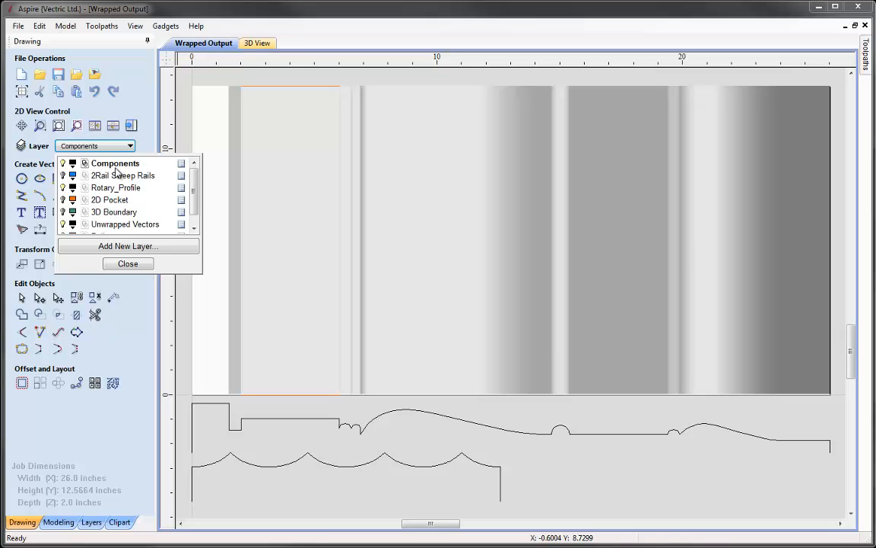
left_click(128, 263)
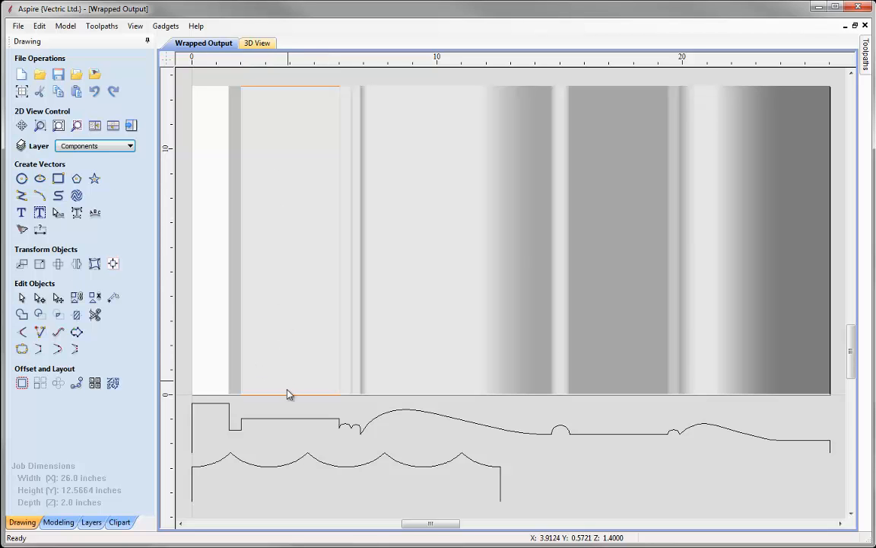
left_click(111, 128)
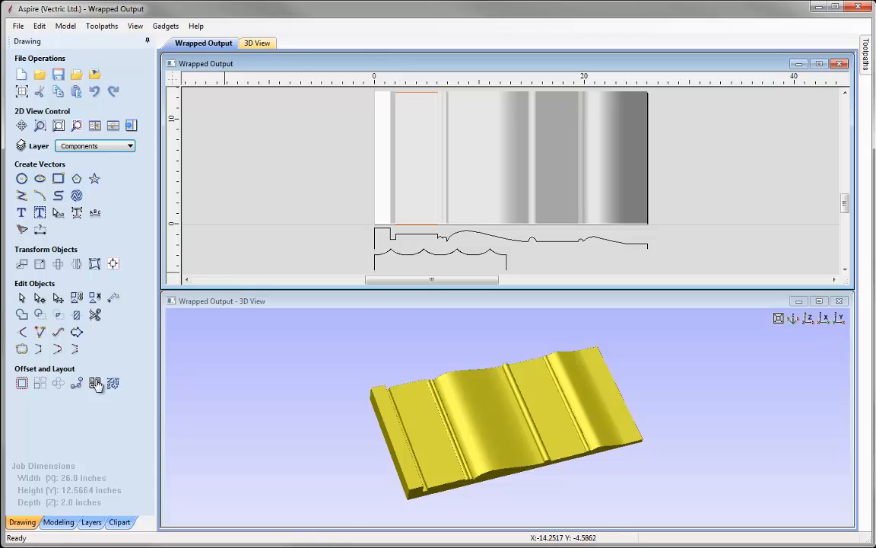
Hide the Basic Shape level and insert a new component level named Decorative Shapes.
left_click(61, 524)
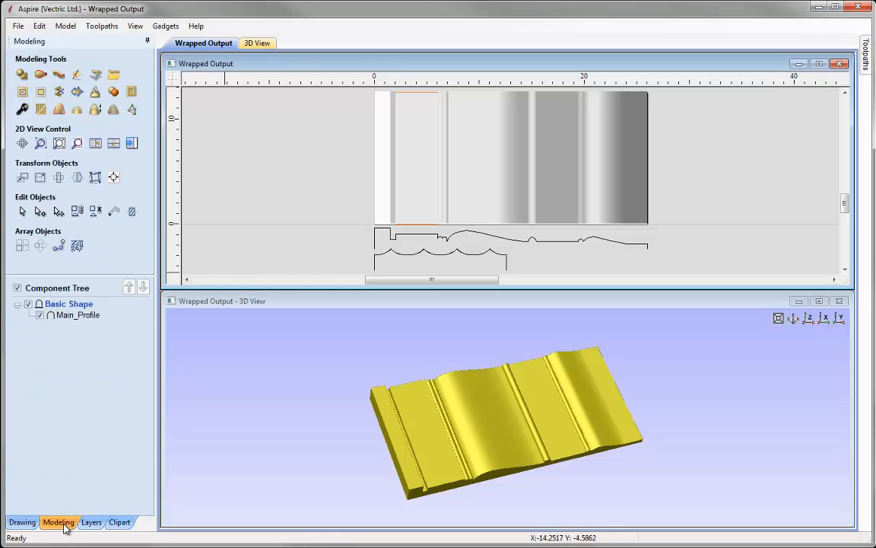
left_click(29, 304)
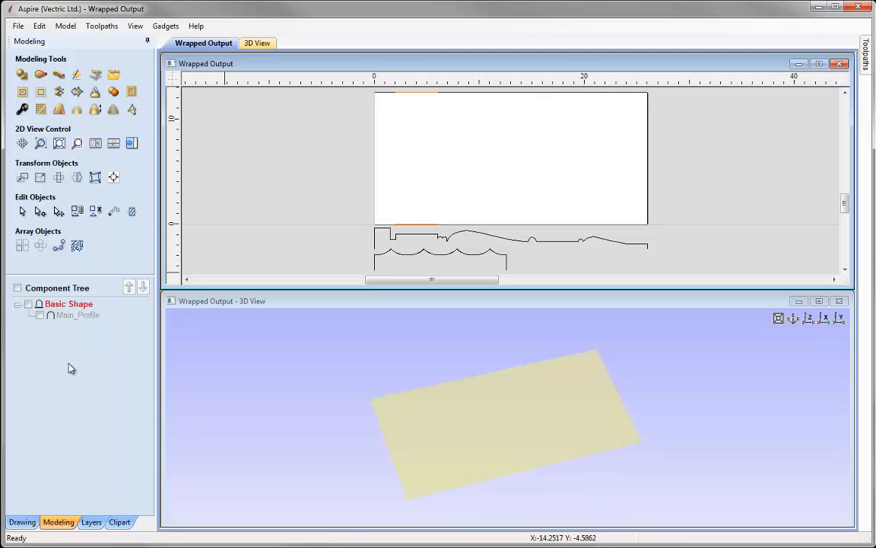
right_click(61, 307)
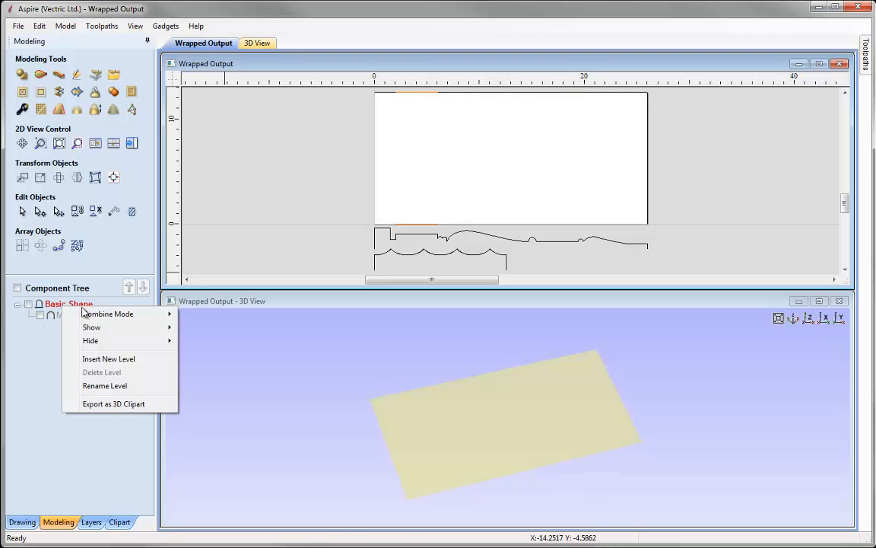
left_click(100, 359)
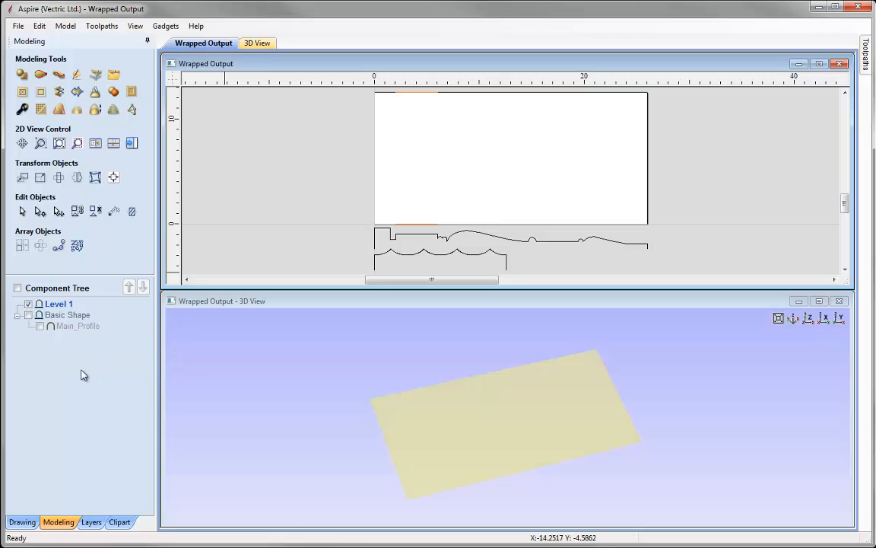
right_click(52, 306)
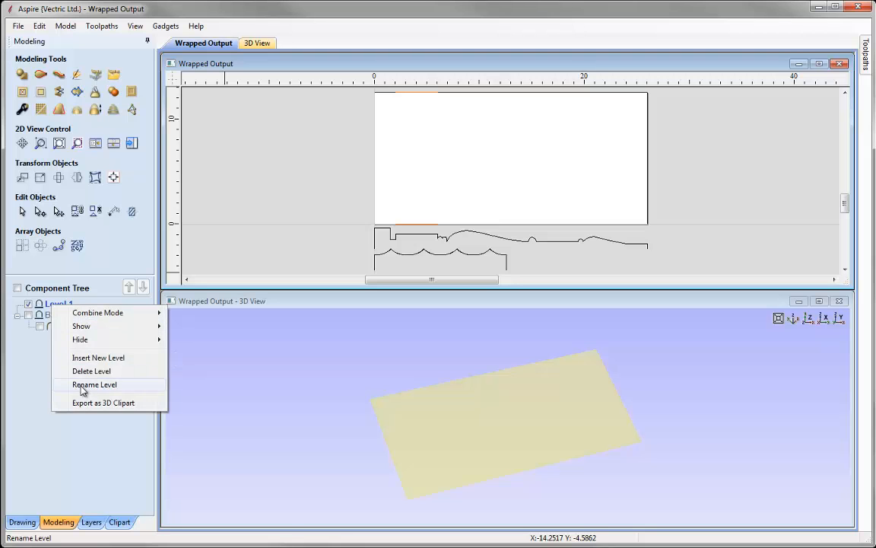
left_click(84, 387)
type("Decorative Shapes")
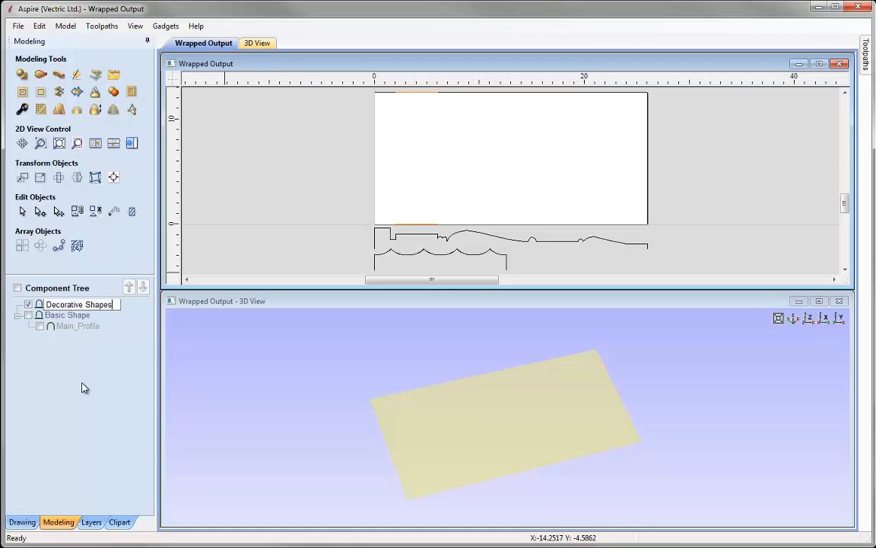
key("Return")
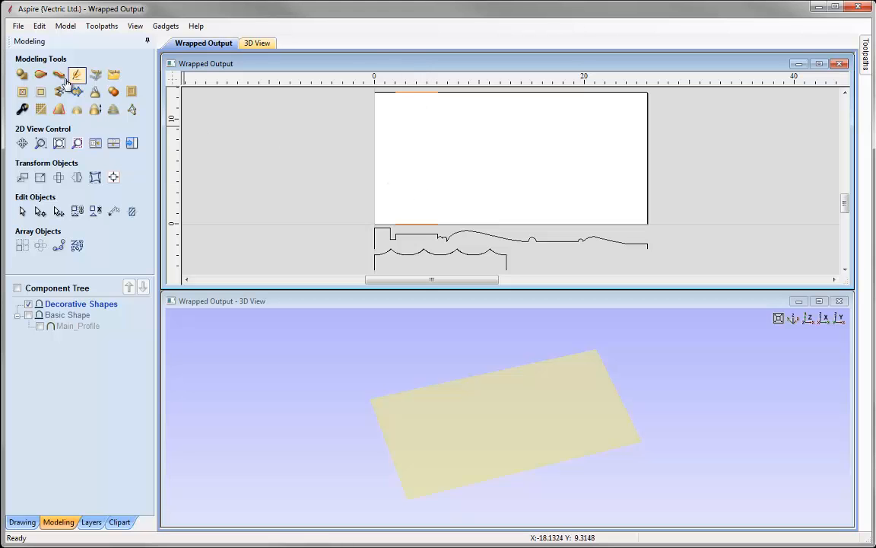
Start a Two Rail Sweep and use the upper and lower rail lines as its drive rails.
left_click(41, 77)
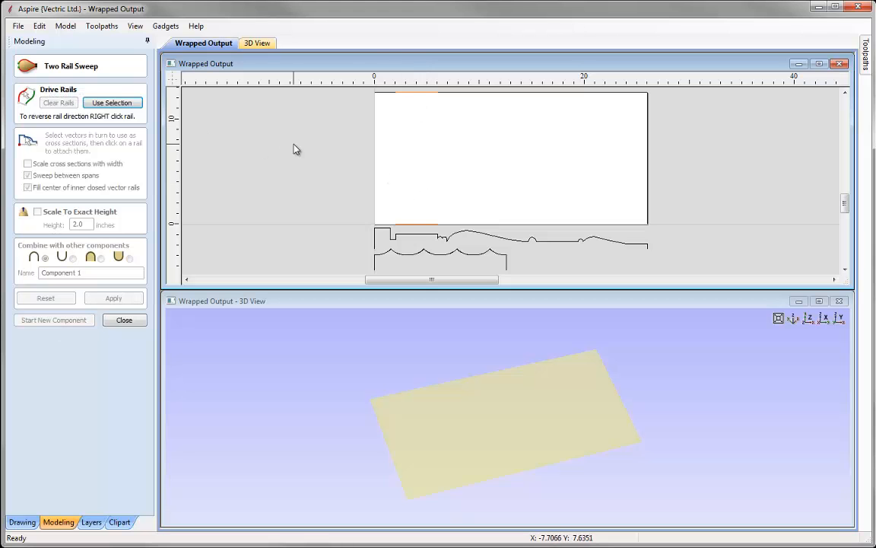
left_click(418, 94)
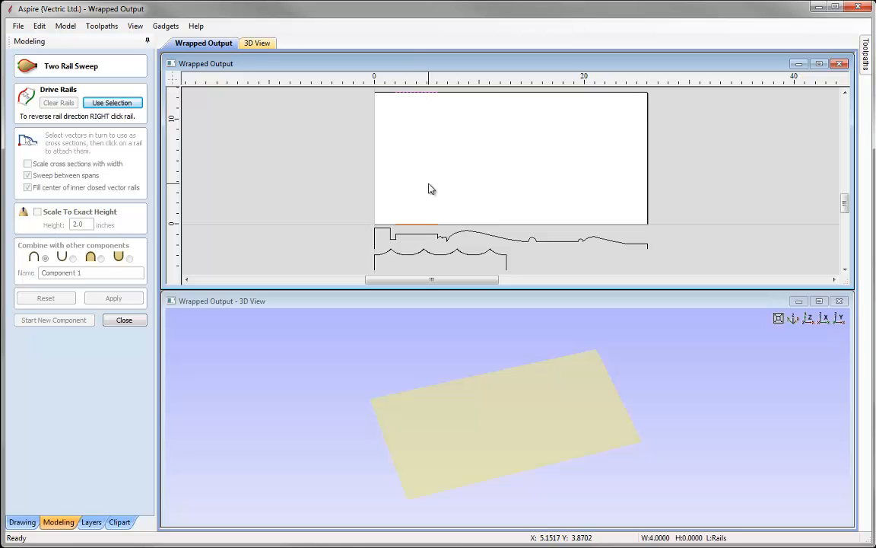
left_click(420, 230, "shift")
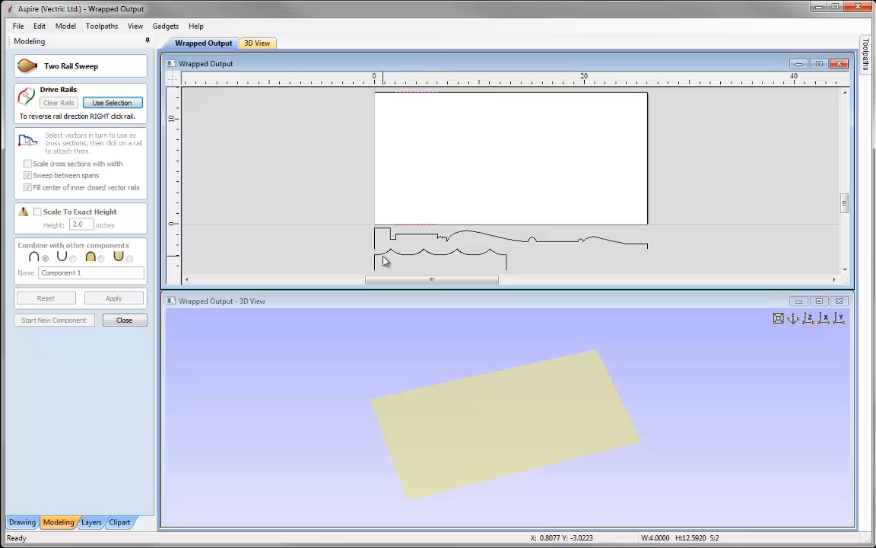
left_click(122, 103)
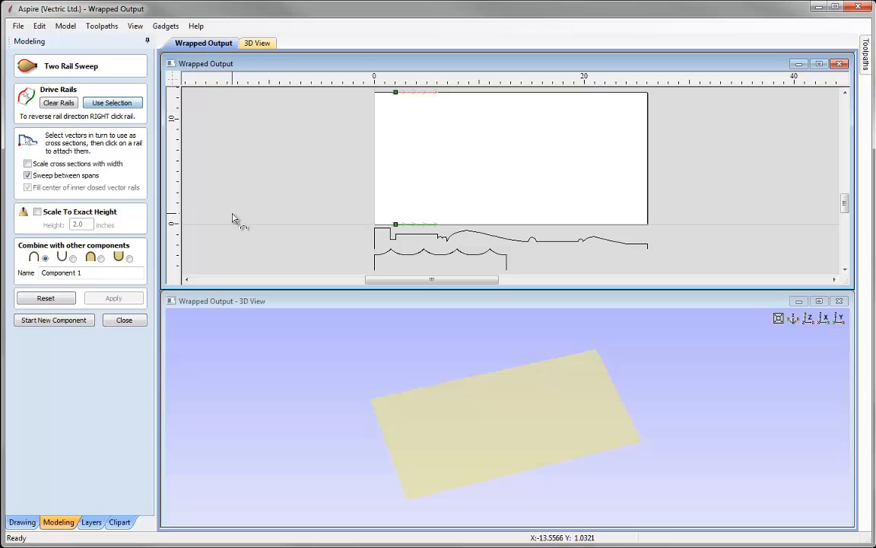
Sweep the scalloped profile along the rails as a component named Box Section, using the Merge combine mode.
left_click(378, 255)
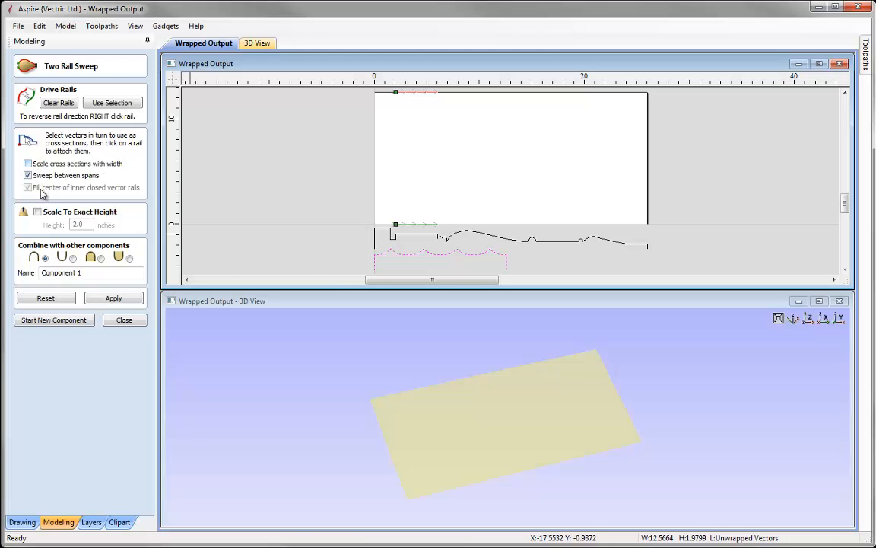
left_click(102, 258)
left_click_drag(84, 272, 19, 272)
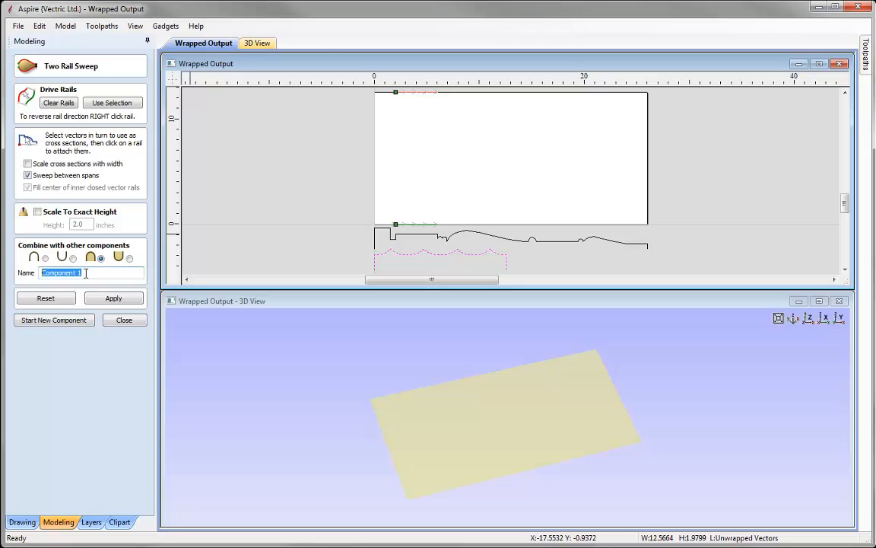
type("Box Section")
left_click(119, 298)
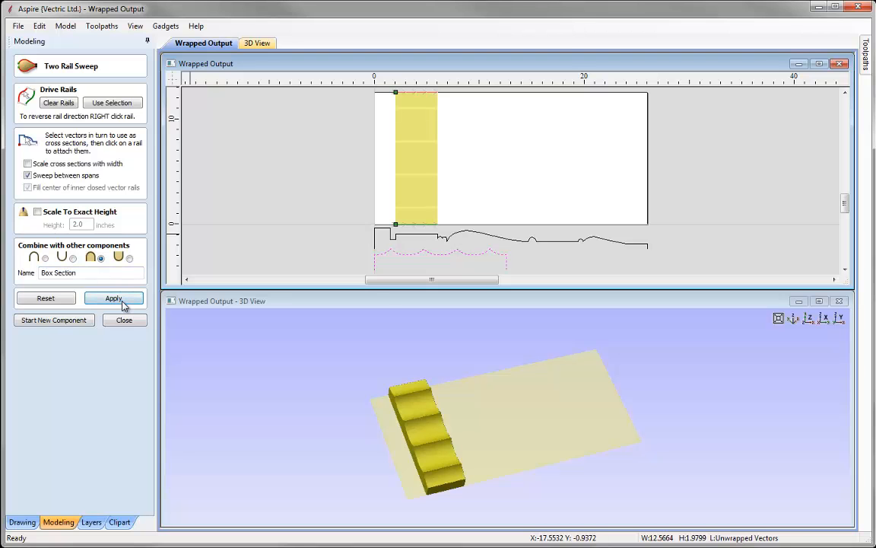
left_click(125, 320)
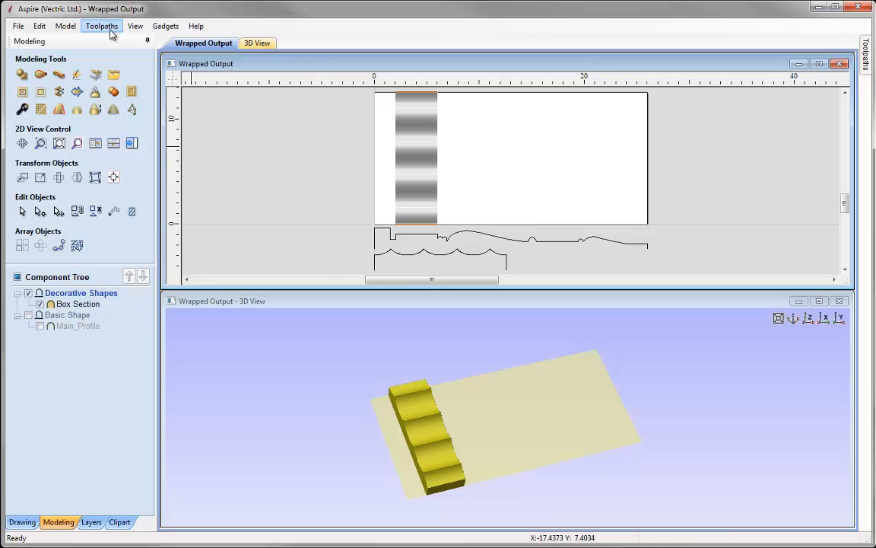
Maximize the 3D view, wrap Y values around the X axis, and inspect the box section from several angles.
left_click(818, 301)
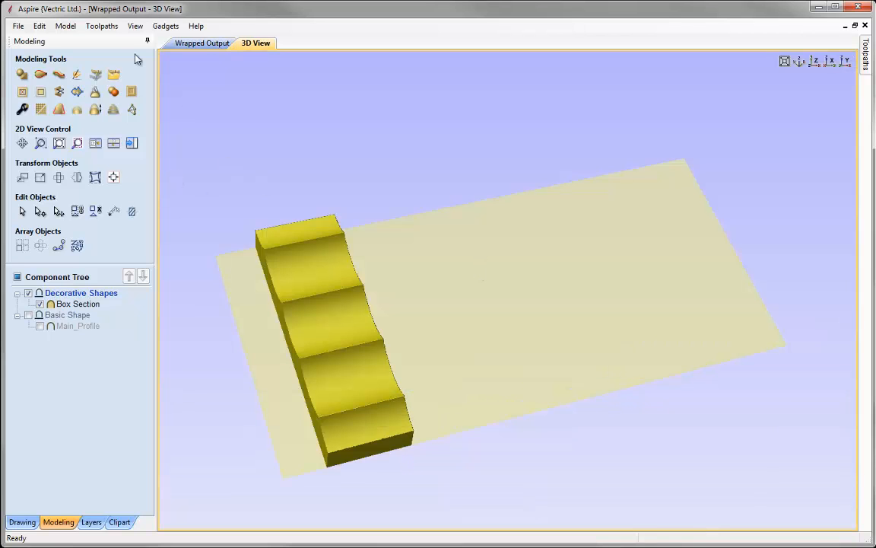
left_click(109, 28)
mouse_move(103, 76)
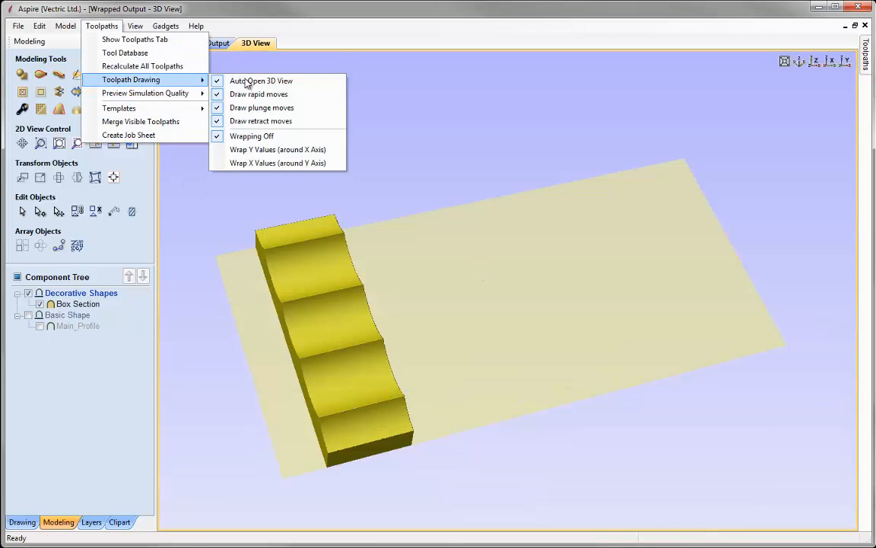
left_click(257, 152)
left_click_drag(446, 374, 265, 316)
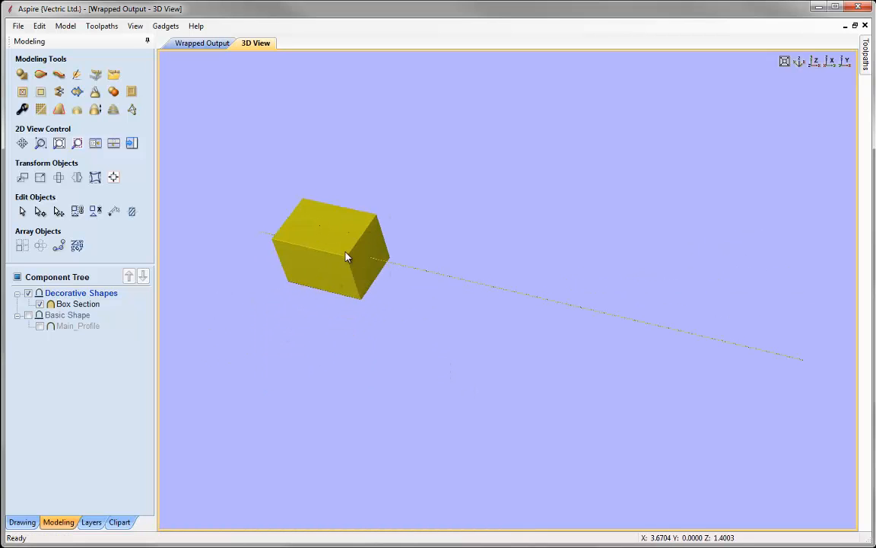
left_click(798, 63)
left_click_drag(622, 298, 744, 303)
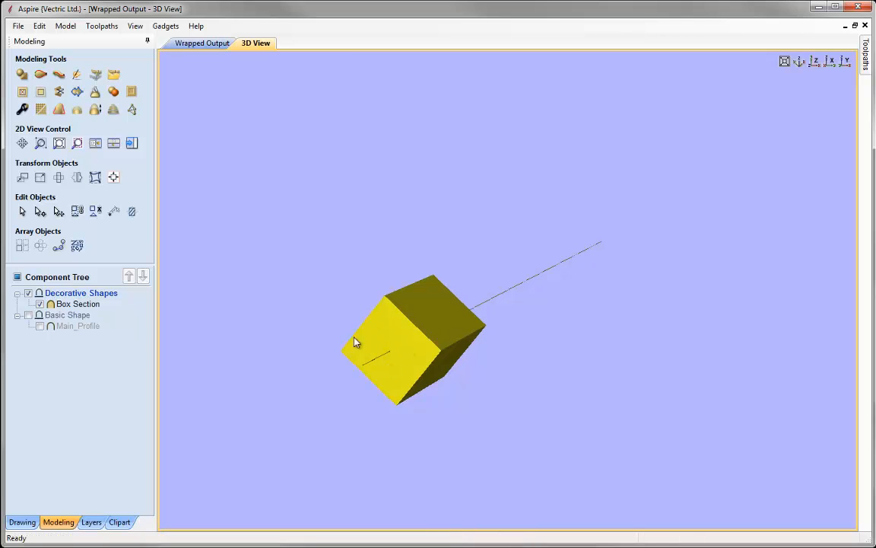
left_click(799, 67)
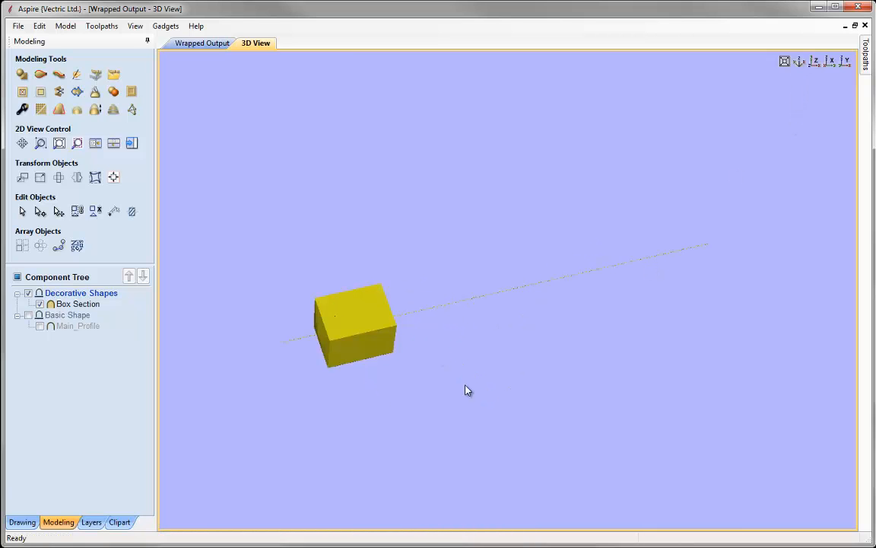
Show the Basic Shape level again and set the Decorative Shapes level's combine mode to Merge.
left_click(28, 315)
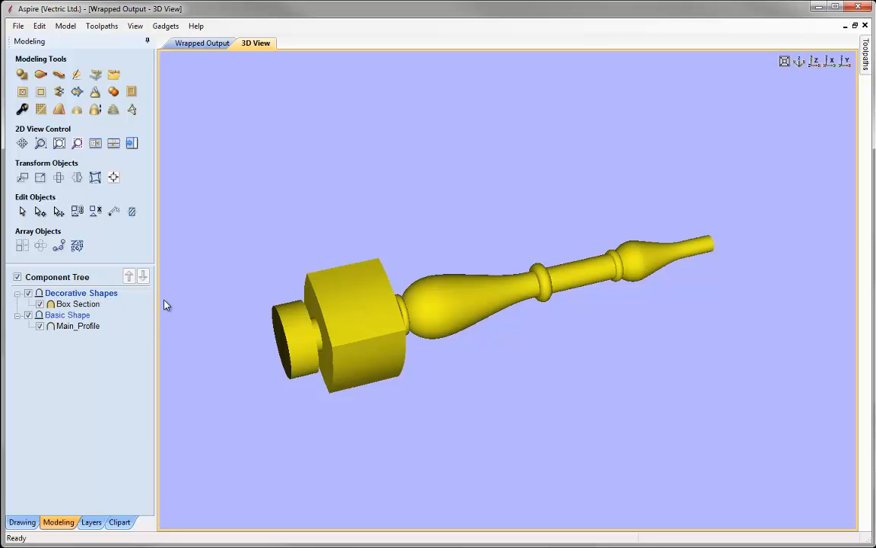
right_click(59, 295)
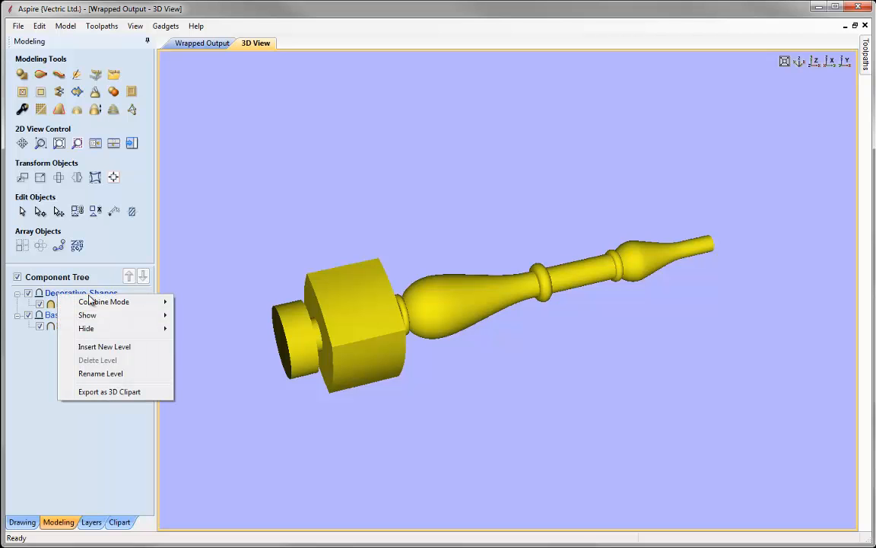
mouse_move(92, 304)
left_click(202, 328)
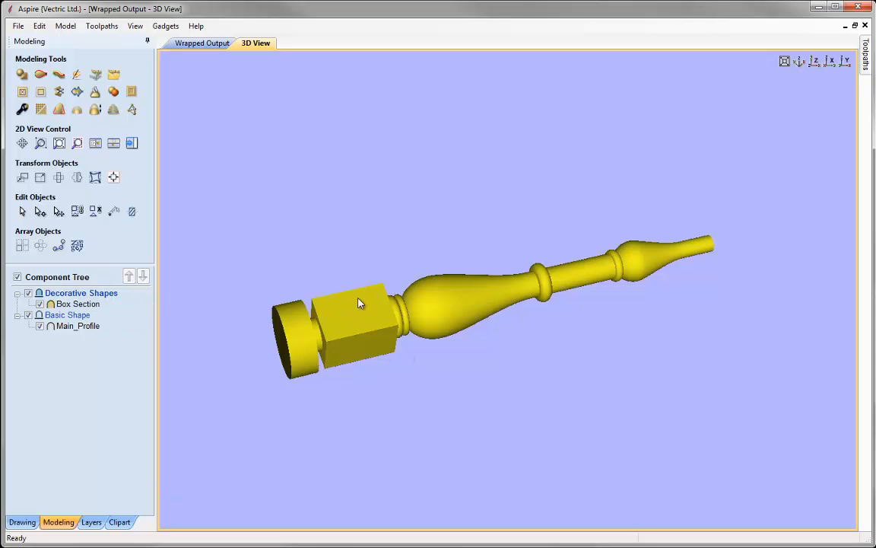
left_click_drag(488, 317, 381, 352)
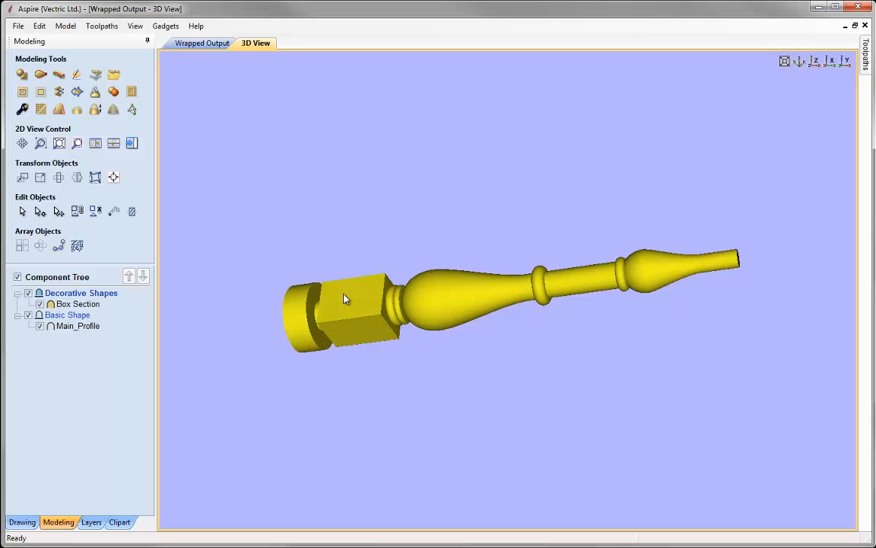
left_click(80, 331)
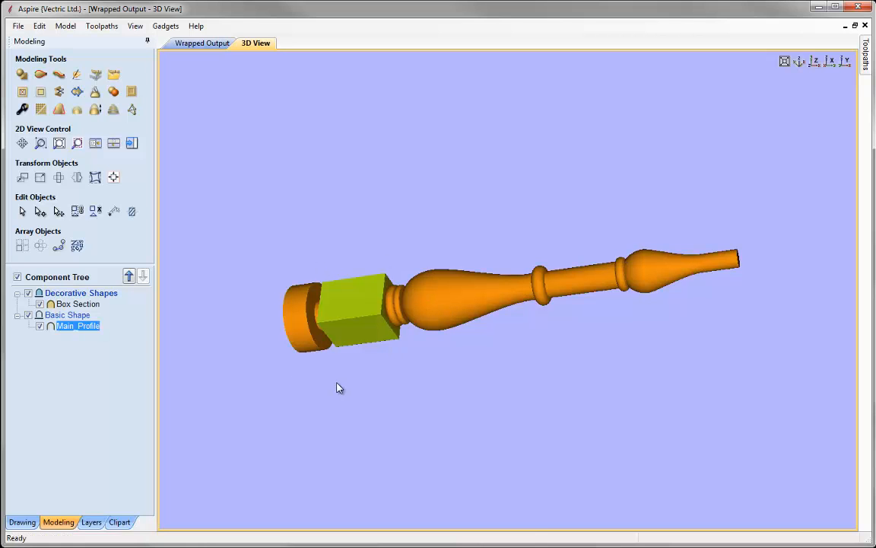
left_click(76, 349)
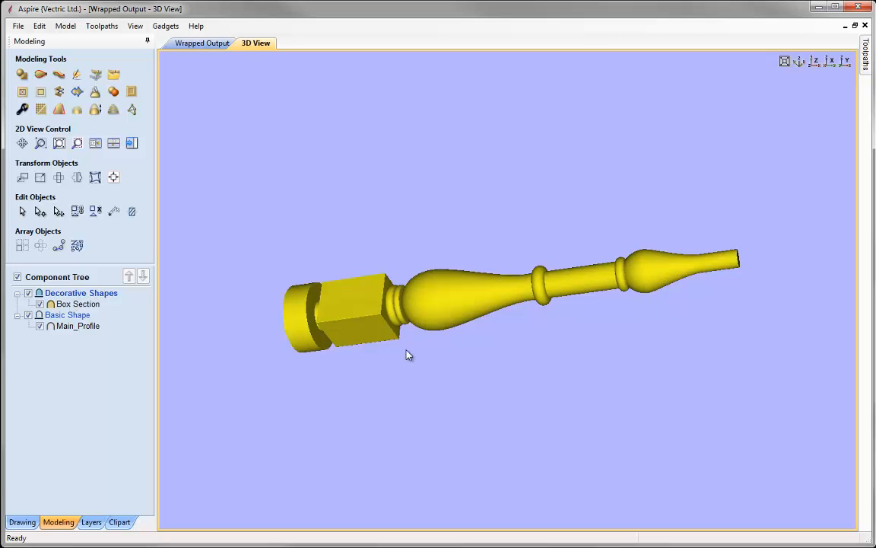
left_click(799, 61)
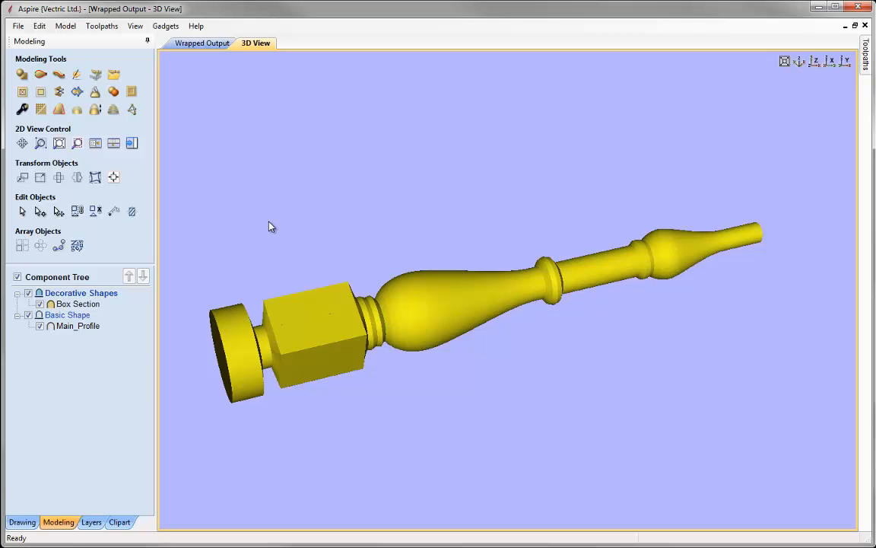
Return to the 2D view, hide the Components layer, and make the Unwrapped Vectors layer active.
left_click(202, 43)
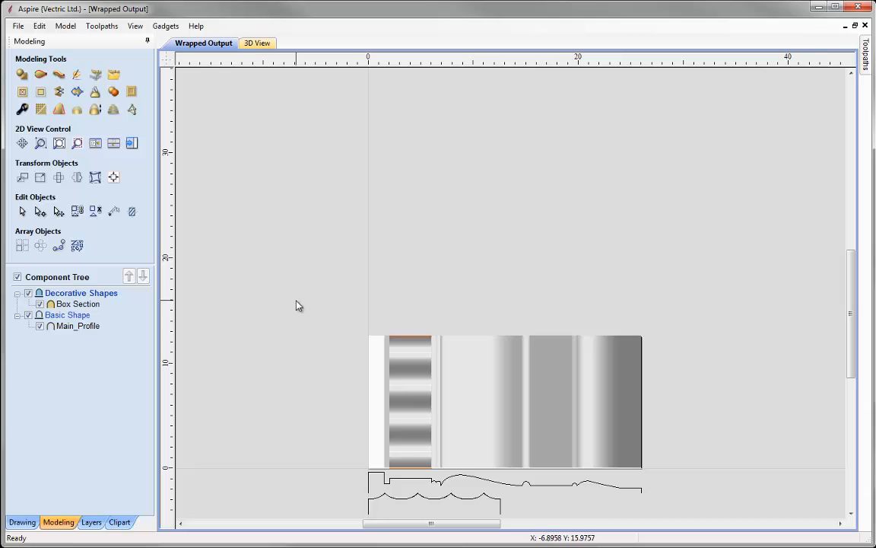
left_click(22, 522)
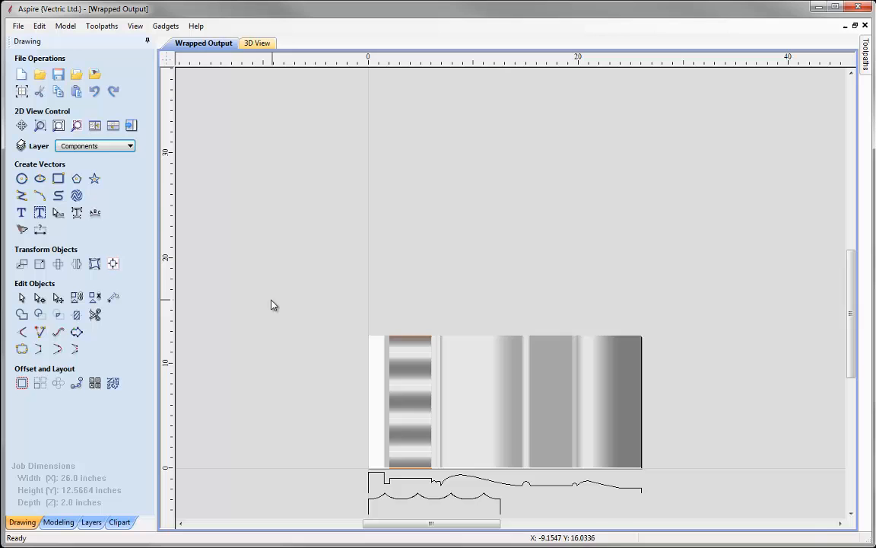
left_click(58, 125)
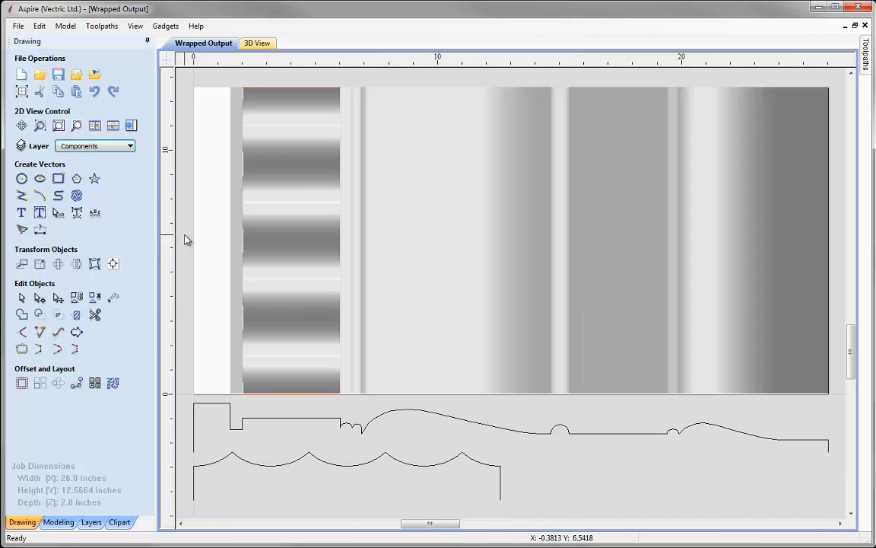
left_click(130, 147)
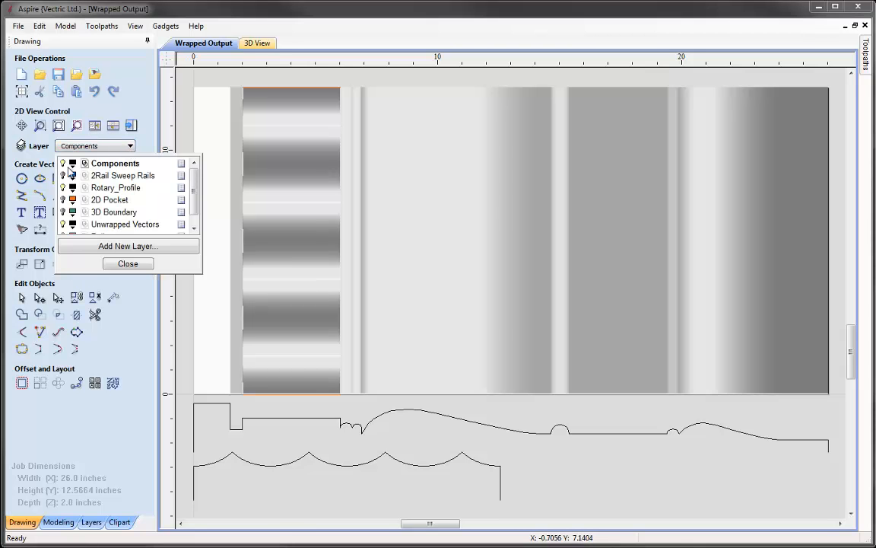
left_click(63, 163)
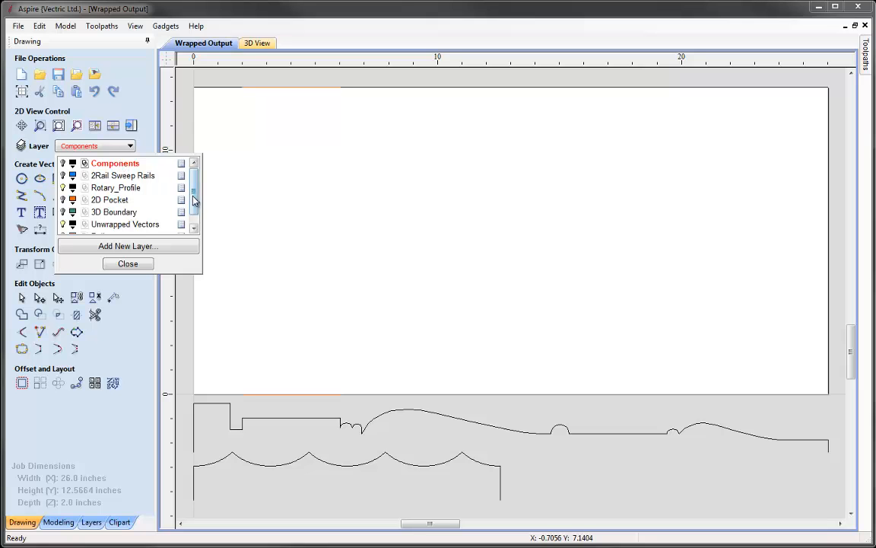
left_click_drag(194, 201, 194, 220)
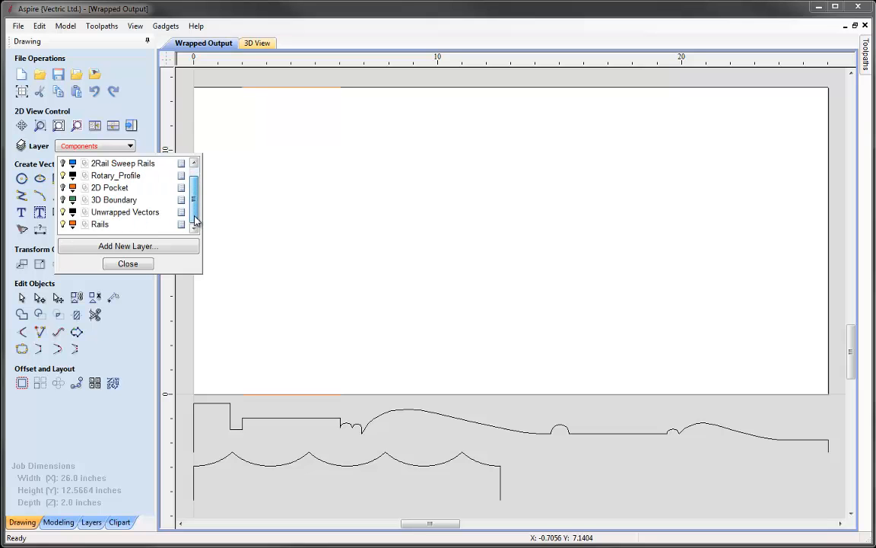
left_click(114, 212)
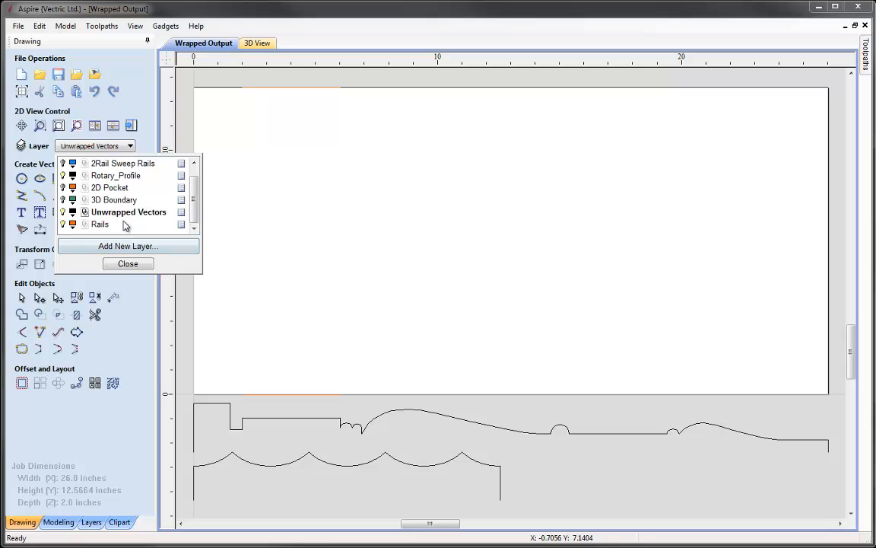
left_click(127, 264)
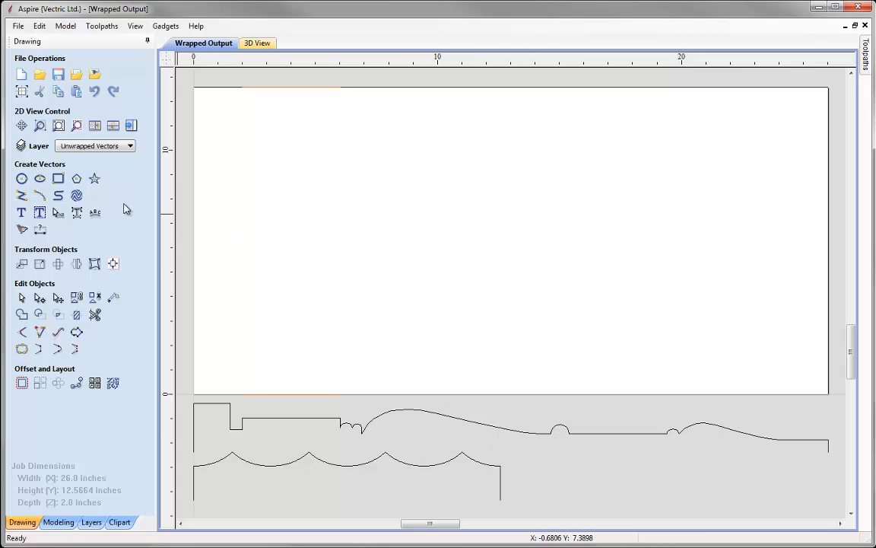
Create an eight-sided polygon with a 1.0 inch radius and center it in the job area.
left_click(73, 184)
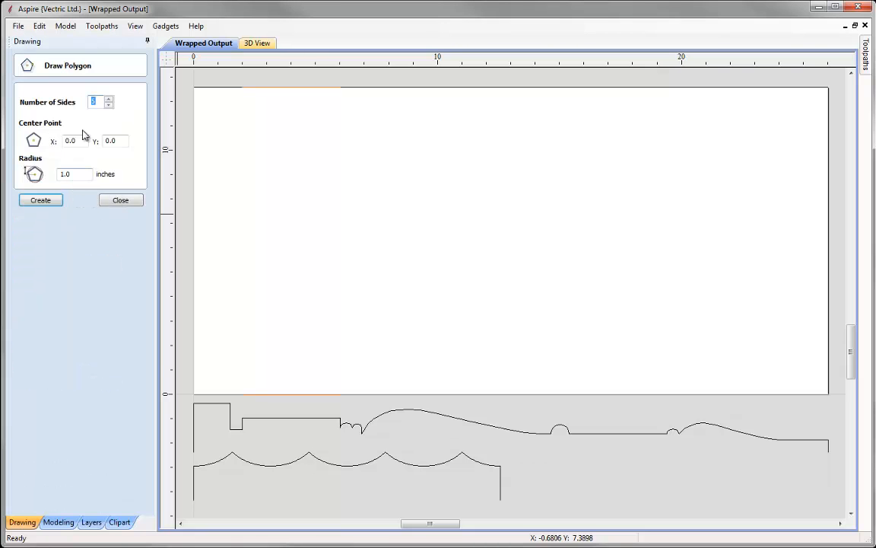
type("8")
double_click(76, 179)
left_click(40, 200)
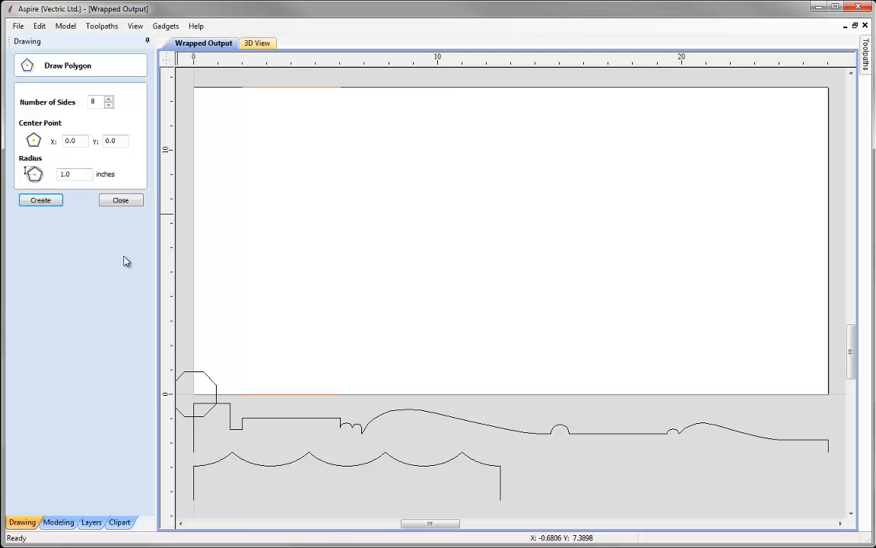
left_click(121, 201)
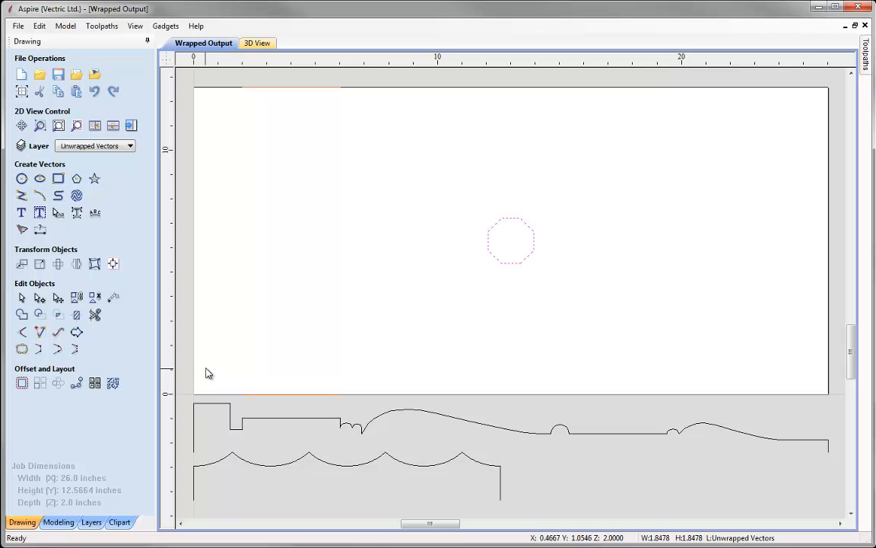
Resize the octagon to 3.5 inches in width and height from its center, keeping X and Y linked.
left_click(41, 264)
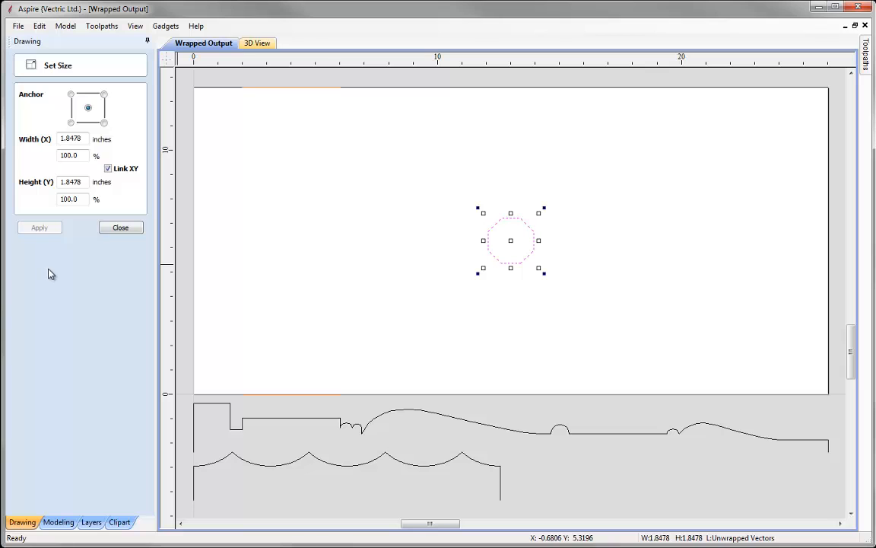
left_click_drag(86, 183, 33, 182)
type("3.5")
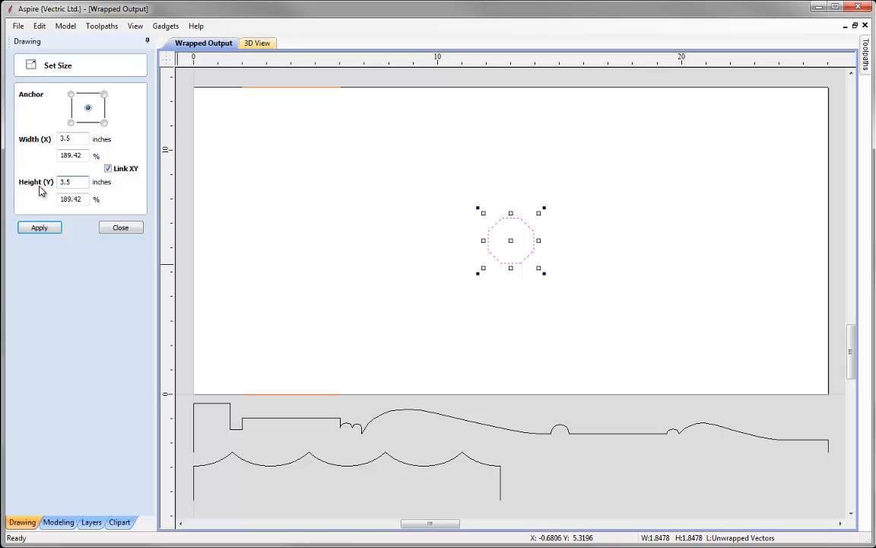
left_click(41, 228)
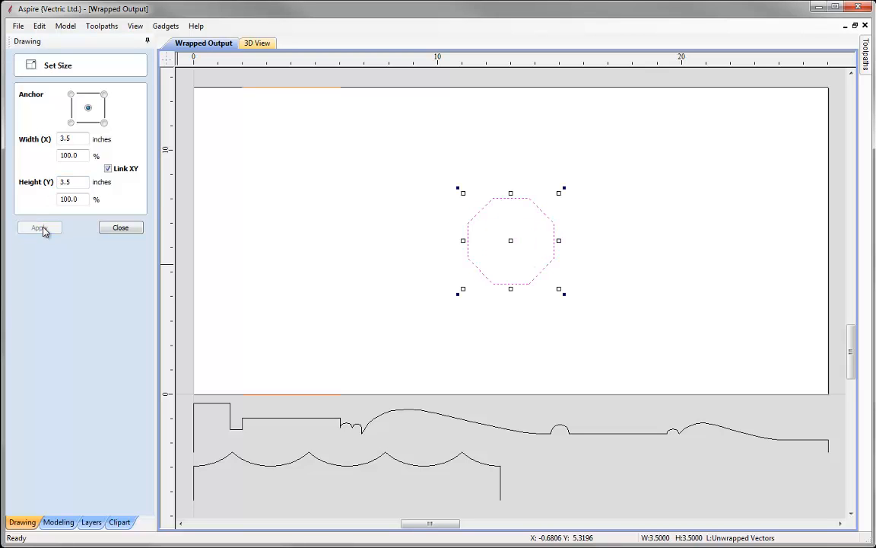
Copy the 3.5 inch octagon, shrink the original to 1.5 inches, and paste the full-size copy around it.
right_click(494, 219)
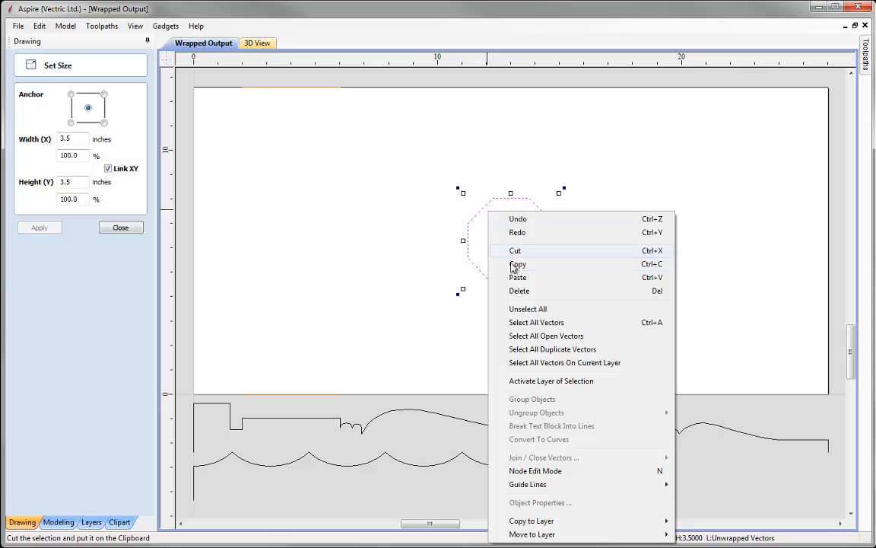
left_click(517, 264)
double_click(67, 138)
type("1")
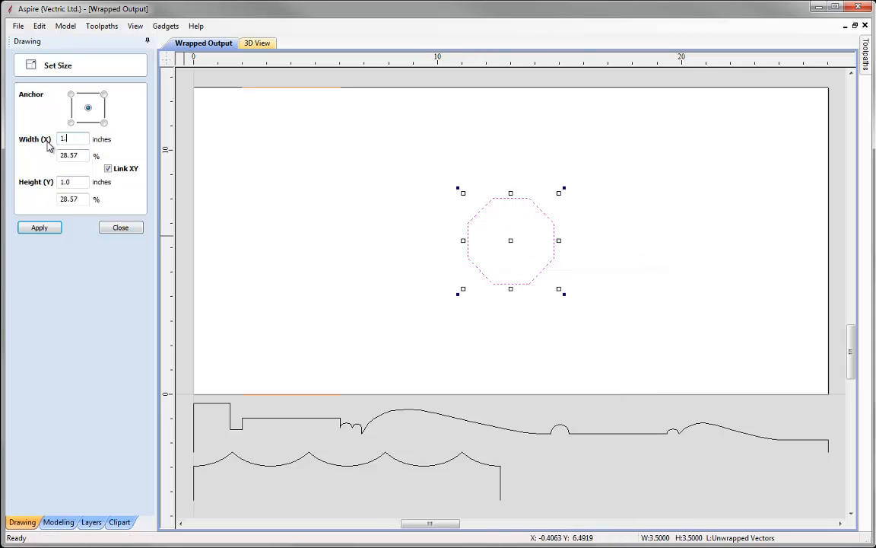
left_click(55, 228)
left_click(114, 228)
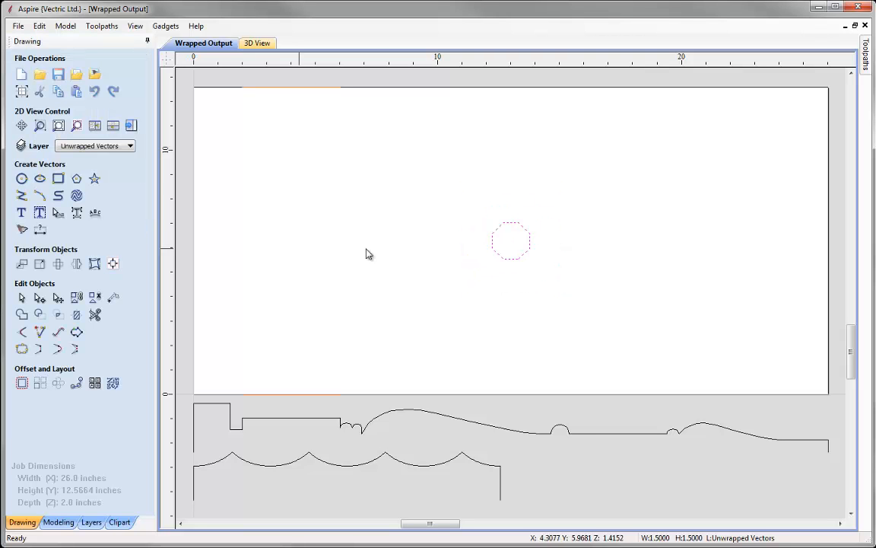
right_click(394, 142)
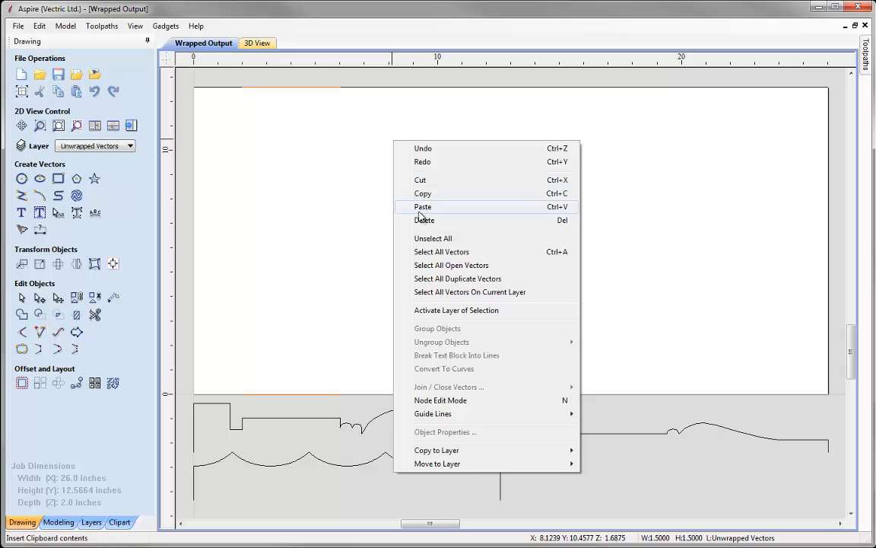
left_click(415, 203)
left_click(448, 376)
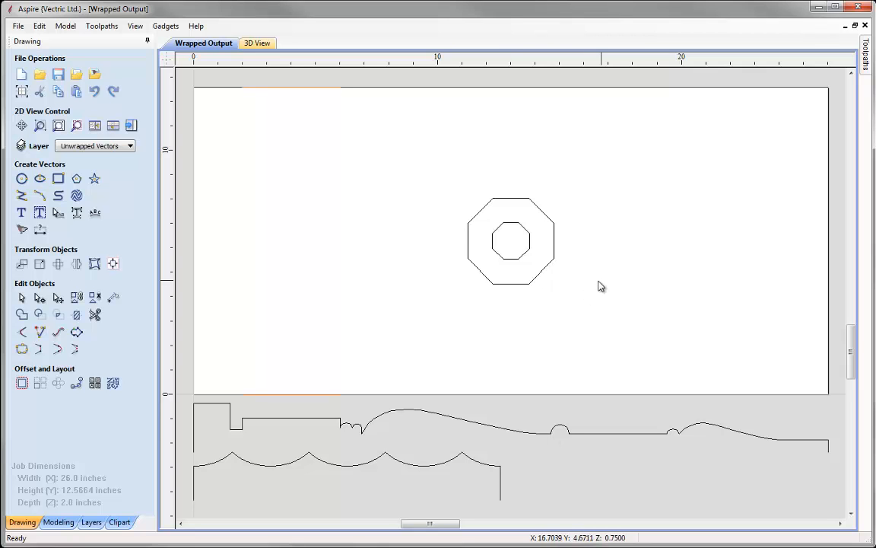
Unwrap the inner 1.5 inch octagon with the Vector Unwrapper gadget.
left_click(523, 260)
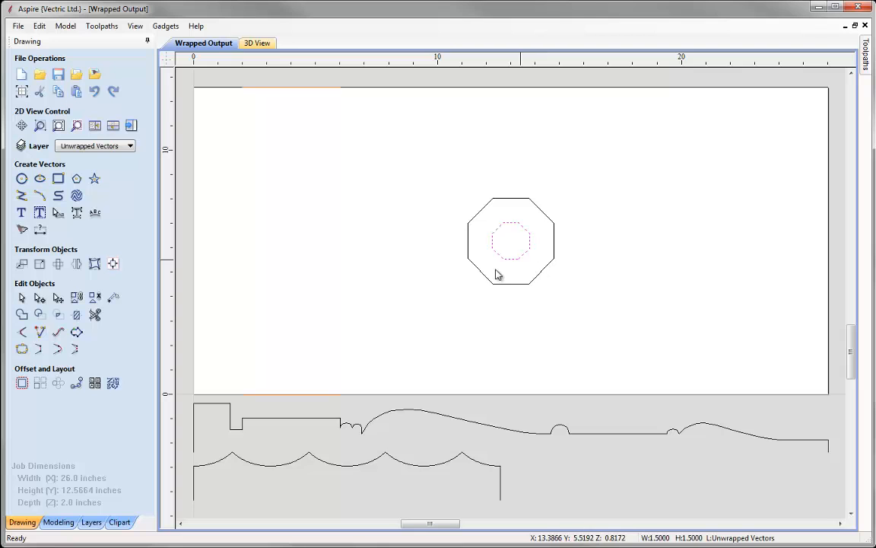
left_click(157, 28)
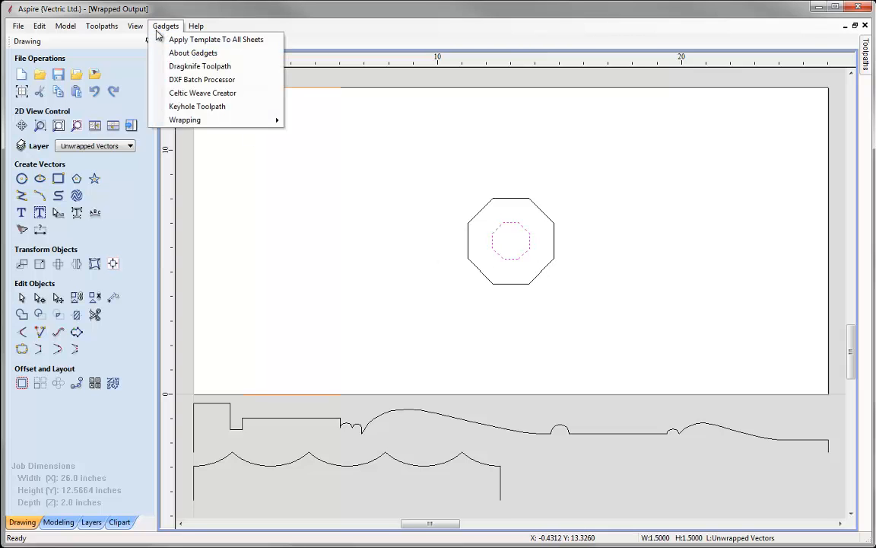
mouse_move(271, 121)
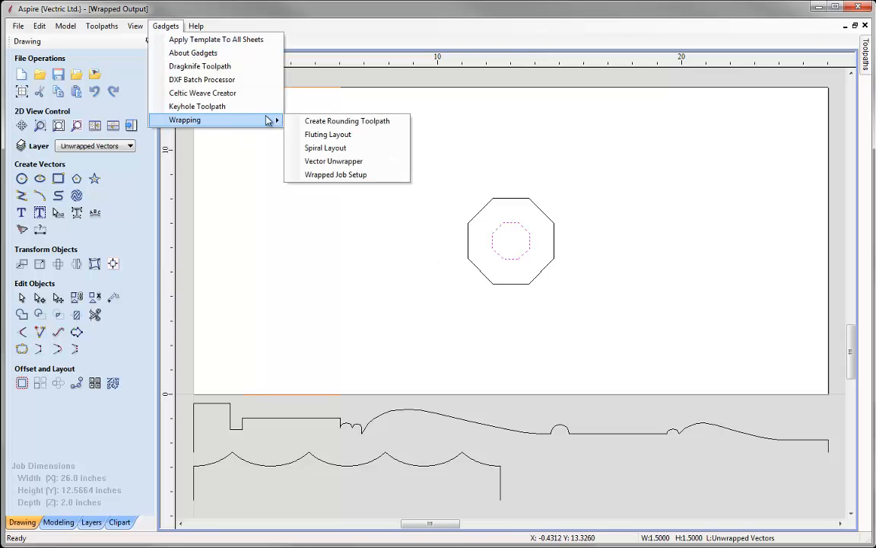
left_click(321, 164)
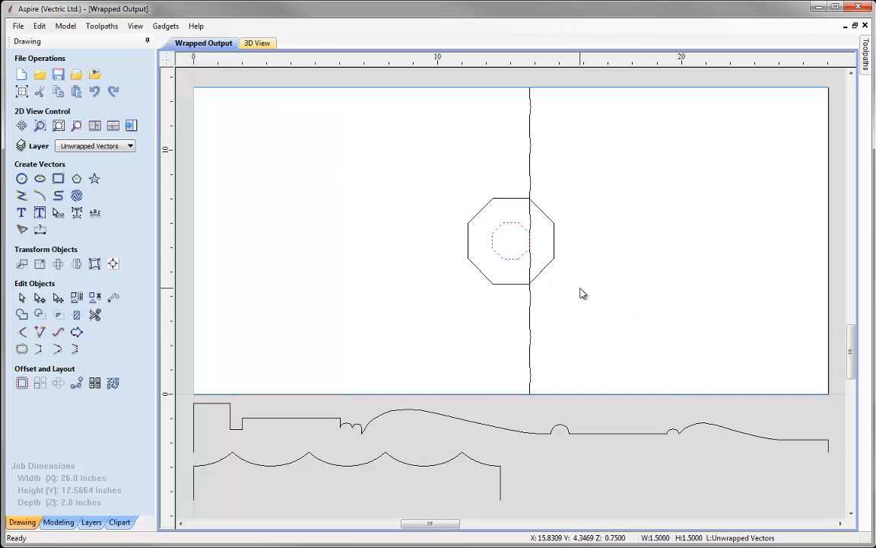
Unwrap the outer 3.5 inch octagon with the Vector Unwrapper gadget and clear the selection.
left_click(548, 271)
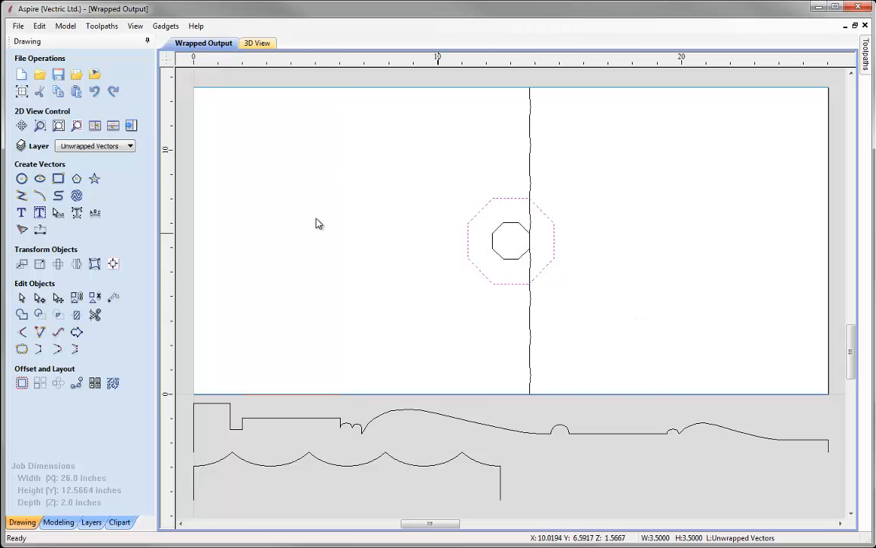
left_click(164, 27)
mouse_move(184, 120)
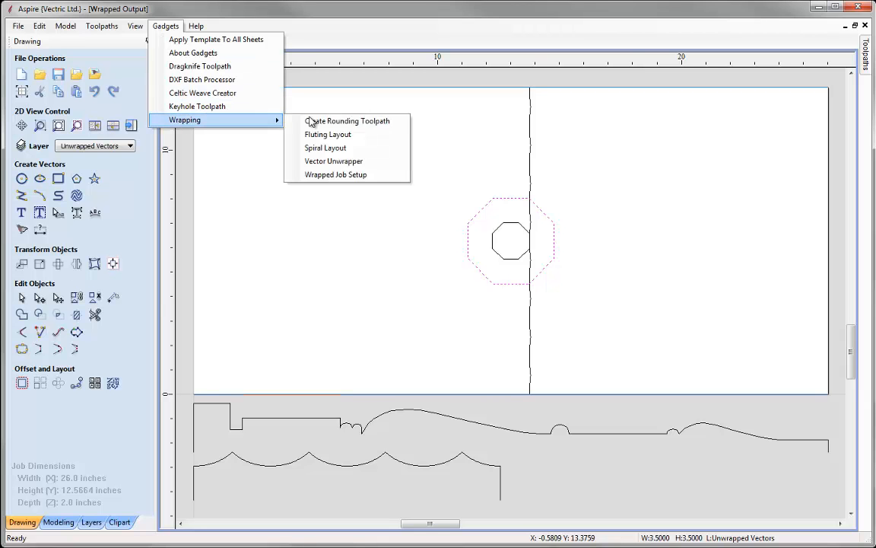
left_click(323, 161)
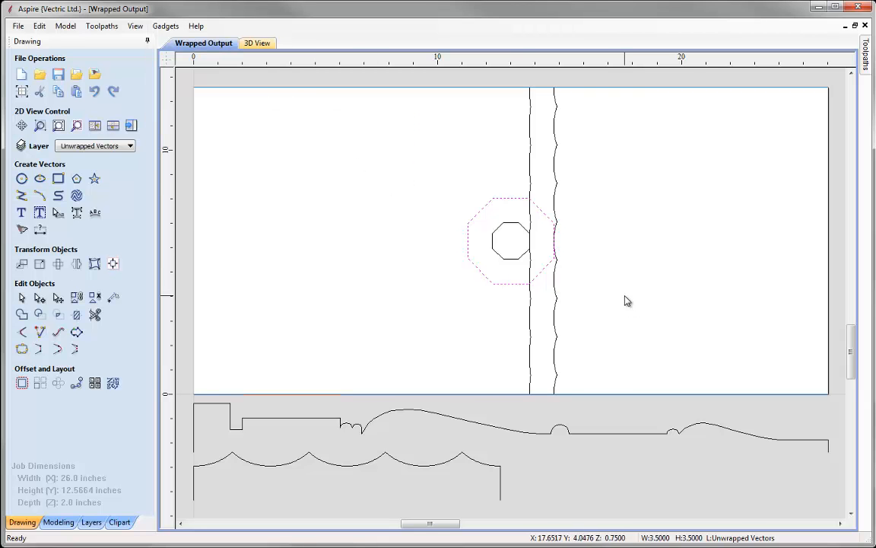
left_click(624, 295)
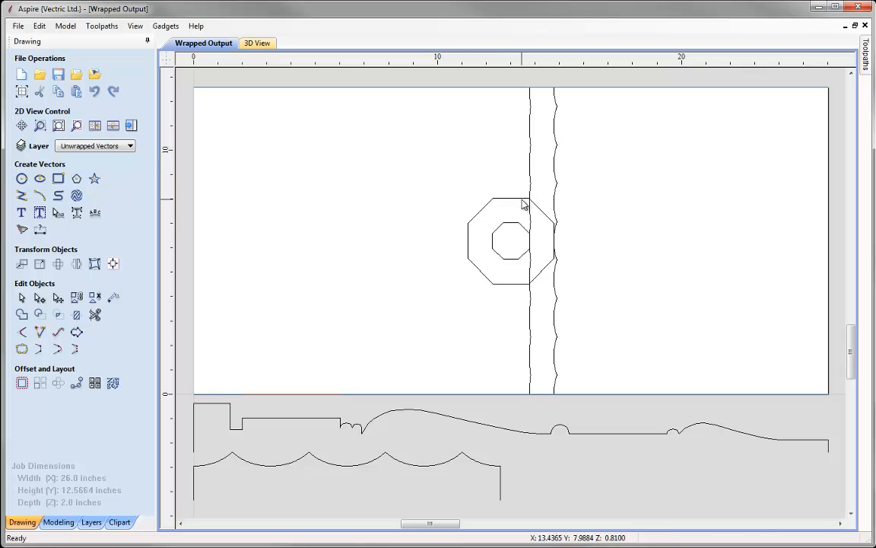
Delete both original octagons, keeping only their unwrapped profiles.
left_click(525, 200)
left_click(517, 223, "shift")
key("Delete")
Rotate both unwrapped octagon profiles 90 degrees counterclockwise and place them below the job area beside the scalloped profile.
left_click(531, 234)
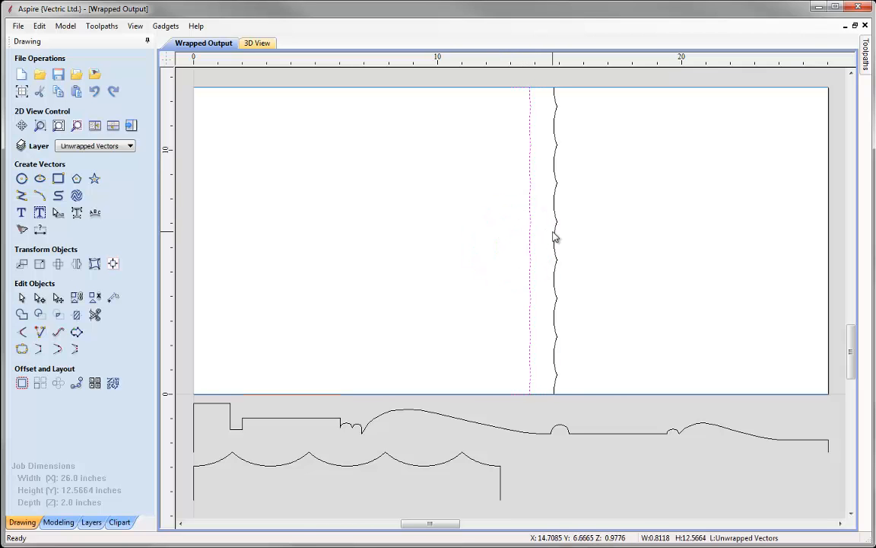
left_click(554, 237, "shift")
key("9")
key("9")
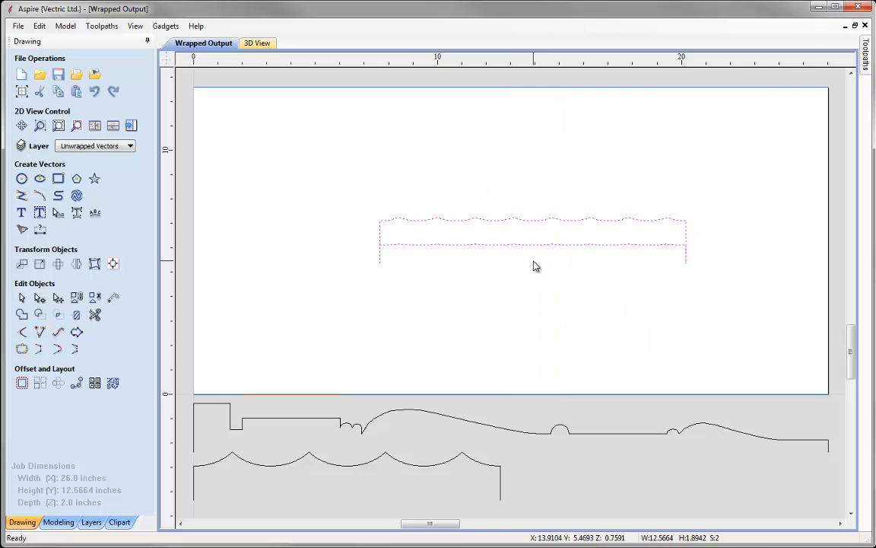
left_click_drag(530, 246, 669, 491)
left_click(542, 299)
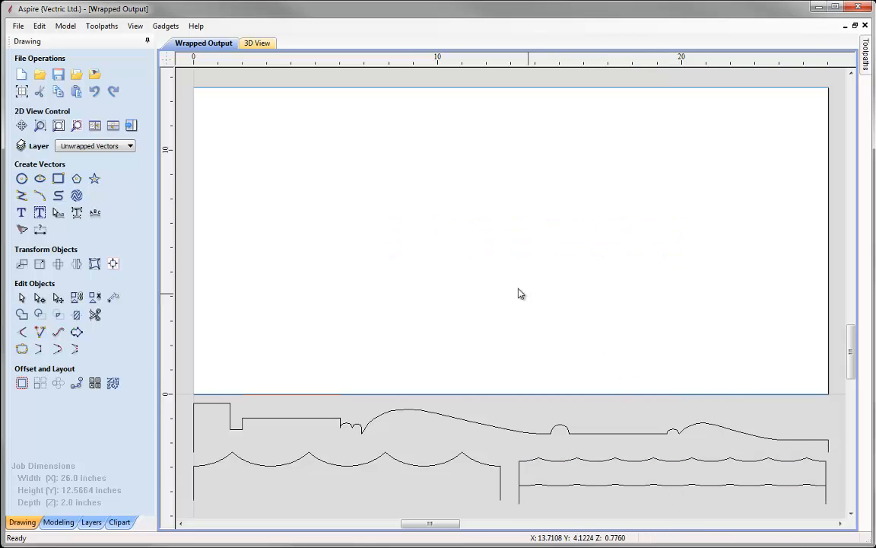
Delete the extra layer created by the Vector Unwrapper, the last one in the layer list.
left_click(121, 149)
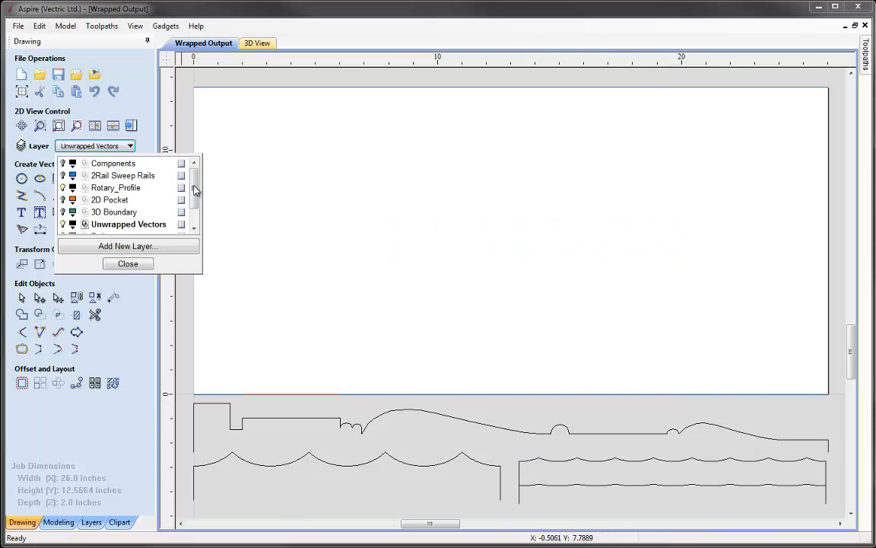
left_click_drag(194, 190, 195, 212)
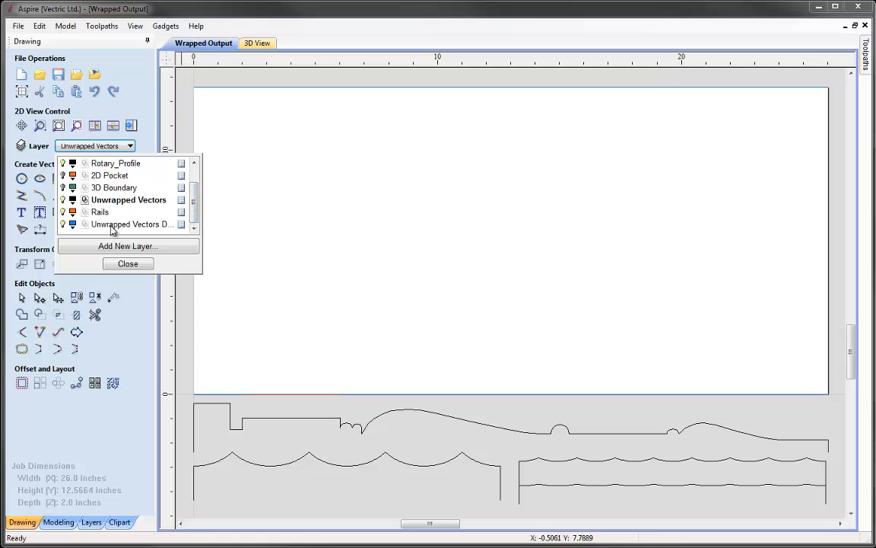
left_click(126, 264)
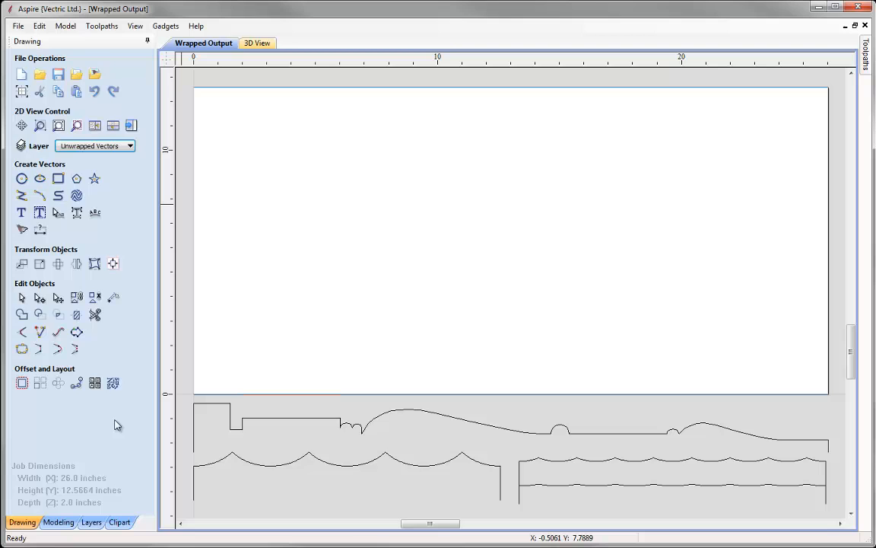
left_click(105, 521)
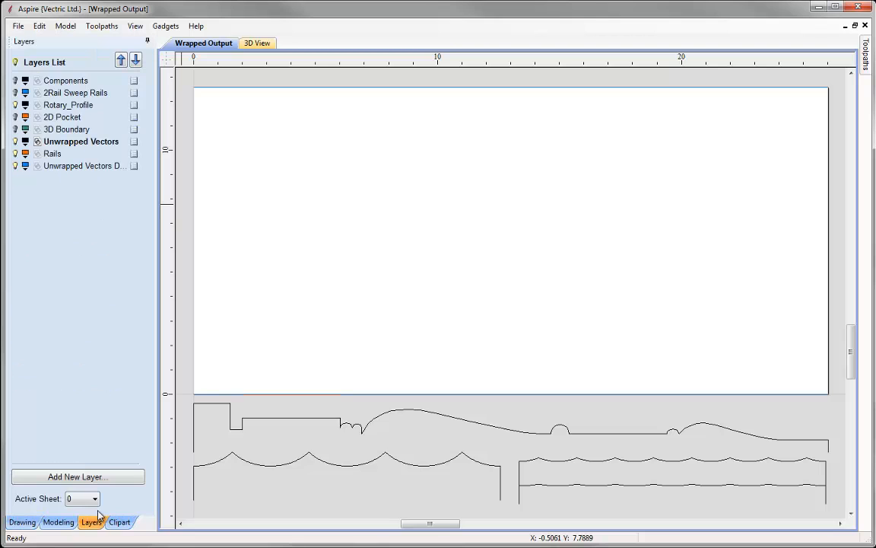
right_click(65, 169)
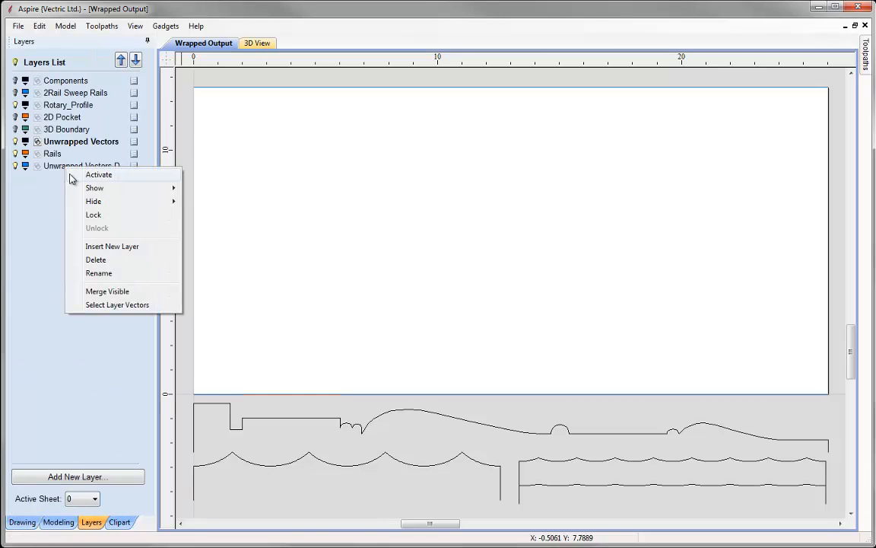
left_click(95, 260)
left_click(372, 312)
key("Return")
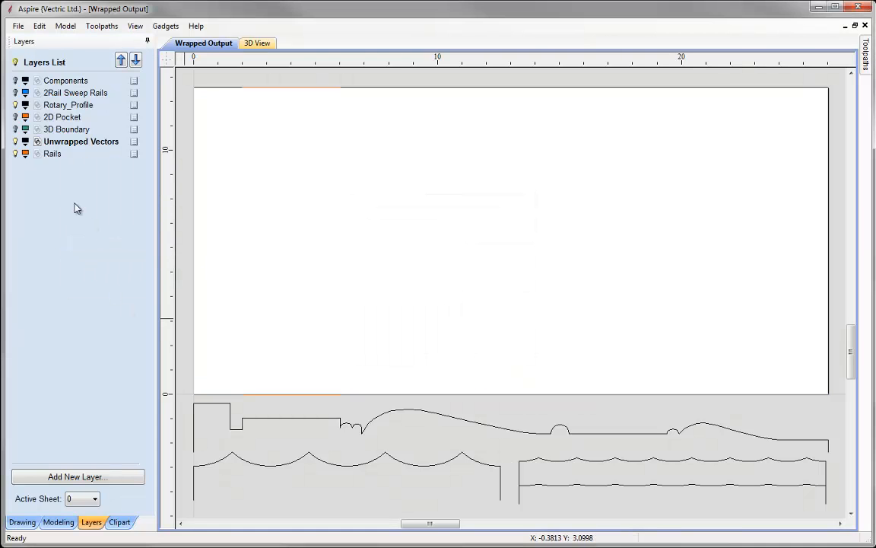
Check the Unwrapped Vectors layer's contents, then make the Rails layer active and show the guide lines.
left_click(16, 143)
left_click(16, 143)
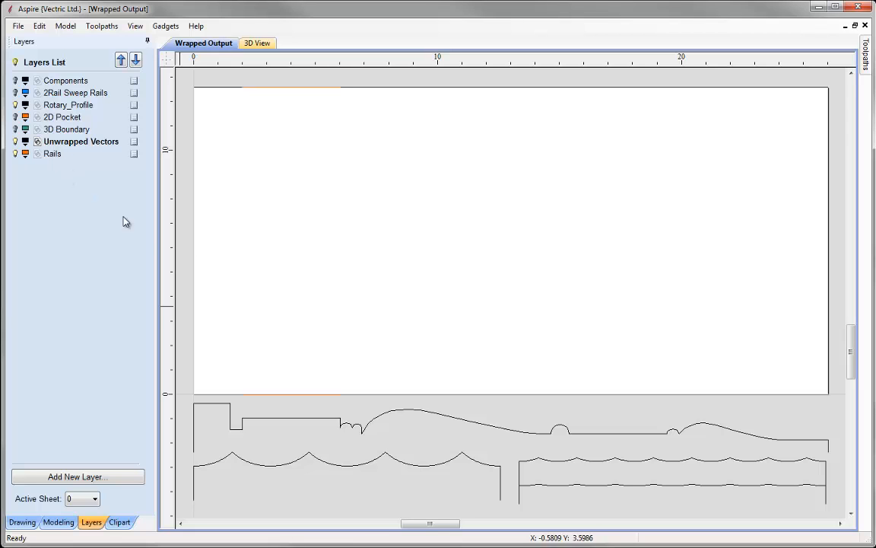
left_click(52, 154)
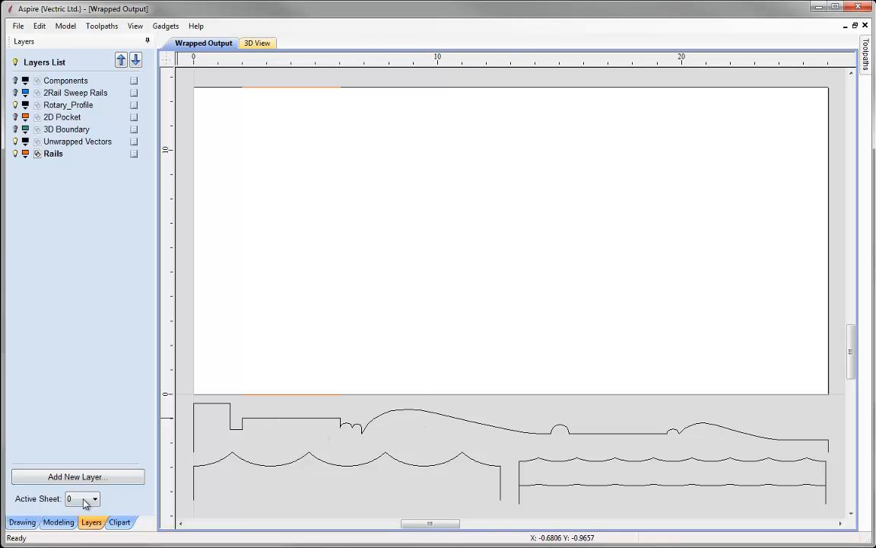
left_click(22, 522)
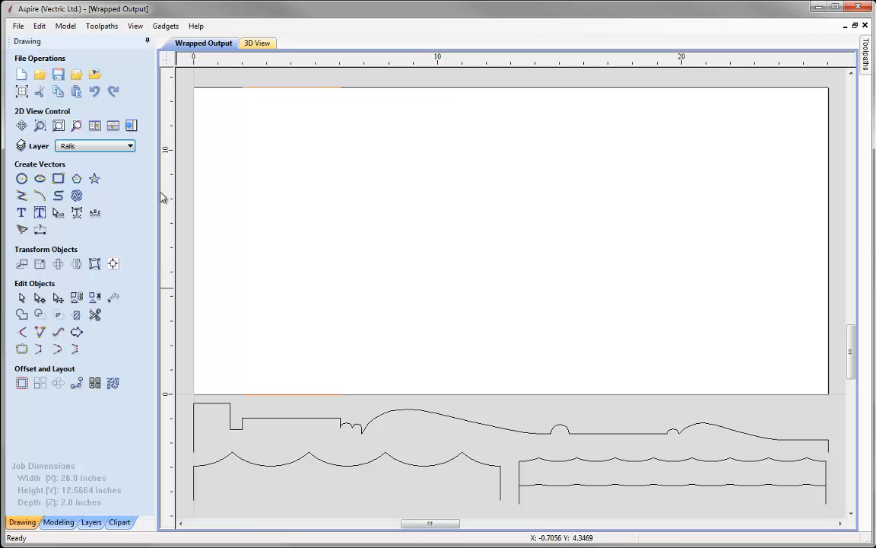
left_click(169, 63)
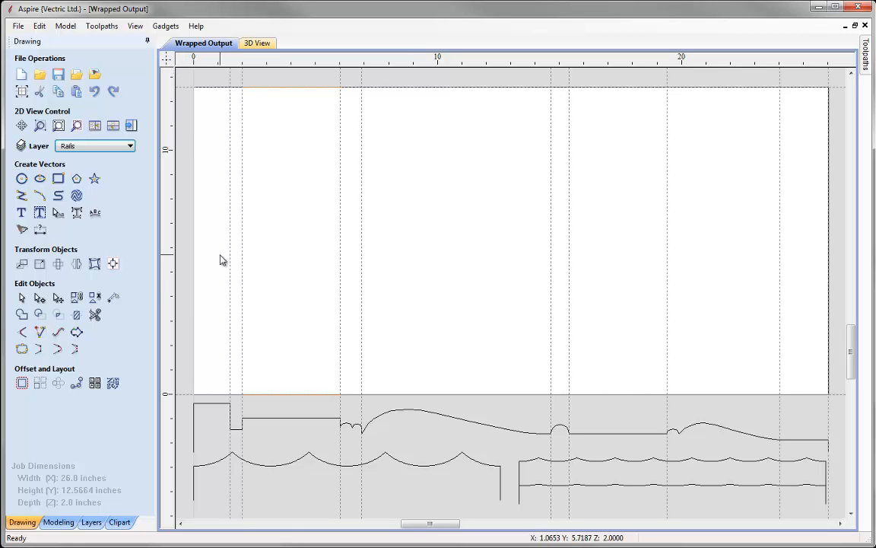
Draw a vertical rail line along the guide at X 6.875 from the job's lower edge to its upper edge.
left_click(21, 196)
left_click(20, 196)
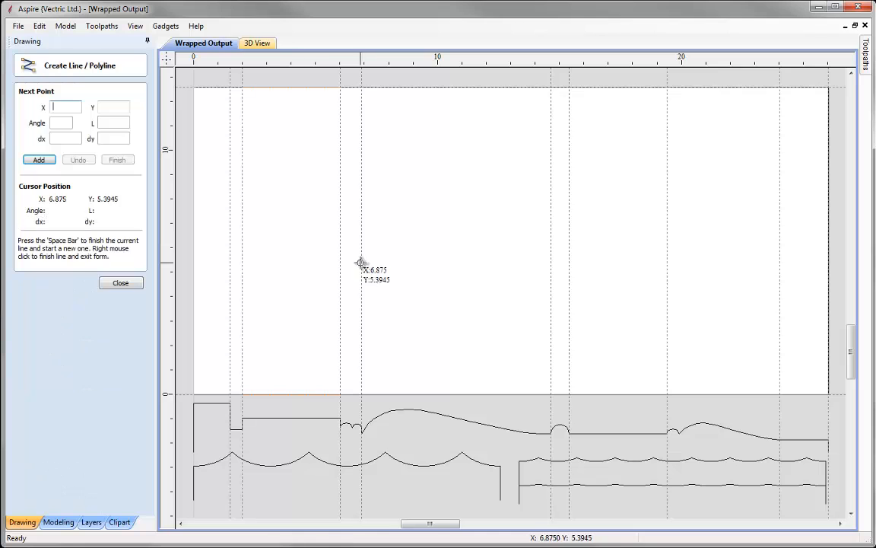
left_click(361, 394)
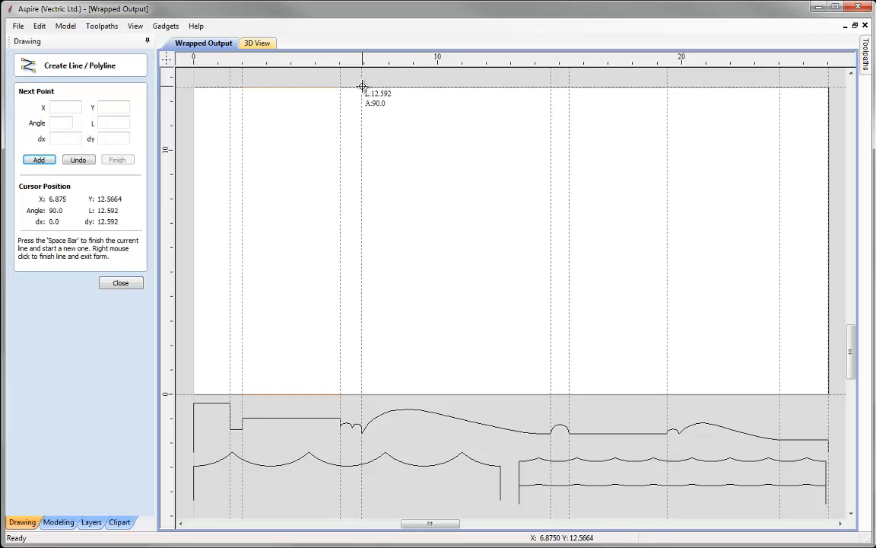
left_click(362, 87)
key("space")
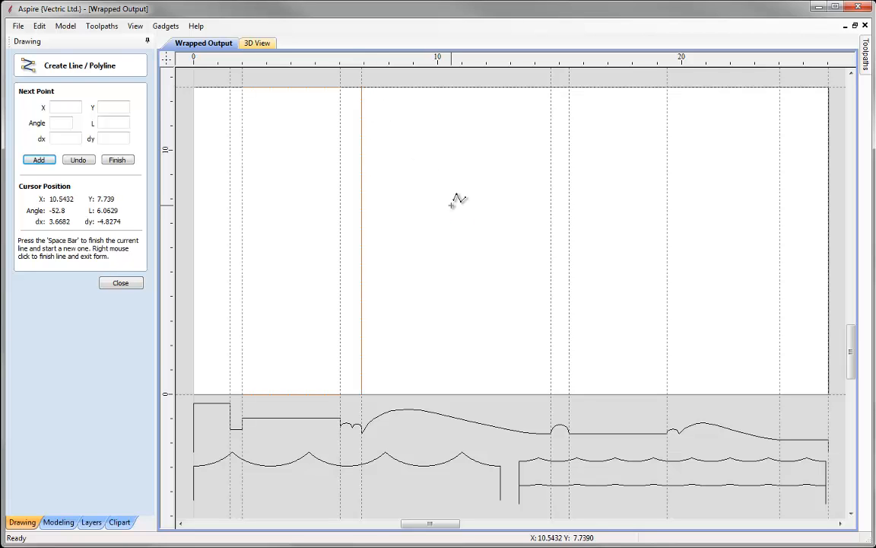
Draw a vertical rail line along the guide at X 14.6396 from the job's lower edge to its upper edge.
left_click(552, 395)
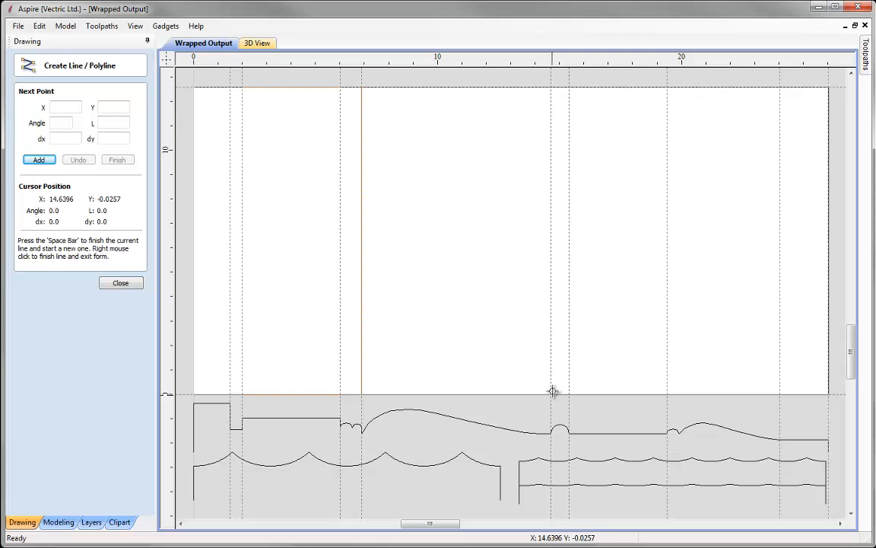
left_click(552, 89)
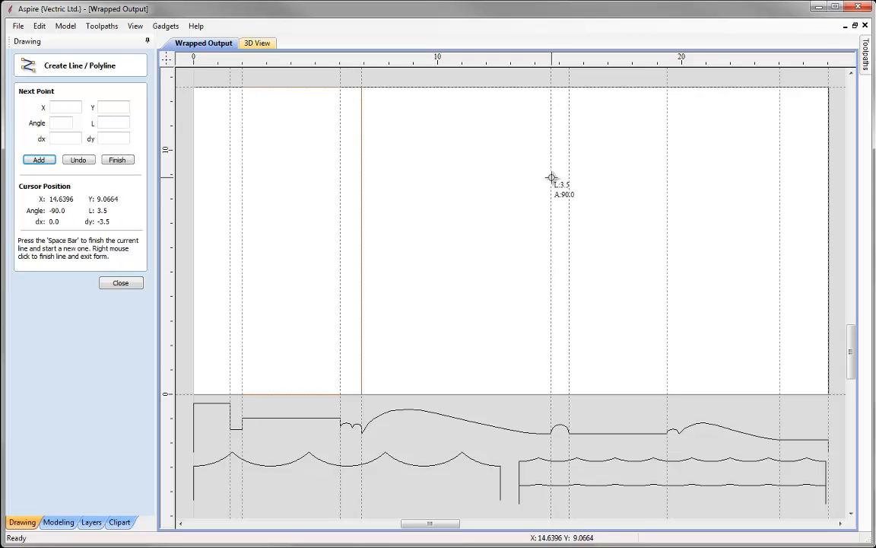
key("space")
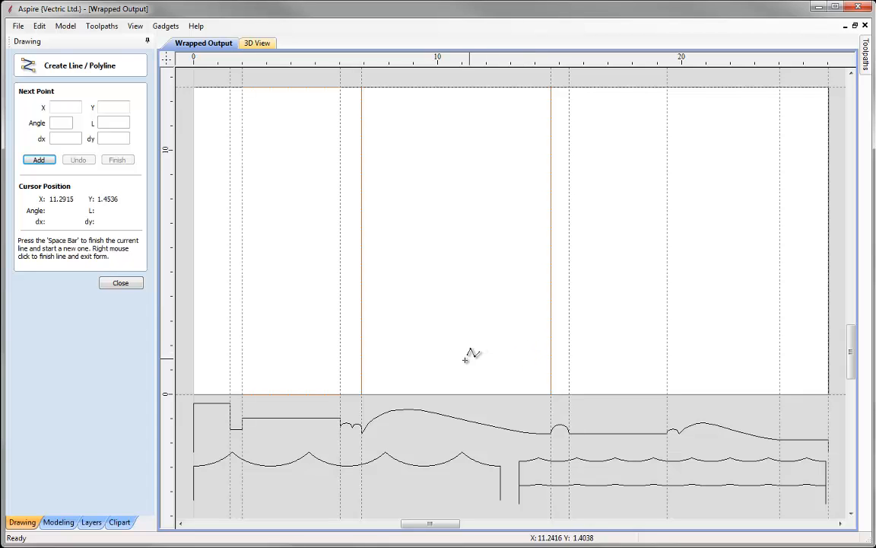
Draw horizontal rail lines along the job's lower and upper edges between the two new vertical rails, and finish the line tool.
left_click(362, 395)
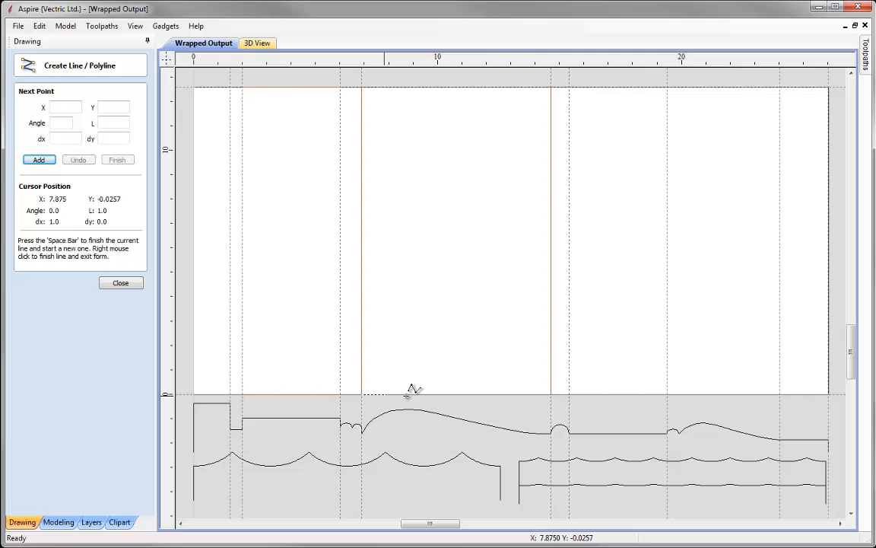
left_click(552, 394)
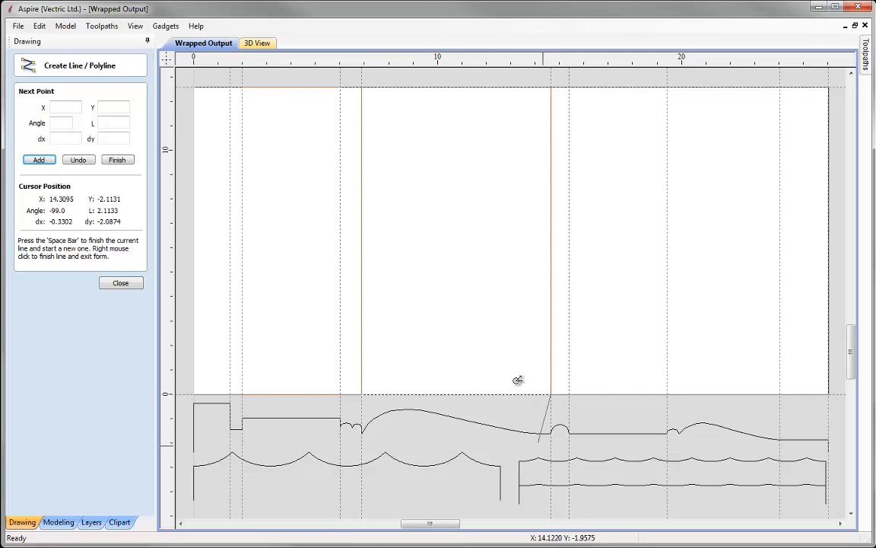
key("space")
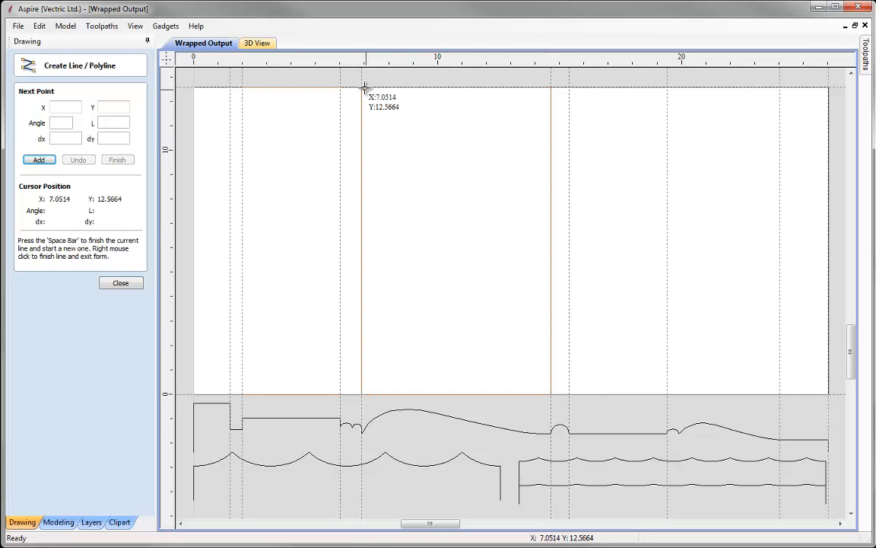
left_click(552, 88)
key("space")
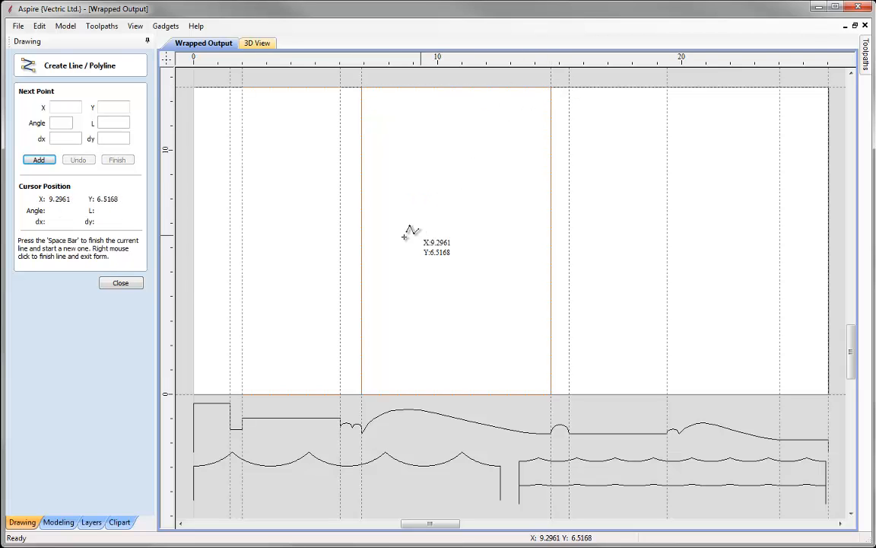
left_click(121, 284)
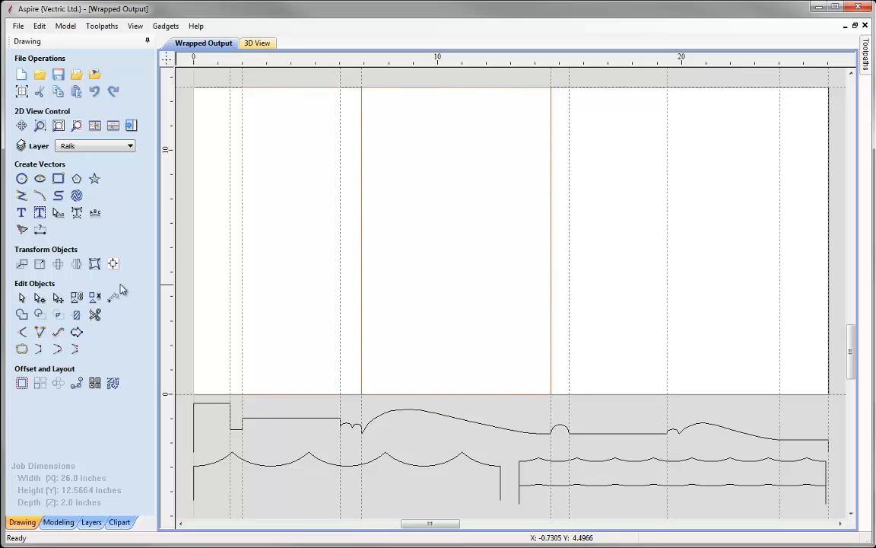
Hide the guide lines and delete the vertical end segments from both unwrapped octagon profiles.
left_click(167, 61)
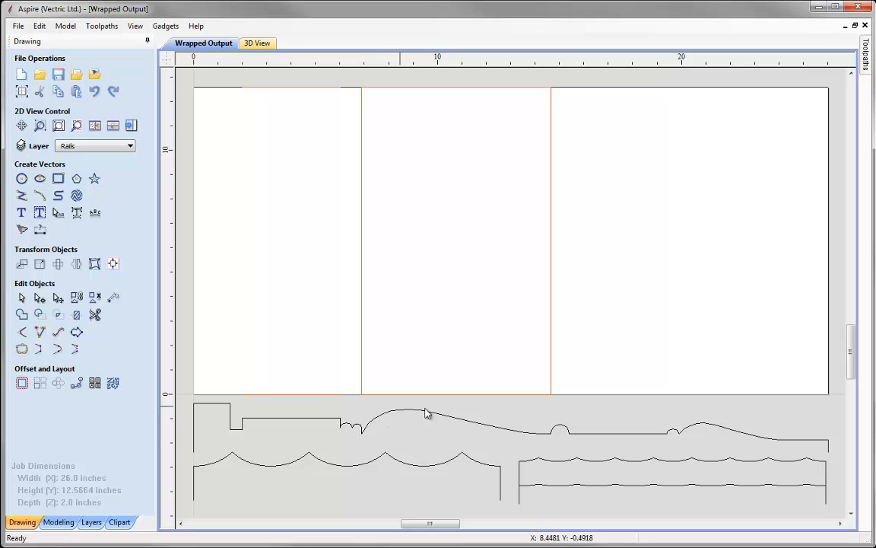
left_click(554, 460)
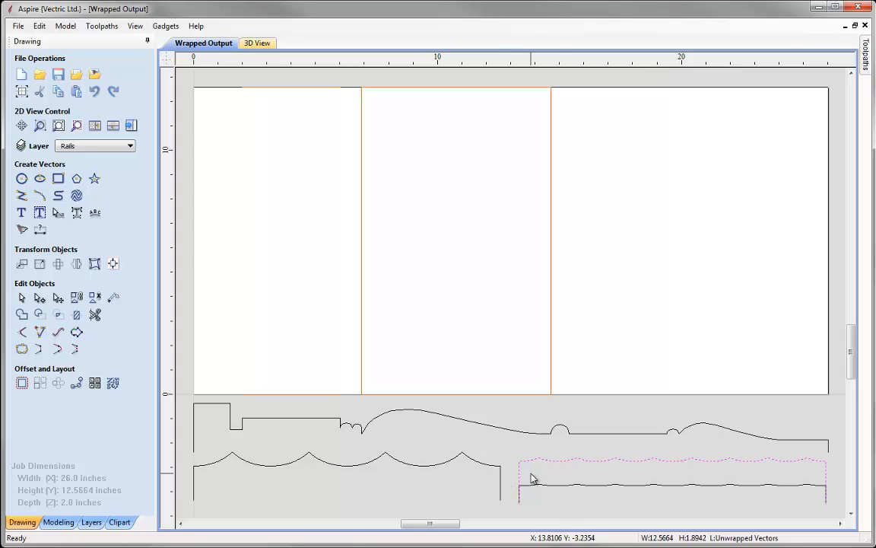
key("n")
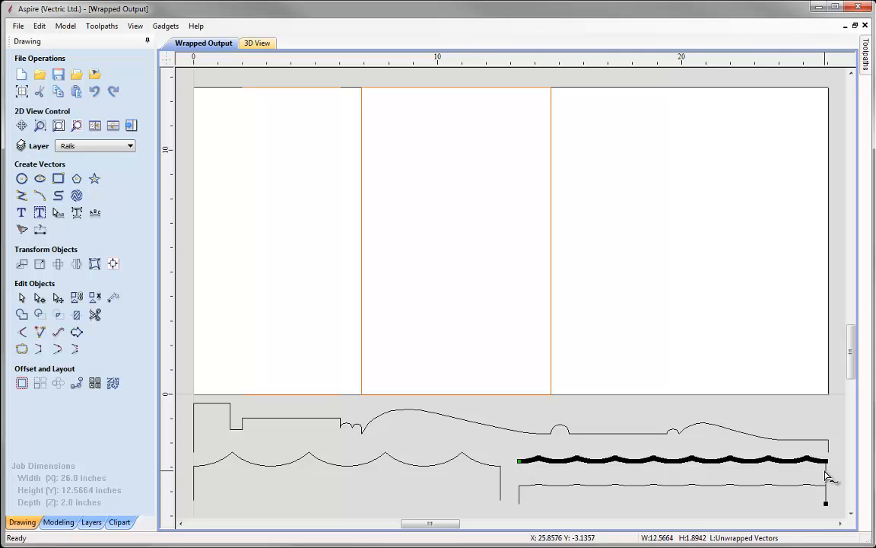
left_click(746, 485)
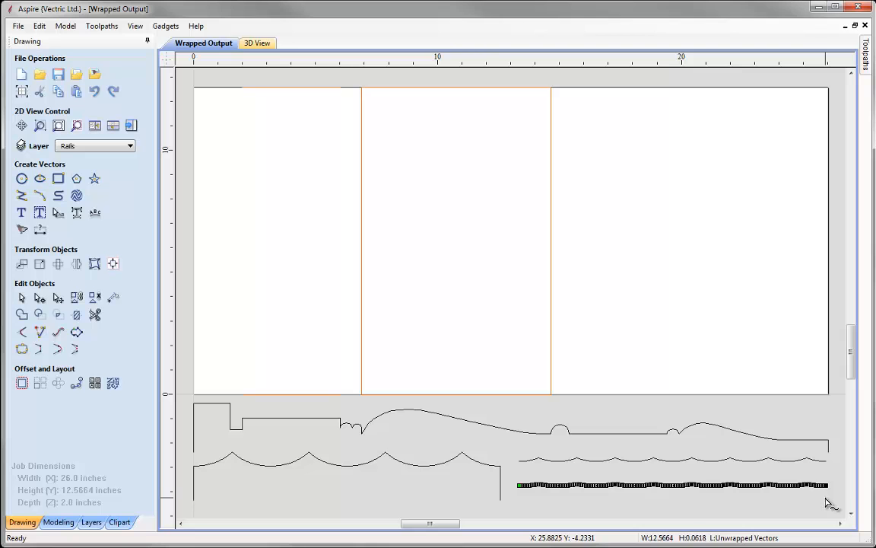
left_click(498, 500)
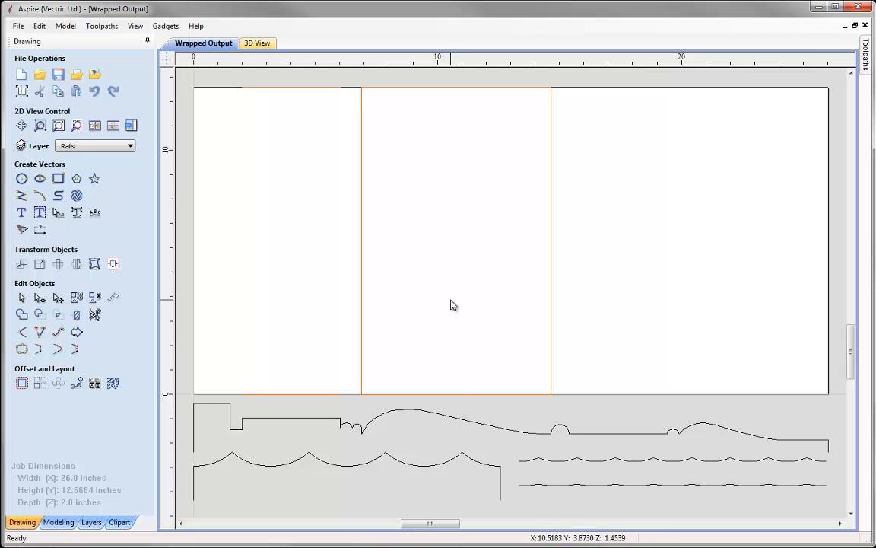
Place a copy of the long rotary profile just above the job area, aligned with the original.
scroll(455, 283, "down", 1)
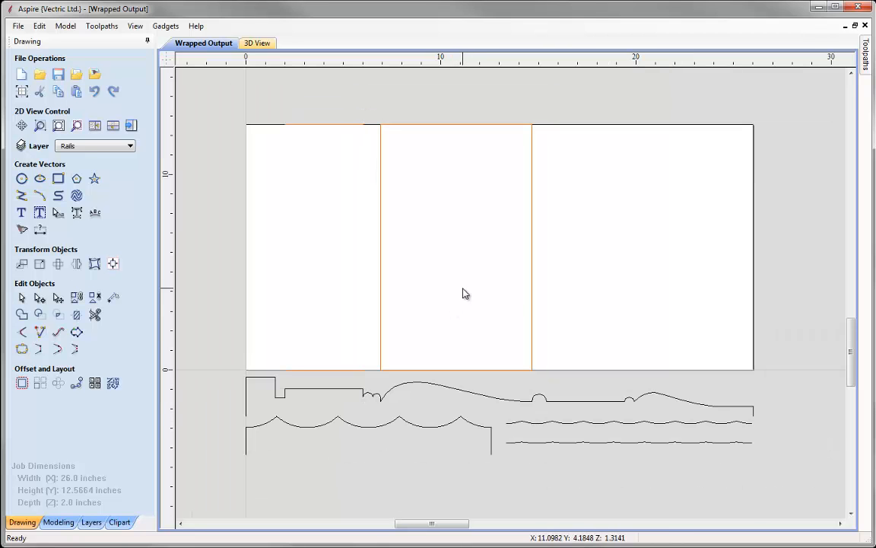
left_click(454, 391)
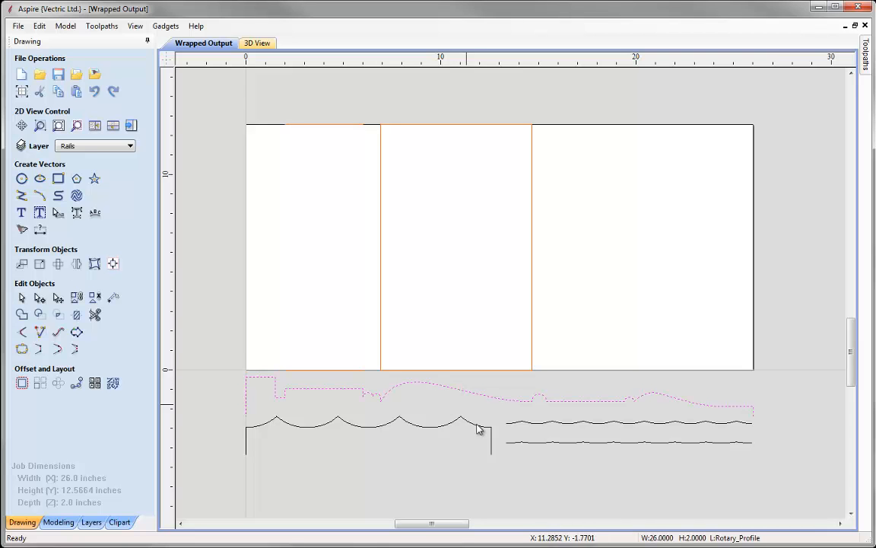
left_click(452, 391)
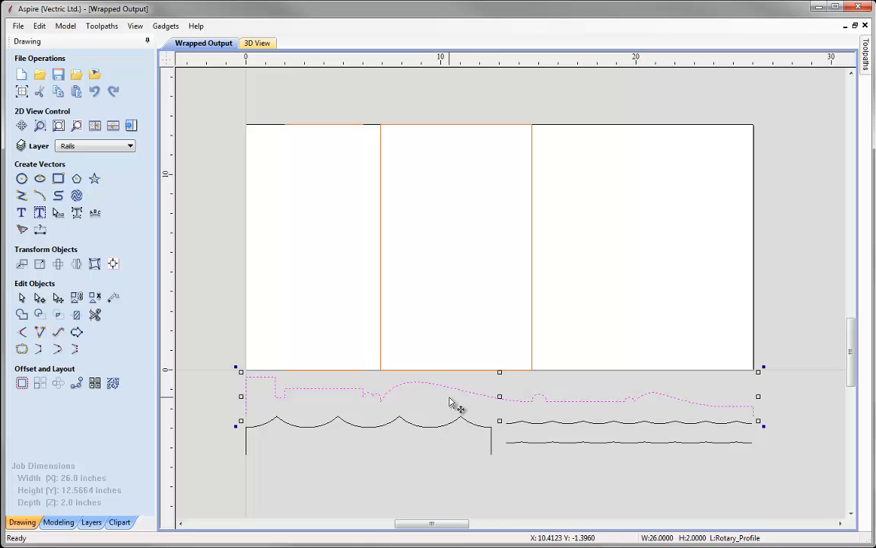
left_click_drag(501, 394, 508, 101)
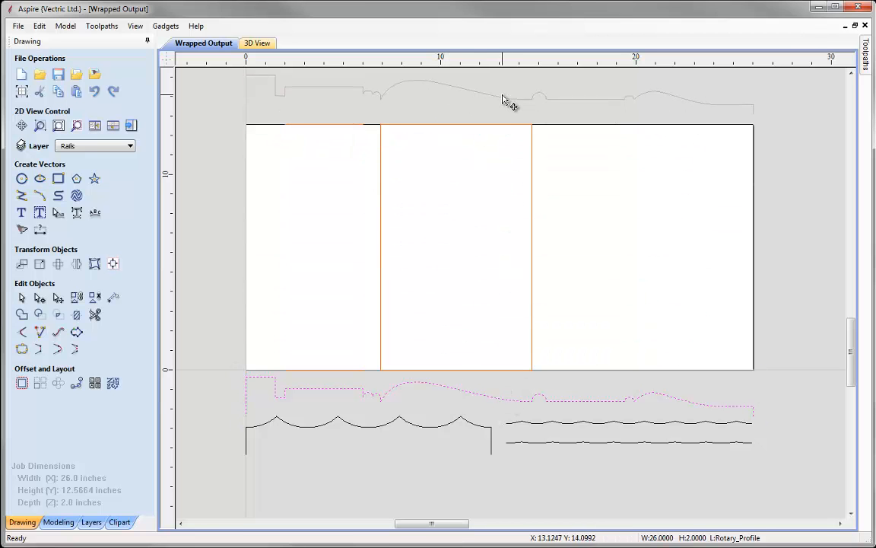
left_click_drag(502, 98, 503, 94)
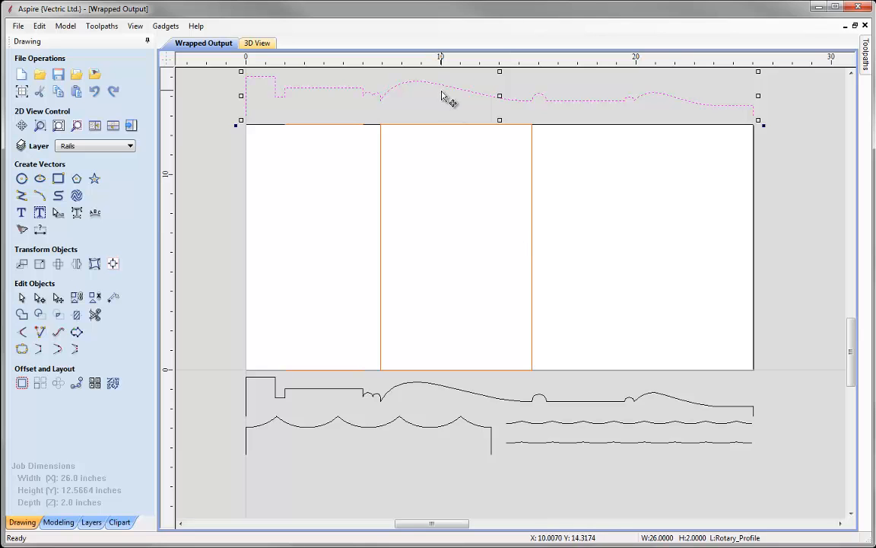
scroll(439, 104, "up", 1)
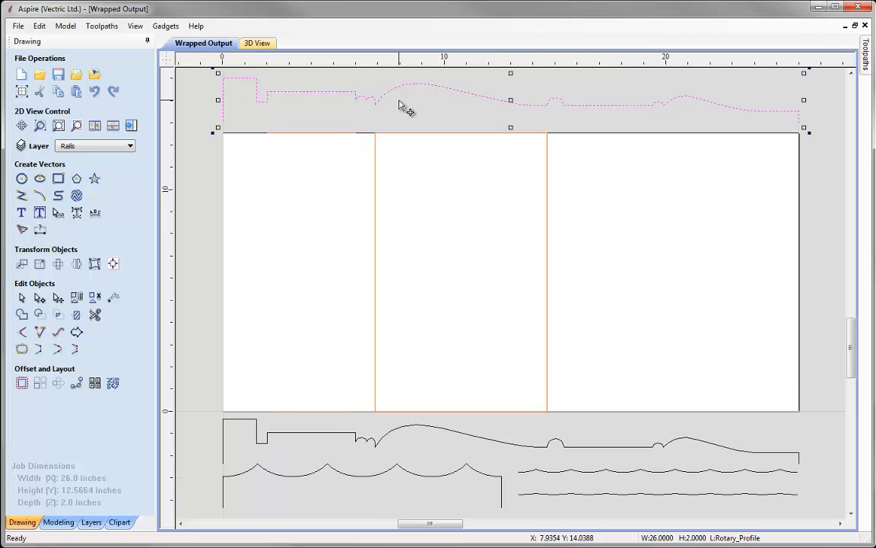
Cut the copied profile at its nodes above the two vertical rails, isolating the long curved section between them.
left_click(40, 298)
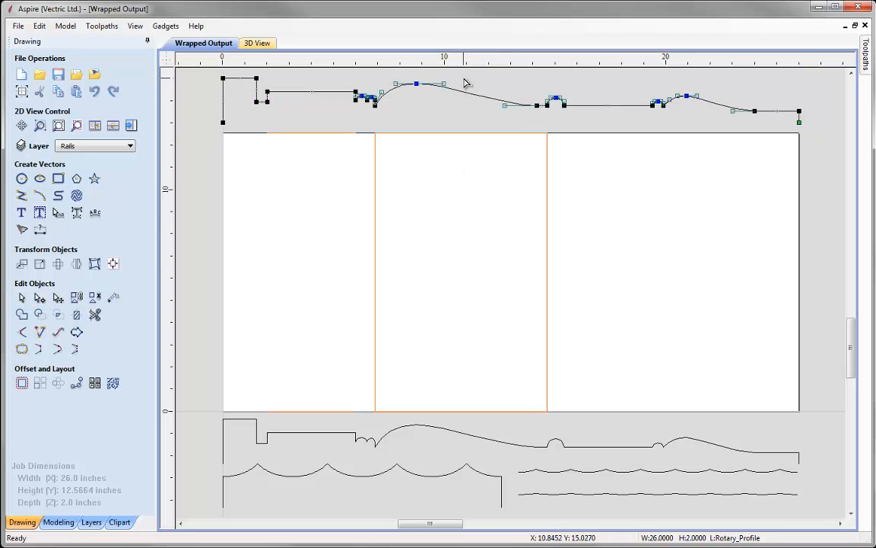
scroll(454, 82, "up", 2)
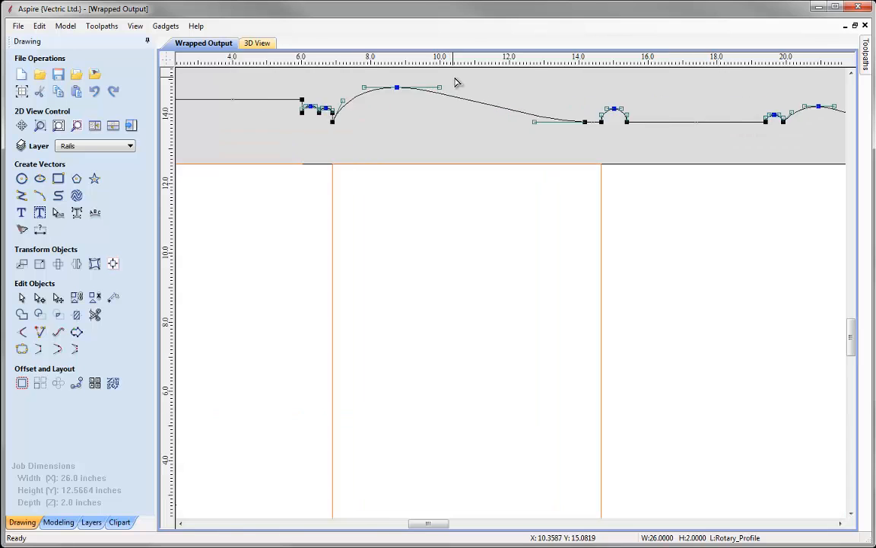
scroll(455, 83, "up", 2)
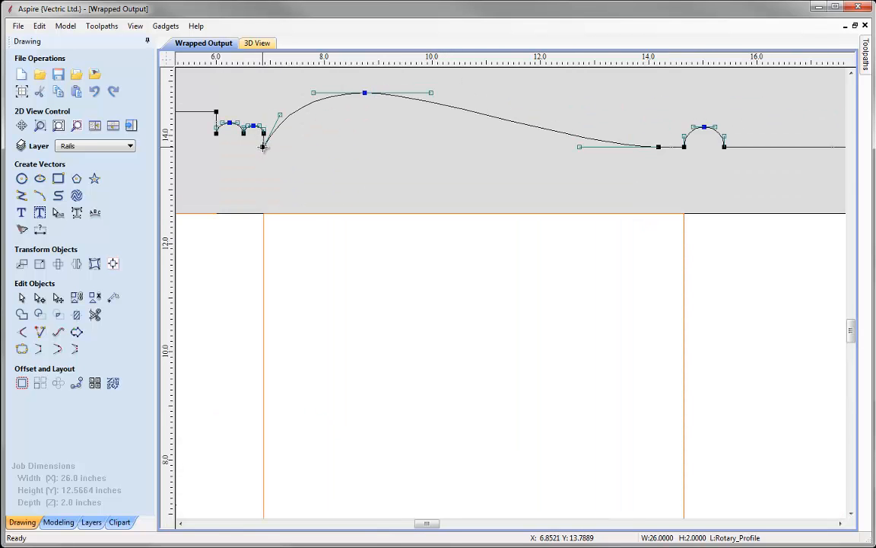
right_click(264, 149)
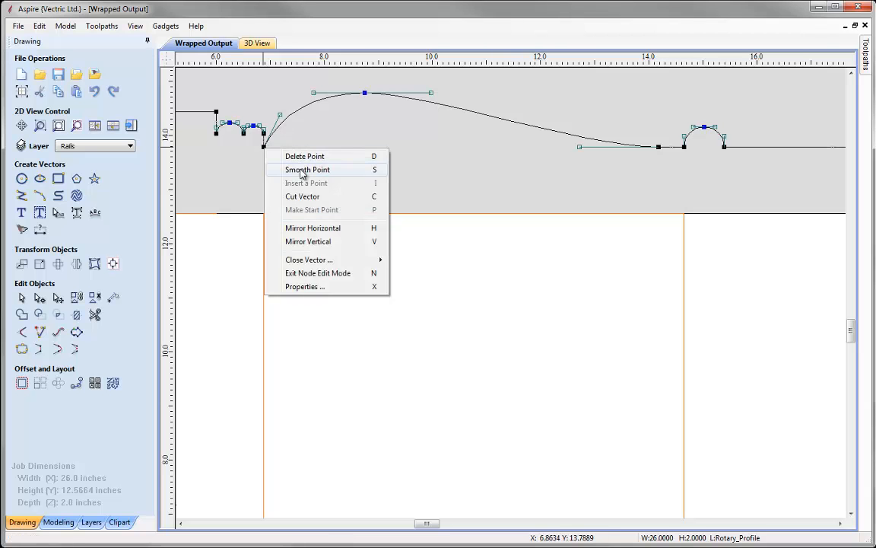
left_click(303, 196)
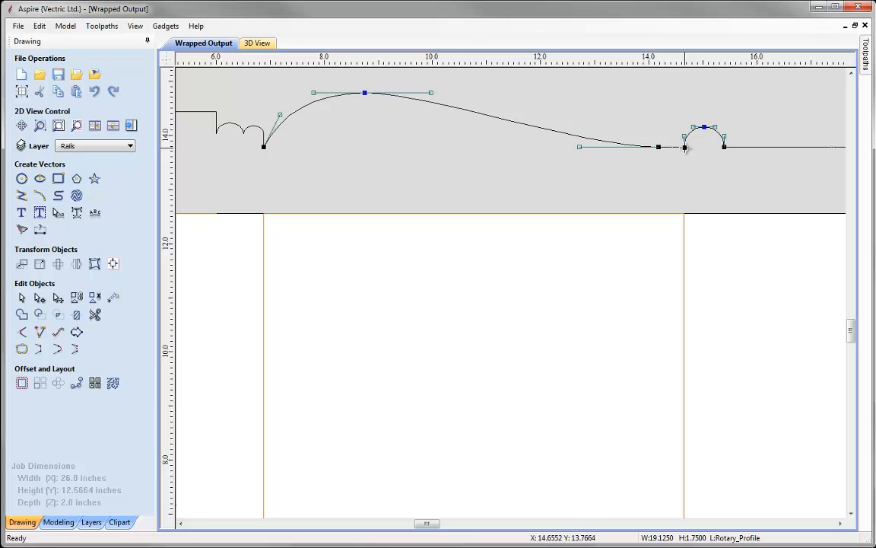
left_click(684, 149)
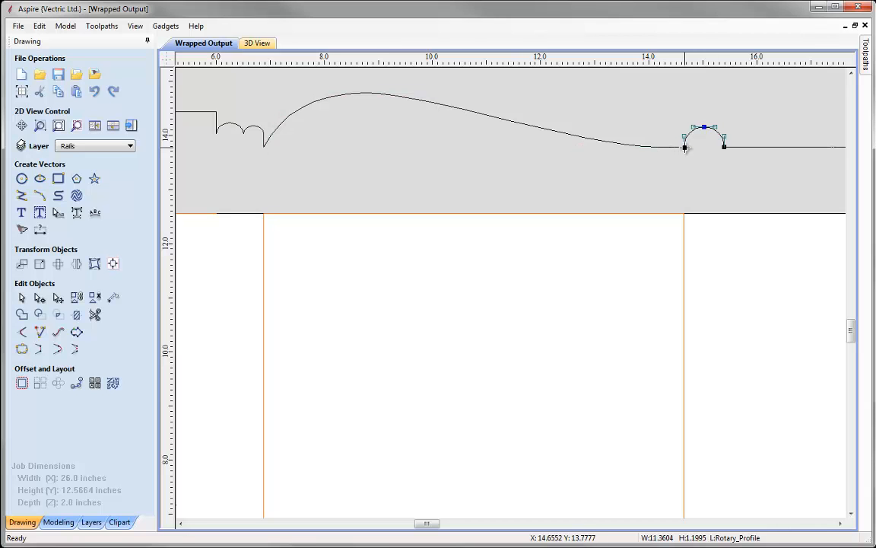
left_click(484, 174)
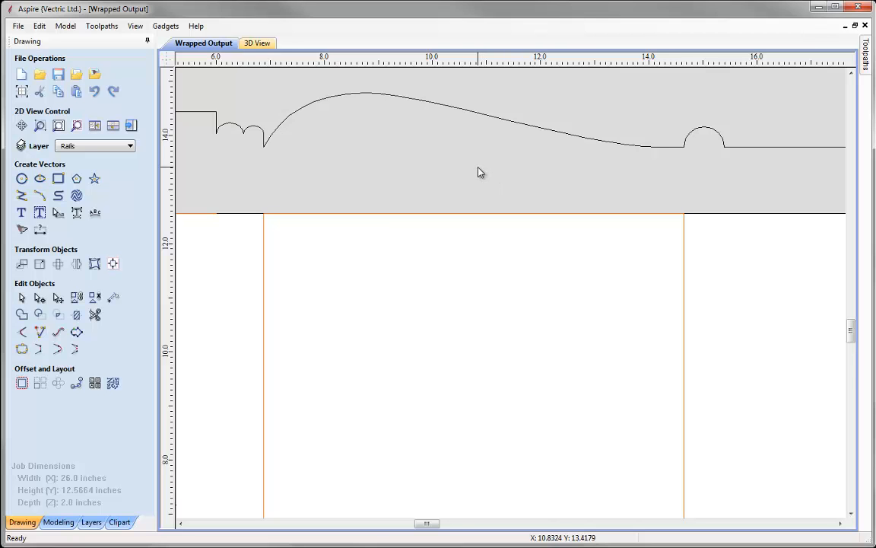
Draw a straight line from the lower start point of the copied profile at X 0 to the start of the isolated curve.
key("f")
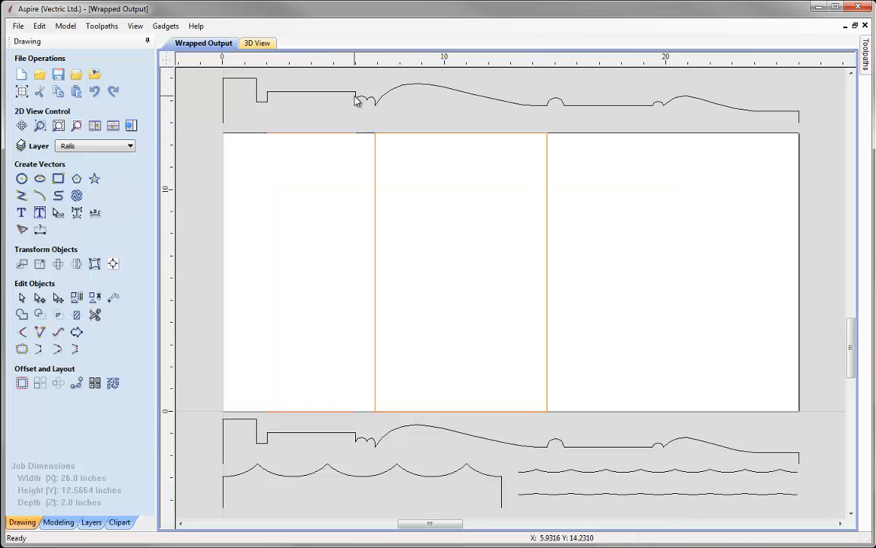
left_click(355, 98)
left_click(550, 108)
left_click(409, 135)
left_click(22, 195)
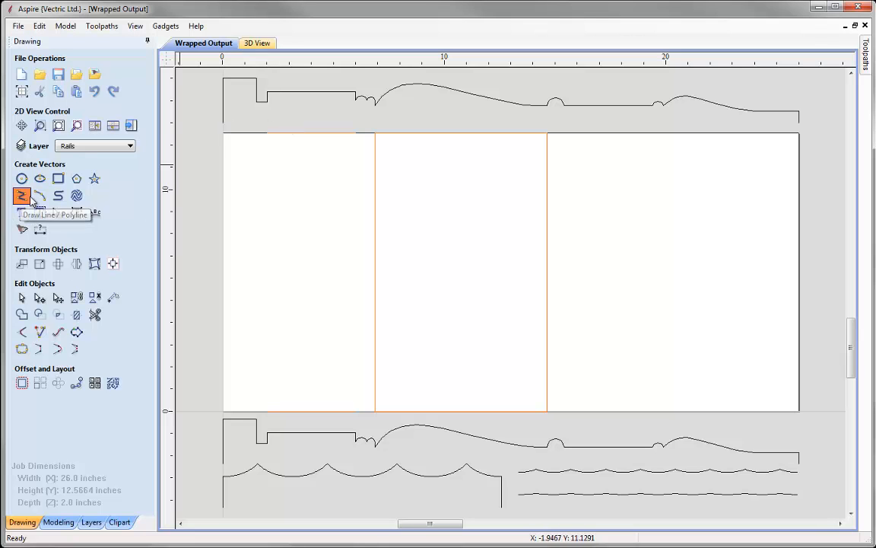
left_click(222, 123)
left_click(375, 105)
right_click(393, 126)
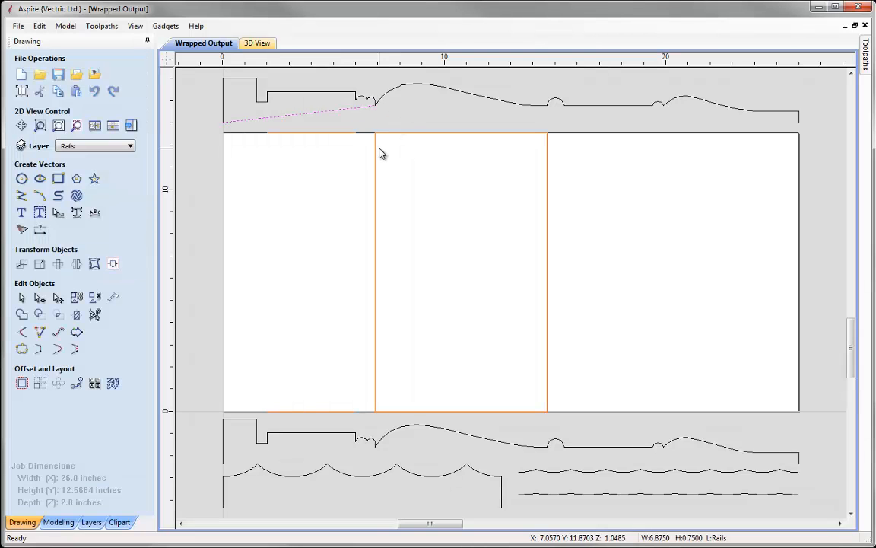
Delete the cut-off profile sections on both sides of the isolated curve above the job.
left_click(323, 92)
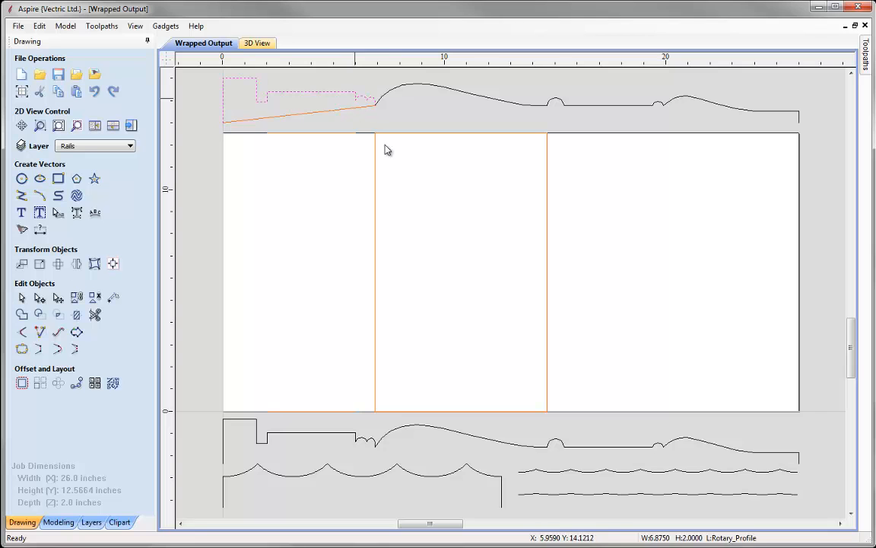
left_click(662, 102)
key("Delete")
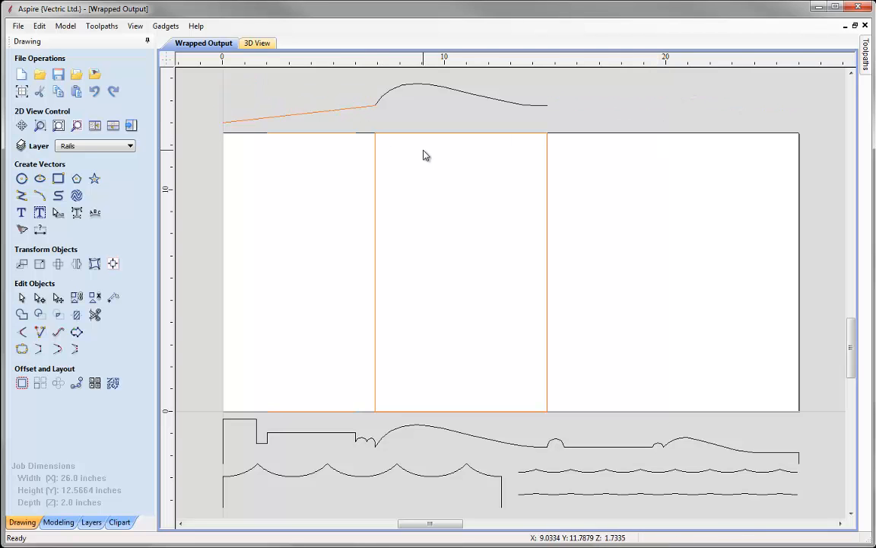
Move the slanted line's free end node directly below the curve's start, making the line vertical and 0.75 inches high.
left_click(383, 101)
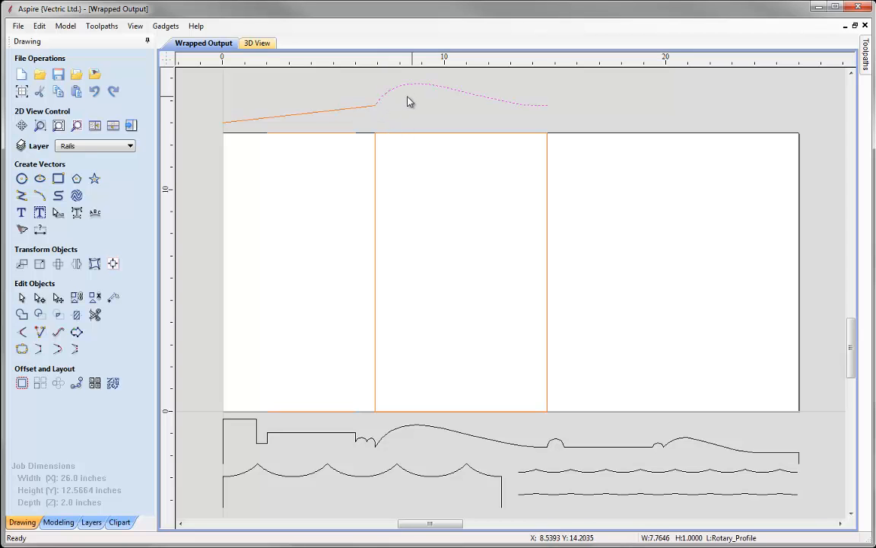
left_click(351, 112)
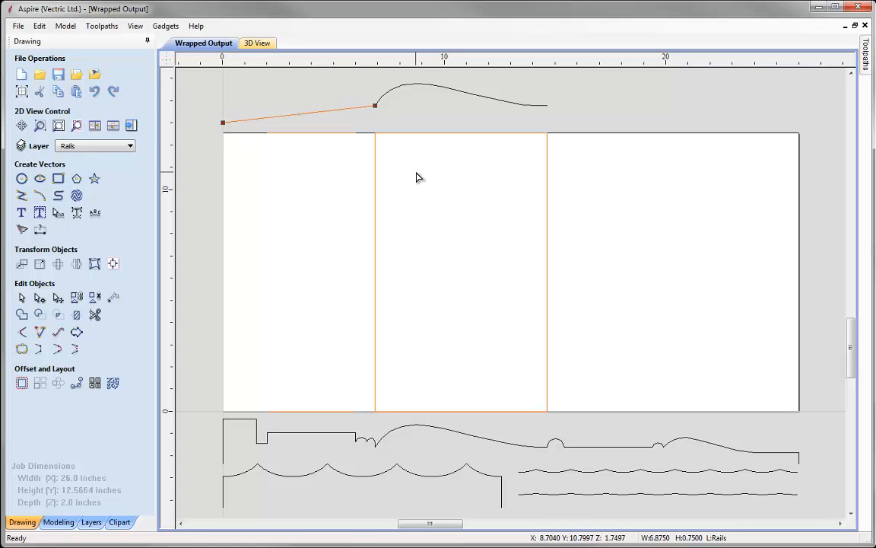
key("ctrl+z")
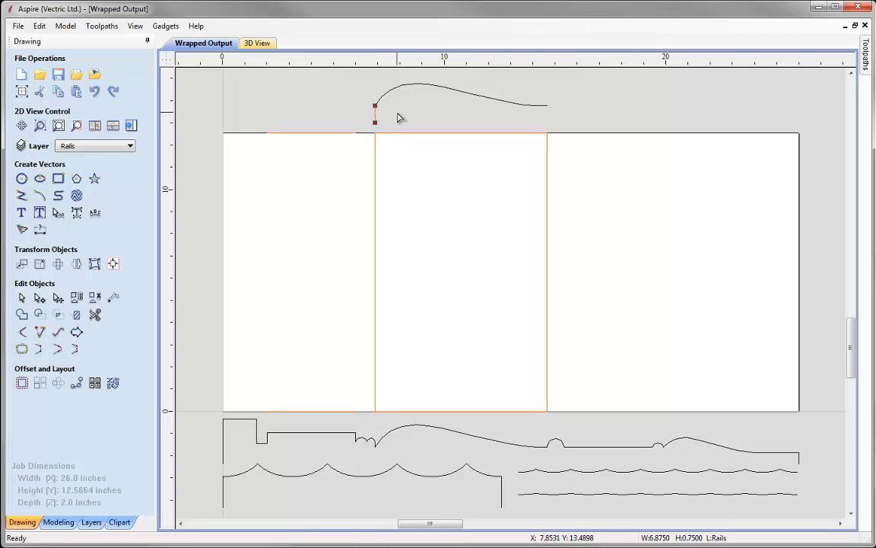
key("Escape")
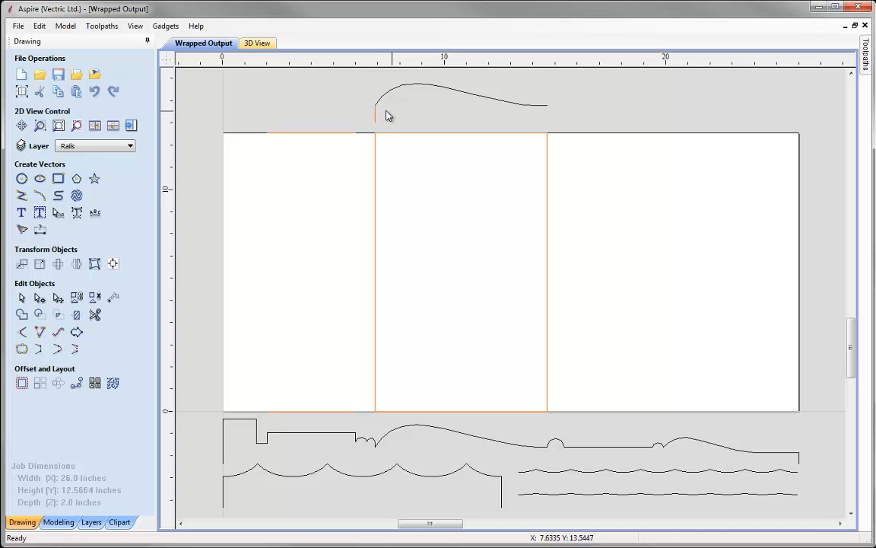
Copy the 0.75-inch vertical line from the isolated curve's start to its other end.
left_click(377, 120)
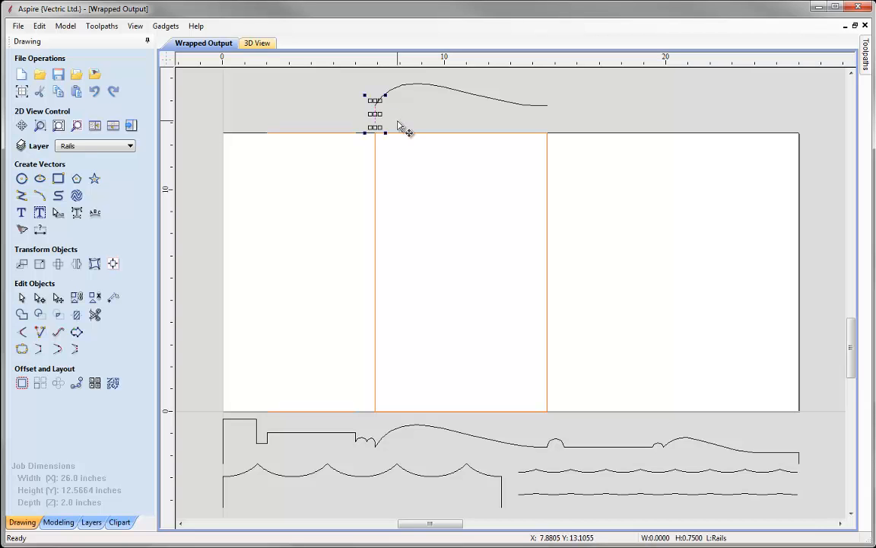
scroll(456, 92, "up", 3)
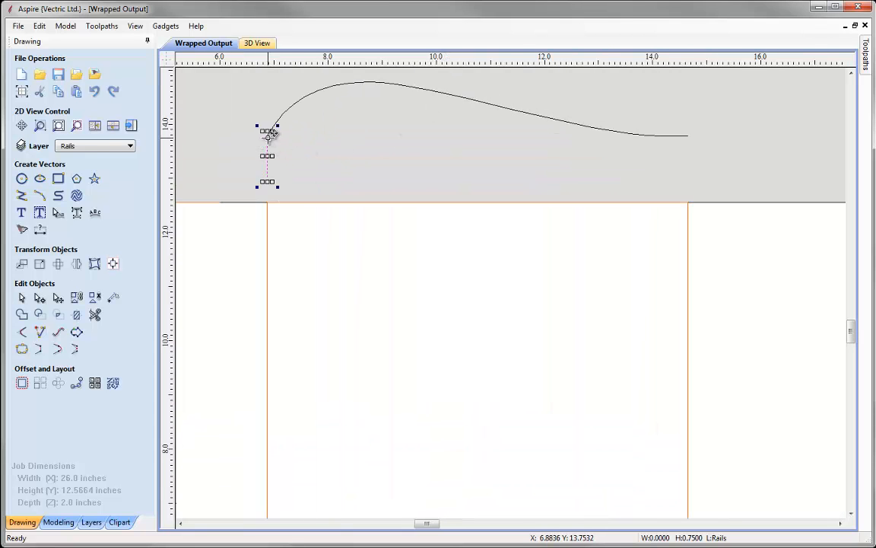
left_click_drag(270, 133, 688, 137)
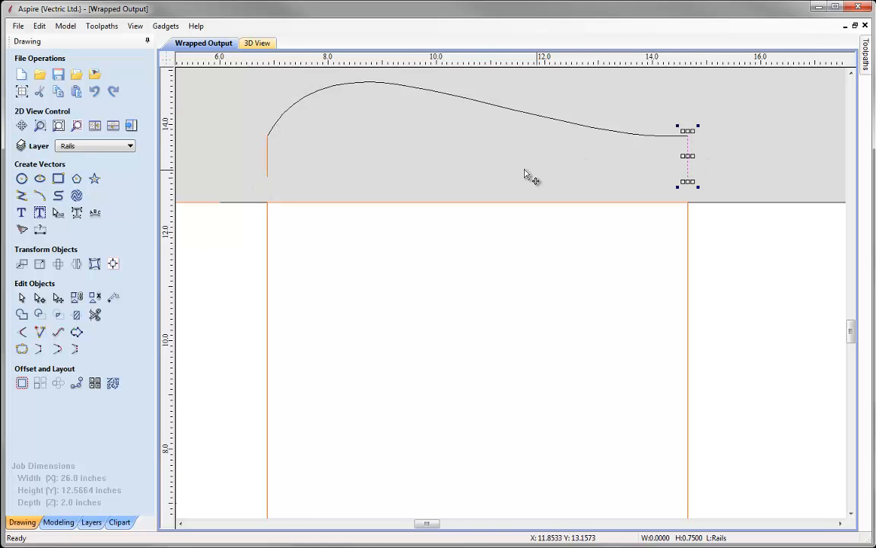
left_click(413, 145)
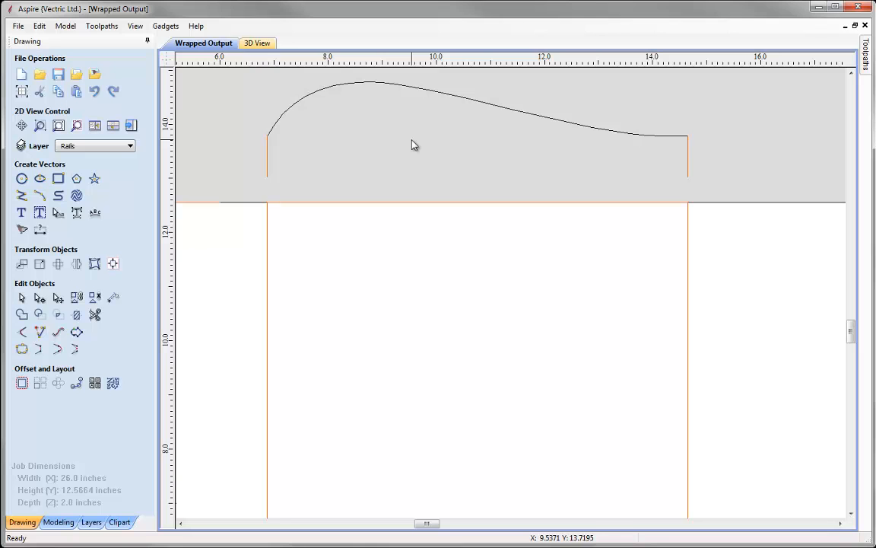
Make the Rotary_Profile layer the active layer.
left_click(131, 148)
left_click(110, 175)
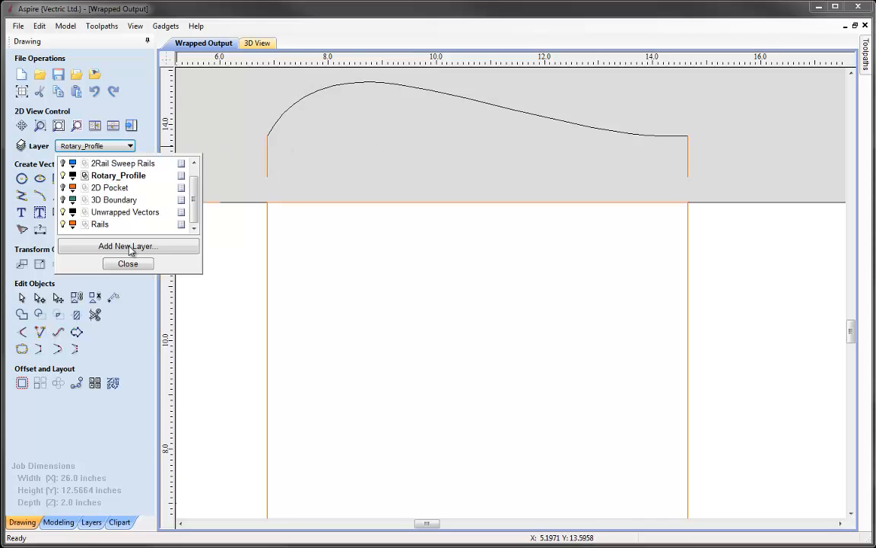
left_click(127, 264)
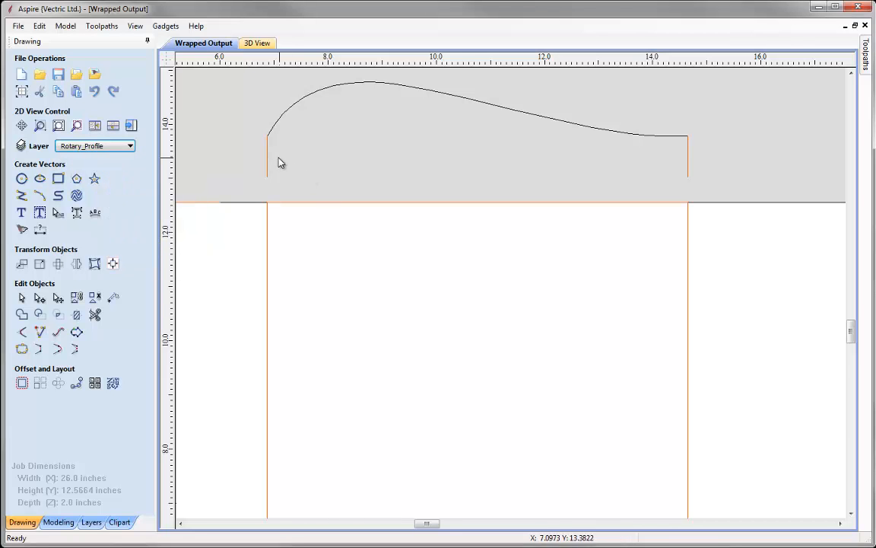
Join the isolated curve and its two vertical end lines into one open vector with a tolerance of .0004 inches.
left_click(273, 155)
left_click(279, 119, "shift")
left_click(687, 161, "shift")
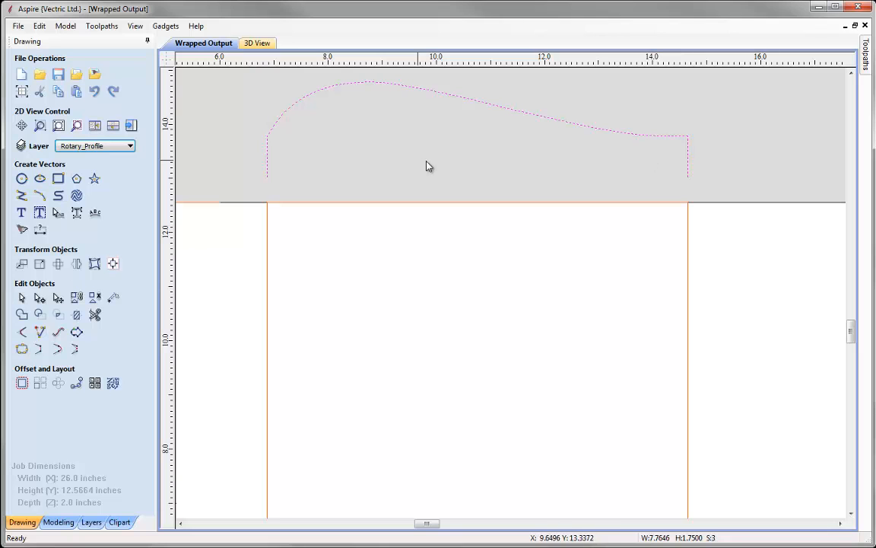
left_click(21, 349)
left_click(52, 222)
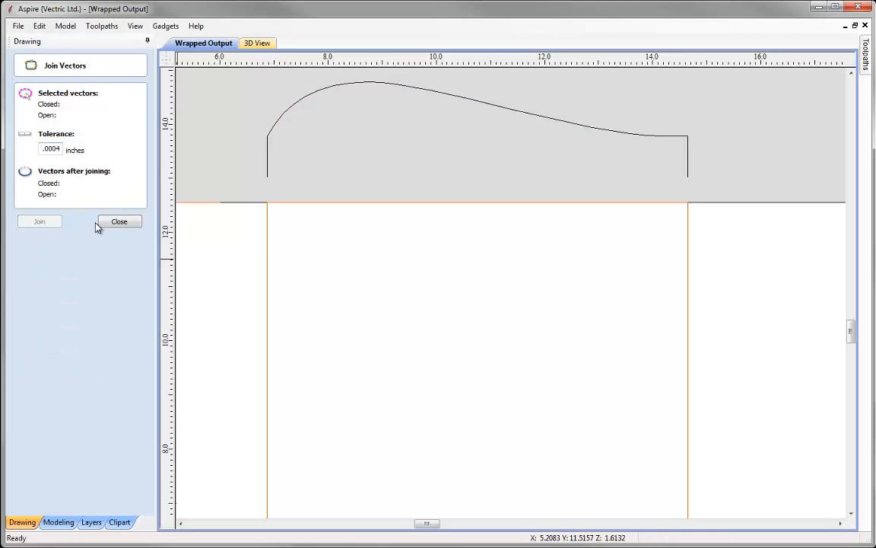
left_click(118, 223)
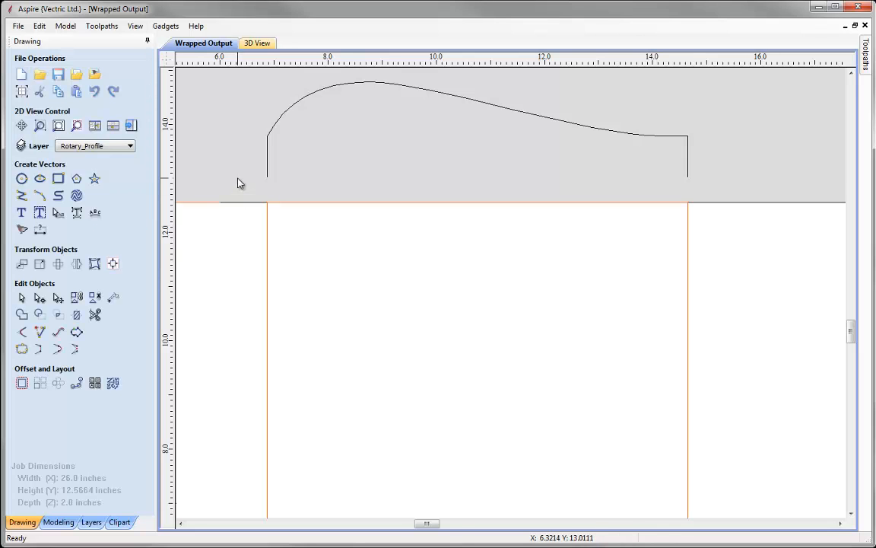
key("F3")
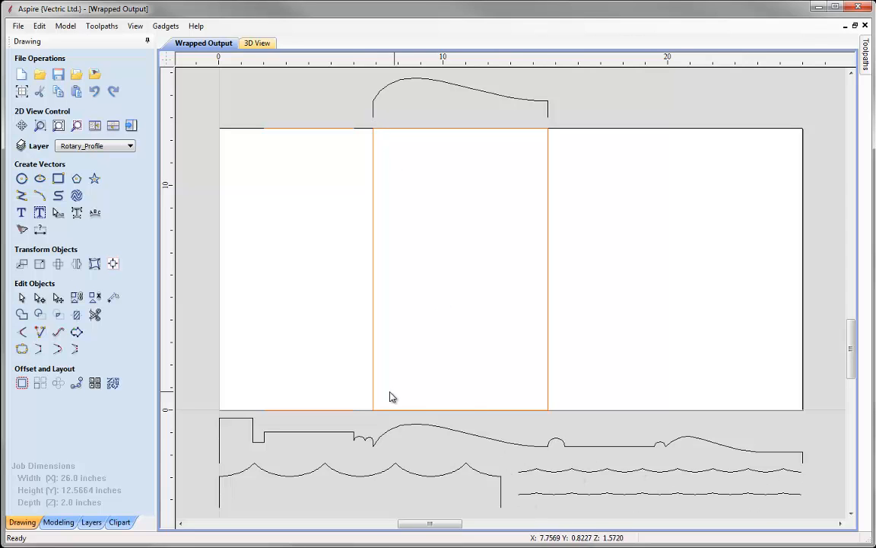
left_click(588, 471)
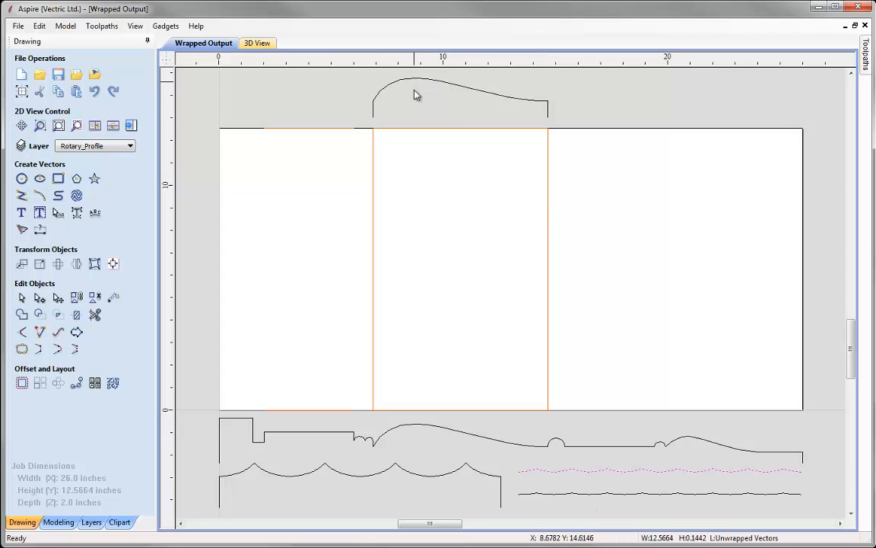
left_click(425, 110)
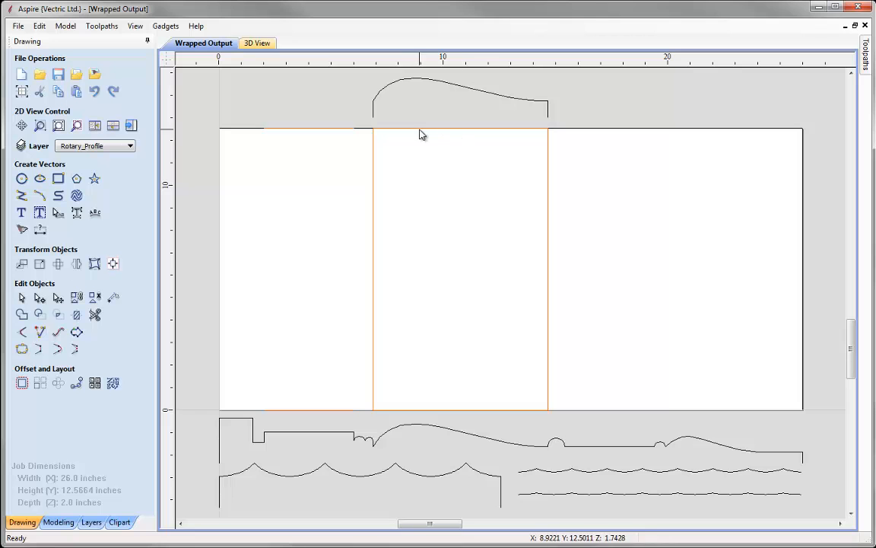
left_click(592, 470)
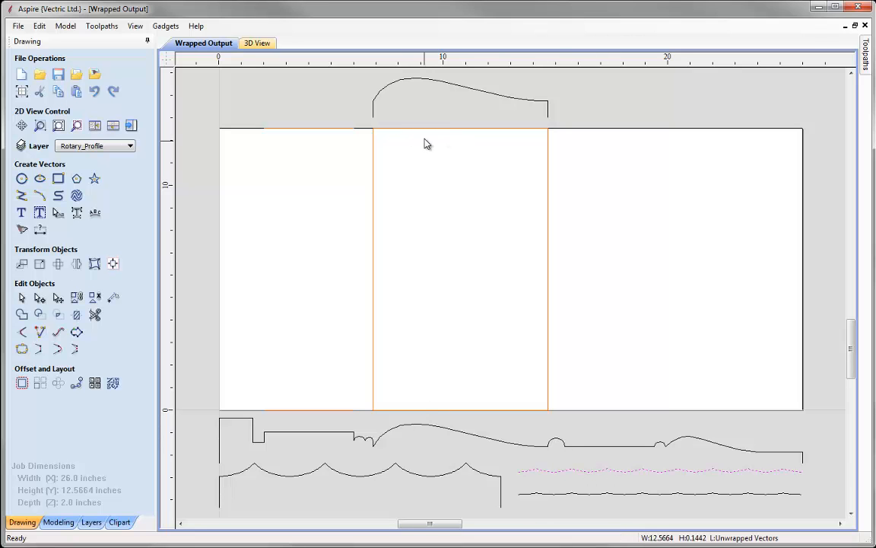
left_click(243, 121)
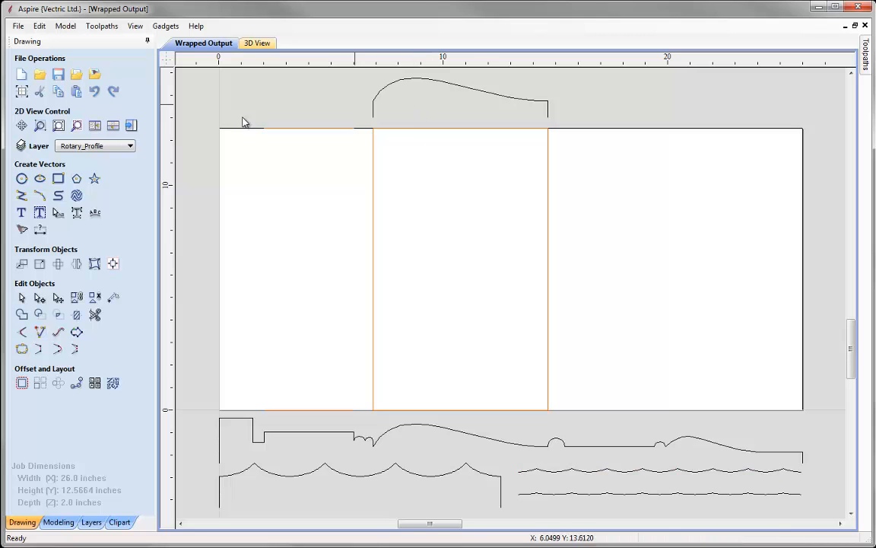
Draw a vertical guide line about 15.39 inches long from the height curve's peak down to the main profile's peak below the job.
left_click(20, 196)
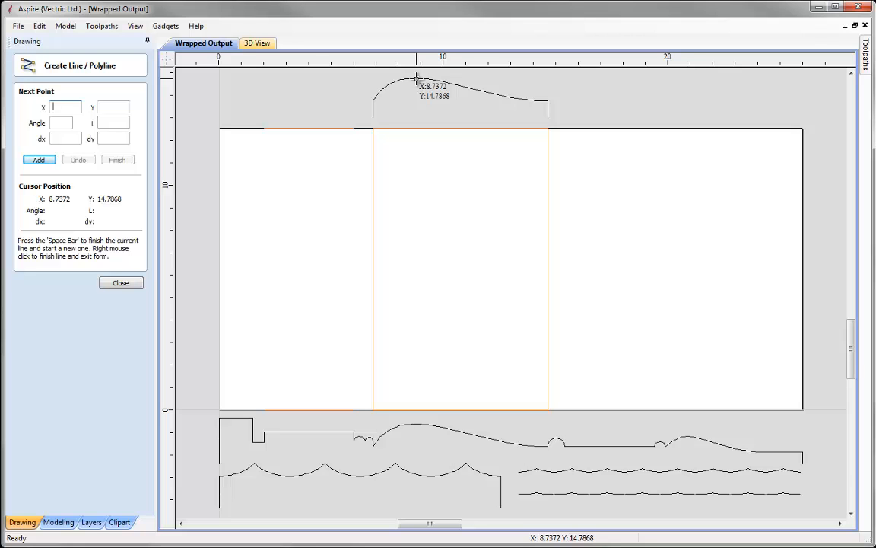
left_click(417, 79)
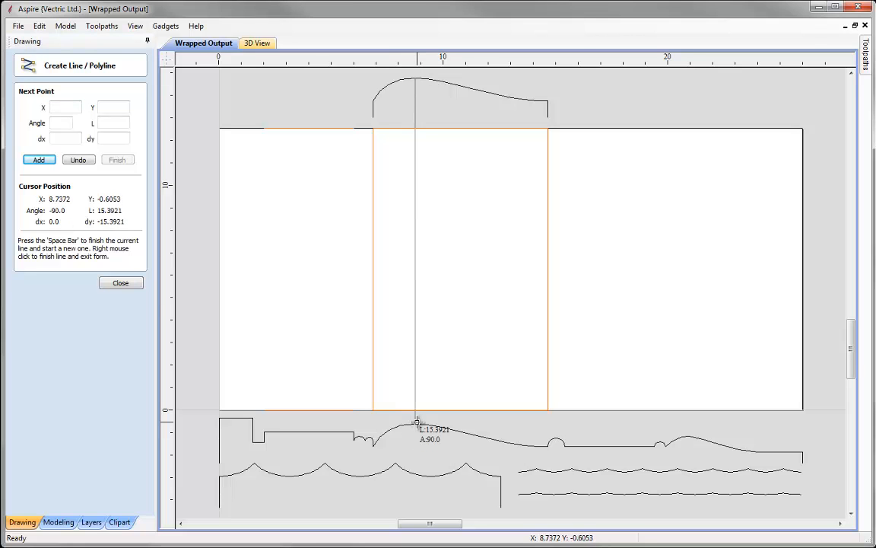
left_click(417, 420)
right_click(431, 445)
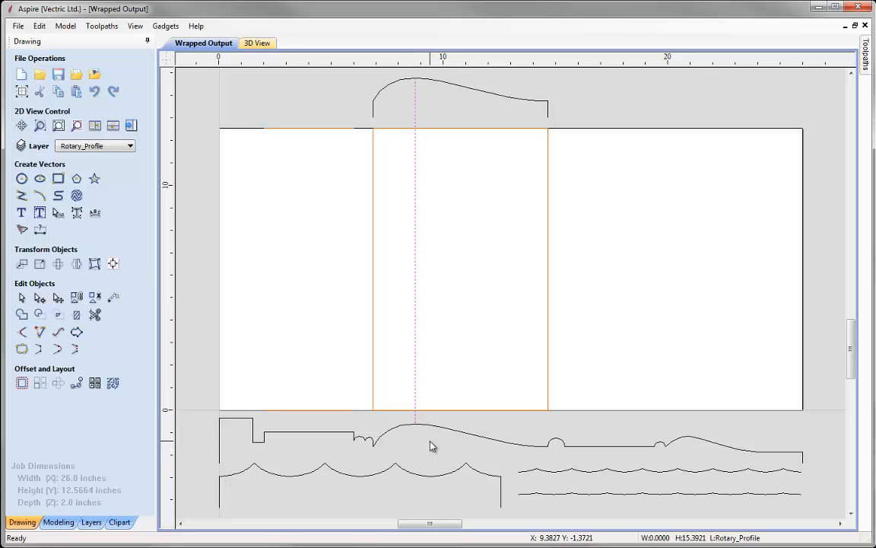
left_click(434, 459)
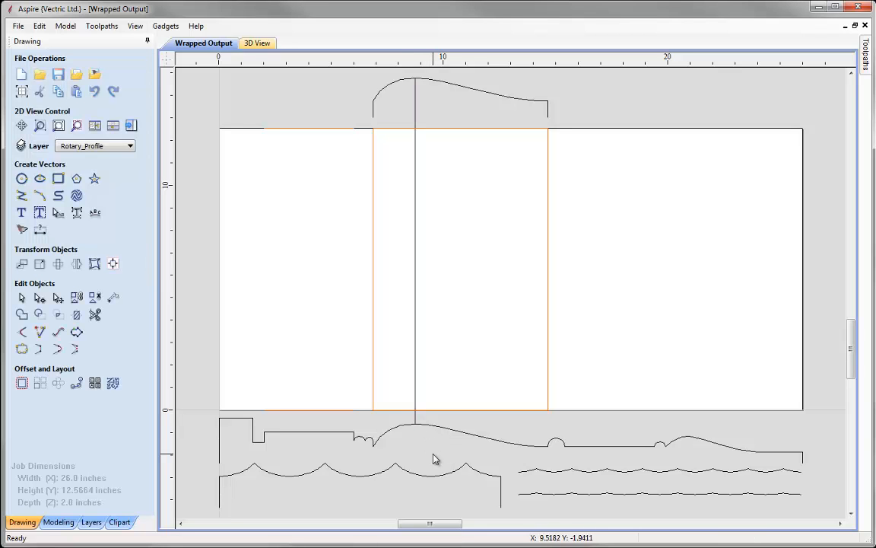
Insert a node in the upper and lower horizontal rails of the curved section where the vertical guide line crosses them.
left_click(438, 129)
key("n")
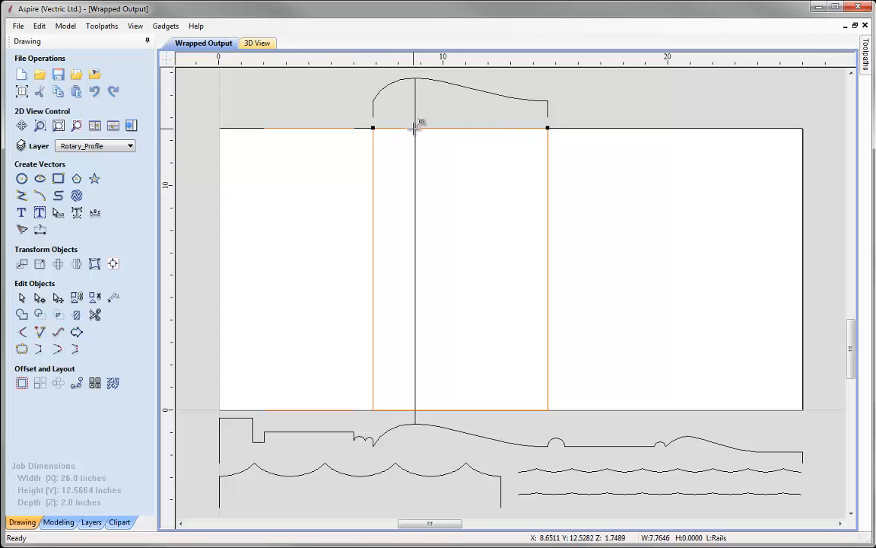
key("p")
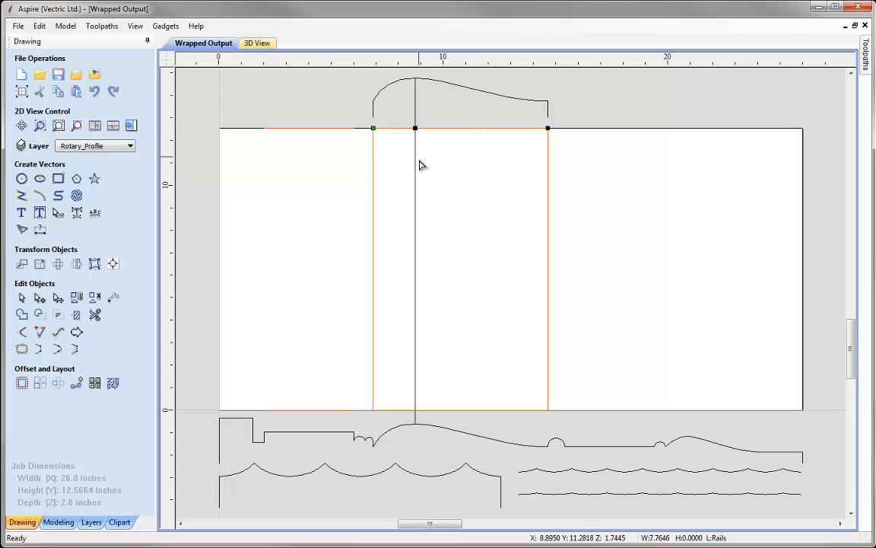
left_click(455, 411)
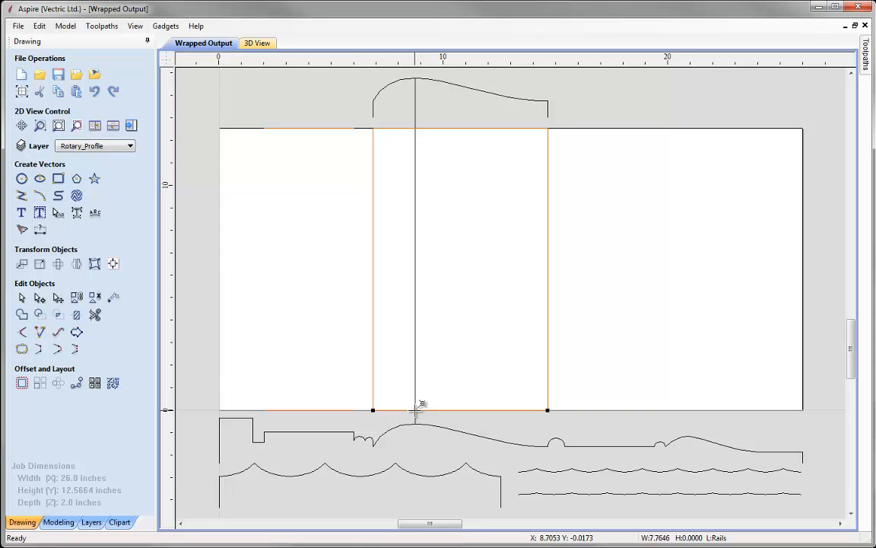
key("p")
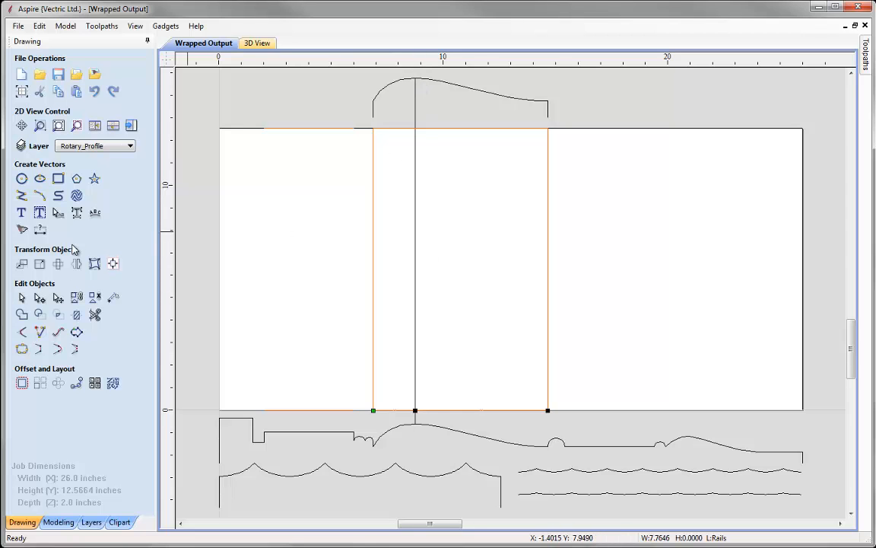
Delete the vertical guide line running from the height curve's peak to the main profile.
left_click(22, 298)
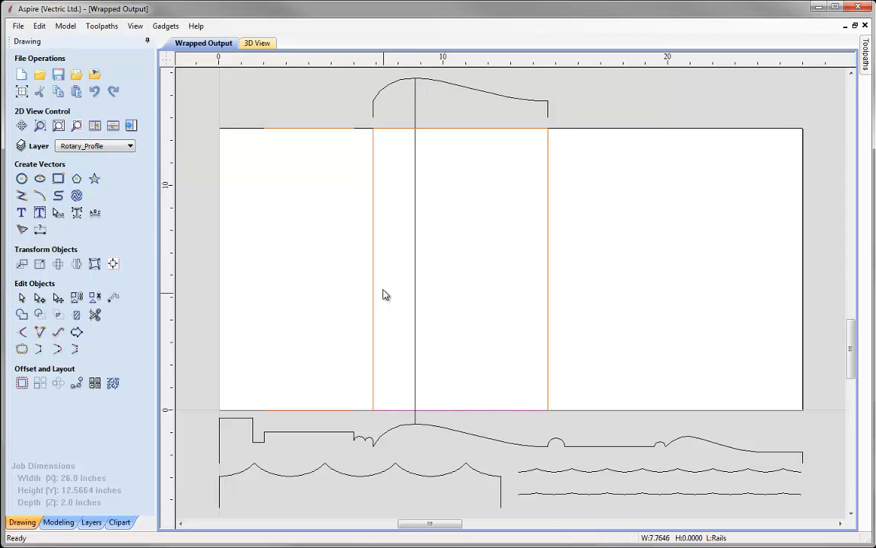
left_click(416, 290)
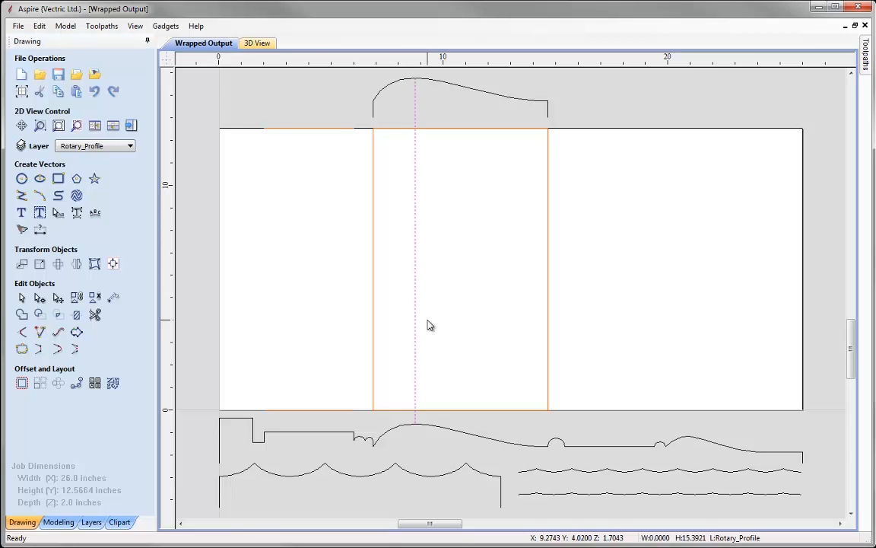
key("Delete")
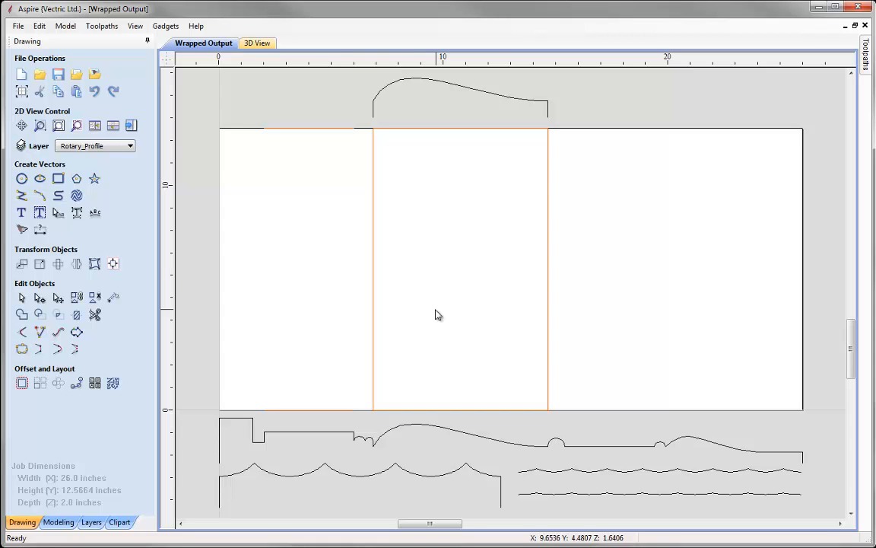
Turn on visibility of the Components layer and make it the active layer.
left_click(130, 146)
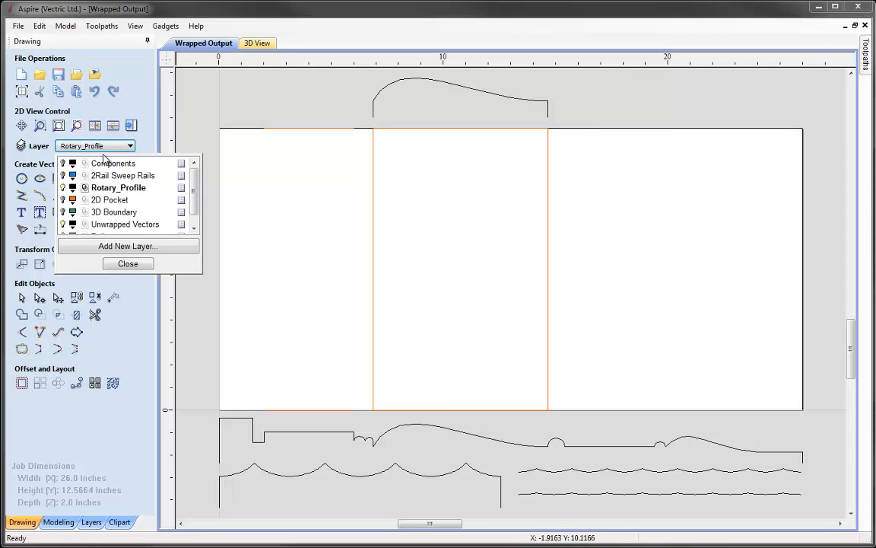
left_click(63, 164)
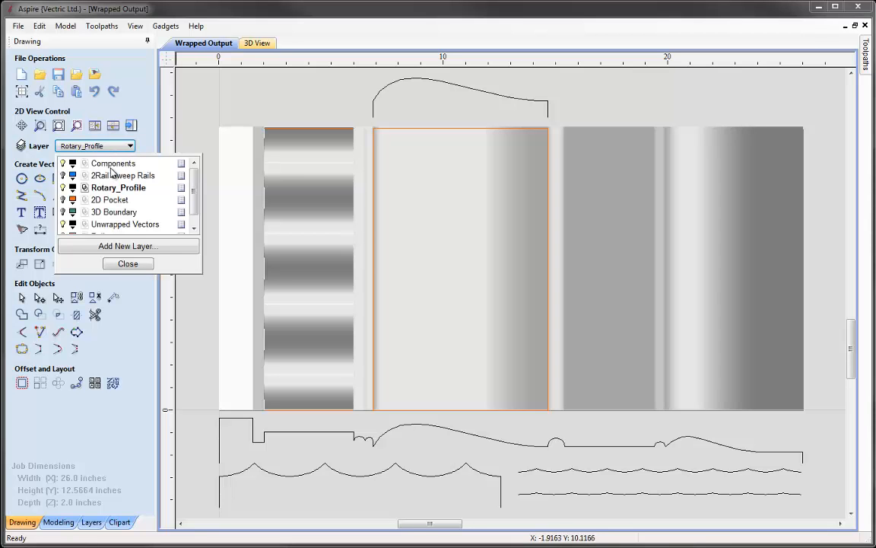
left_click(110, 164)
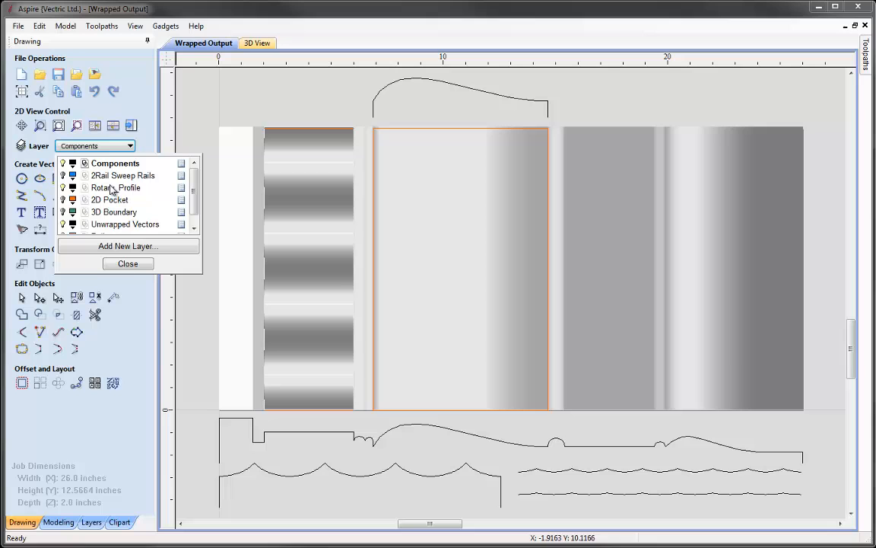
left_click(128, 264)
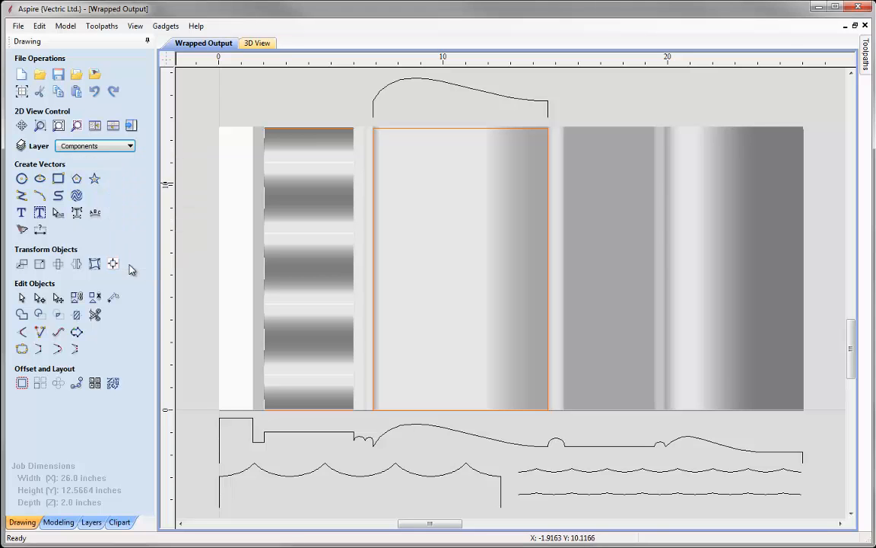
Bring up the modeling tools, tile the 2D and 3D views one above the other, and turn off wrapping in the 3D view.
left_click(59, 520)
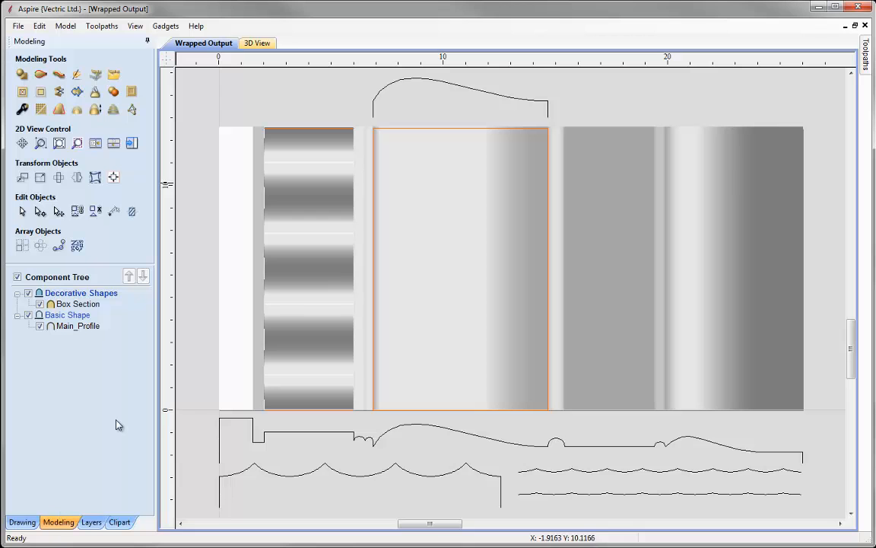
left_click(113, 143)
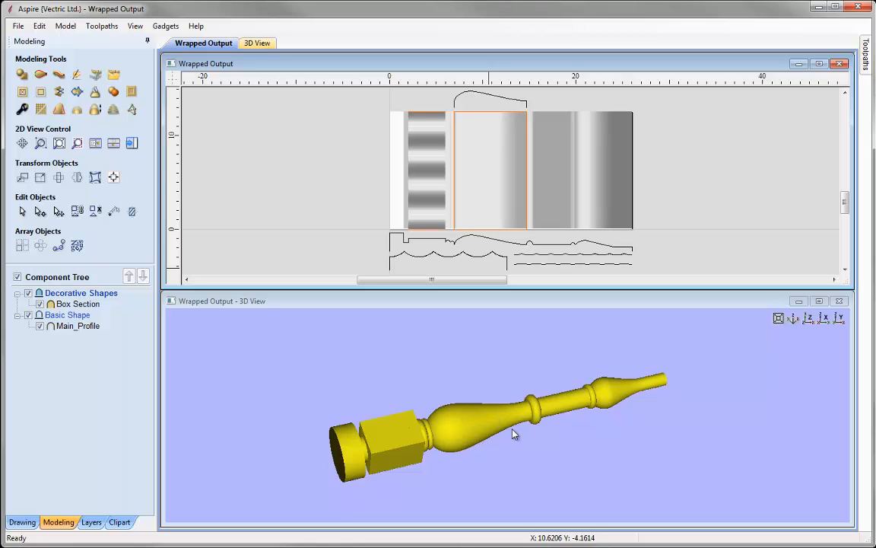
left_click(109, 29)
mouse_move(103, 79)
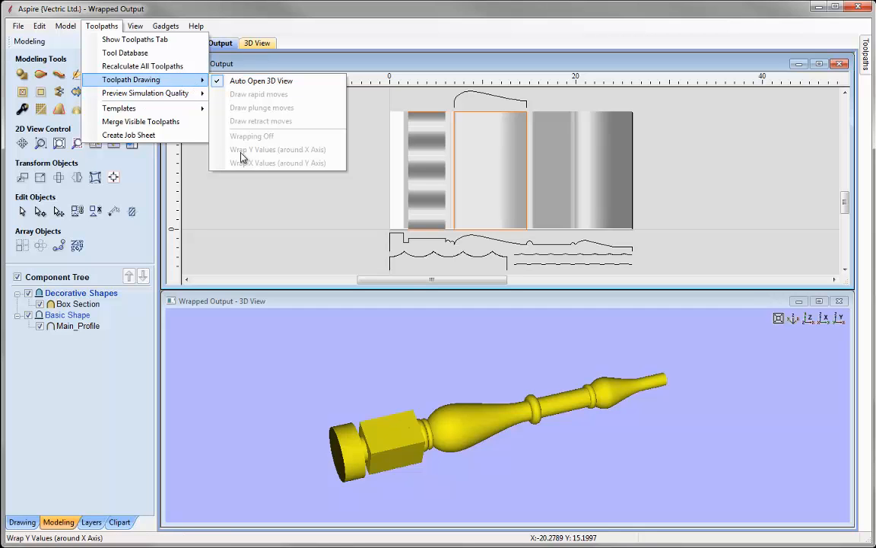
left_click(297, 239)
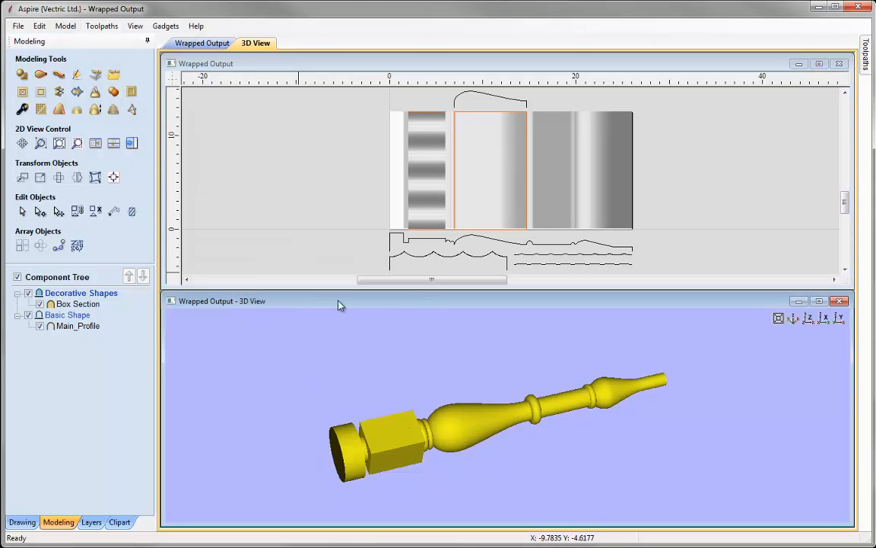
left_click(102, 25)
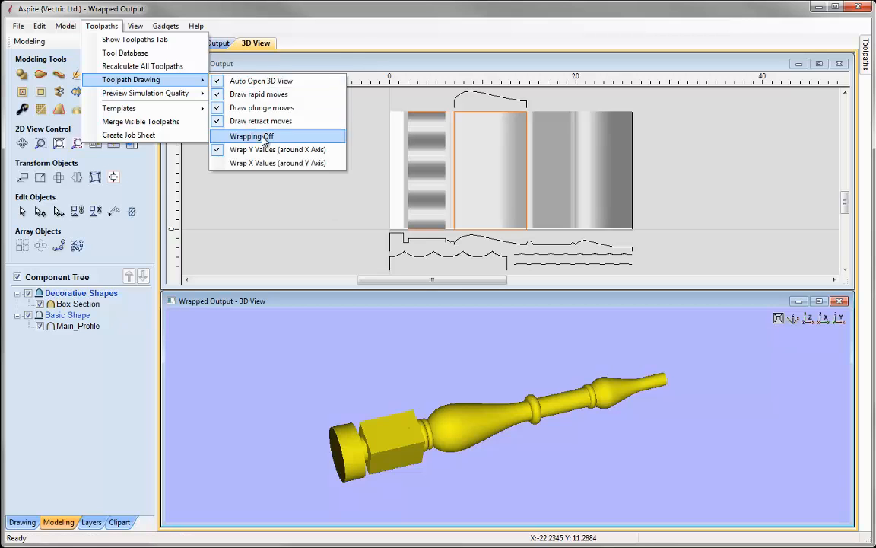
left_click(243, 130)
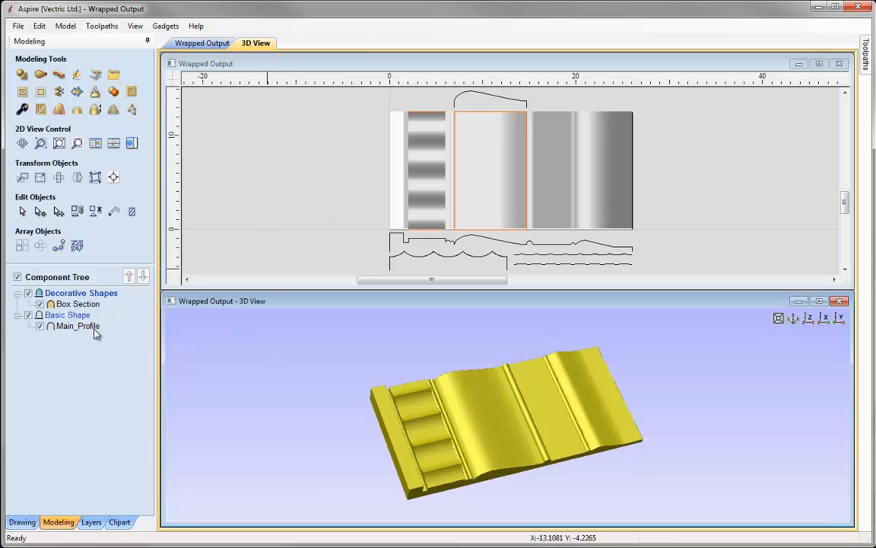
Hide the Basic Shape group and set the curved section's upper and lower horizontal rails as drive rails for a Two Rail Sweep.
left_click(28, 315)
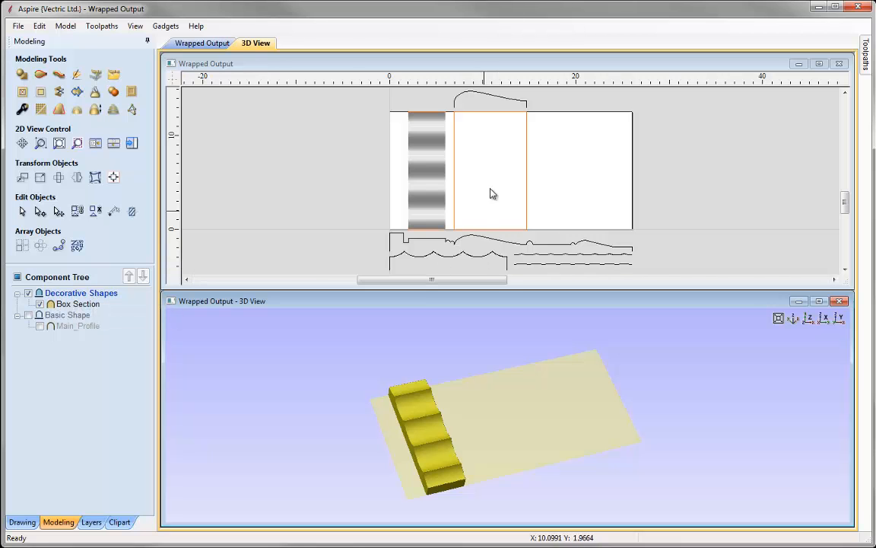
left_click(323, 217)
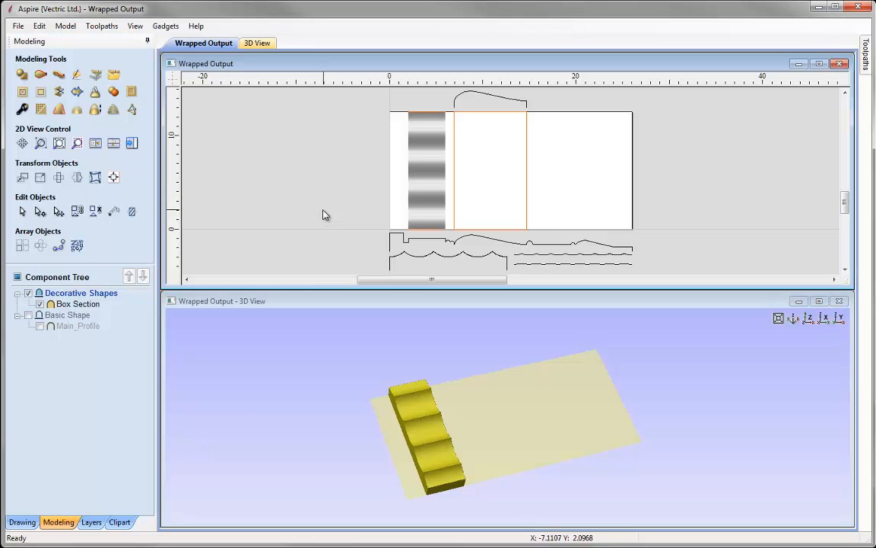
left_click(42, 74)
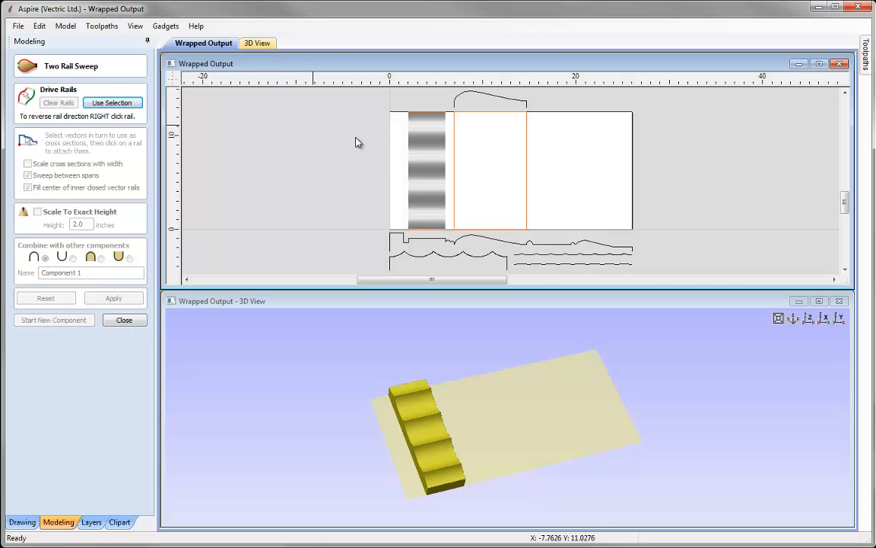
left_click(470, 113)
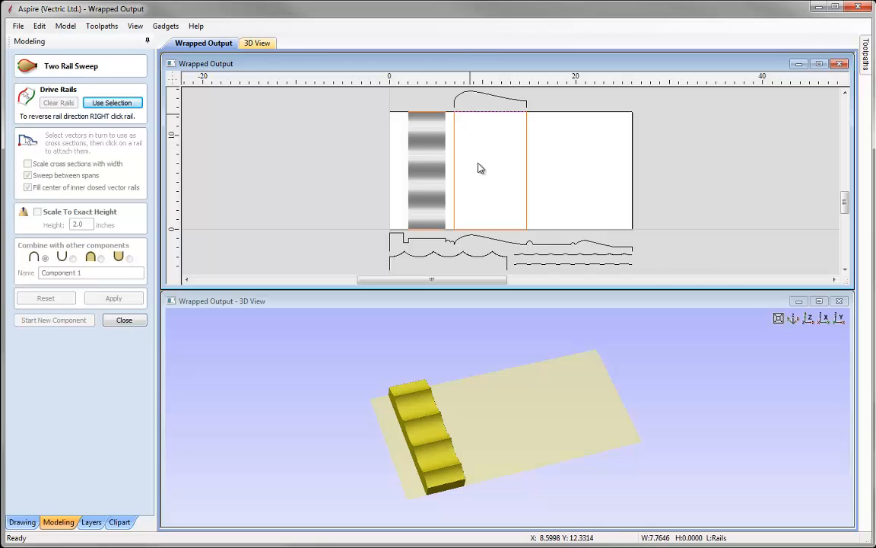
left_click(487, 228, "shift")
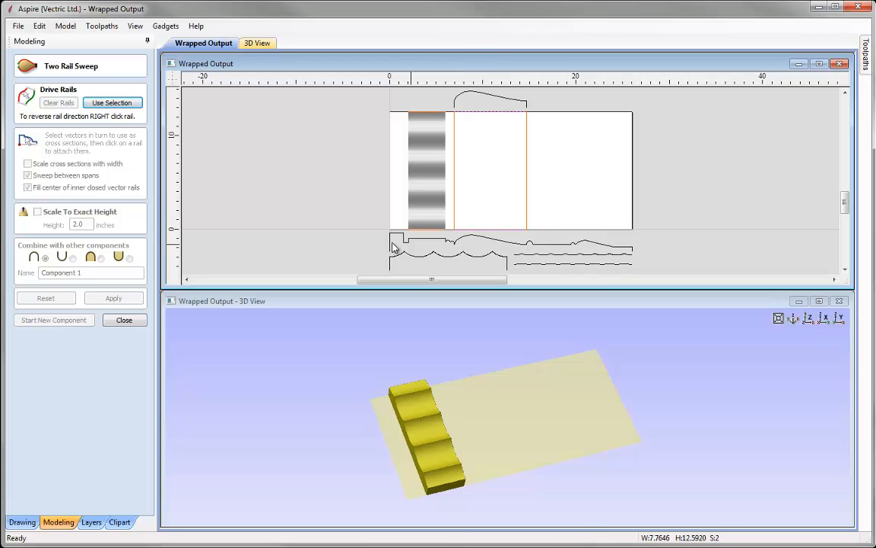
left_click(112, 103)
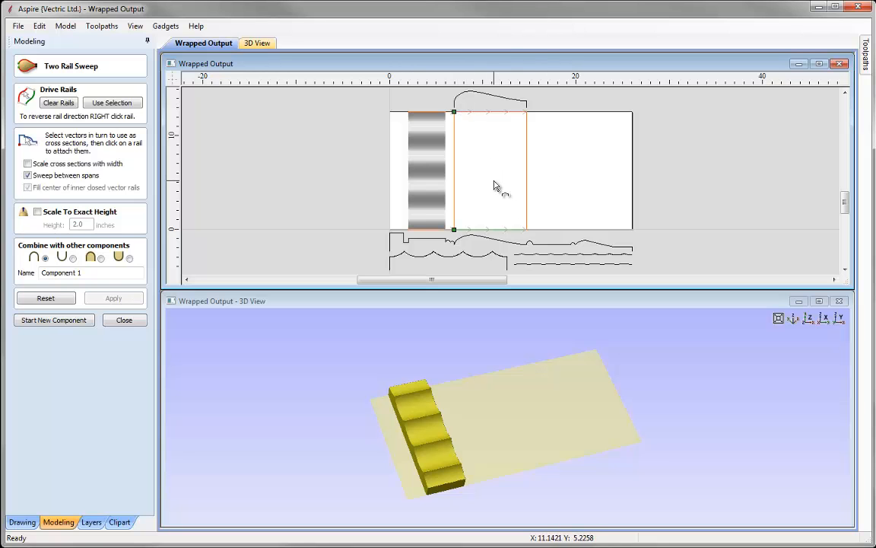
Attach the flatter octagon cross section at the start of the rails and the taller one at the node inserted below the height curve's peak.
double_click(737, 62)
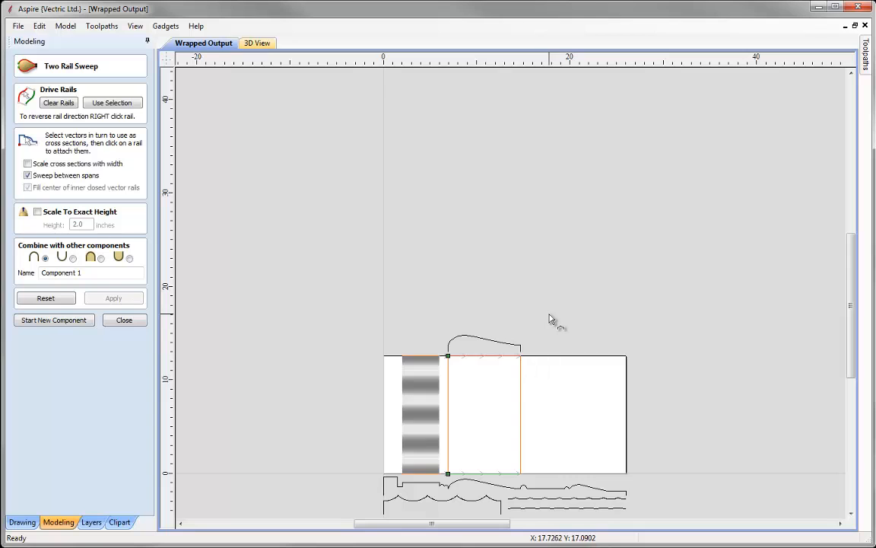
key("f")
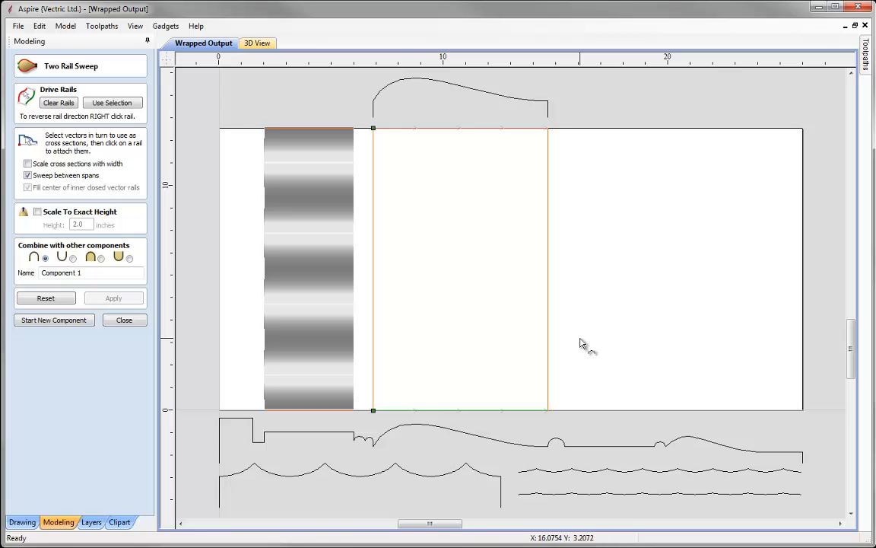
left_click(576, 492)
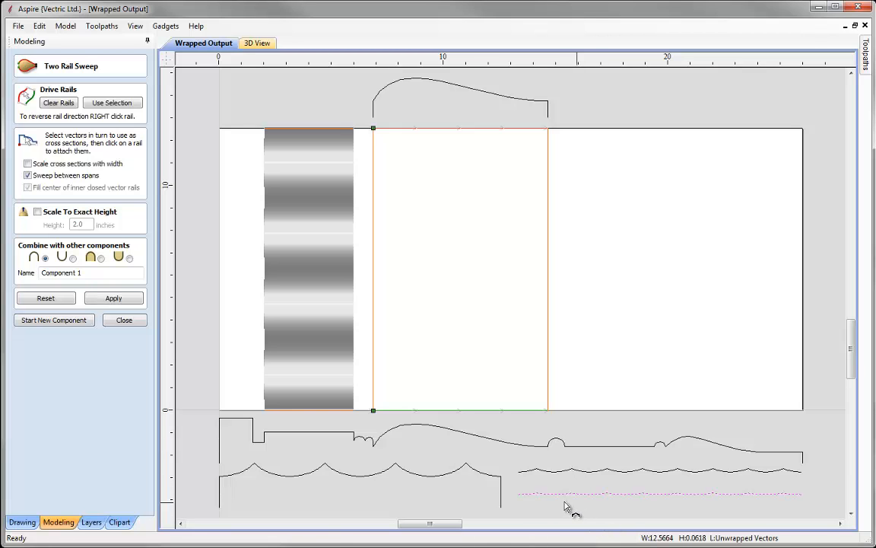
left_click(374, 414)
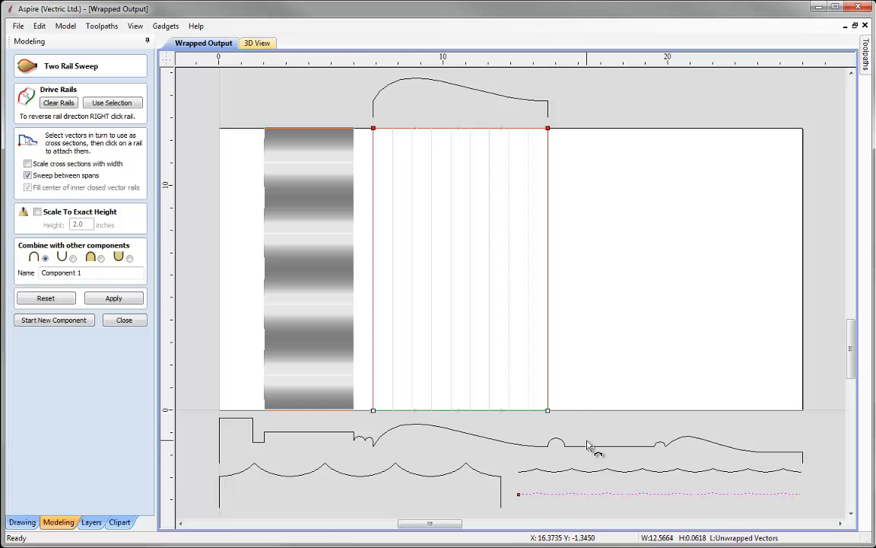
left_click(587, 473)
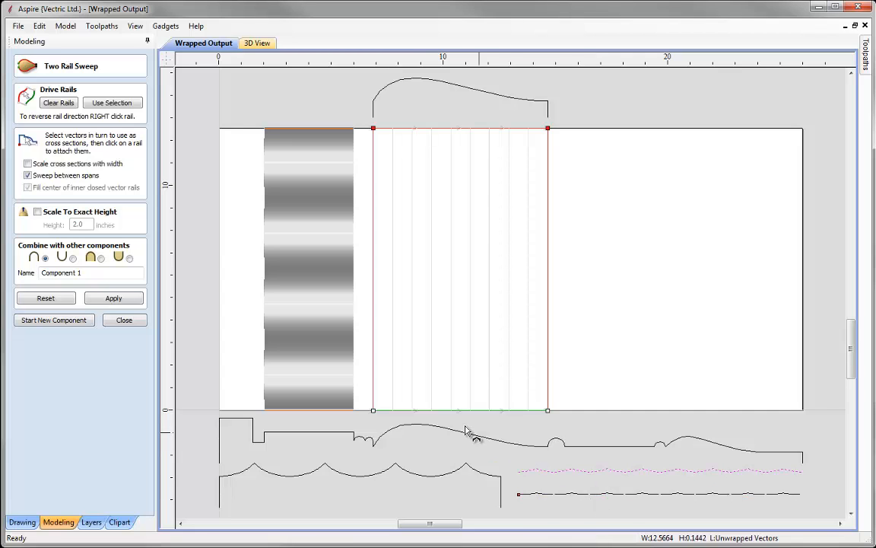
left_click(416, 414)
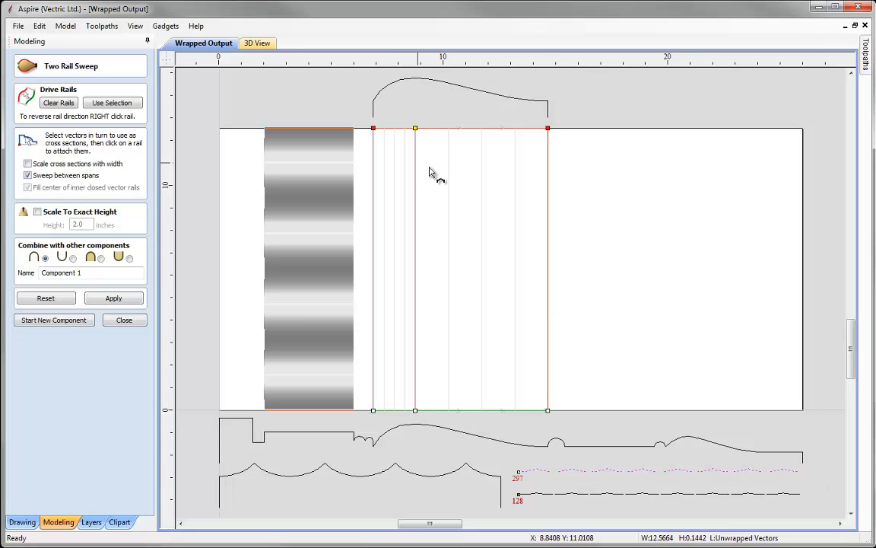
Create the swept shape as a component named Octogon and tile the 2D and 3D views one above the other.
left_click_drag(97, 275, 12, 279)
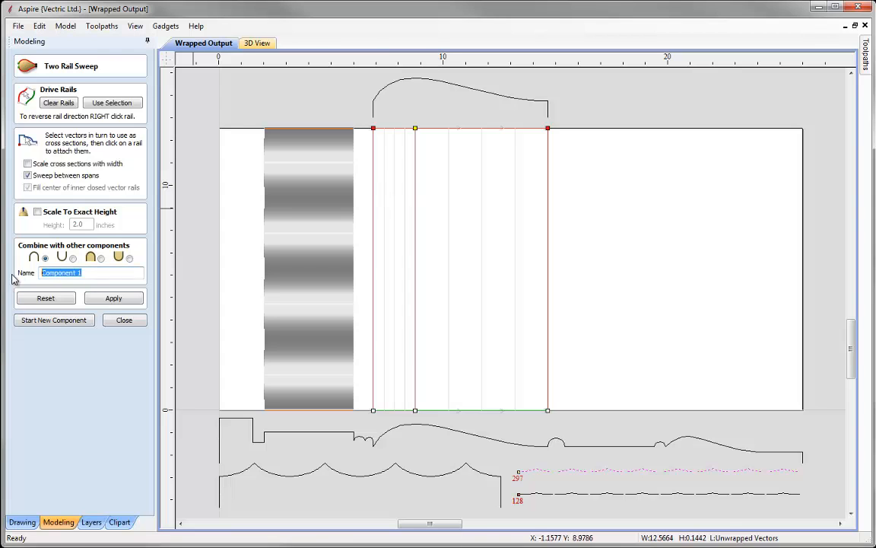
type("OC")
left_click(97, 299)
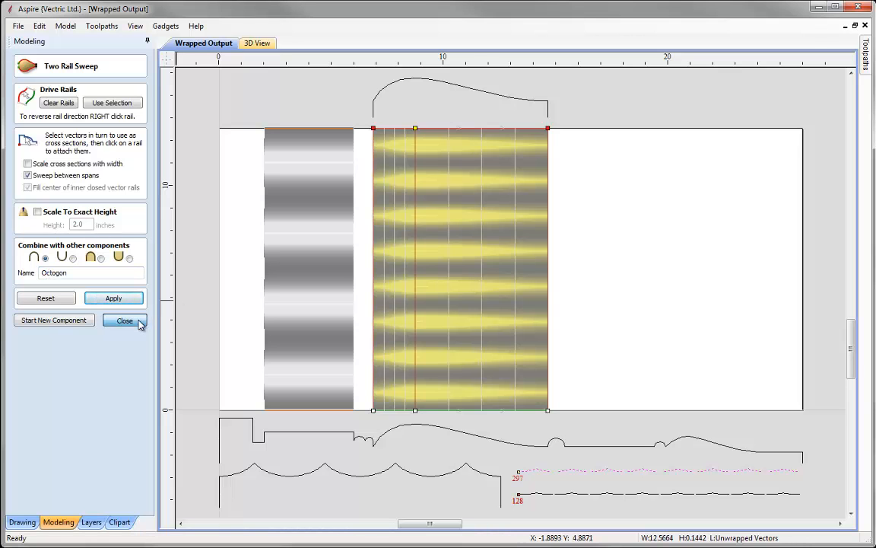
left_click(140, 323)
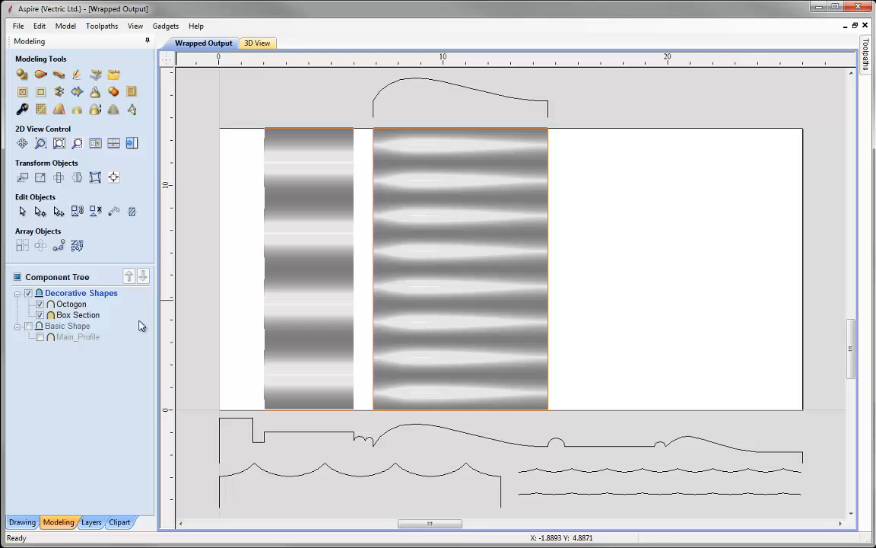
left_click(114, 143)
left_click_drag(468, 455, 461, 409)
left_click_drag(472, 464, 472, 442)
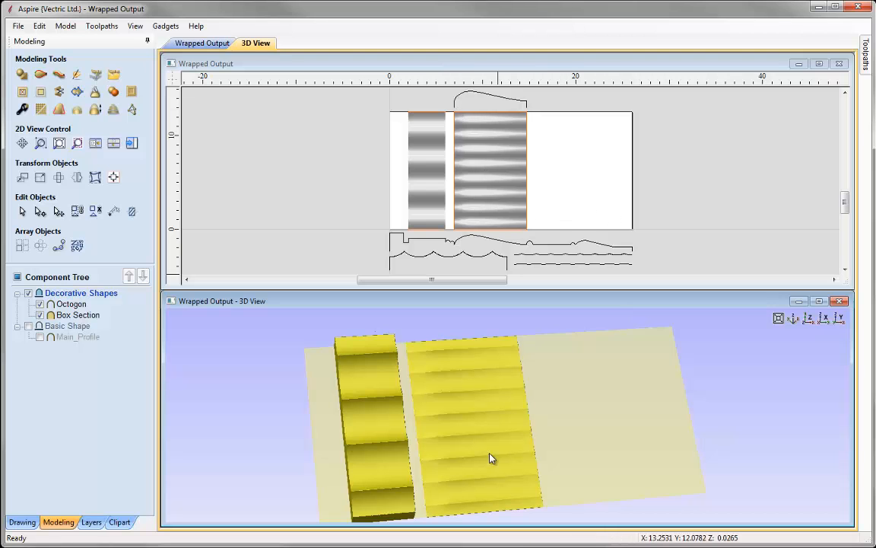
Set the two vertical edge lines of the curved section as drive rails for another Two Rail Sweep.
left_click(41, 75)
left_click(281, 131)
right_click(302, 147)
left_click(296, 141)
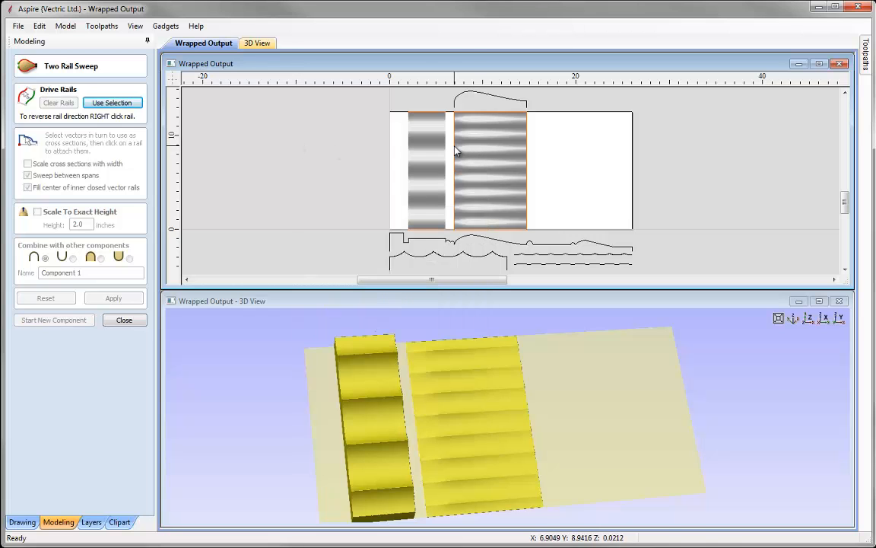
left_click(526, 165, "shift")
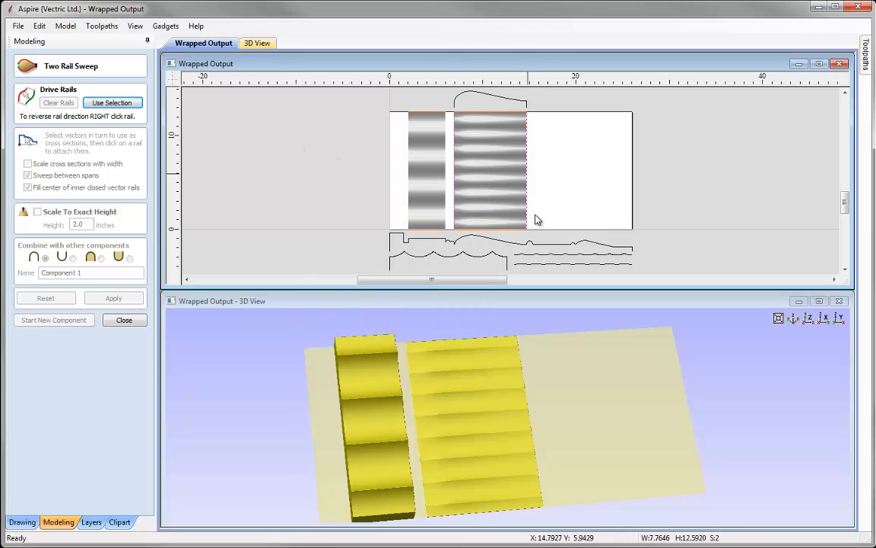
scroll(494, 123, "up", 1)
scroll(494, 128, "up", 1)
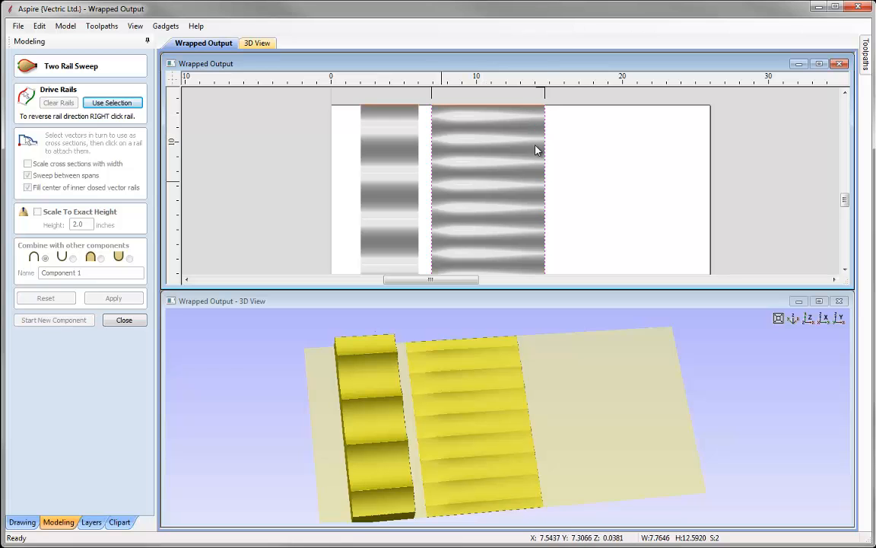
left_click(106, 103)
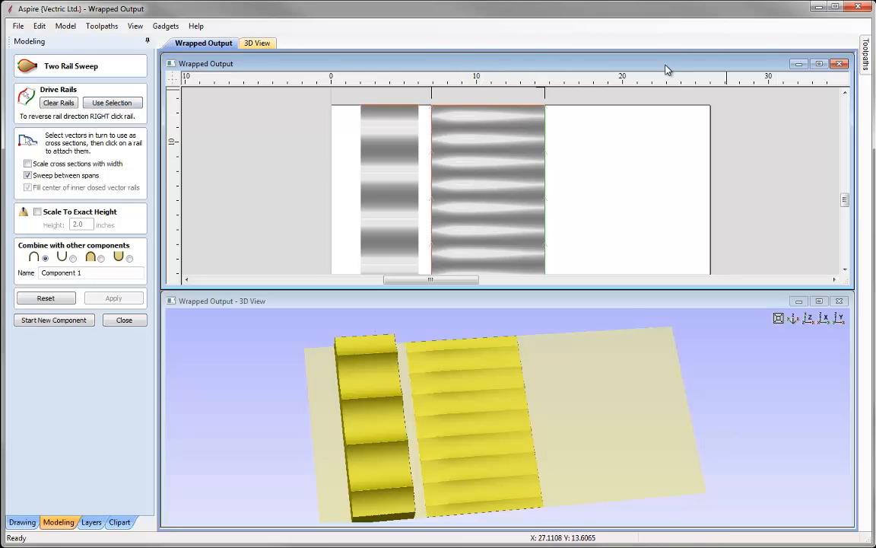
Sweep the height curve above the curved section along the vertical rails as an added component named Bulge.
scroll(554, 92, "down", 3)
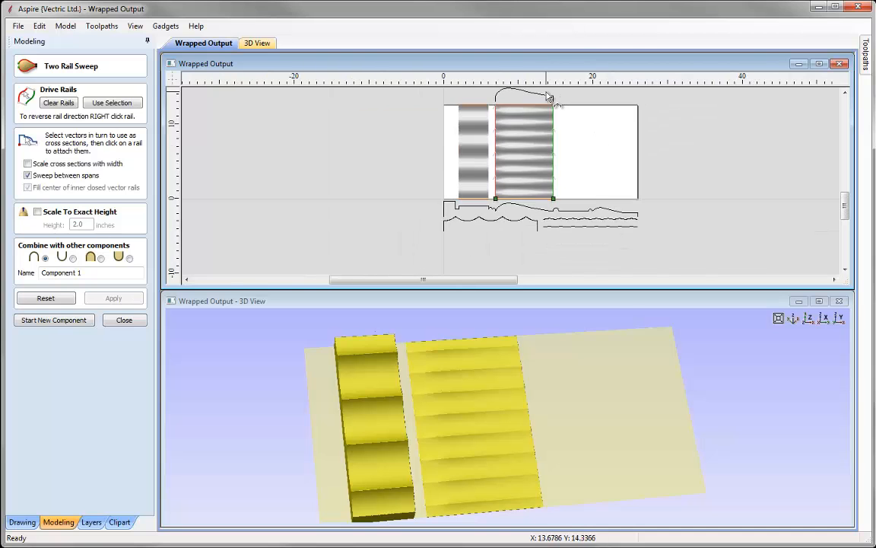
scroll(549, 97, "up", 1)
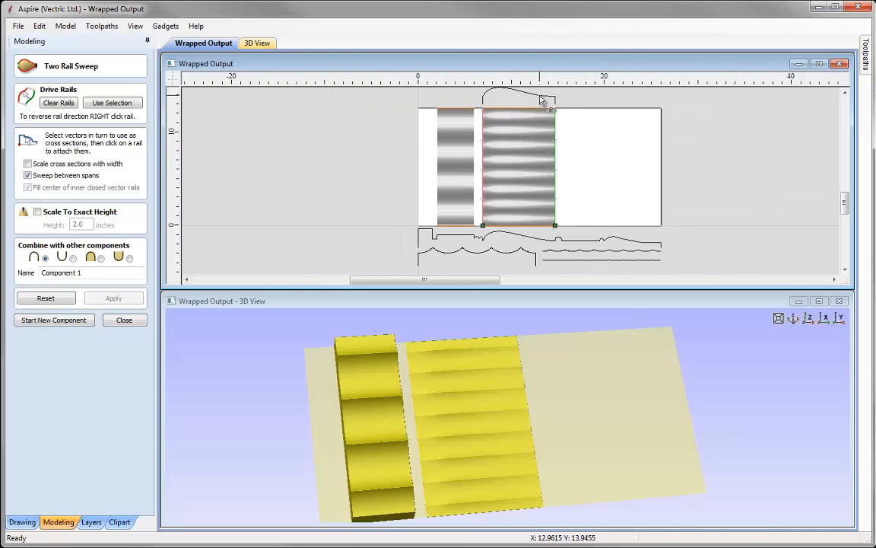
left_click(522, 91)
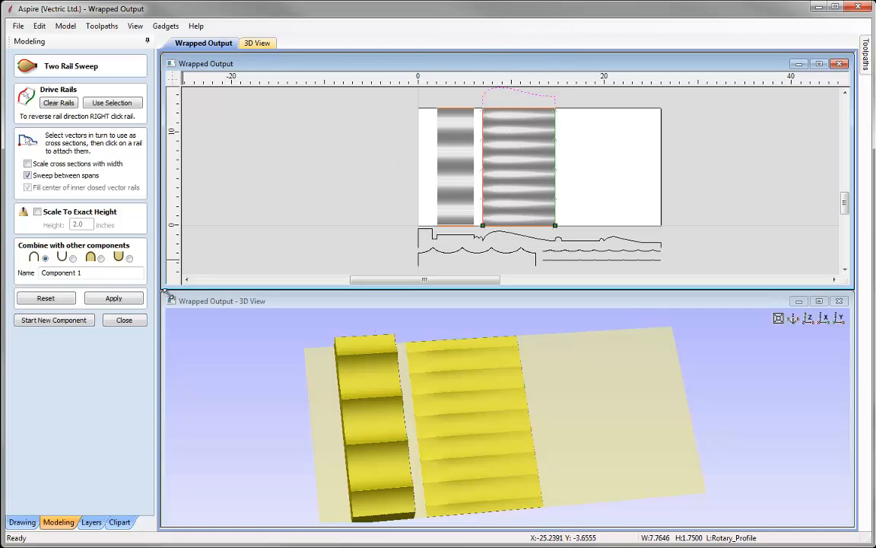
left_click_drag(93, 269, 10, 264)
type("Bulge")
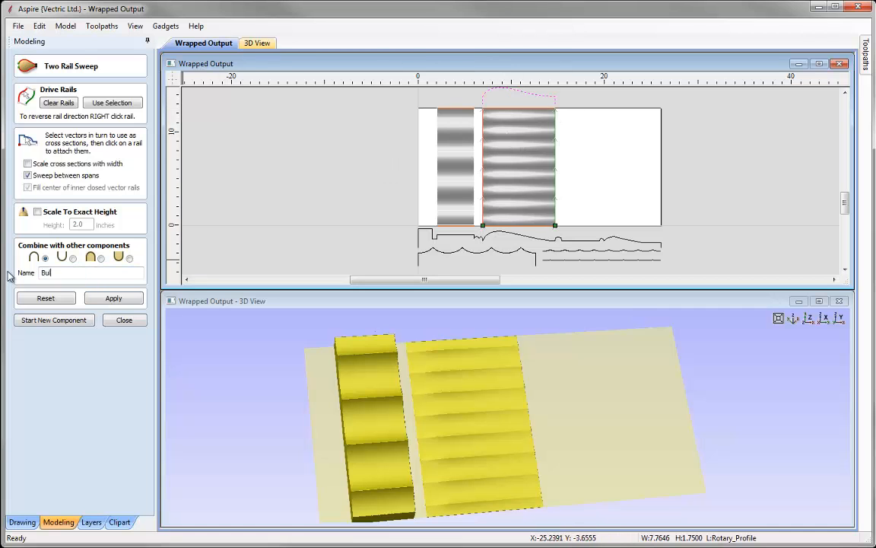
left_click(112, 299)
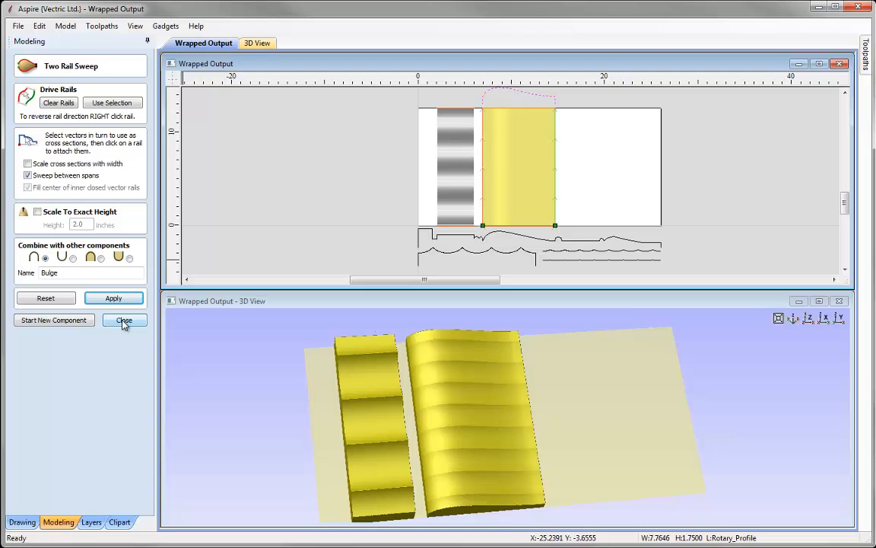
left_click(123, 321)
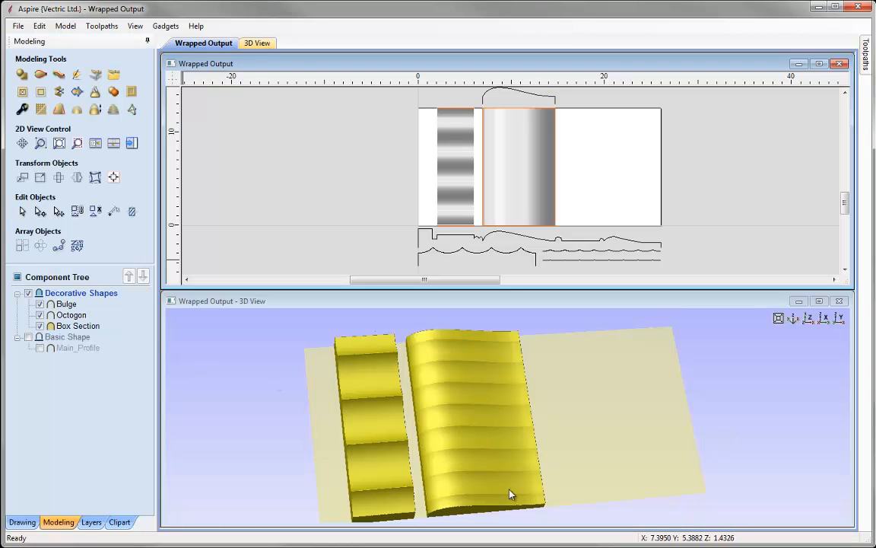
Maximize the 3D view and compare the bulged section with the Octogon component hidden and shown.
mouse_move(499, 451)
left_mouse_down()
mouse_move(493, 384)
mouse_move(499, 449)
left_mouse_up()
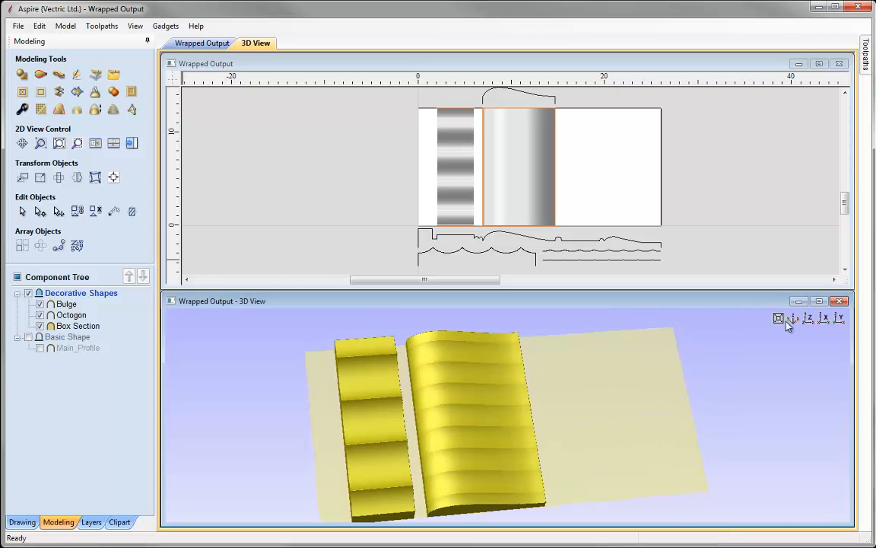
left_click(819, 303)
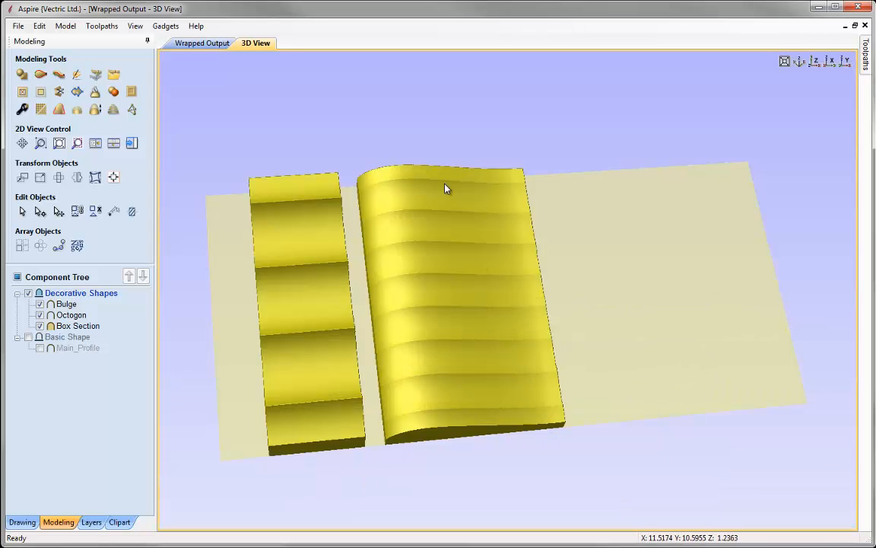
left_click(39, 315)
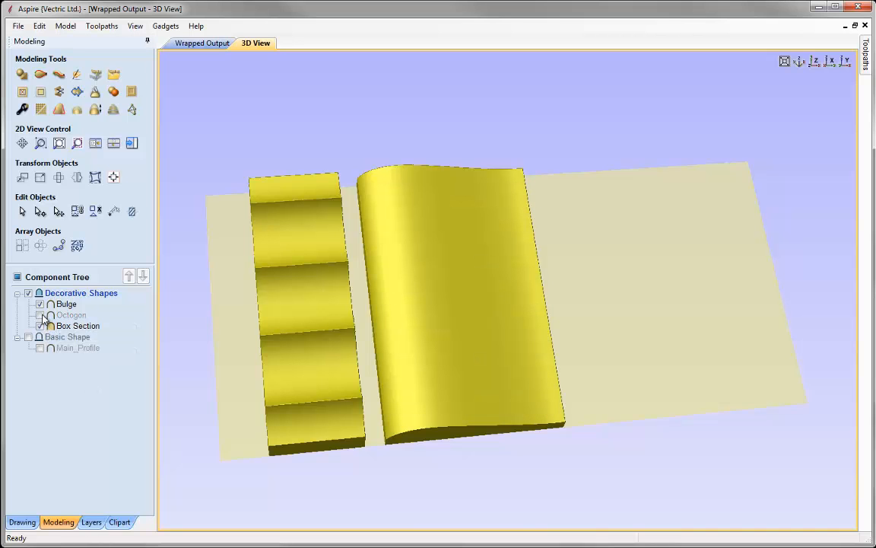
left_click(40, 315)
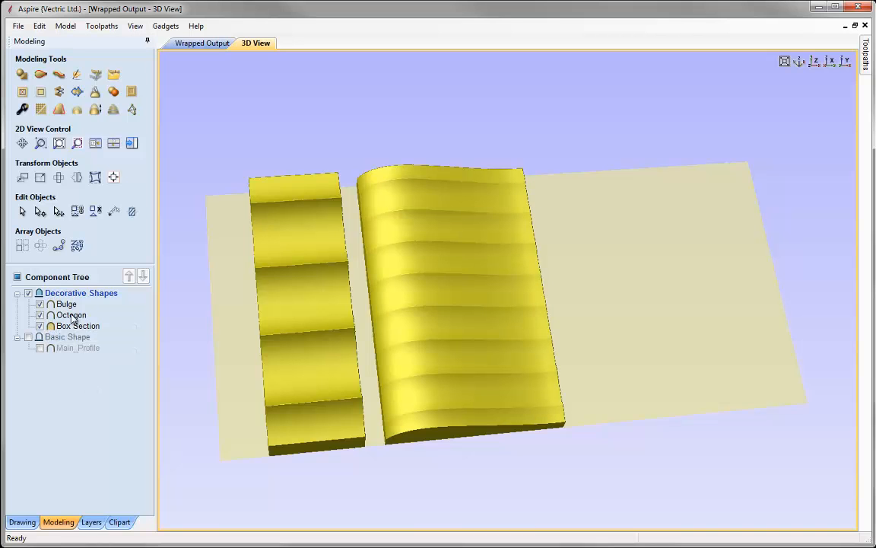
Turn on wrapping in the 3D view and show the wrapped shapes from the isometric angle.
left_click(113, 28)
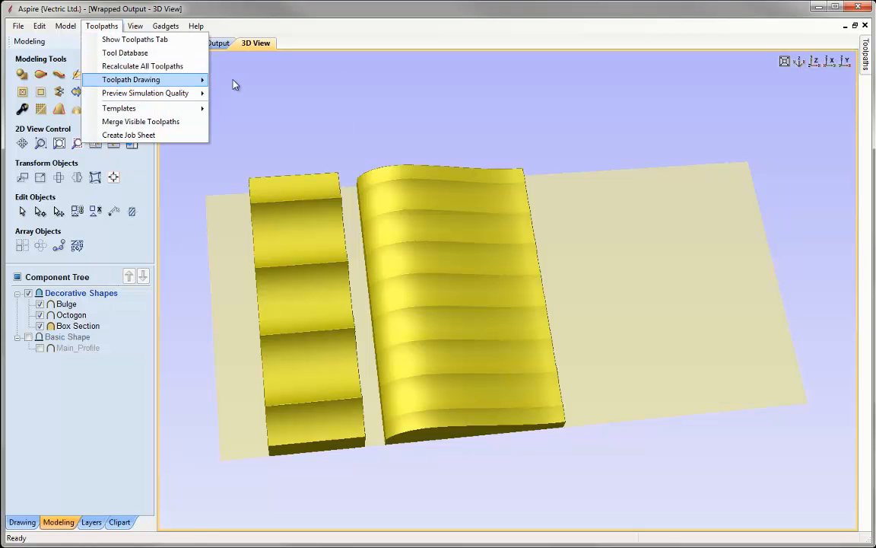
mouse_move(201, 80)
left_click(267, 149)
left_click_drag(397, 381, 475, 251)
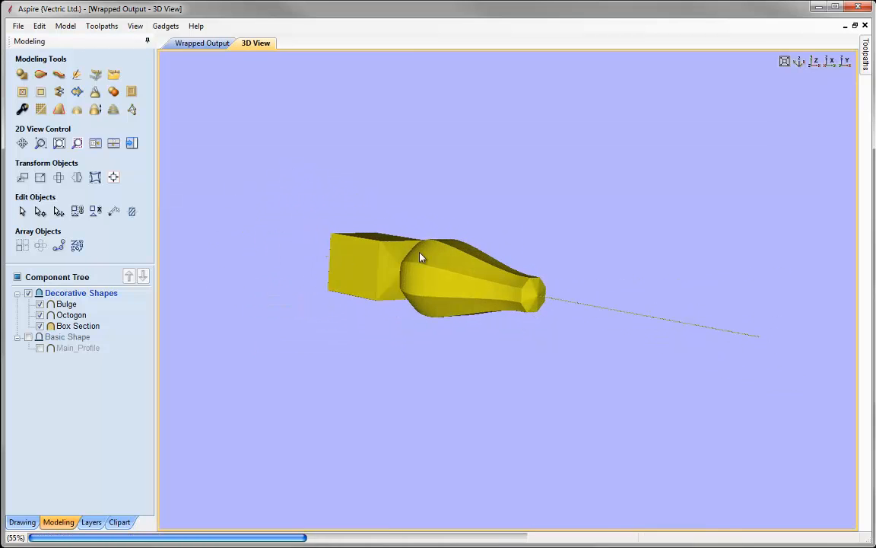
left_click_drag(454, 341, 614, 366)
left_click(799, 61)
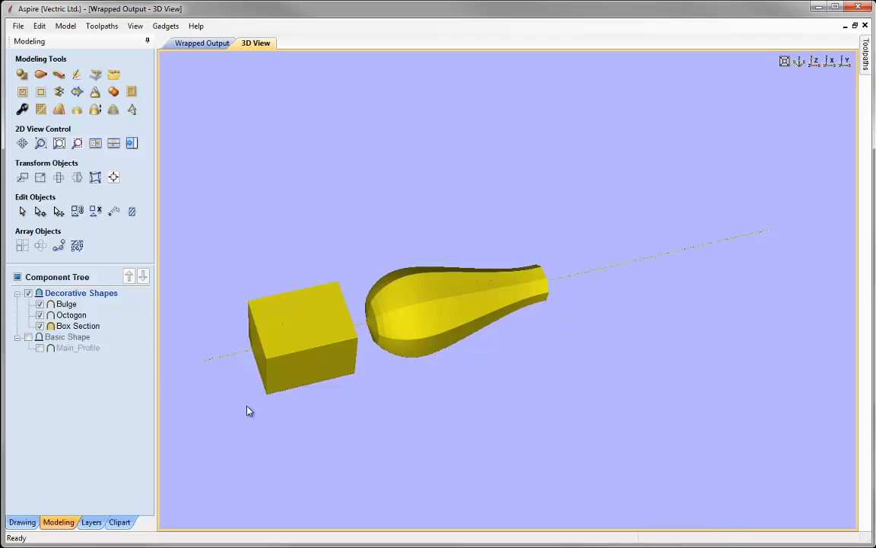
Show the Basic Shape group again and inspect the complete wrapped column from the side.
left_click(29, 340)
left_click(28, 338)
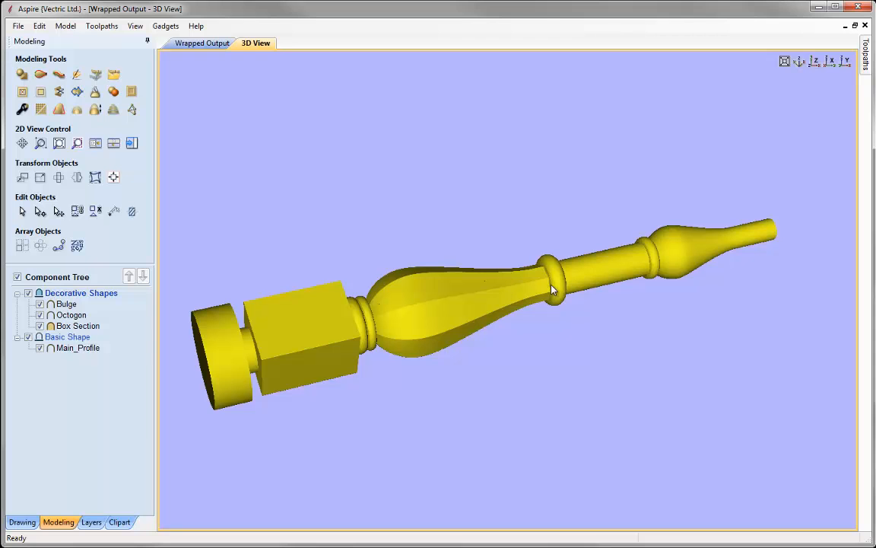
left_click_drag(557, 295, 427, 281)
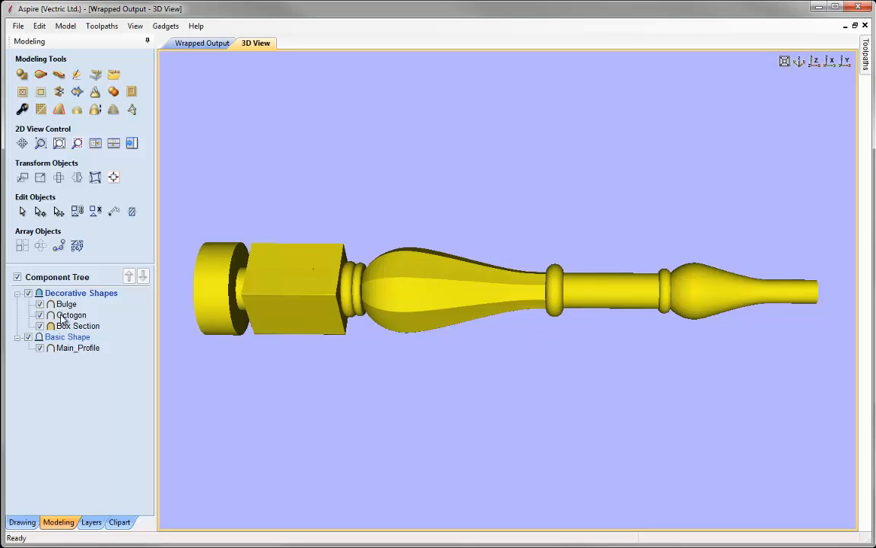
View the complete column from the isometric angle and turn wrapping off so the model displays flat.
left_click(804, 64)
left_click_drag(289, 223, 282, 241)
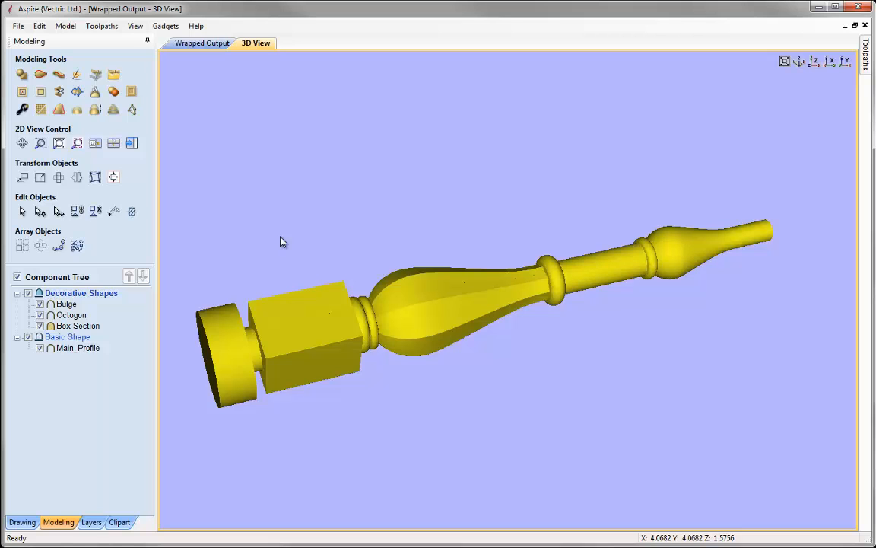
left_click(111, 26)
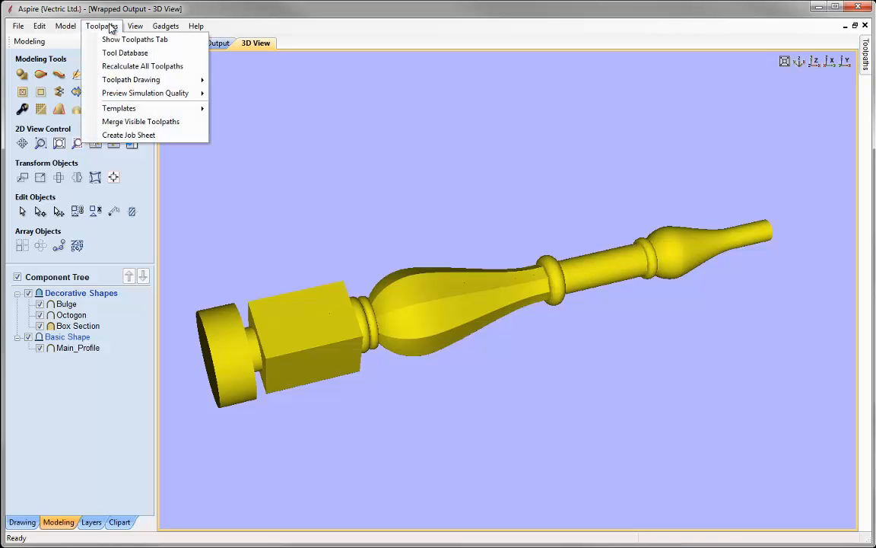
mouse_move(122, 79)
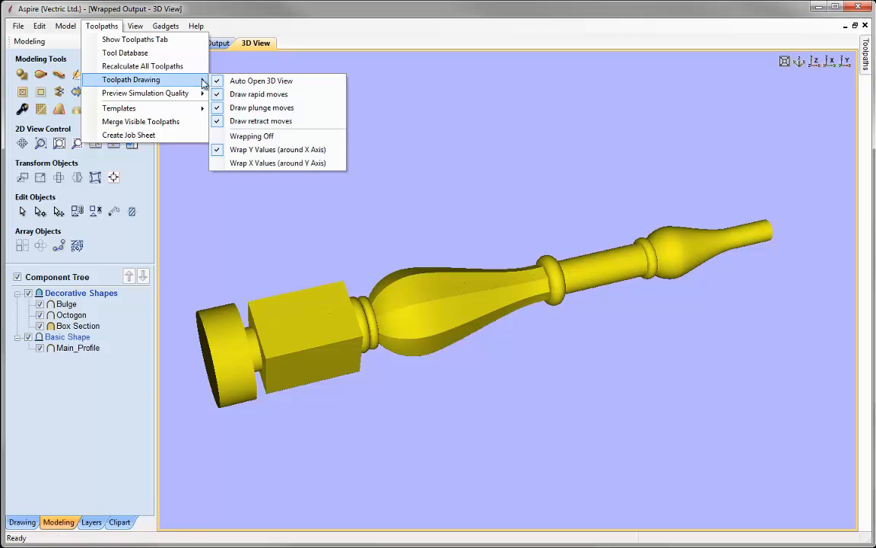
left_click(260, 137)
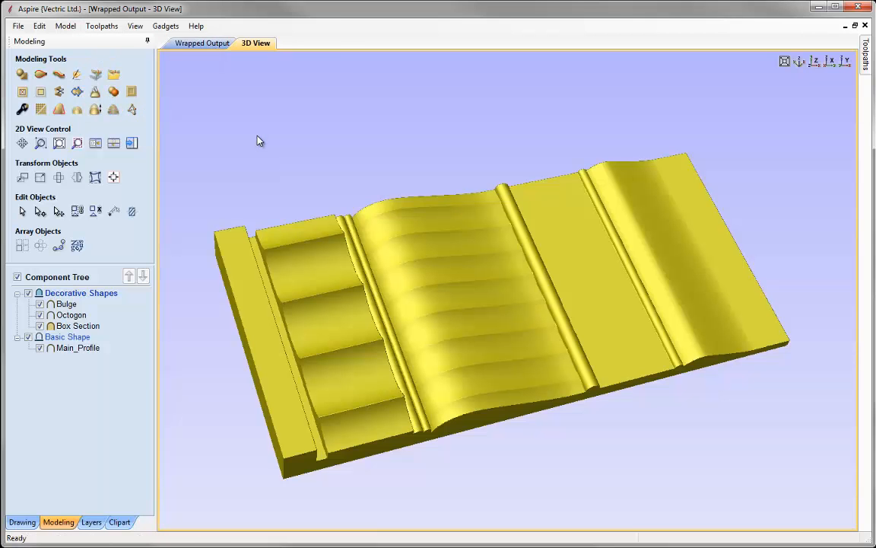
Switch to the toolpath layout and recalculate all toolpaths for the updated column model.
left_click(133, 145)
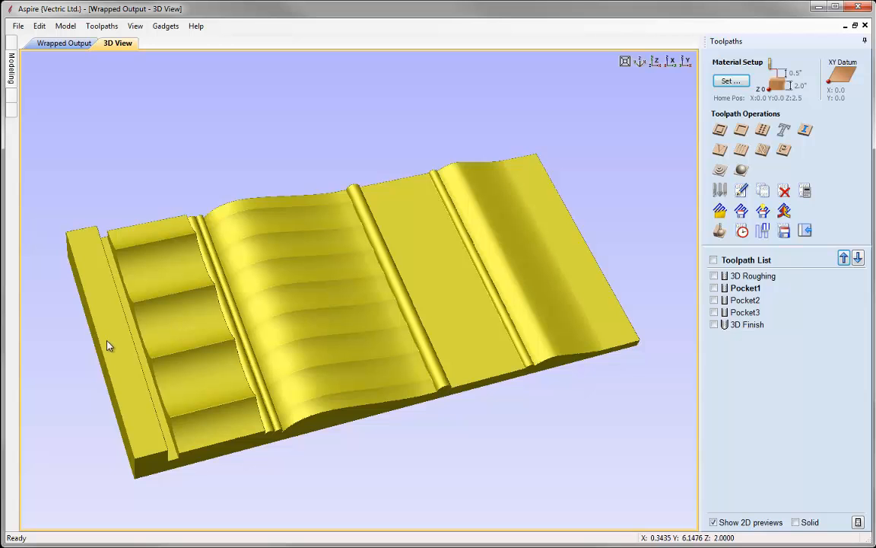
left_click(807, 193)
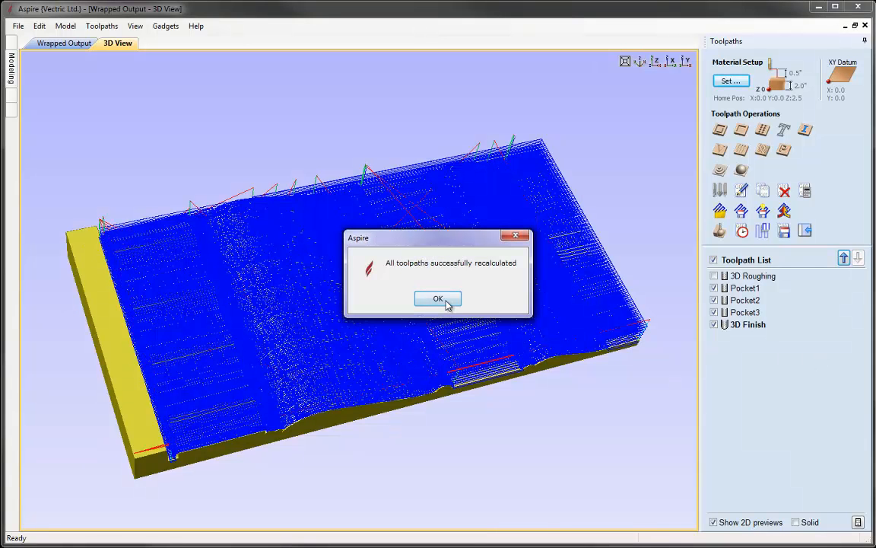
left_click(446, 300)
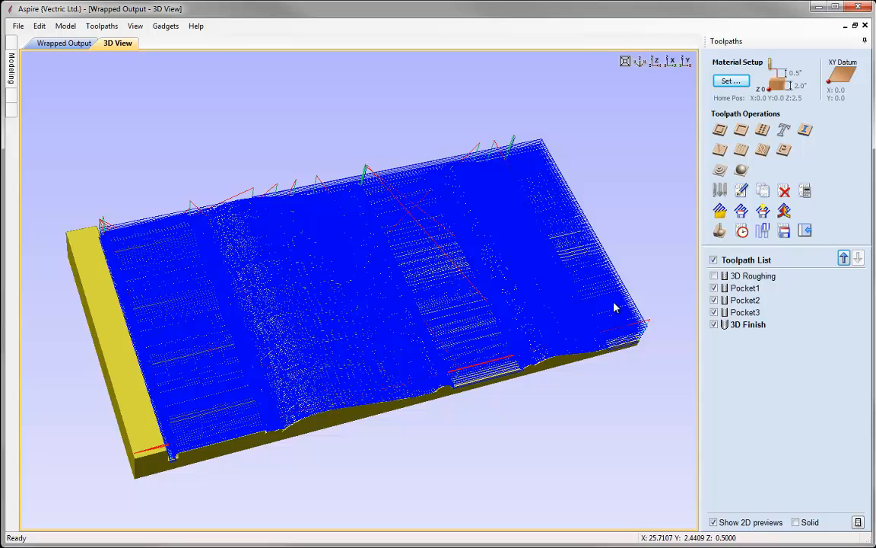
mouse_move(747, 331)
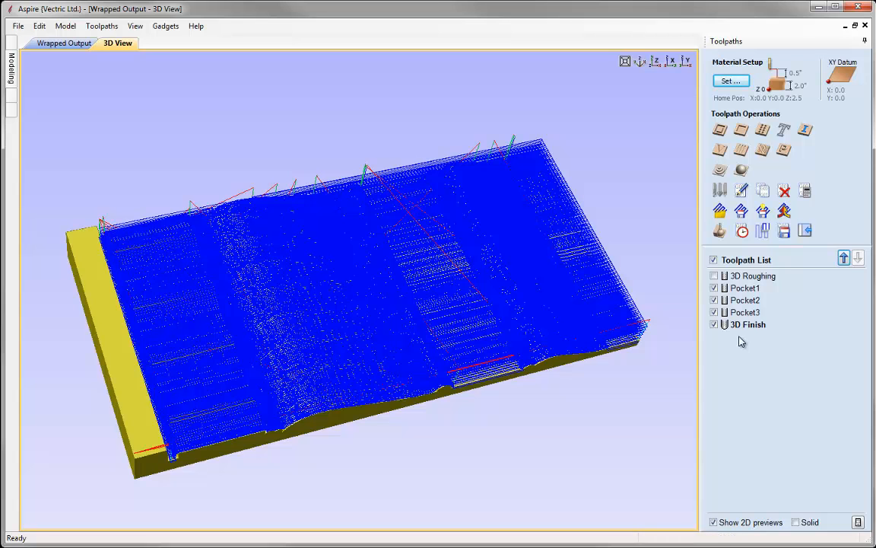
Hide every toolpath in the list and run the preview of all toolpaths on the flat Cherry block.
left_click(719, 231)
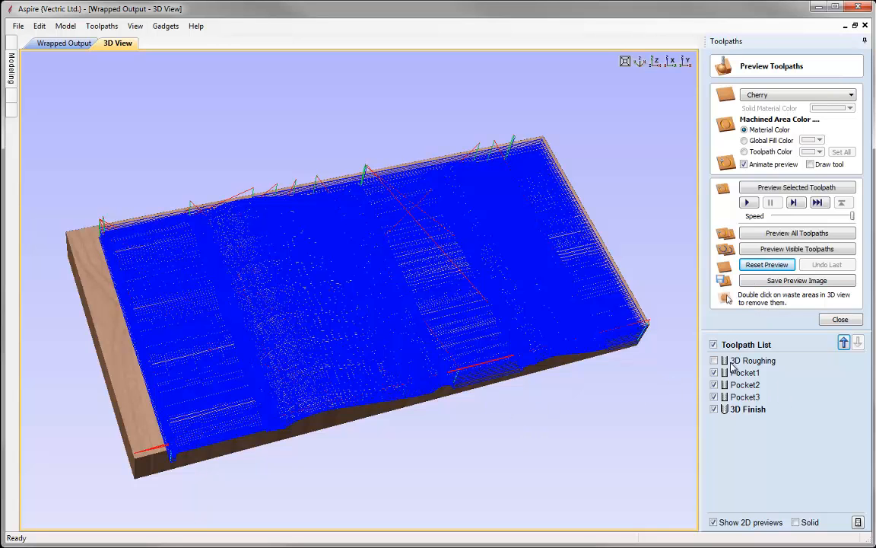
left_click(714, 345)
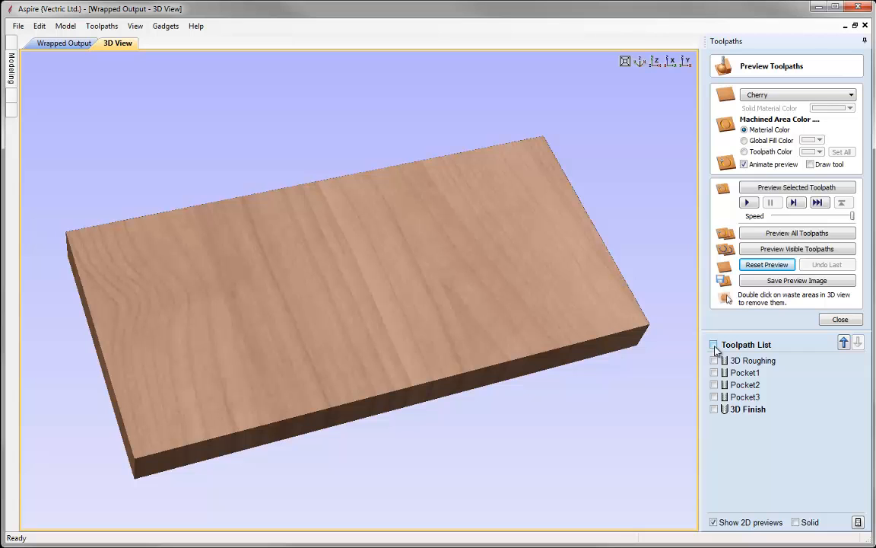
left_click(773, 235)
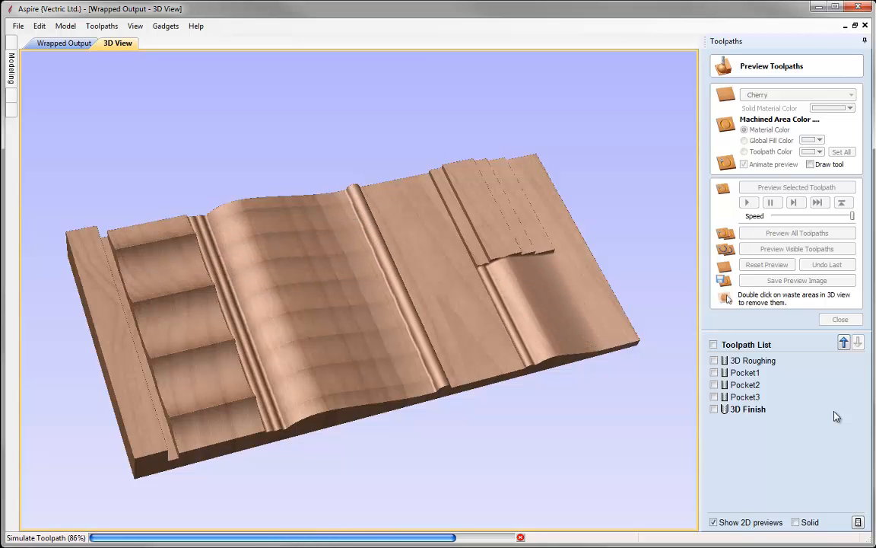
left_click_drag(431, 379, 378, 353)
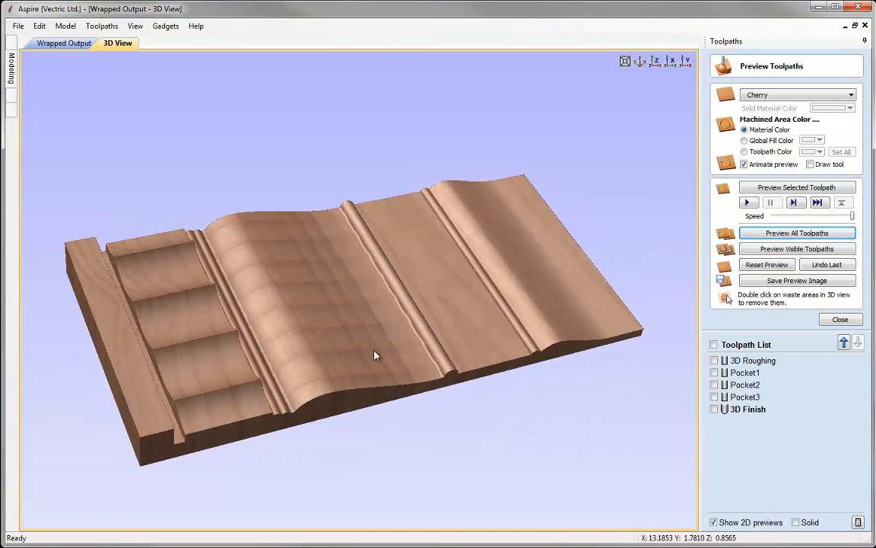
Wrap the Y values around the X axis and inspect the machined preview of the column from several angles.
left_click(102, 25)
mouse_move(152, 80)
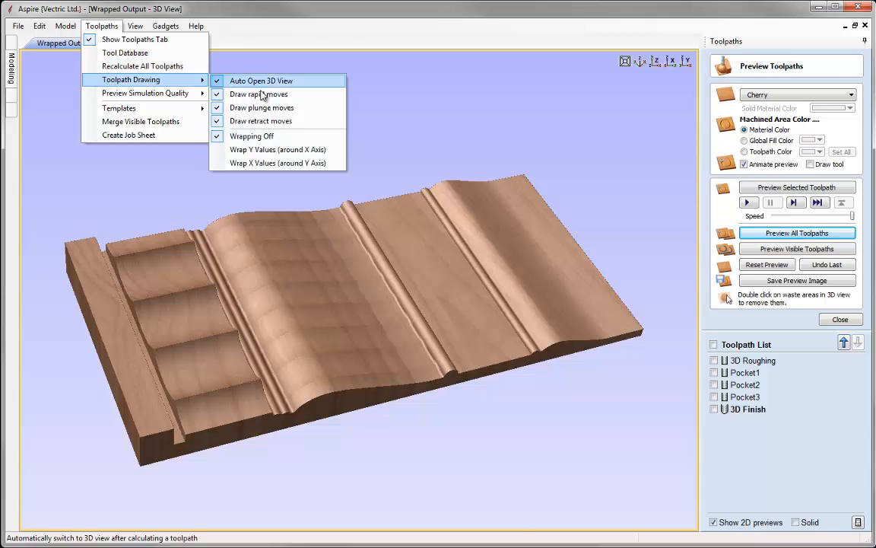
left_click(263, 150)
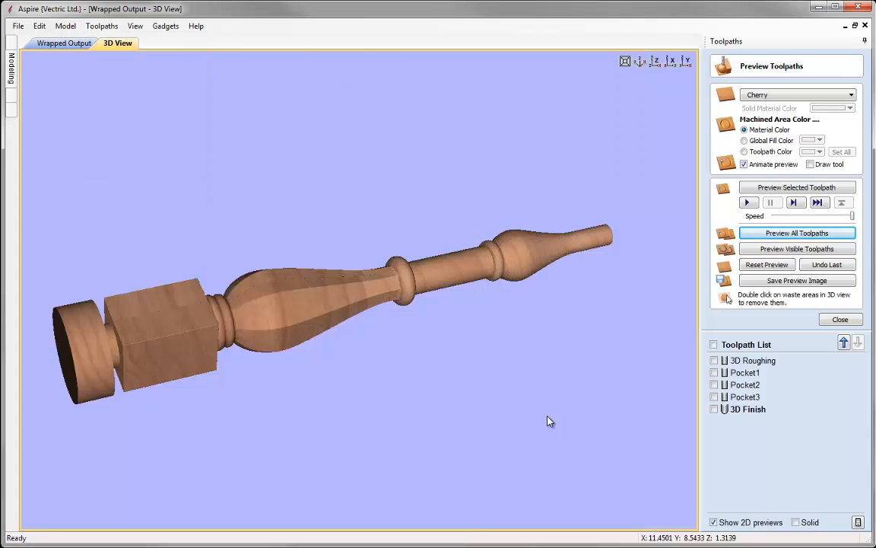
left_click_drag(480, 434, 333, 405)
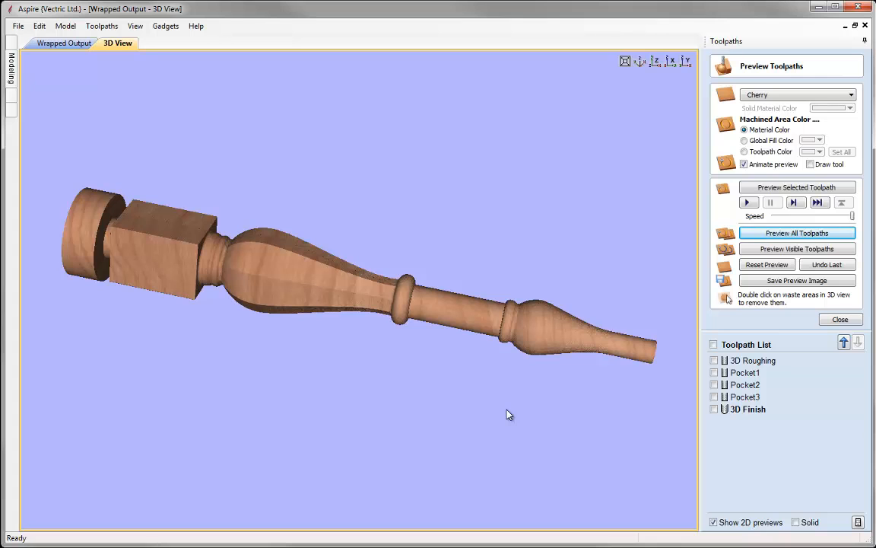
Close the preview and check the save settings and post processor for the 3D Roughing toolpath without saving it.
left_click(837, 319)
left_click(752, 281)
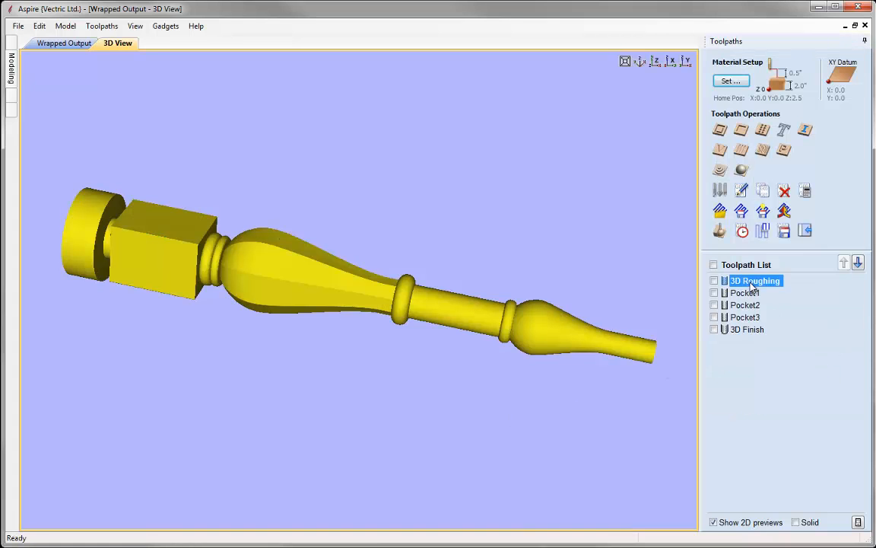
left_click(784, 230)
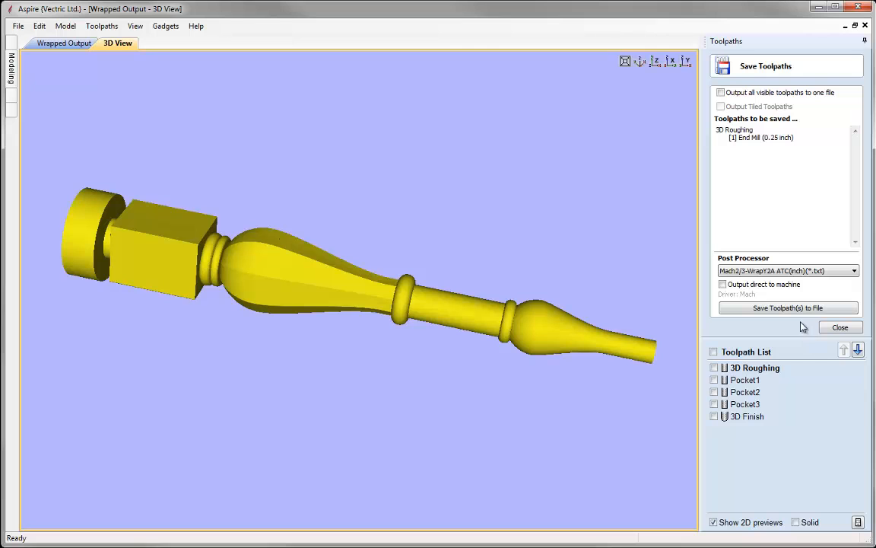
left_click(839, 328)
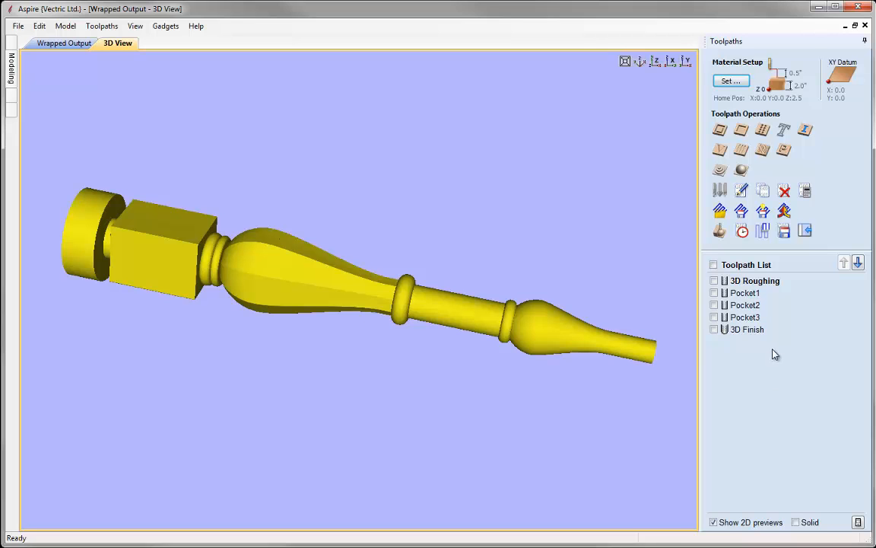
Save a copy of the project in the Rotary3D_FILES folder as Rotary3D_TOOLPATH.crv3d.
left_click(20, 29)
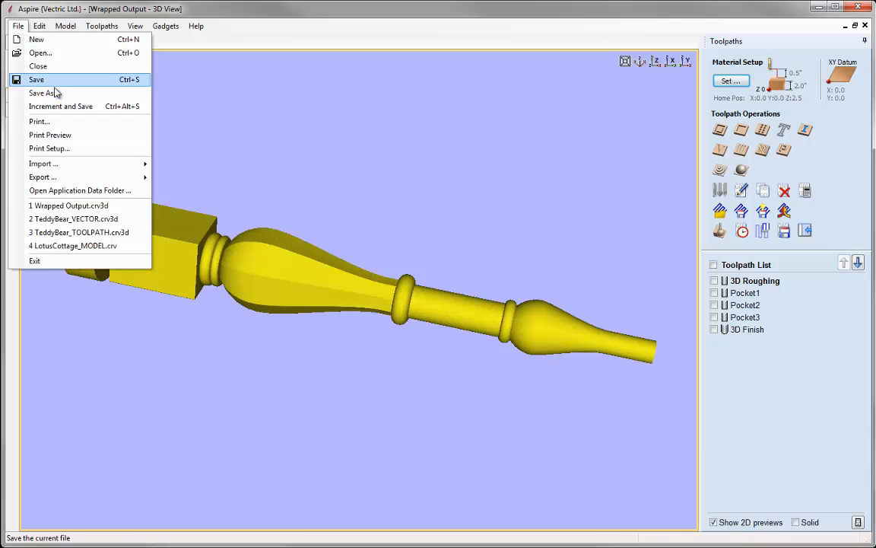
left_click(53, 90)
left_click(376, 385)
left_click_drag(376, 385, 321, 385)
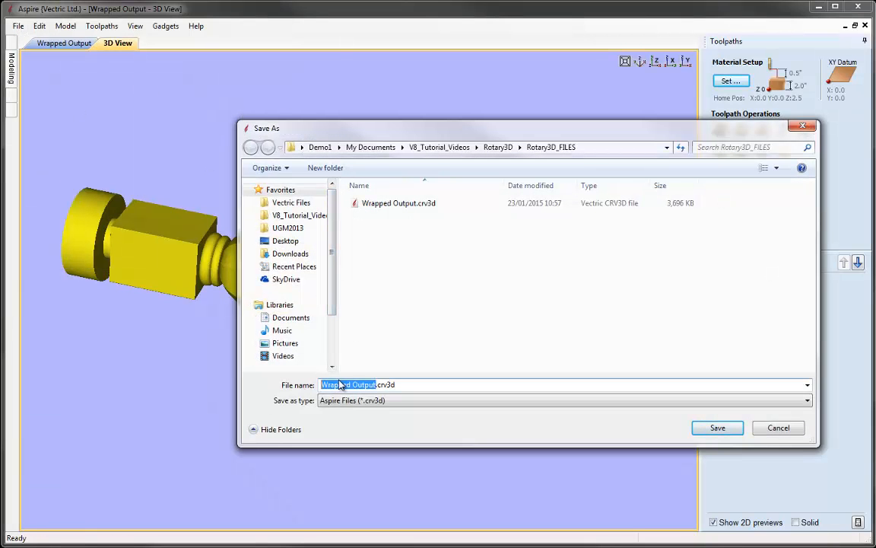
type("Rotary")
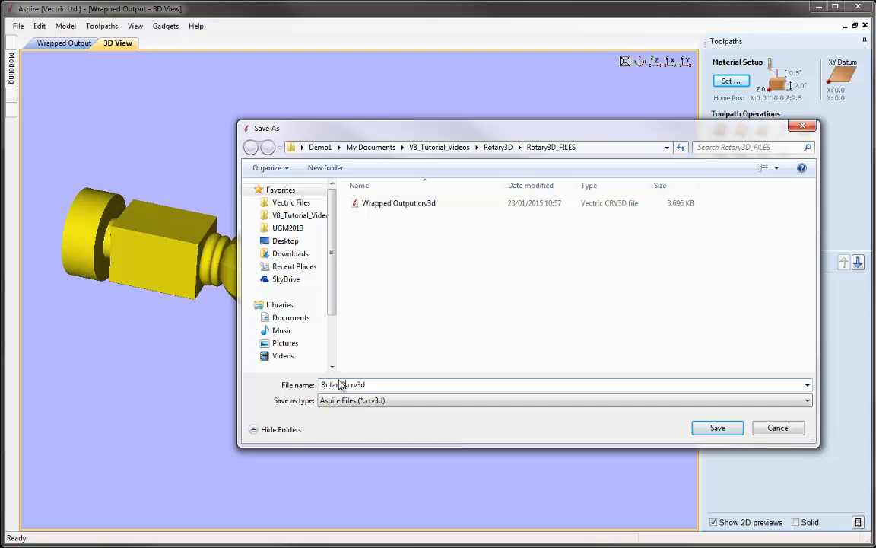
type("3D_TOOLPATH")
left_click(721, 431)
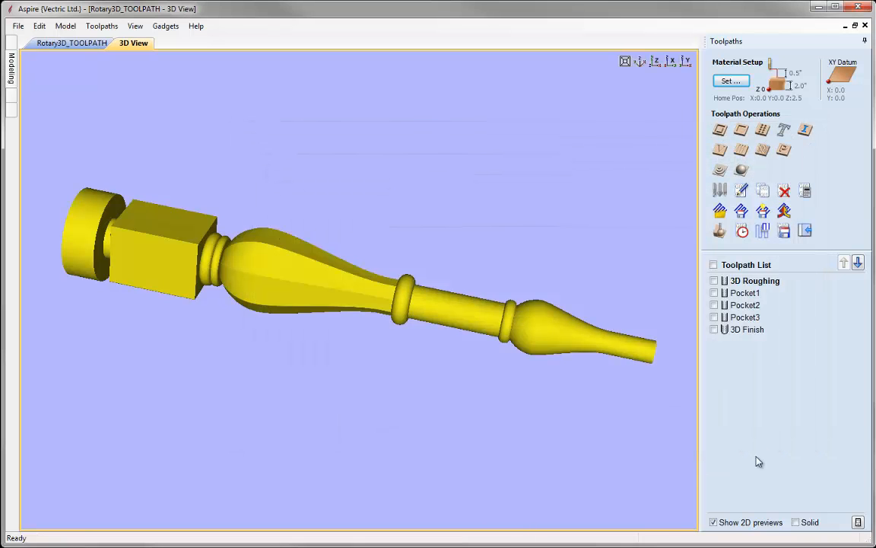